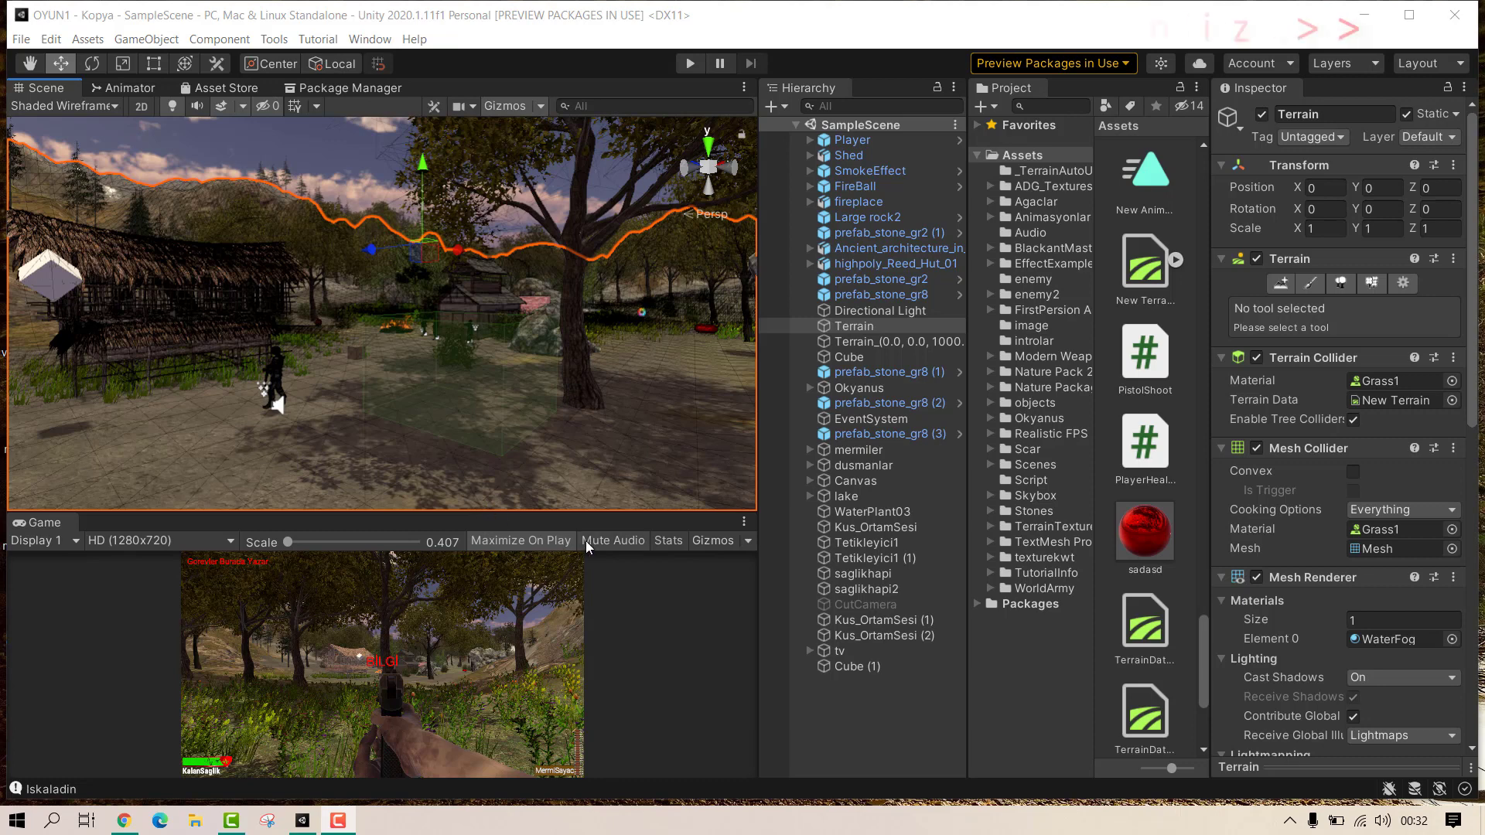
Step: Select Player and open its Player Health (Script) as PlayerHealth.cs in Visual Studio 2019
{"action": "left_click", "coordinate": [851, 140]}
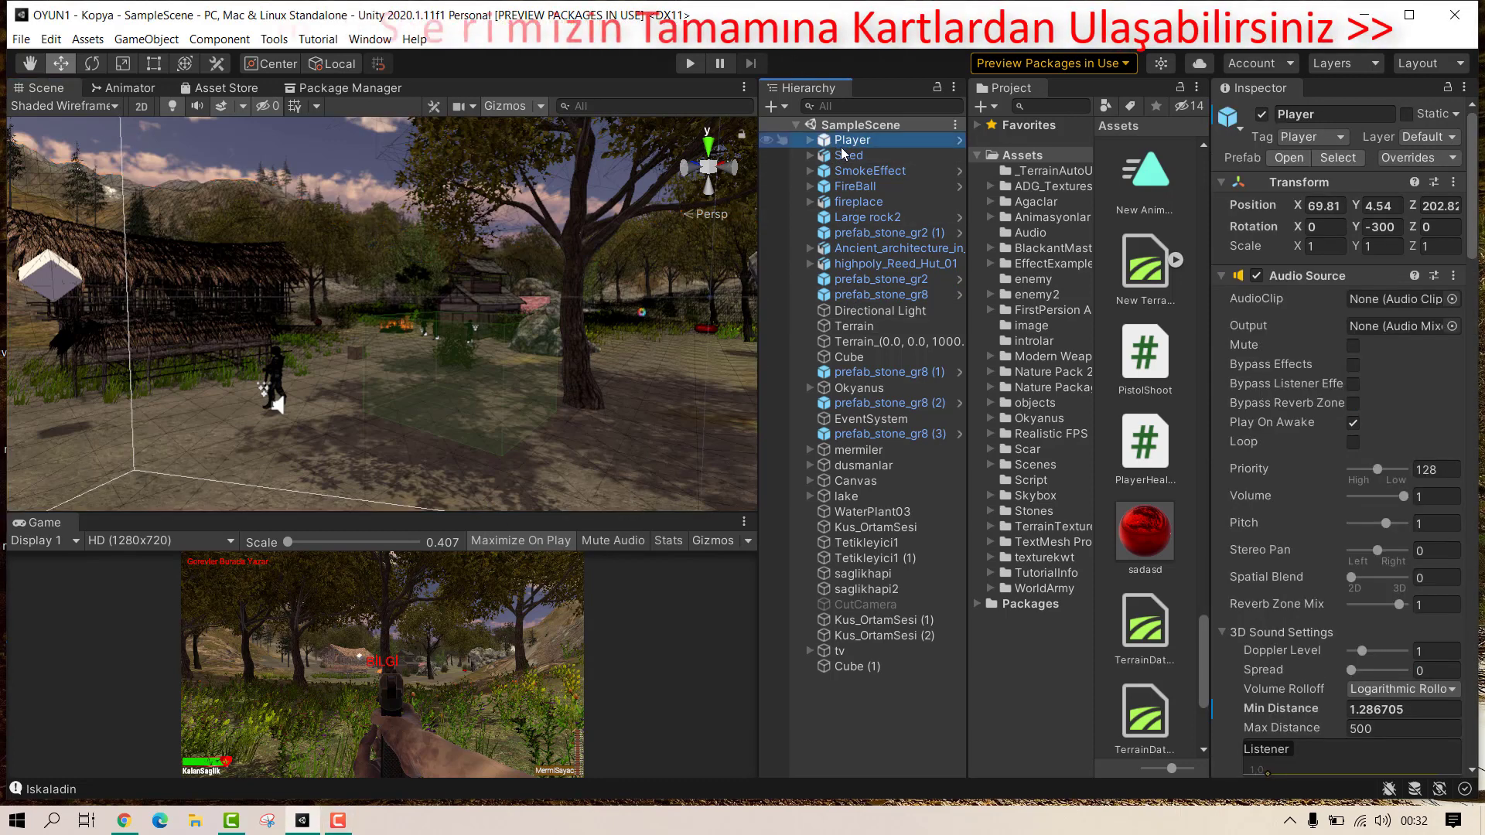
{"action": "scroll", "coordinate": [1319, 623], "scroll_direction": "down", "scroll_amount": 10}
{"action": "scroll", "coordinate": [1323, 624], "scroll_direction": "down", "scroll_amount": 5}
{"action": "scroll", "coordinate": [1325, 624], "scroll_direction": "down", "scroll_amount": 5}
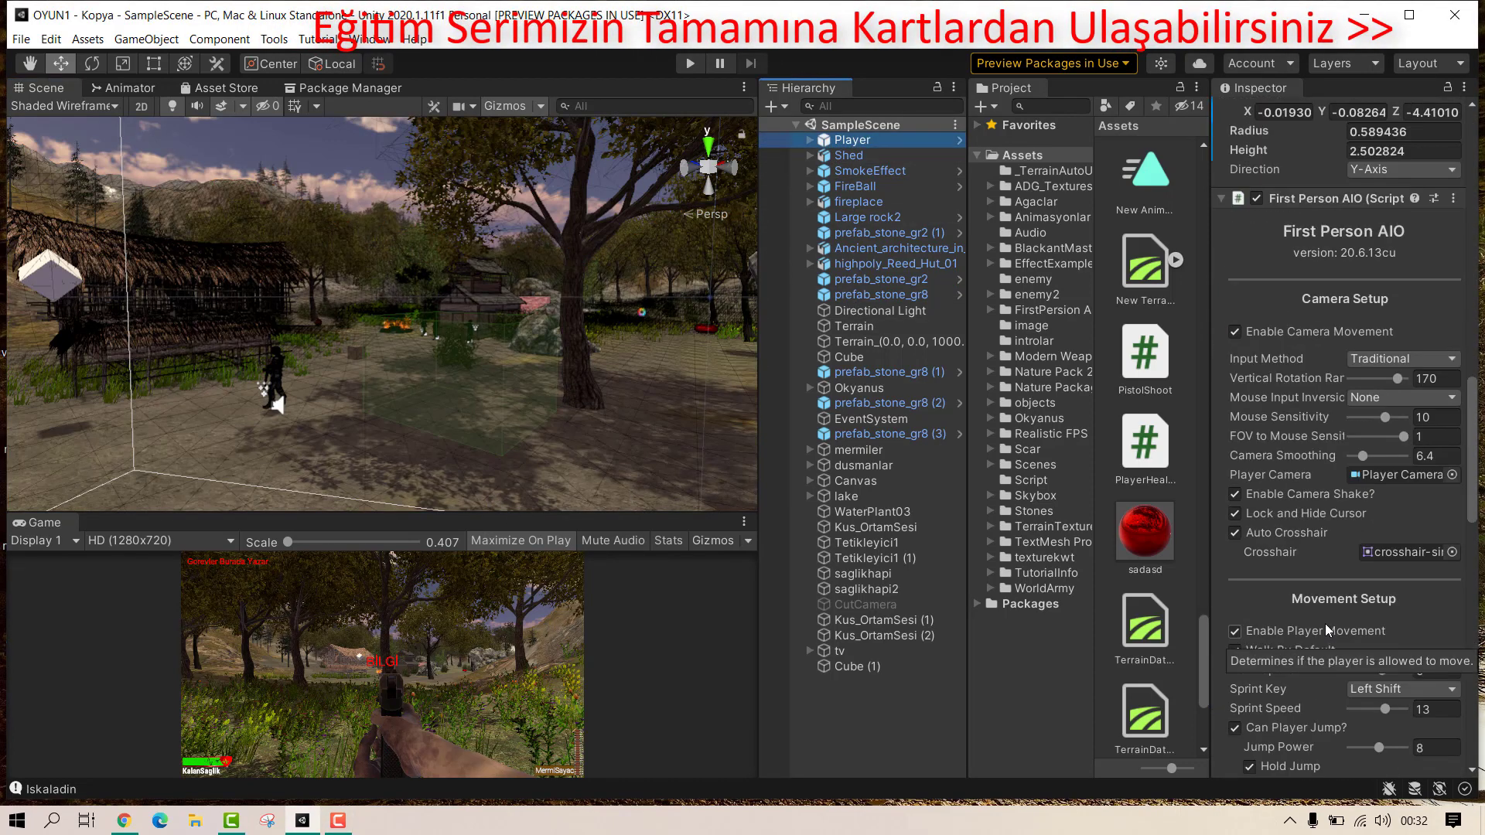
{"action": "scroll", "coordinate": [1325, 623], "scroll_direction": "down", "scroll_amount": 5}
{"action": "scroll", "coordinate": [1325, 624], "scroll_direction": "down", "scroll_amount": 10}
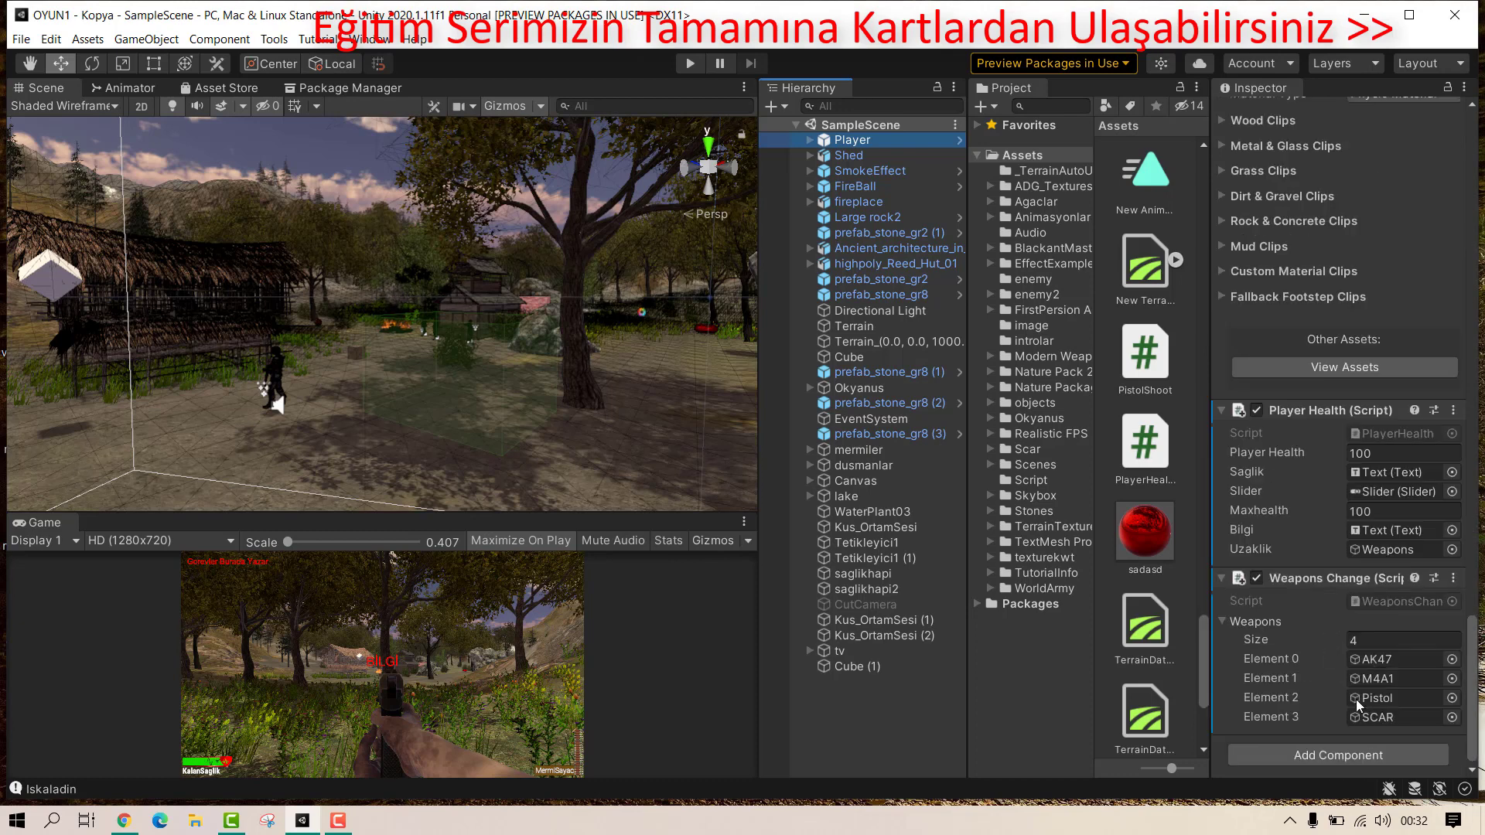
{"action": "left_click", "coordinate": [1383, 433]}
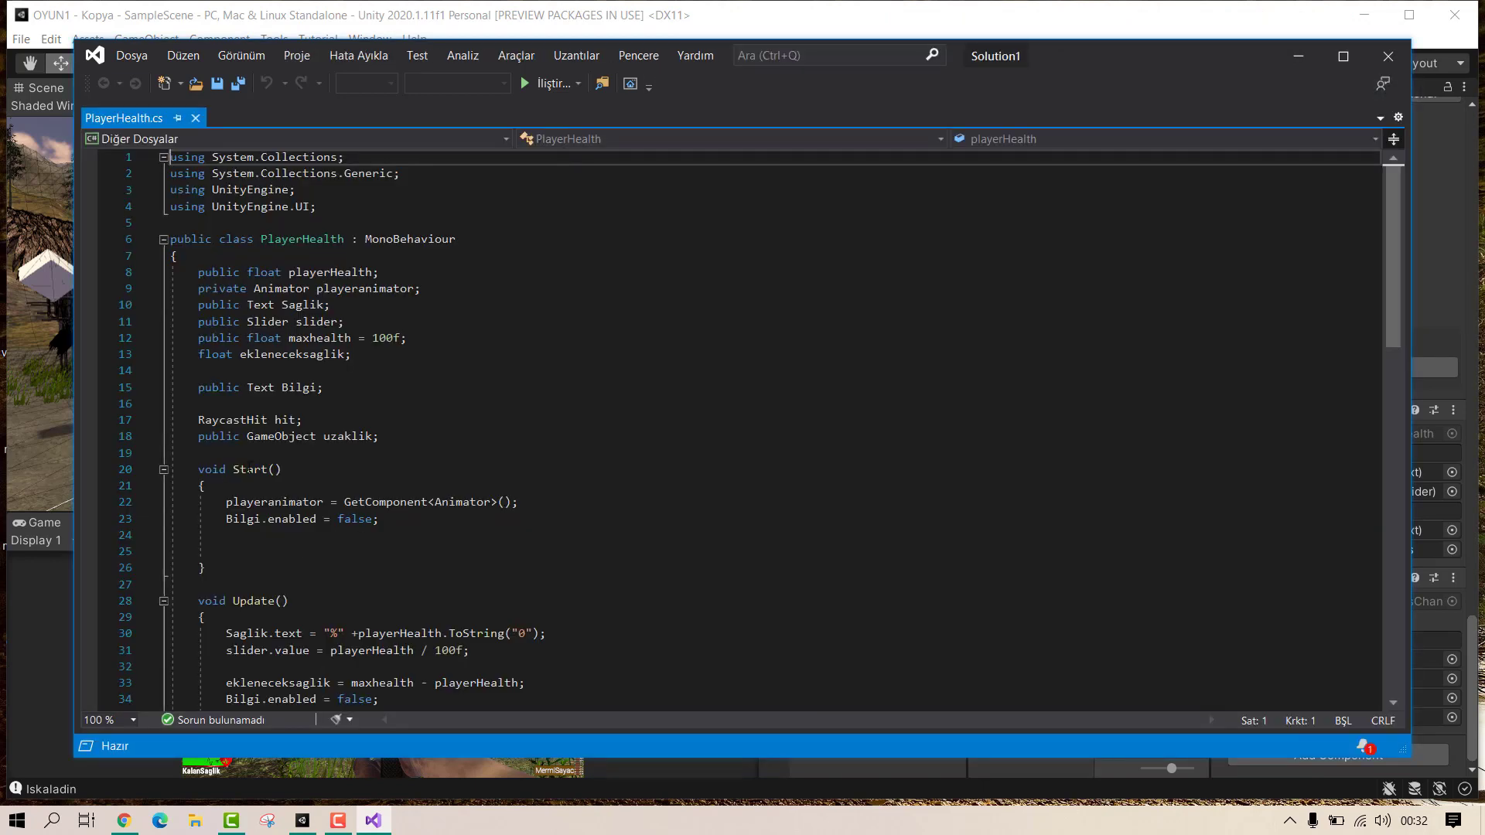
Step: Declare 'public Vector3 checkpos;' and 'public GameObject player;' below the uzaklik field
{"action": "left_click", "coordinate": [409, 430]}
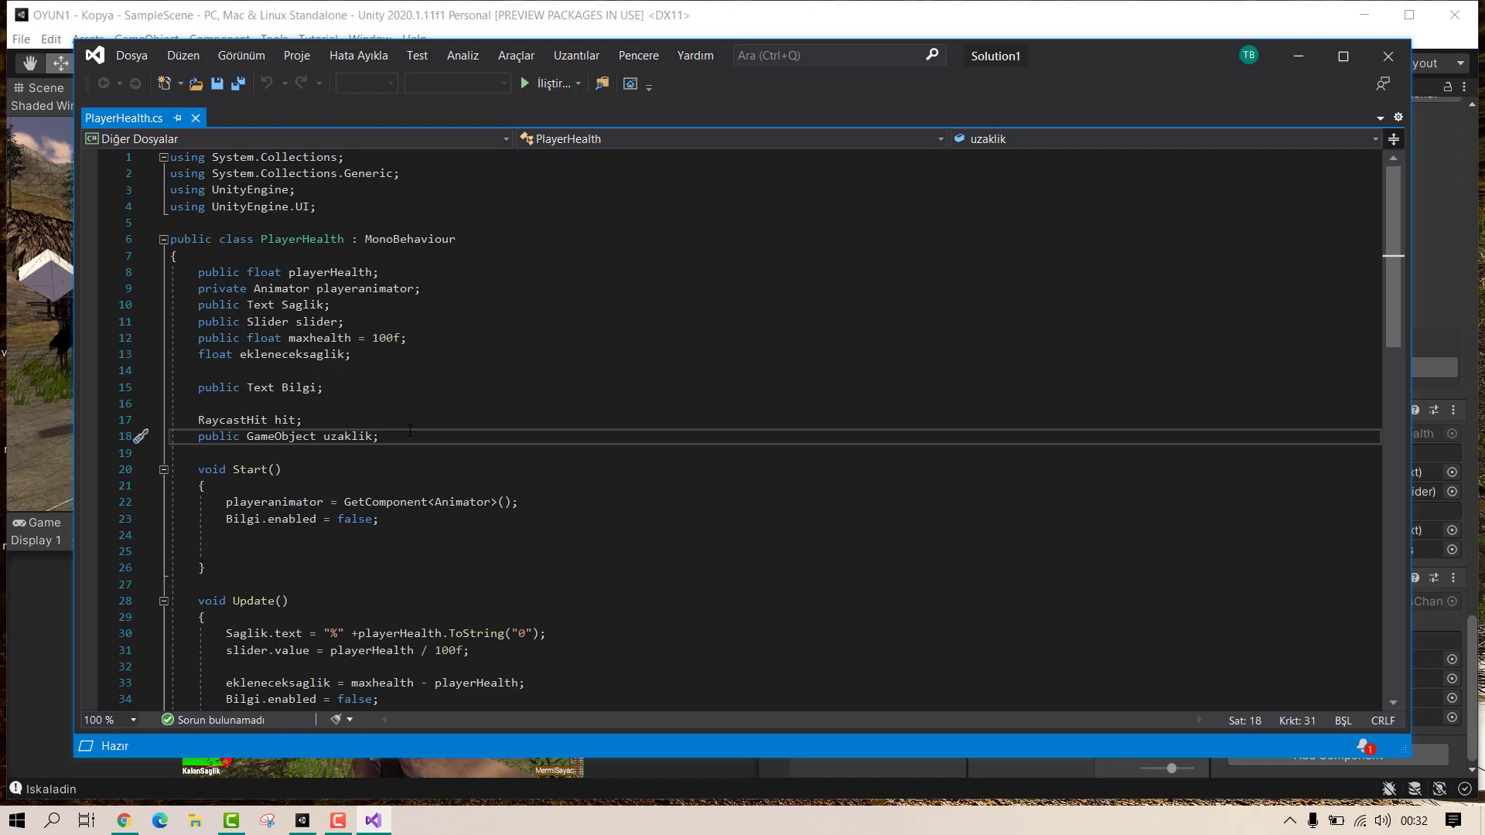
{"action": "key", "text": "Return"}
{"action": "key", "text": "Return"}
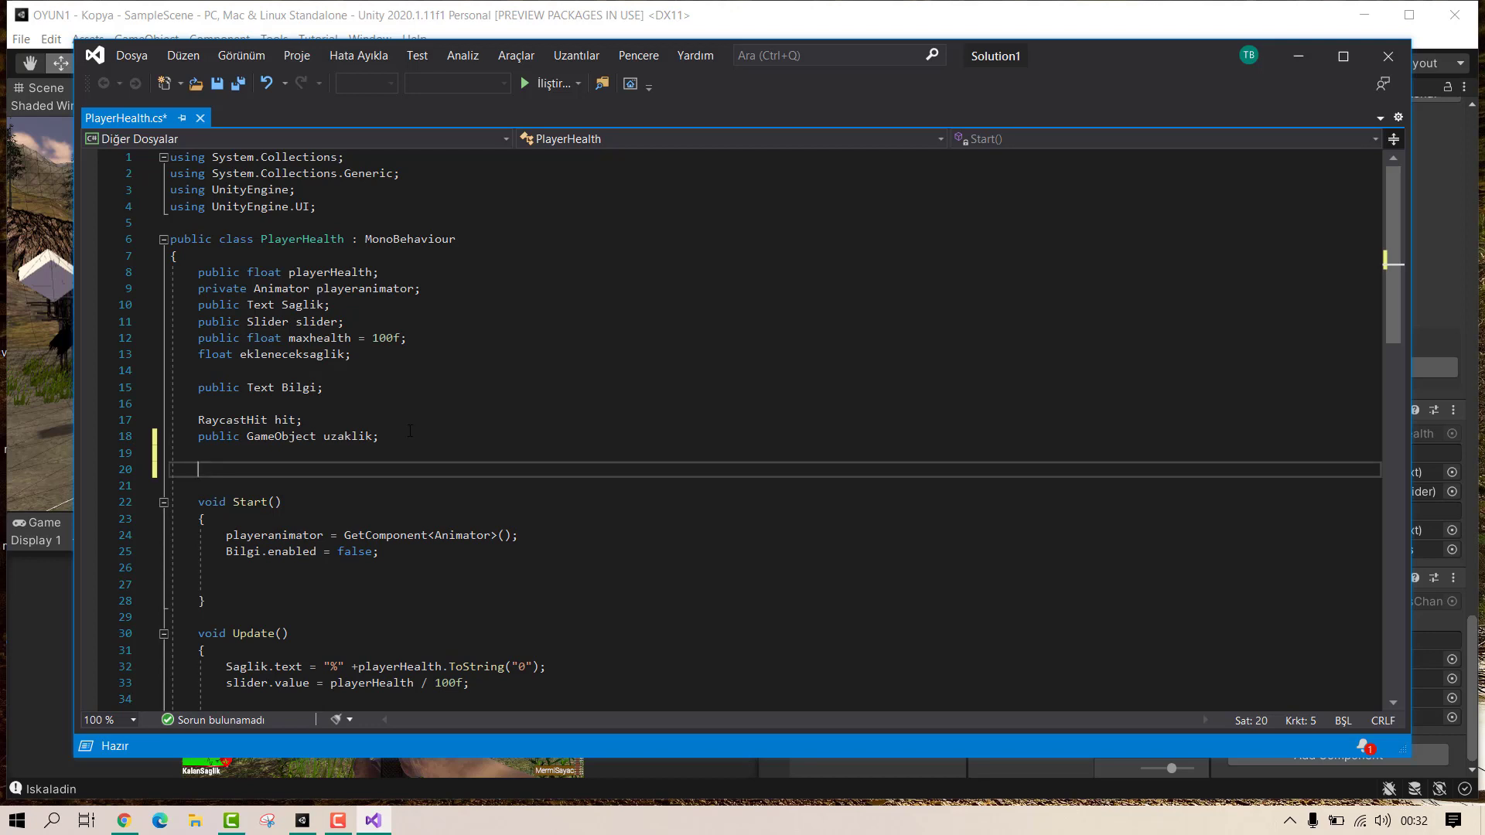
{"action": "type", "text": "public Vec"}
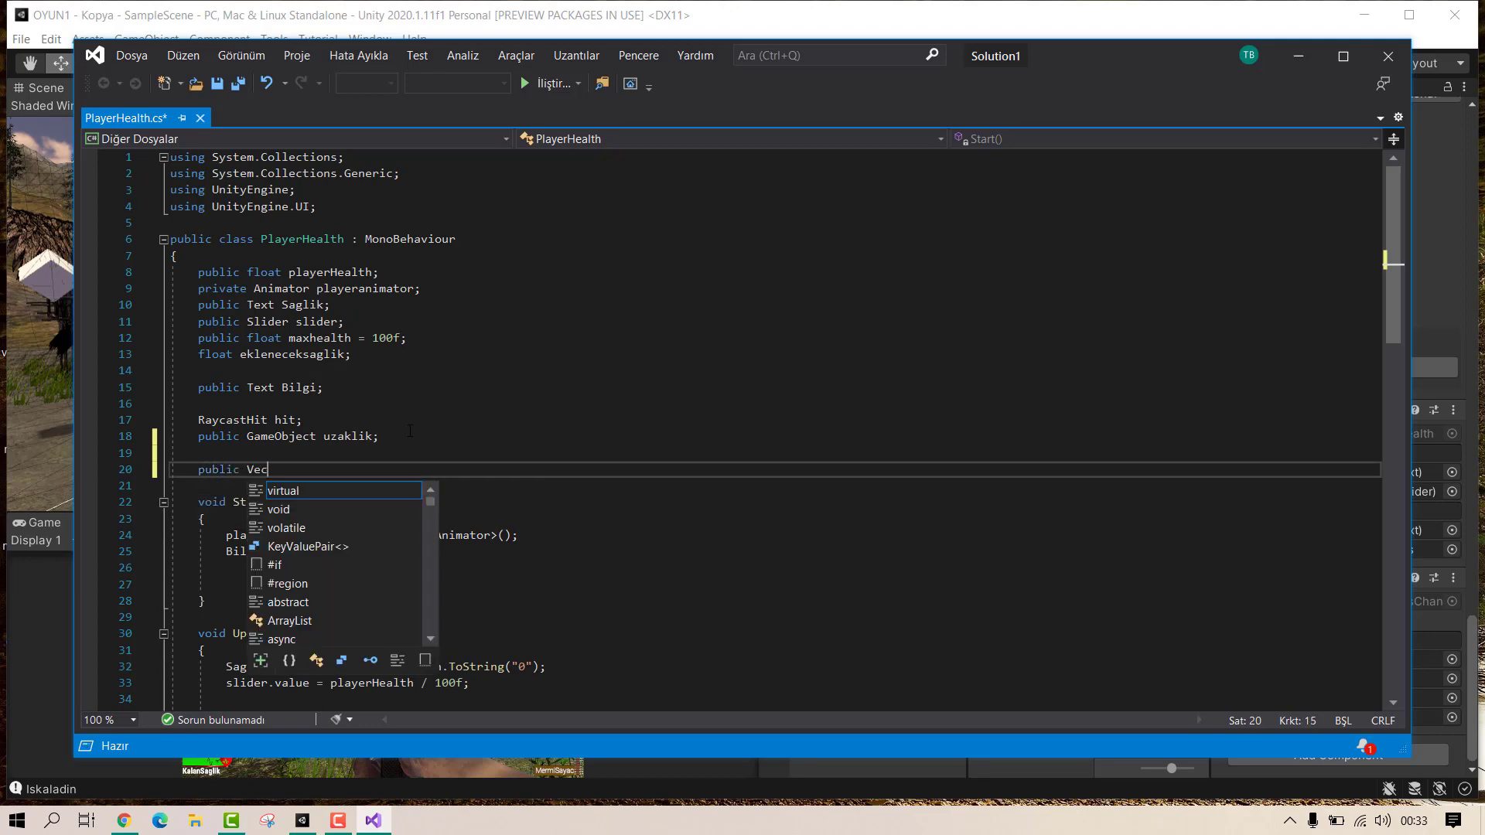
{"action": "type", "text": "tor3"}
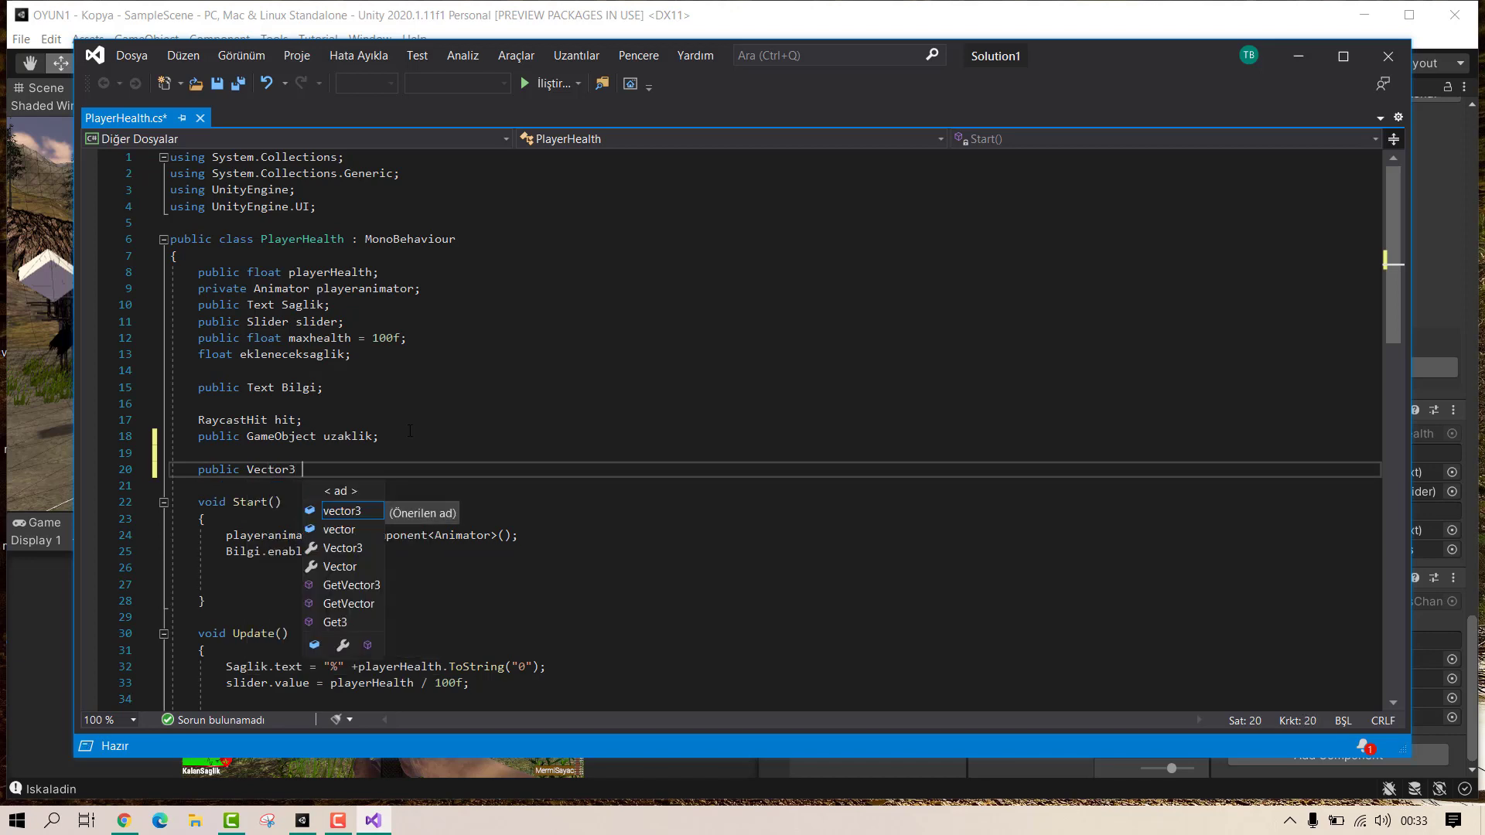
{"action": "type", "text": " che"}
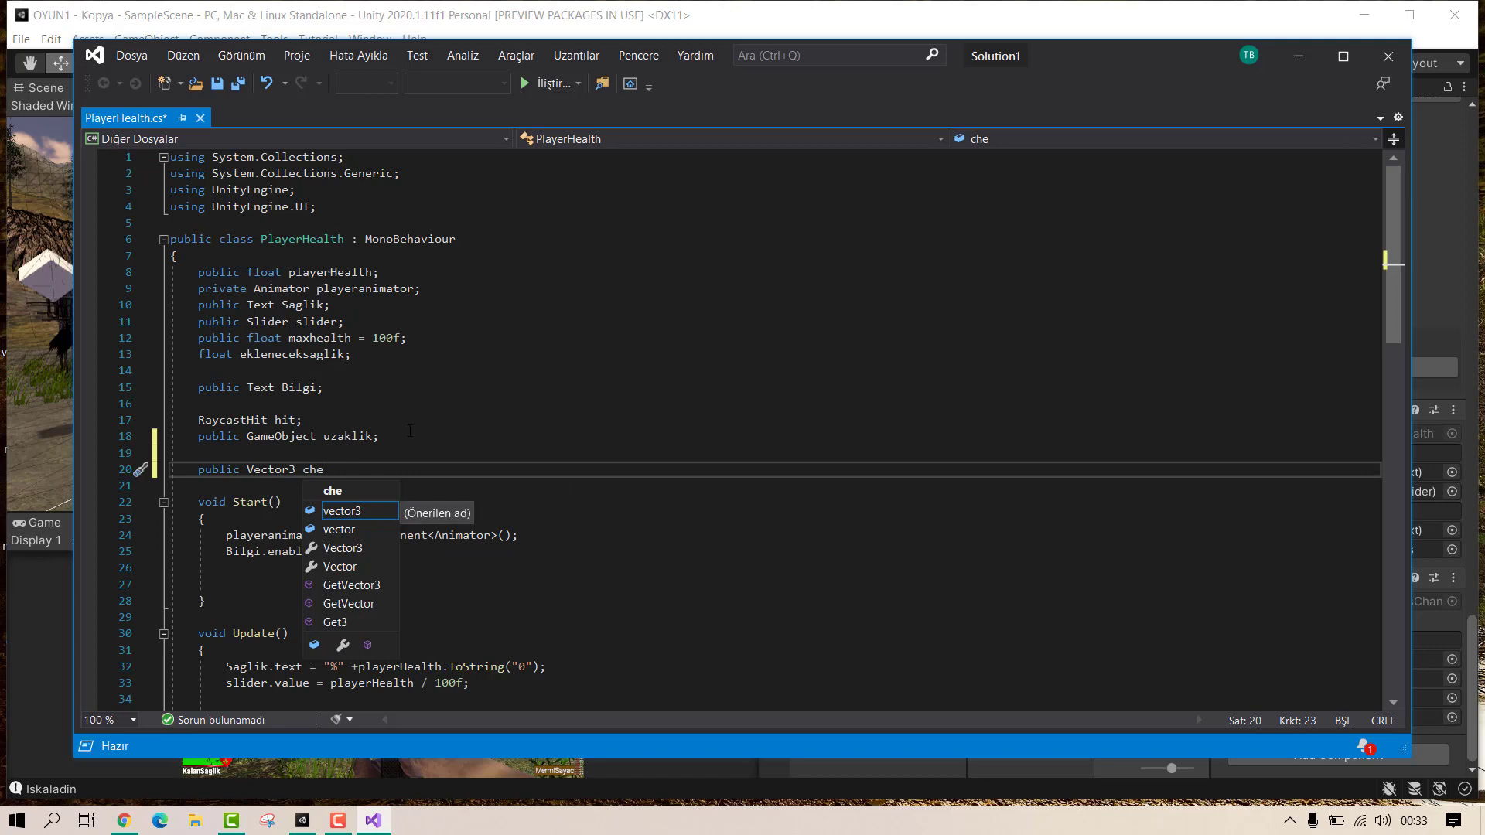
{"action": "type", "text": "ck"}
{"action": "type", "text": "pos"}
{"action": "type", "text": ";"}
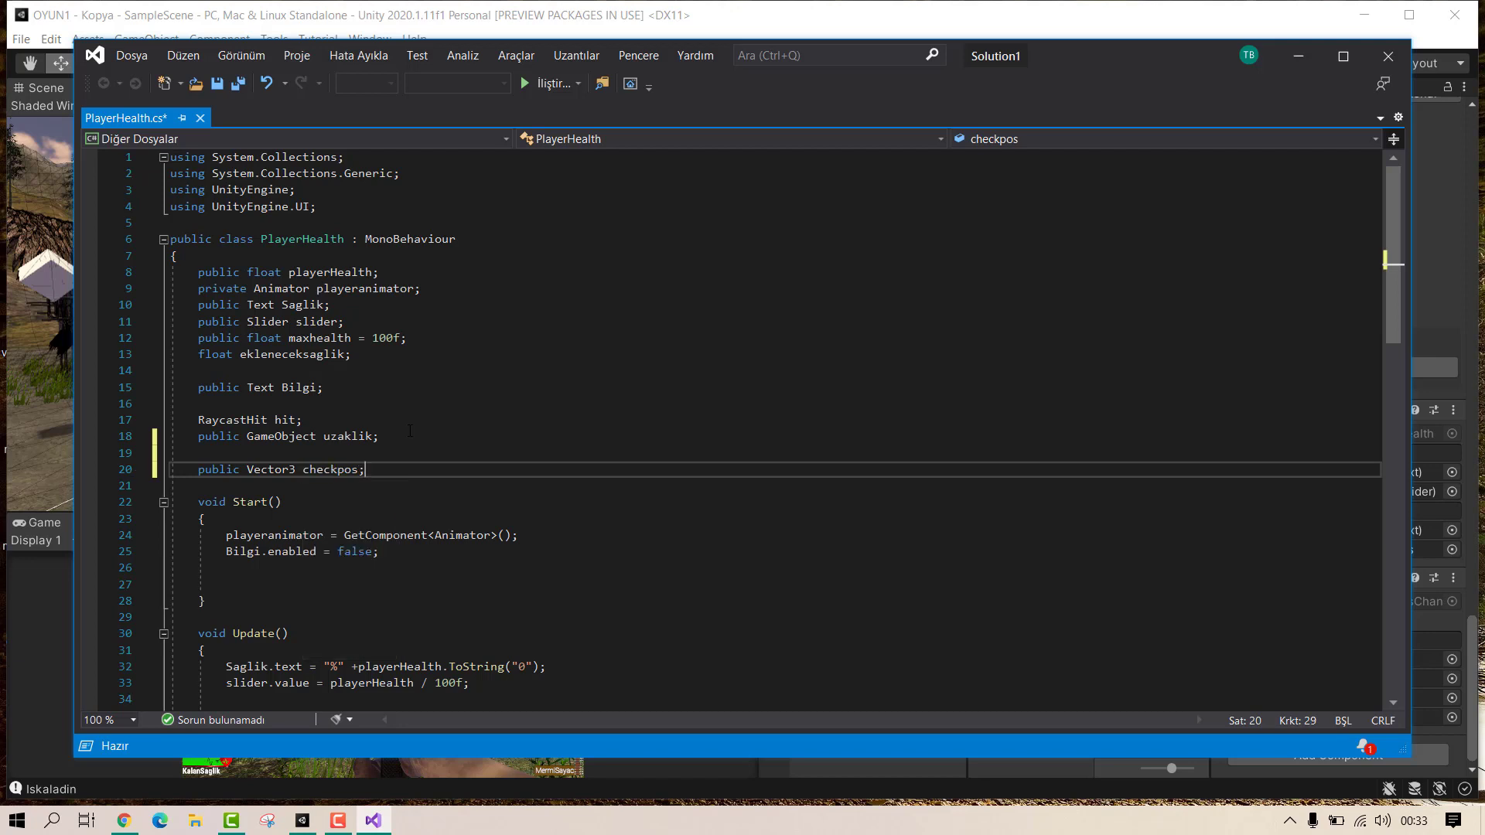
{"action": "key", "text": "Return"}
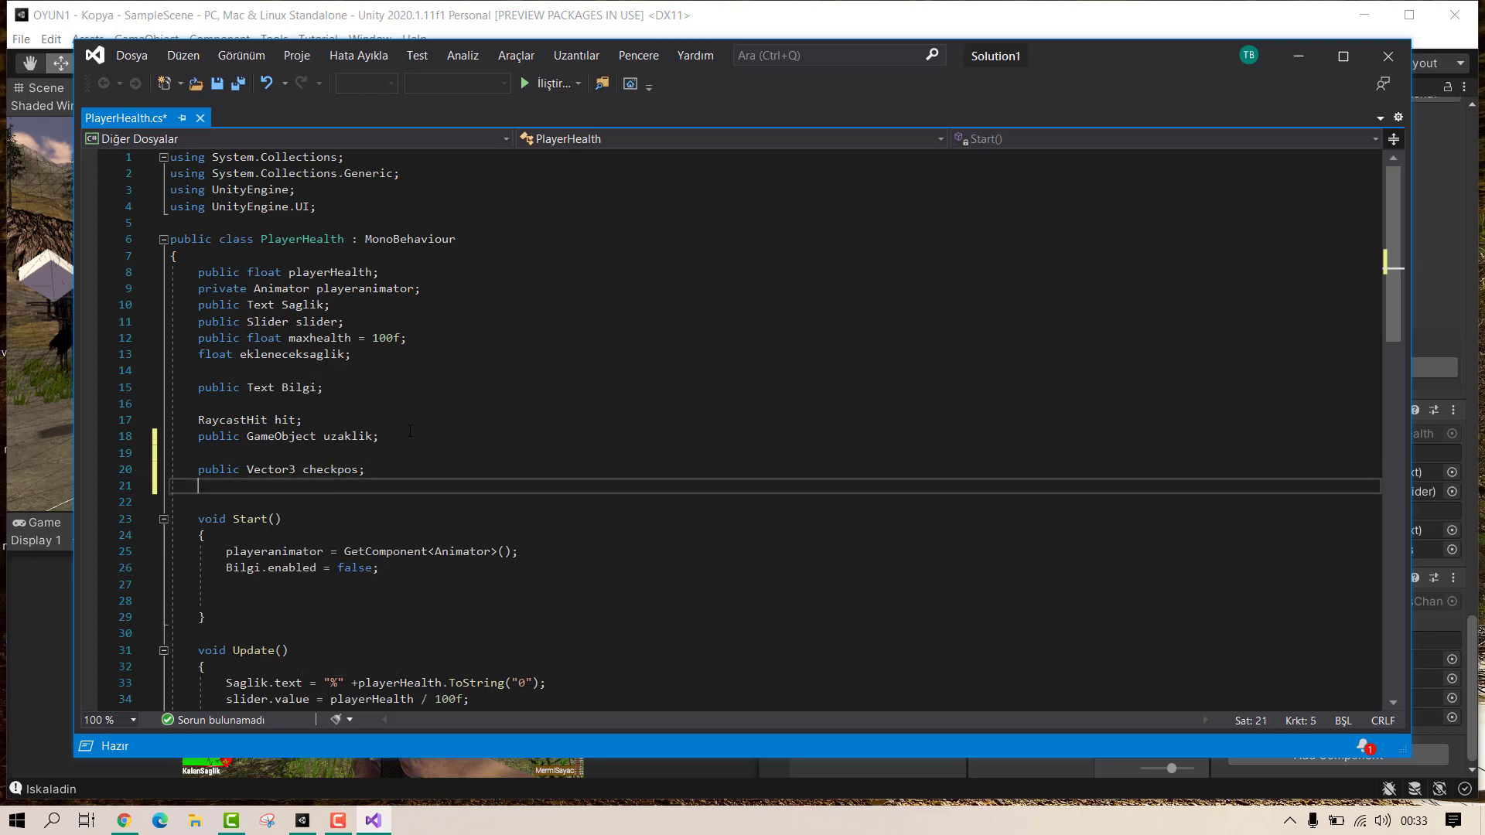
{"action": "type", "text": "pu"}
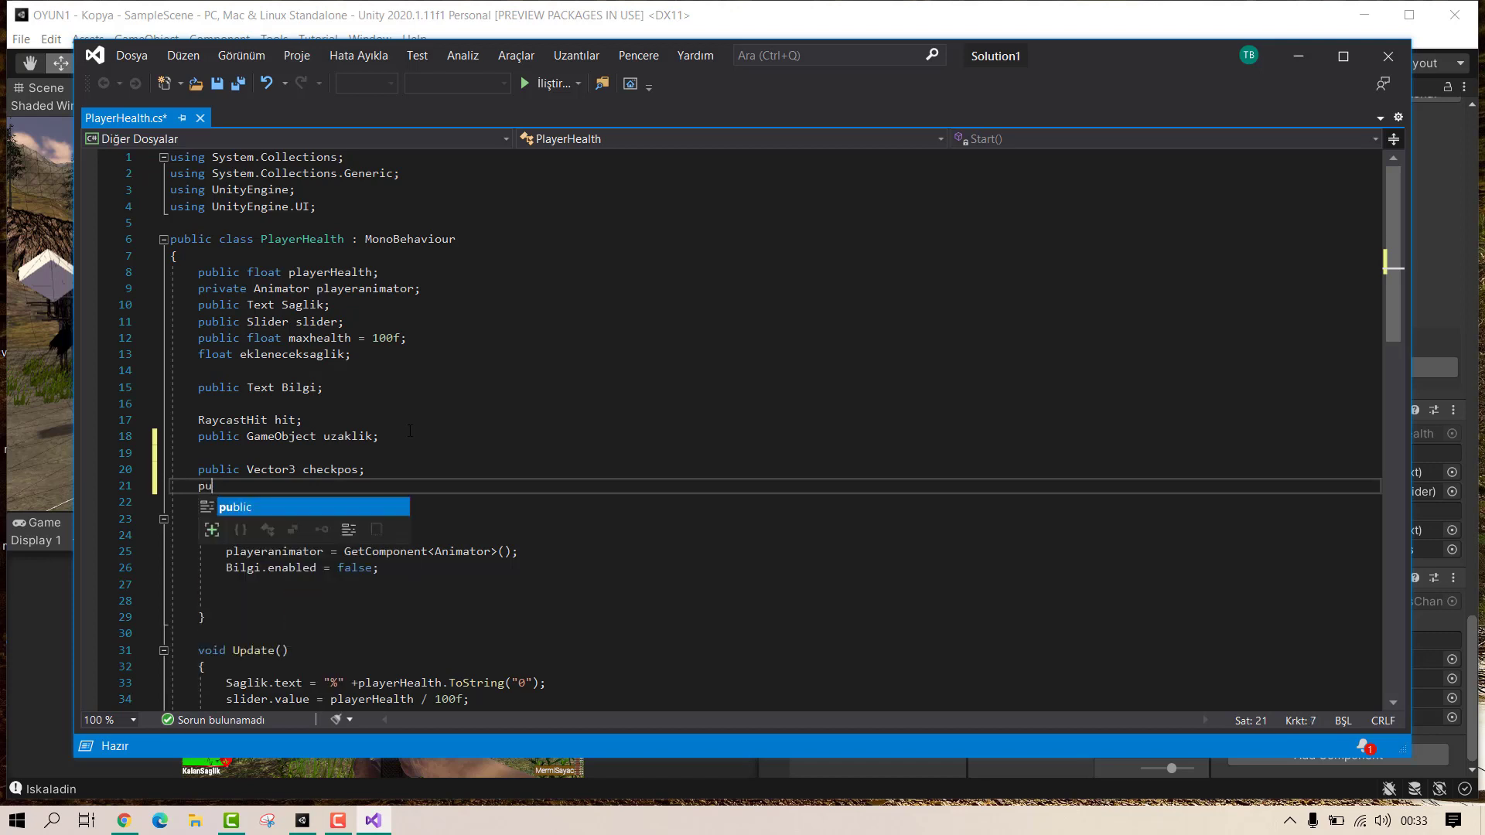
{"action": "type", "text": "blic"}
{"action": "type", "text": " GameOb"}
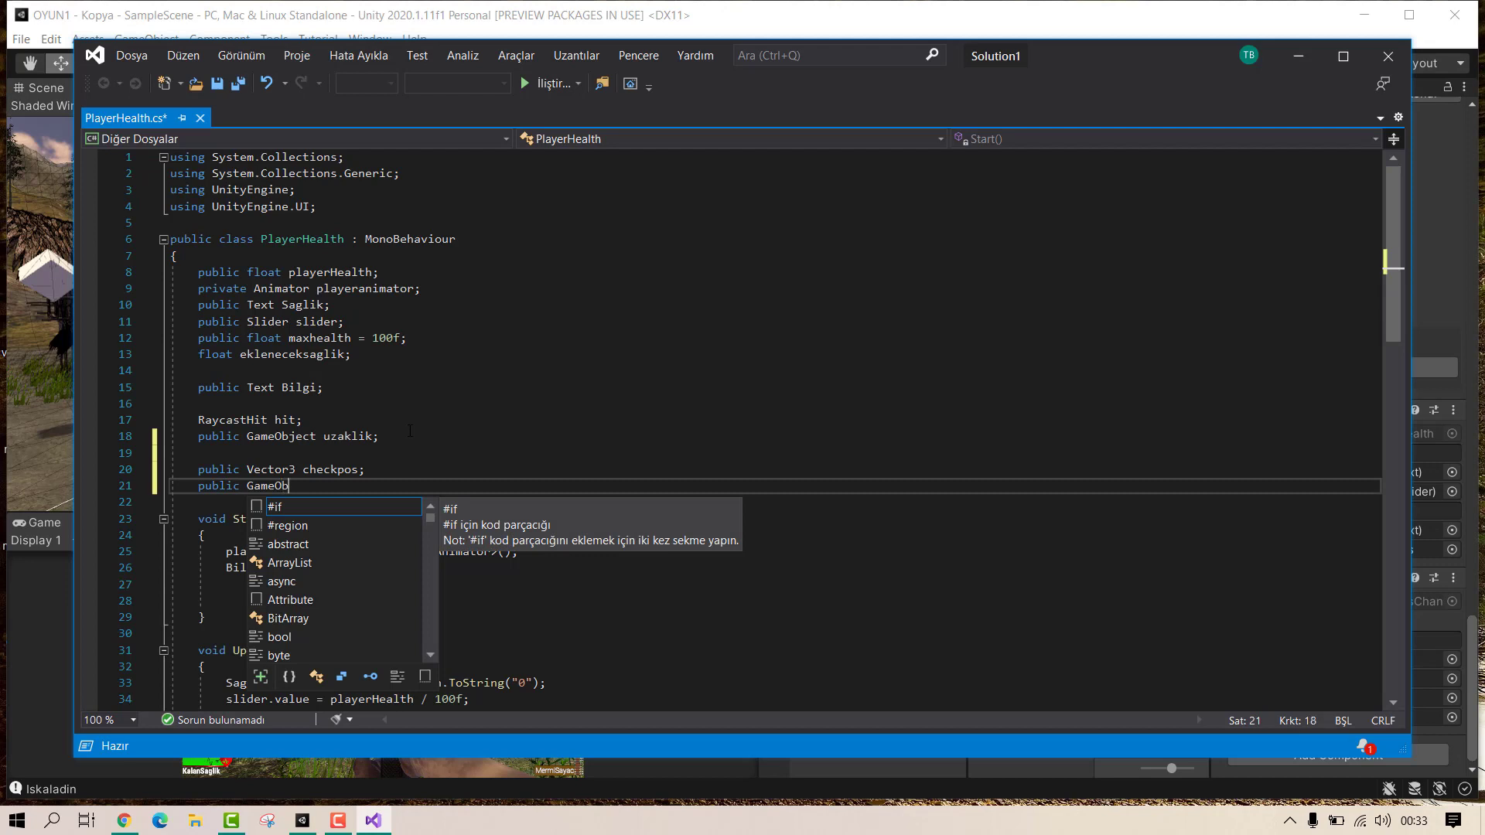
{"action": "type", "text": "ject pla"}
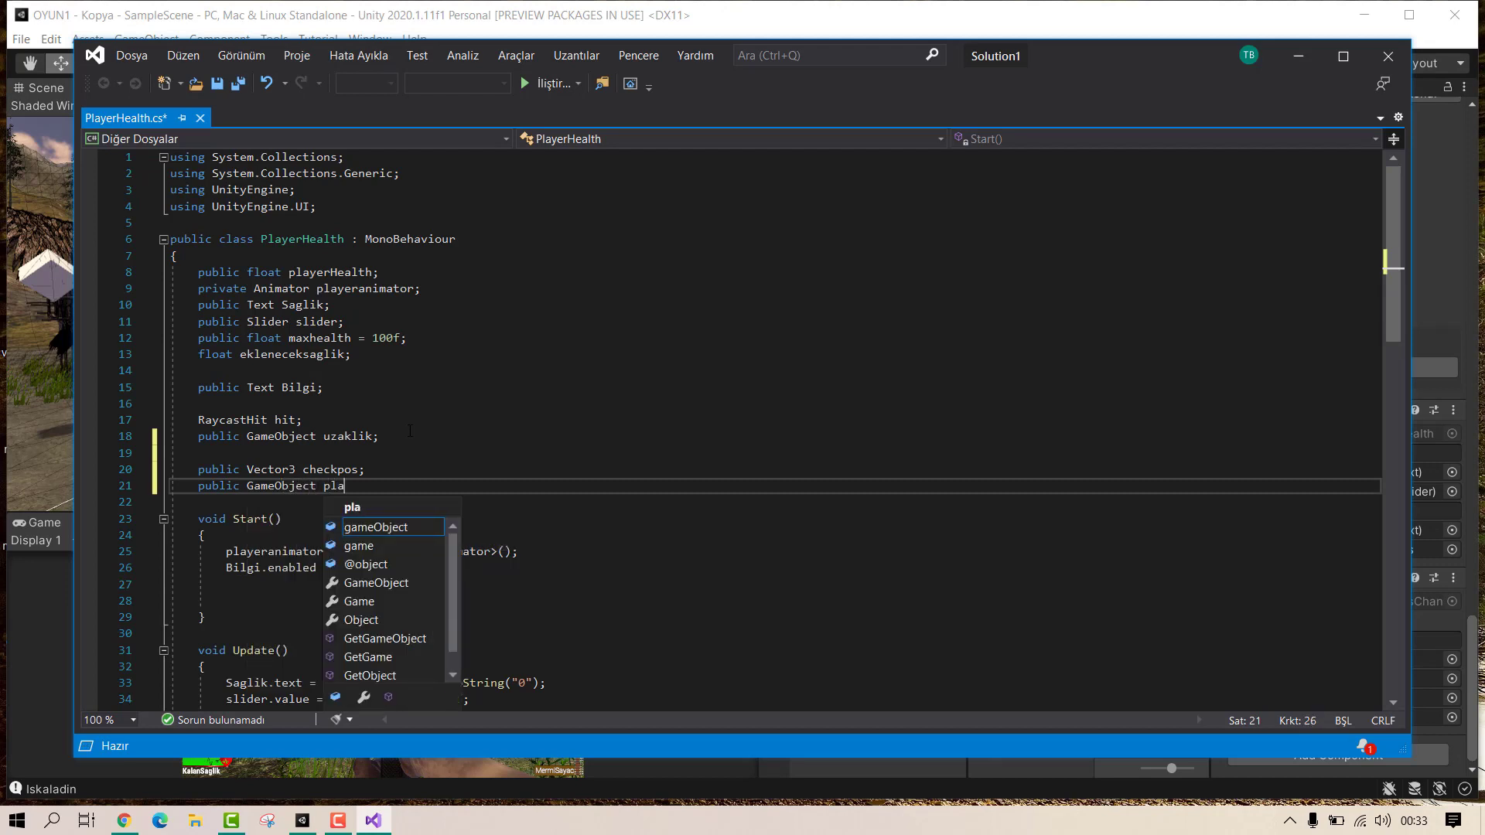
{"action": "type", "text": "yer;"}
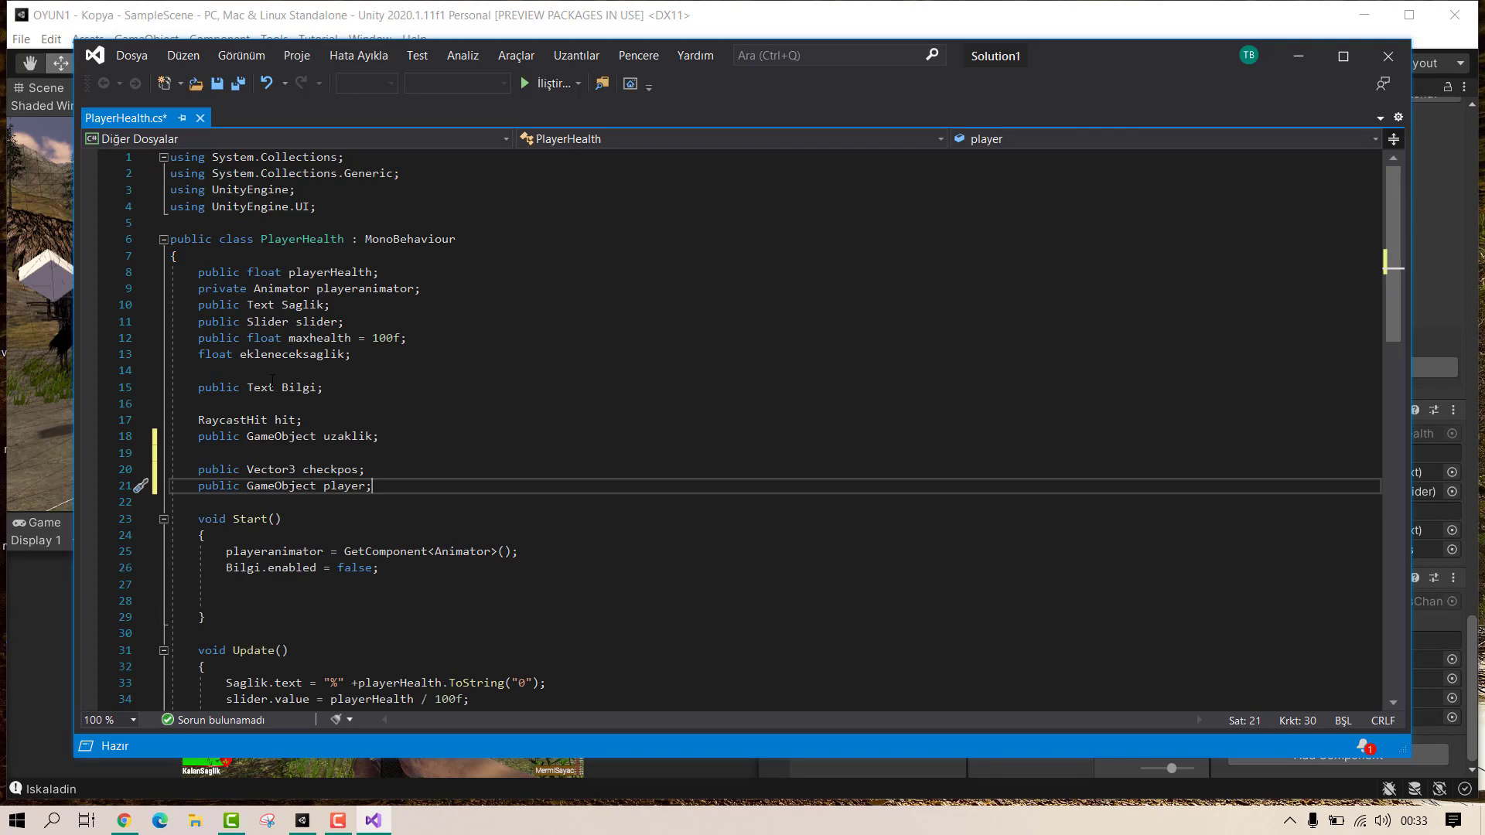
Step: In PlayerDead, replace Destroy(gameObject, 10f); with 'player.transform.position = checkpos;'
{"action": "left_click", "coordinate": [332, 485]}
{"action": "left_click", "coordinate": [400, 492]}
{"action": "scroll", "coordinate": [453, 486], "scroll_direction": "down", "scroll_amount": 3}
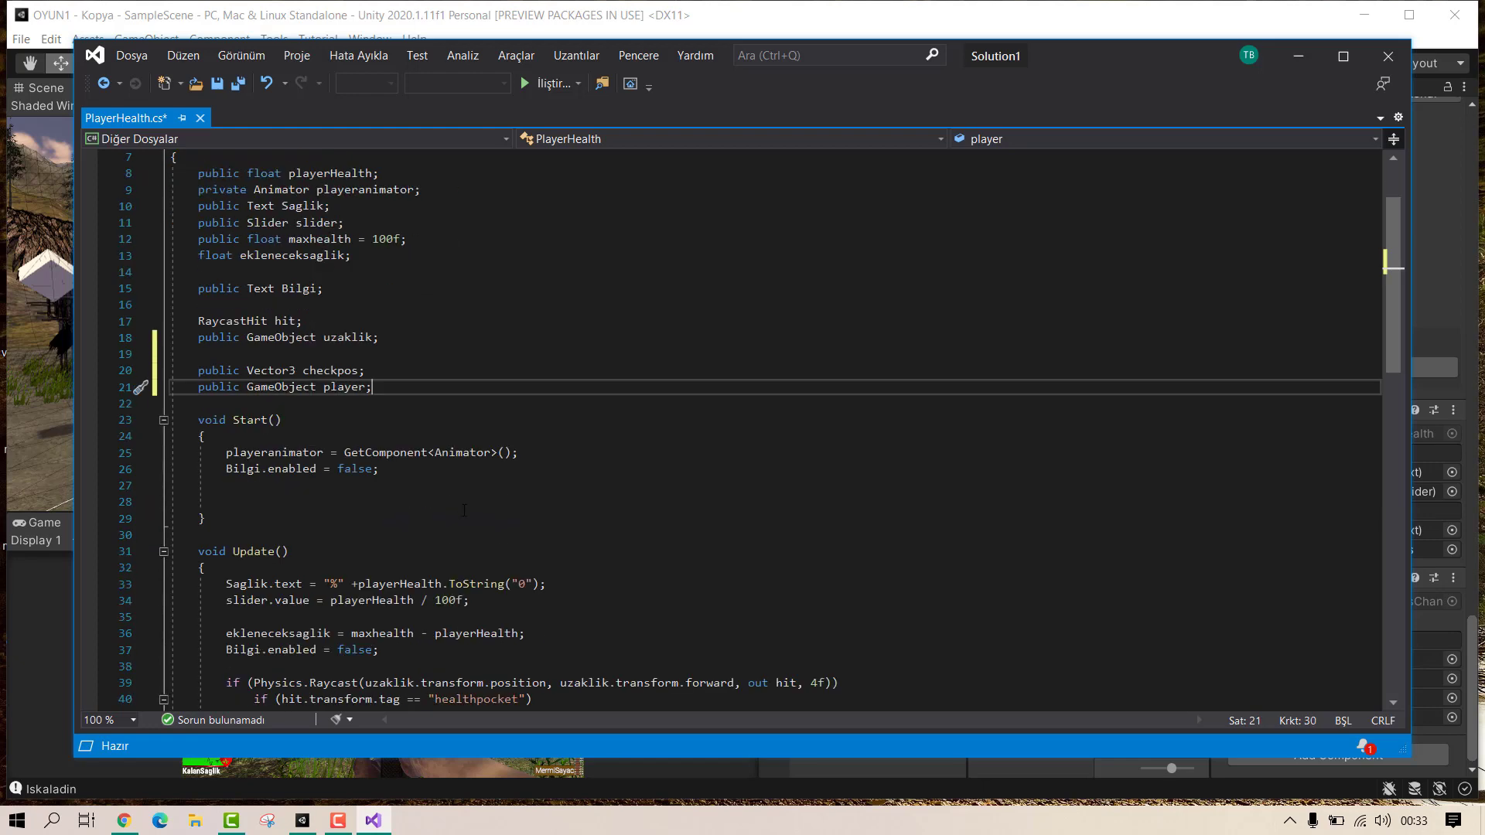
{"action": "scroll", "coordinate": [466, 514], "scroll_direction": "down", "scroll_amount": 11}
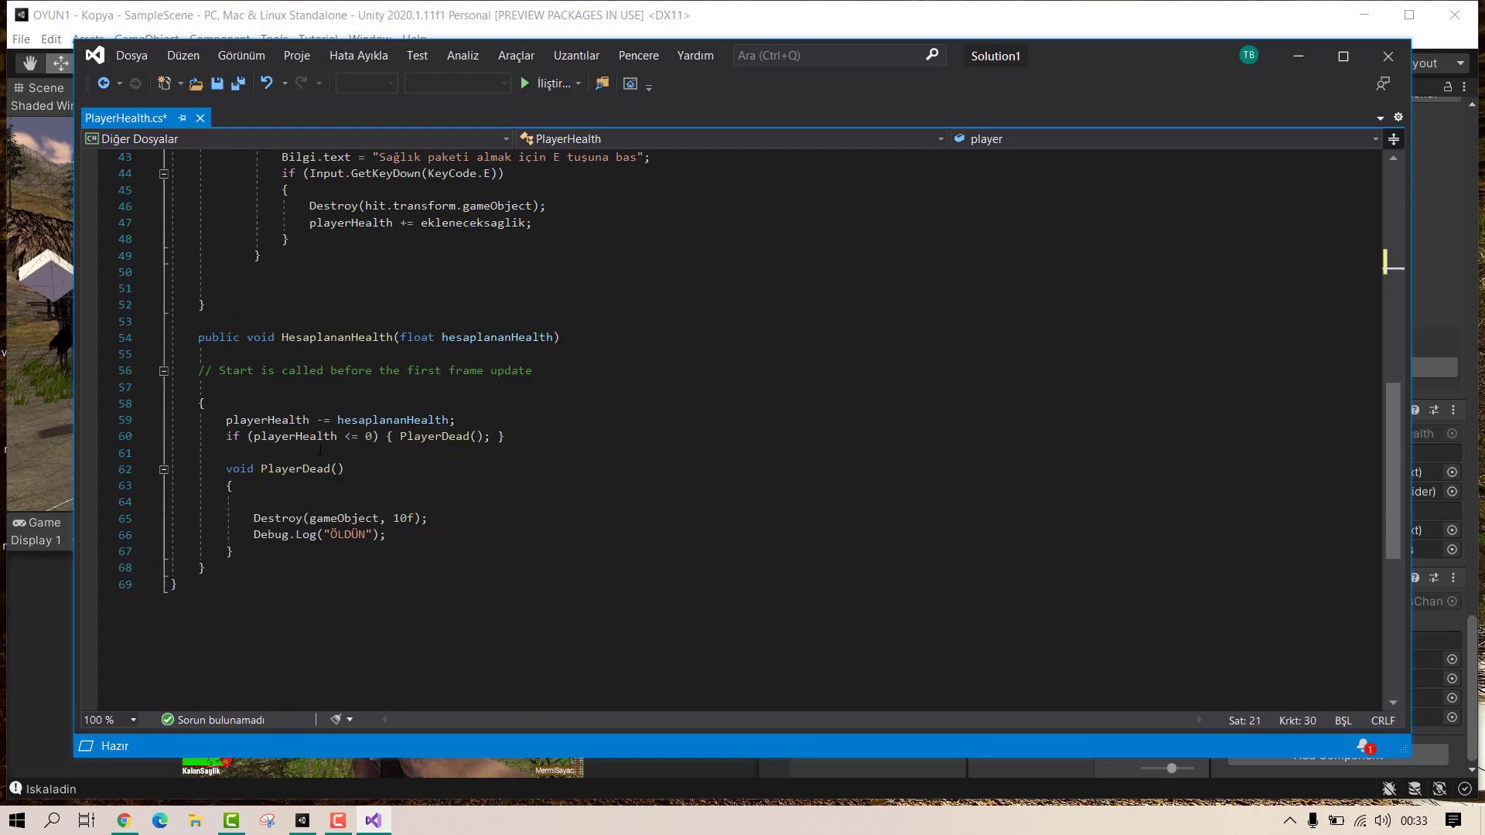
{"action": "left_click", "coordinate": [350, 470]}
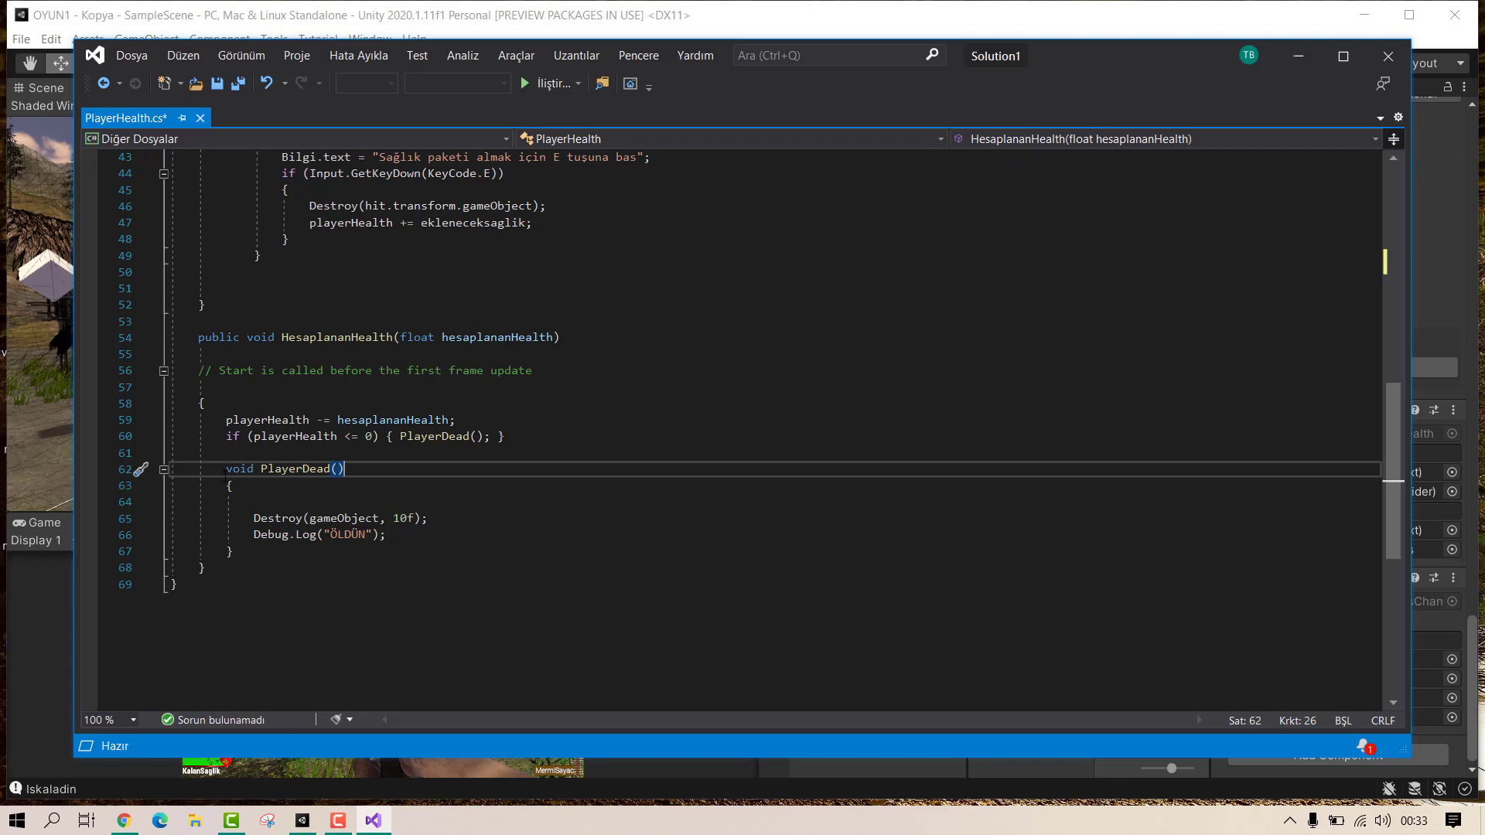
{"action": "left_click_drag", "start_coordinate": [226, 472], "coordinate": [346, 470]}
{"action": "left_click", "coordinate": [353, 469]}
{"action": "left_click", "coordinate": [263, 519]}
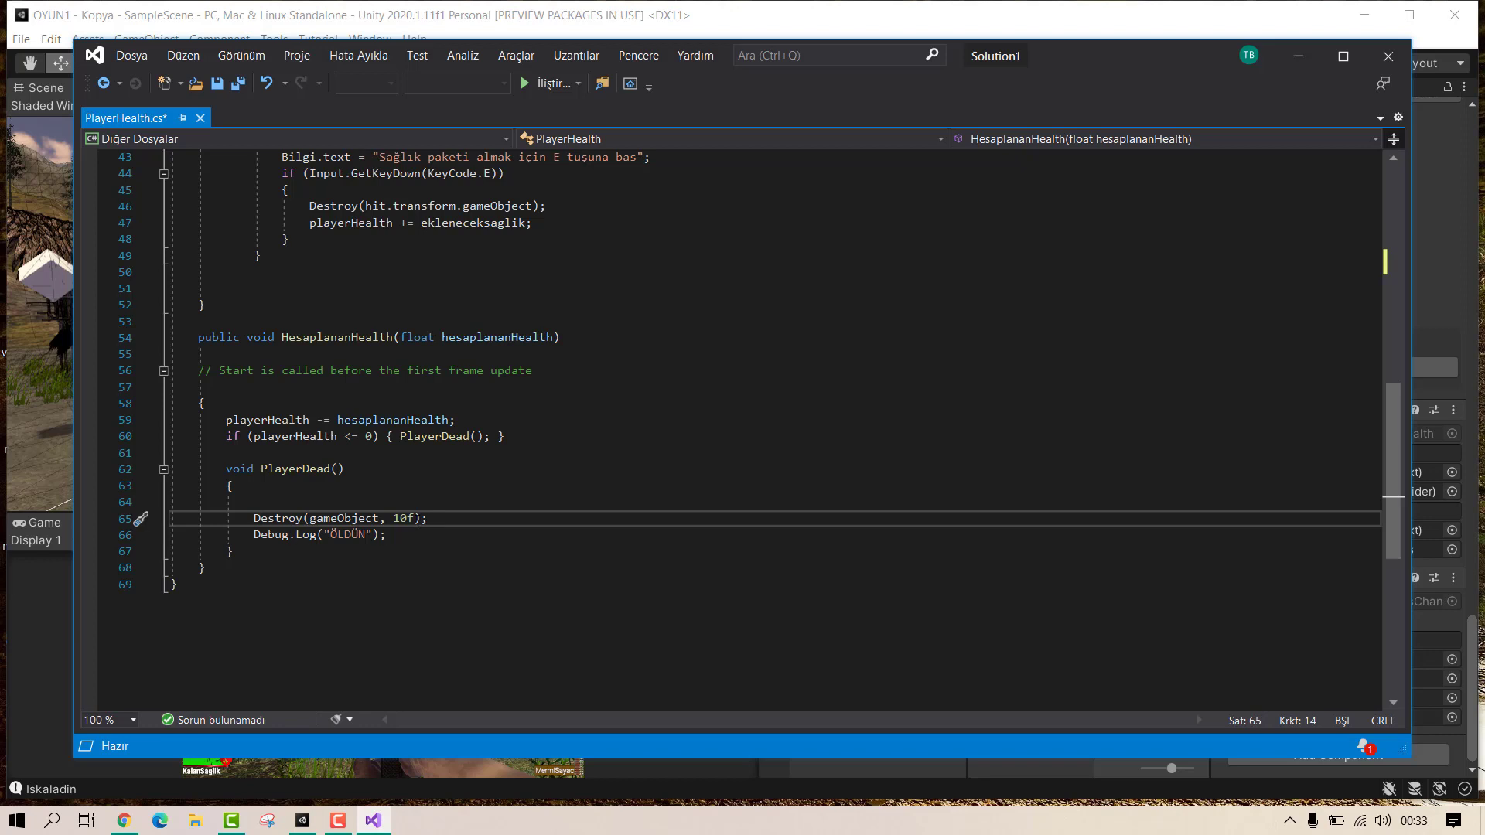
{"action": "left_click_drag", "start_coordinate": [427, 518], "coordinate": [247, 518]}
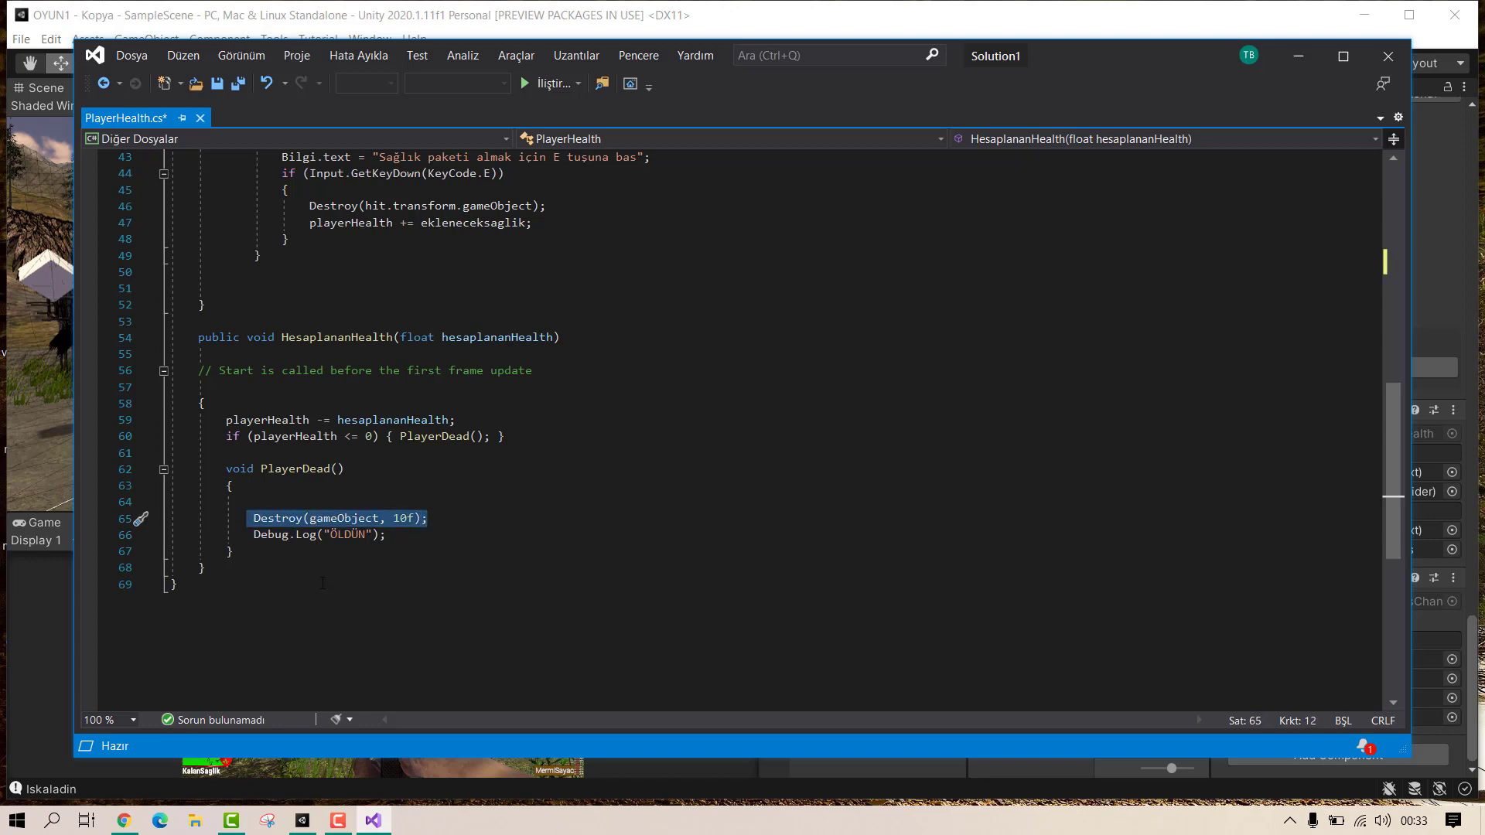
{"action": "key", "text": "Delete"}
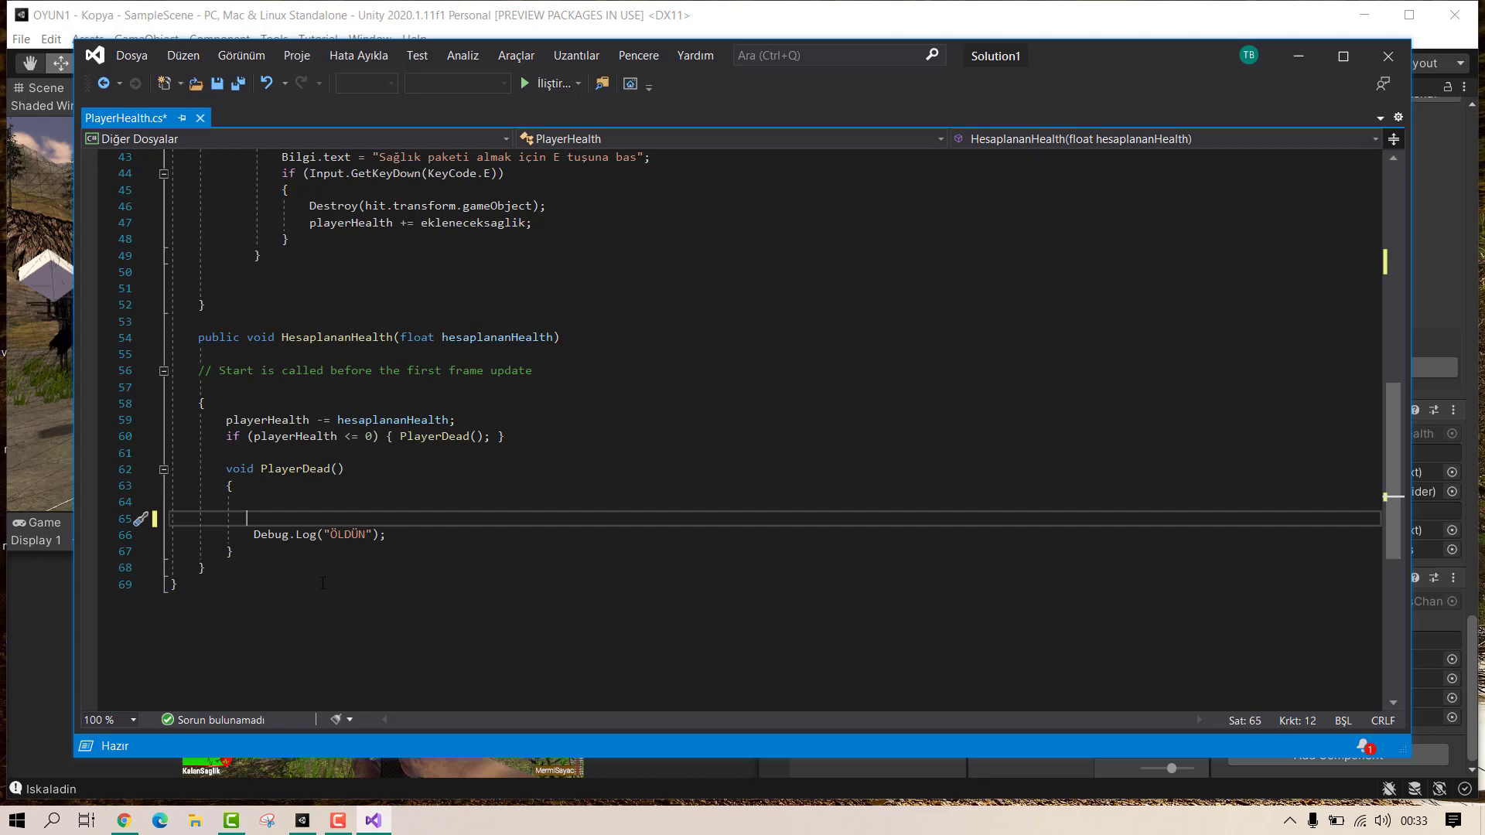
{"action": "type", "text": "player"}
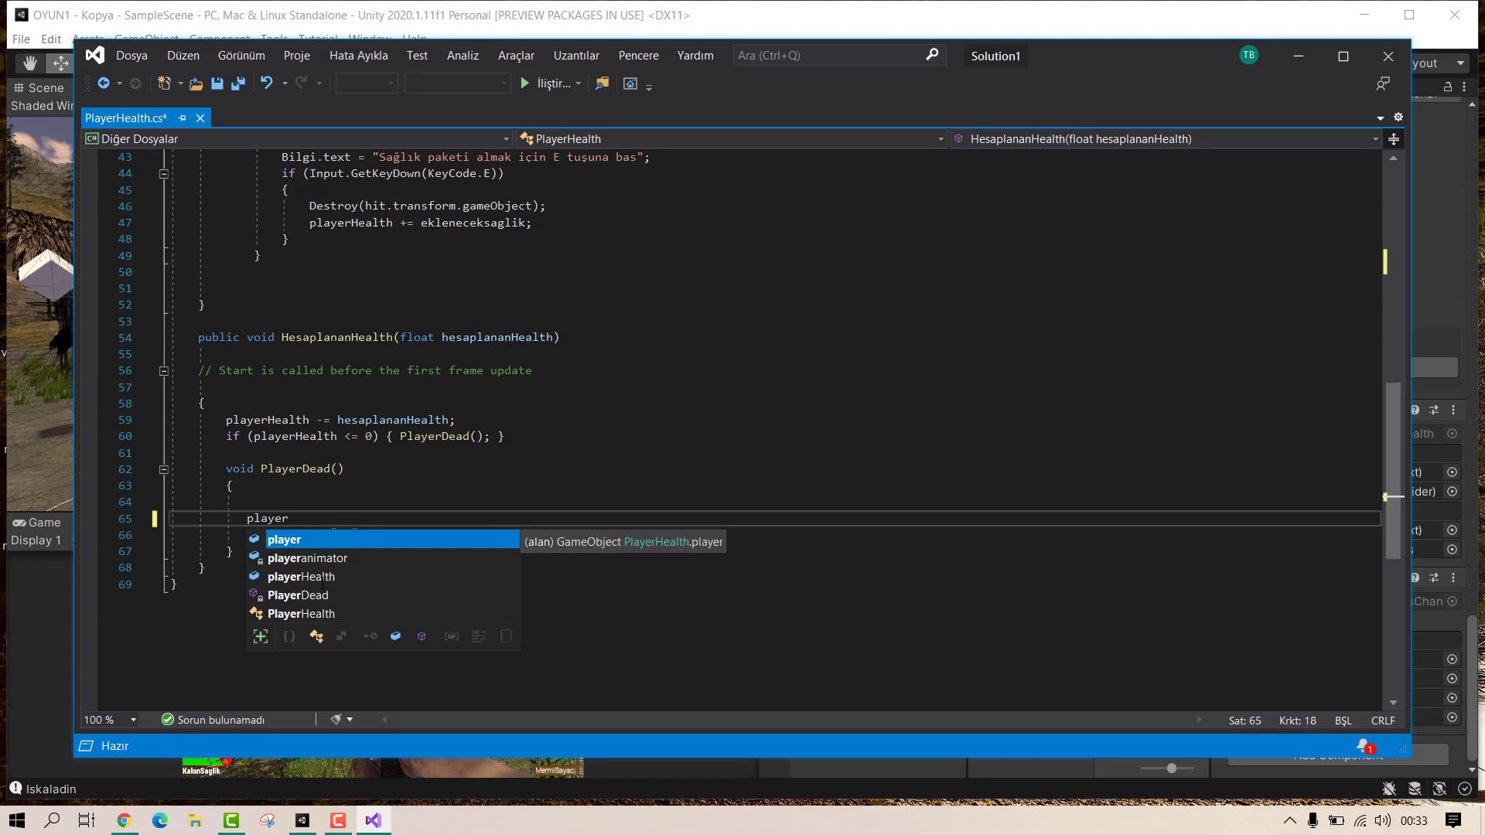
{"action": "type", "text": ".transo"}
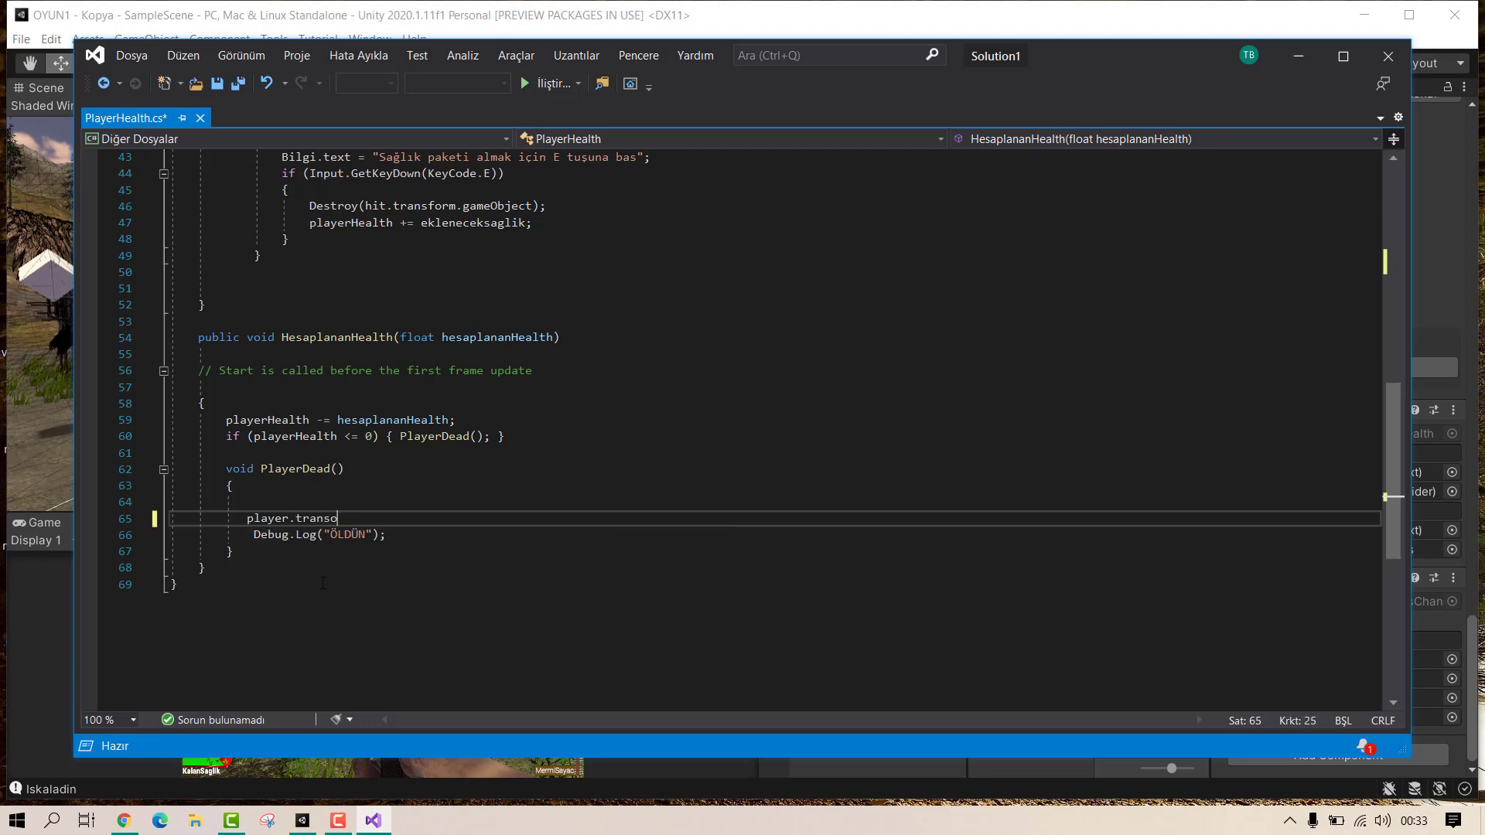
{"action": "key", "text": "BackSpace"}
{"action": "type", "text": "form.po"}
{"action": "type", "text": "sition"}
{"action": "type", "text": " = "}
{"action": "type", "text": "checkpo"}
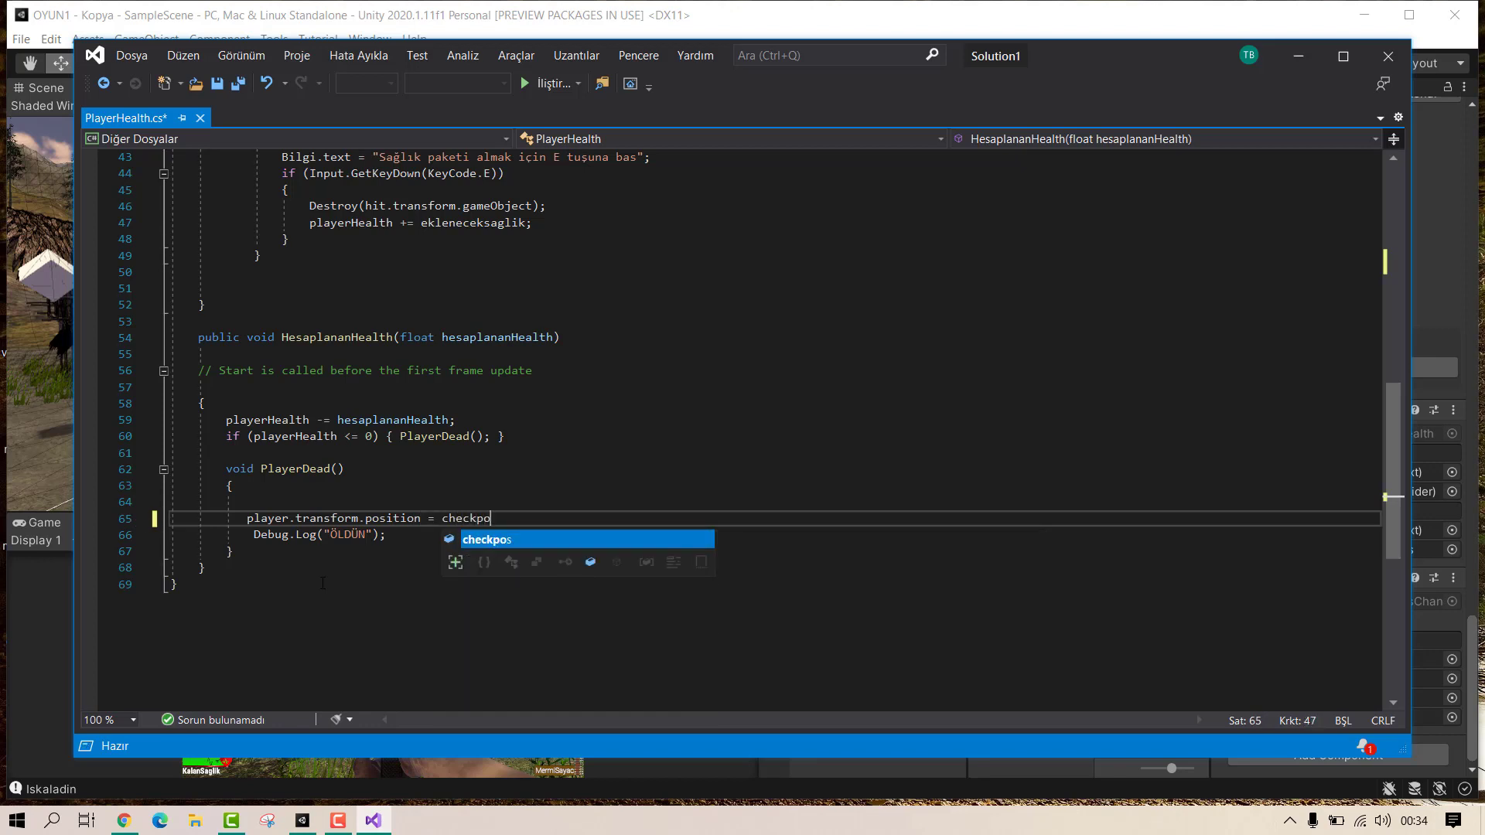
{"action": "type", "text": "s;"}
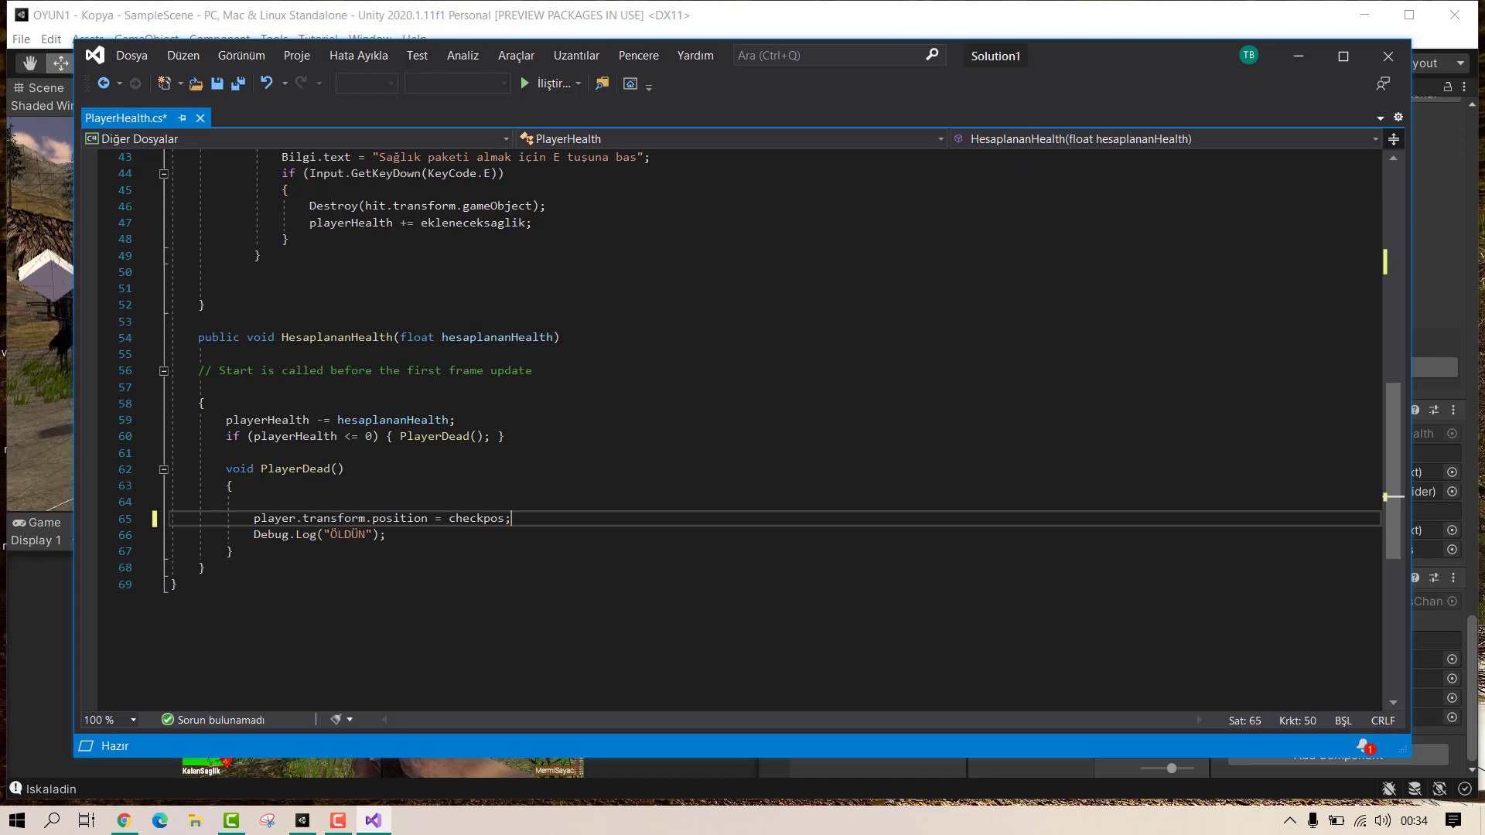
Step: Add 'playerHealth = 100;' above the respawn statement using IntelliSense completion
{"action": "left_click", "coordinate": [255, 518]}
{"action": "key", "text": "ctrl+Return"}
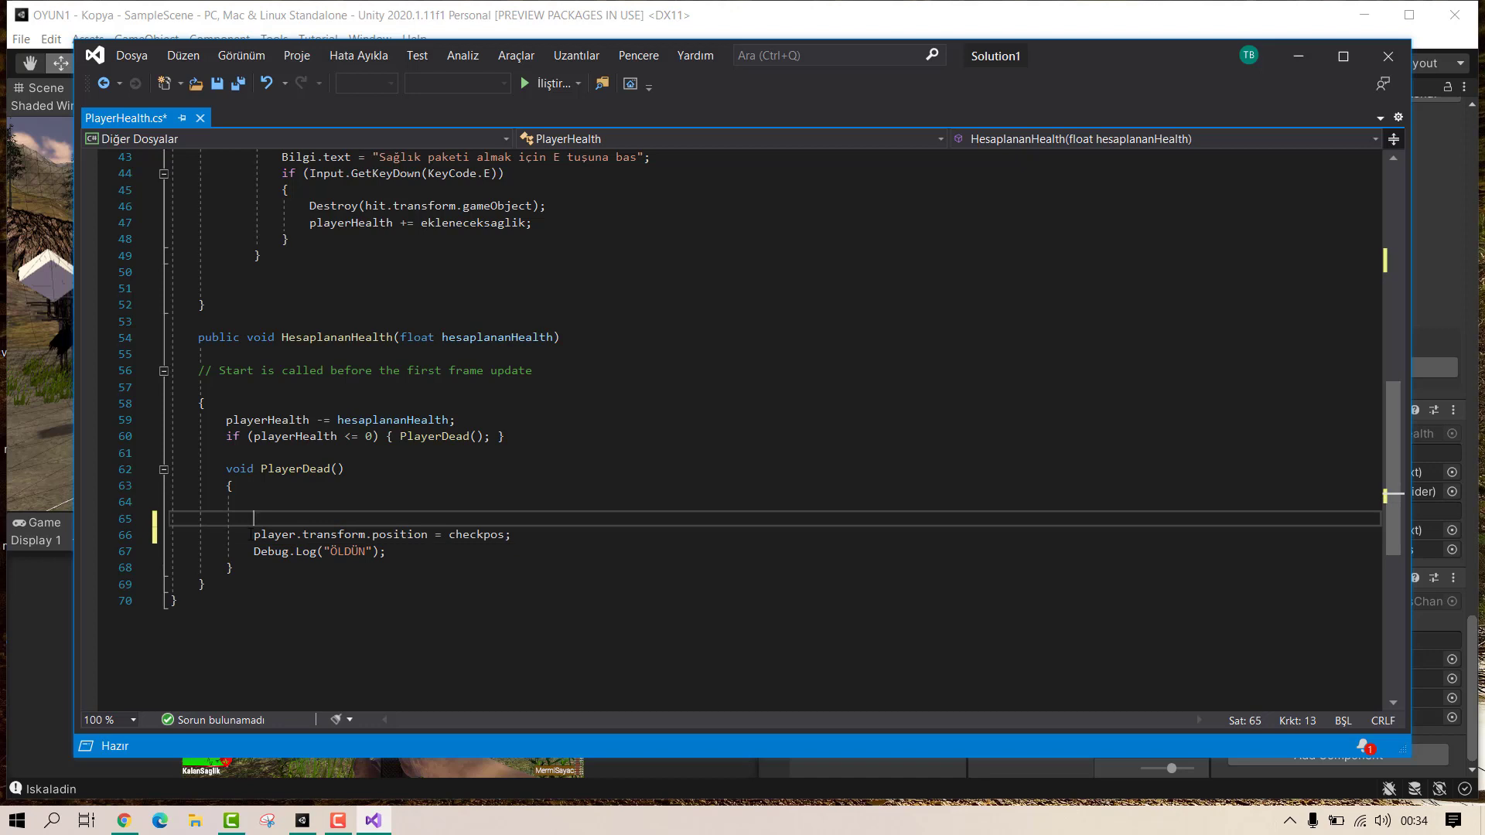
{"action": "type", "text": "pla"}
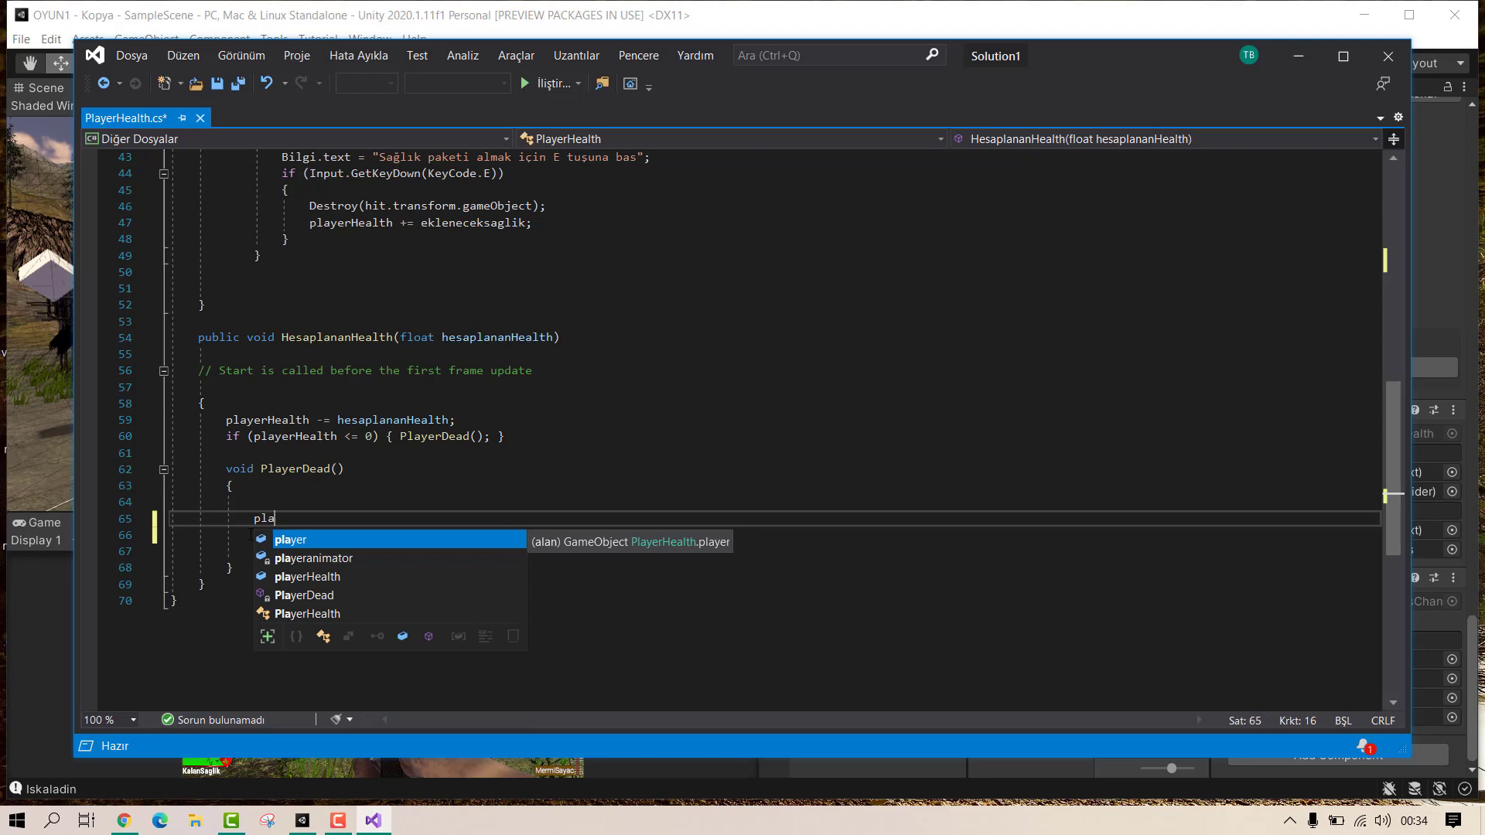
{"action": "key", "text": "Down"}
{"action": "key", "text": "Down"}
{"action": "key", "text": "Tab"}
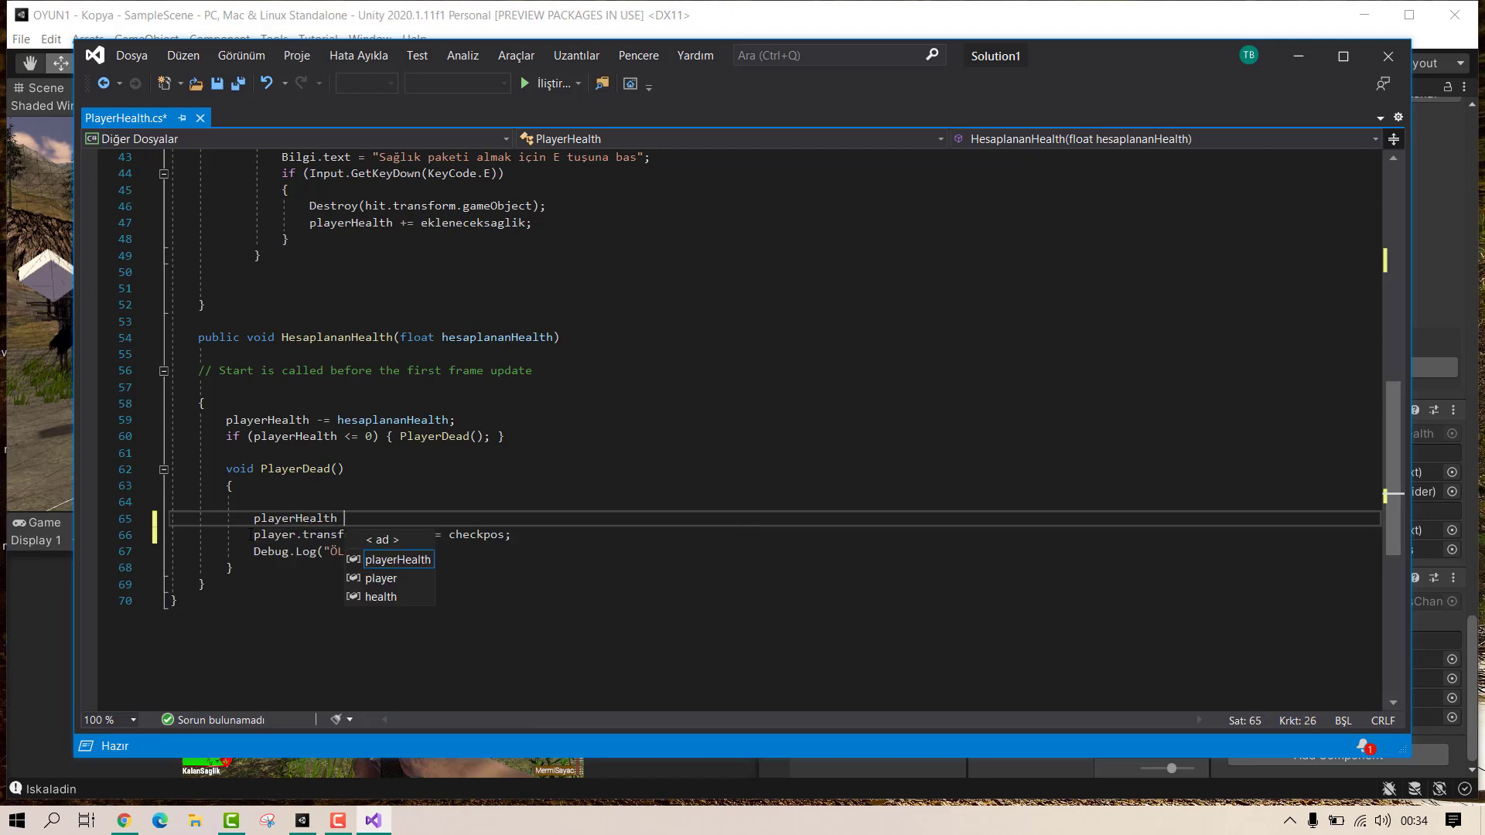
{"action": "type", "text": "= 100"}
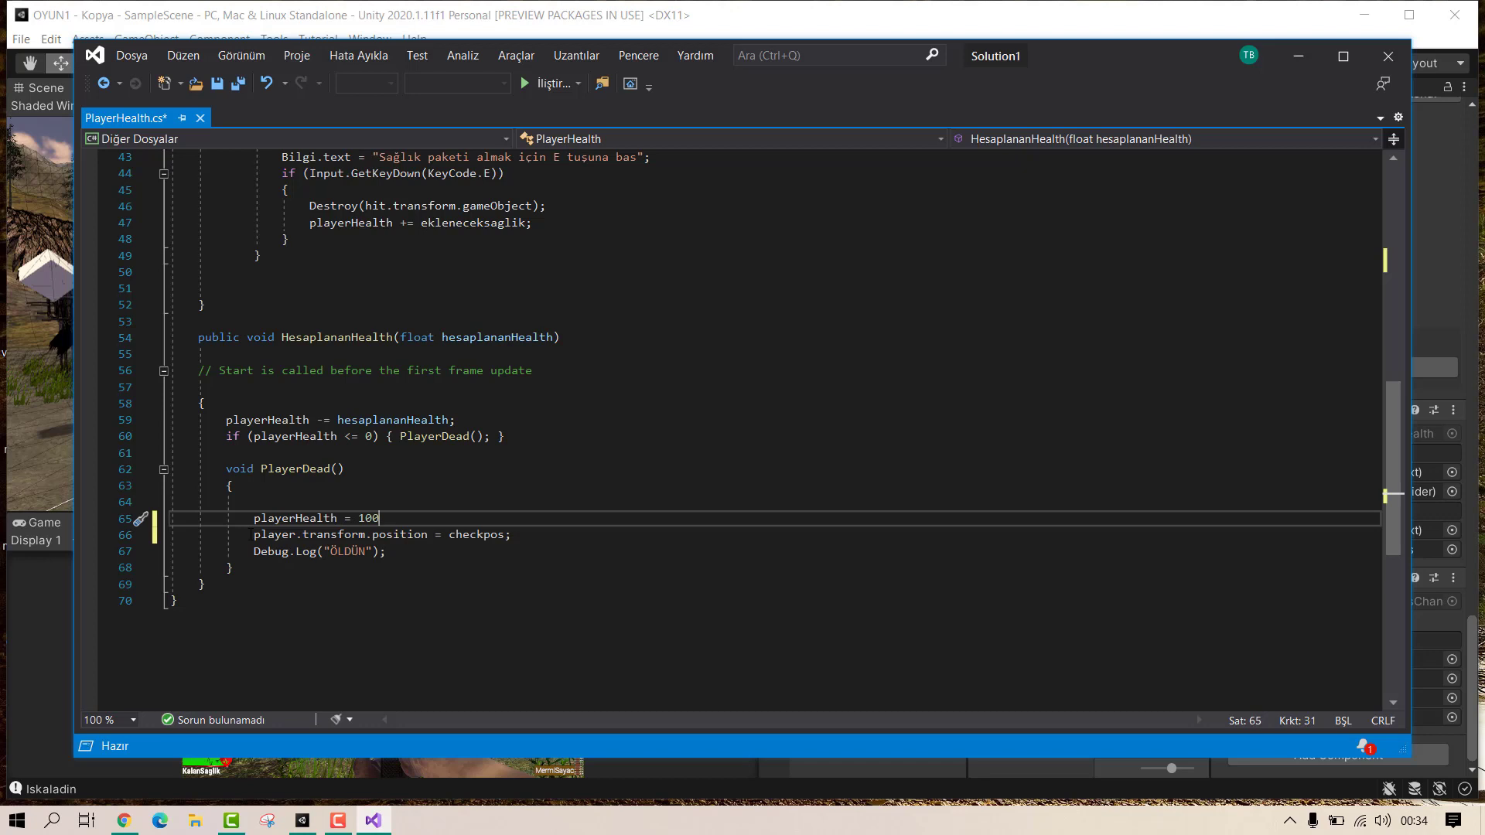
{"action": "type", "text": ";"}
Step: Review the health reset and respawn lines, then save PlayerHealth.cs with Ctrl+S
{"action": "key", "text": "shift+Home"}
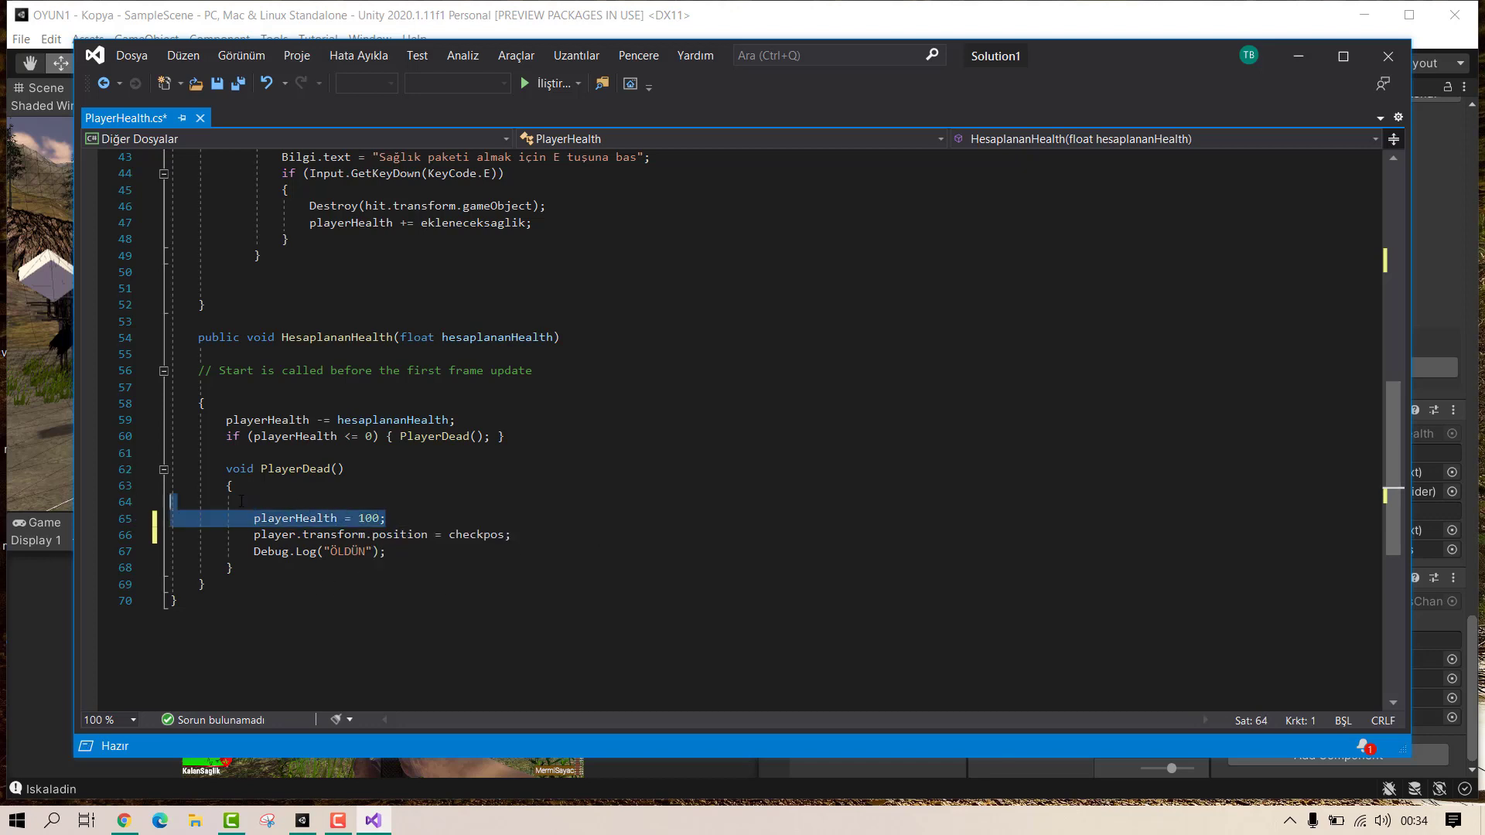
{"action": "left_click_drag", "start_coordinate": [260, 535], "coordinate": [407, 549]}
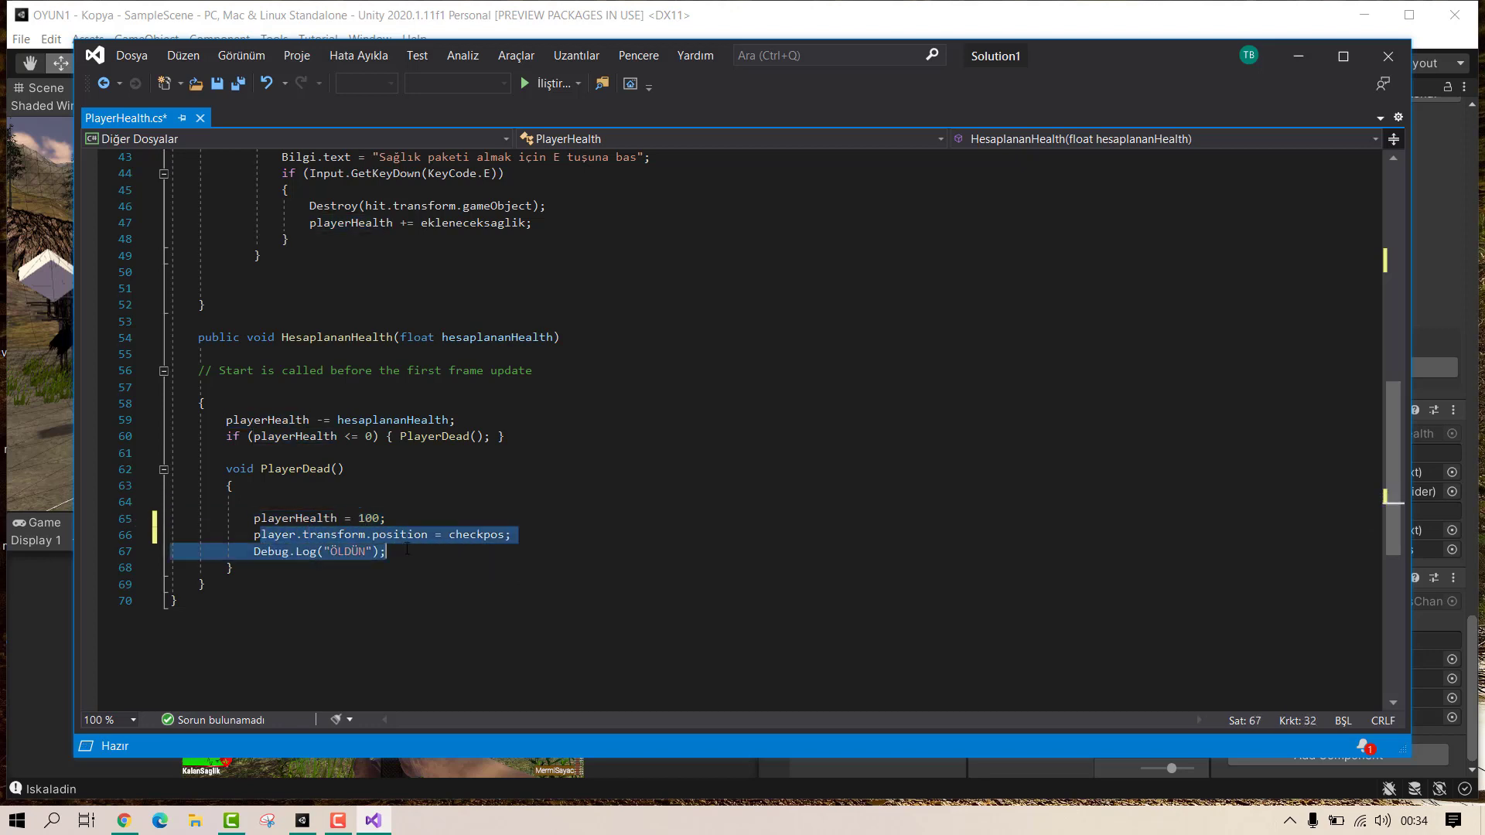
{"action": "left_click", "coordinate": [514, 535]}
{"action": "double_click", "coordinate": [478, 534]}
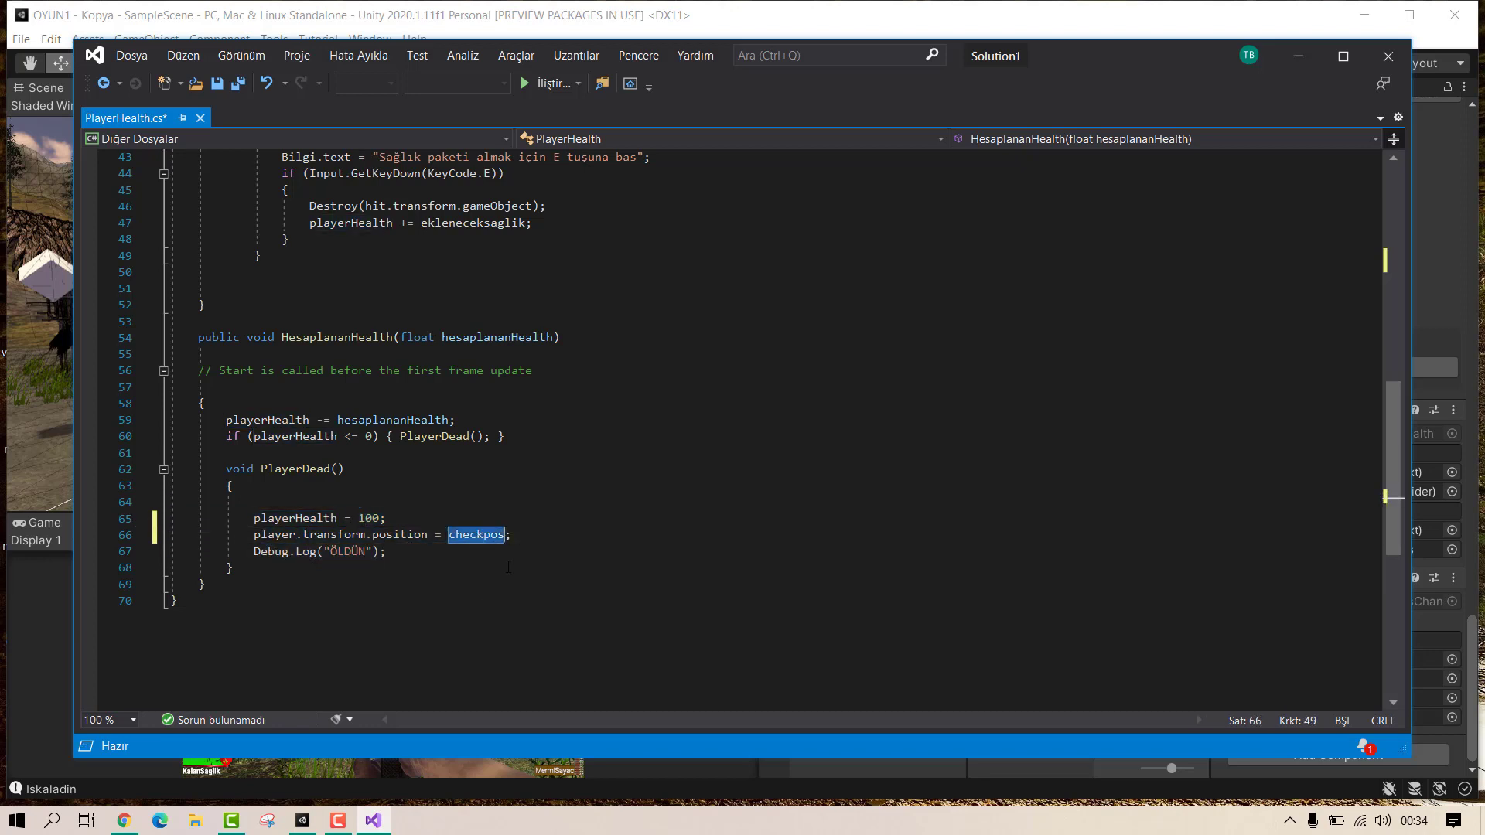
{"action": "left_click", "coordinate": [524, 538]}
{"action": "key", "text": "ctrl+s"}
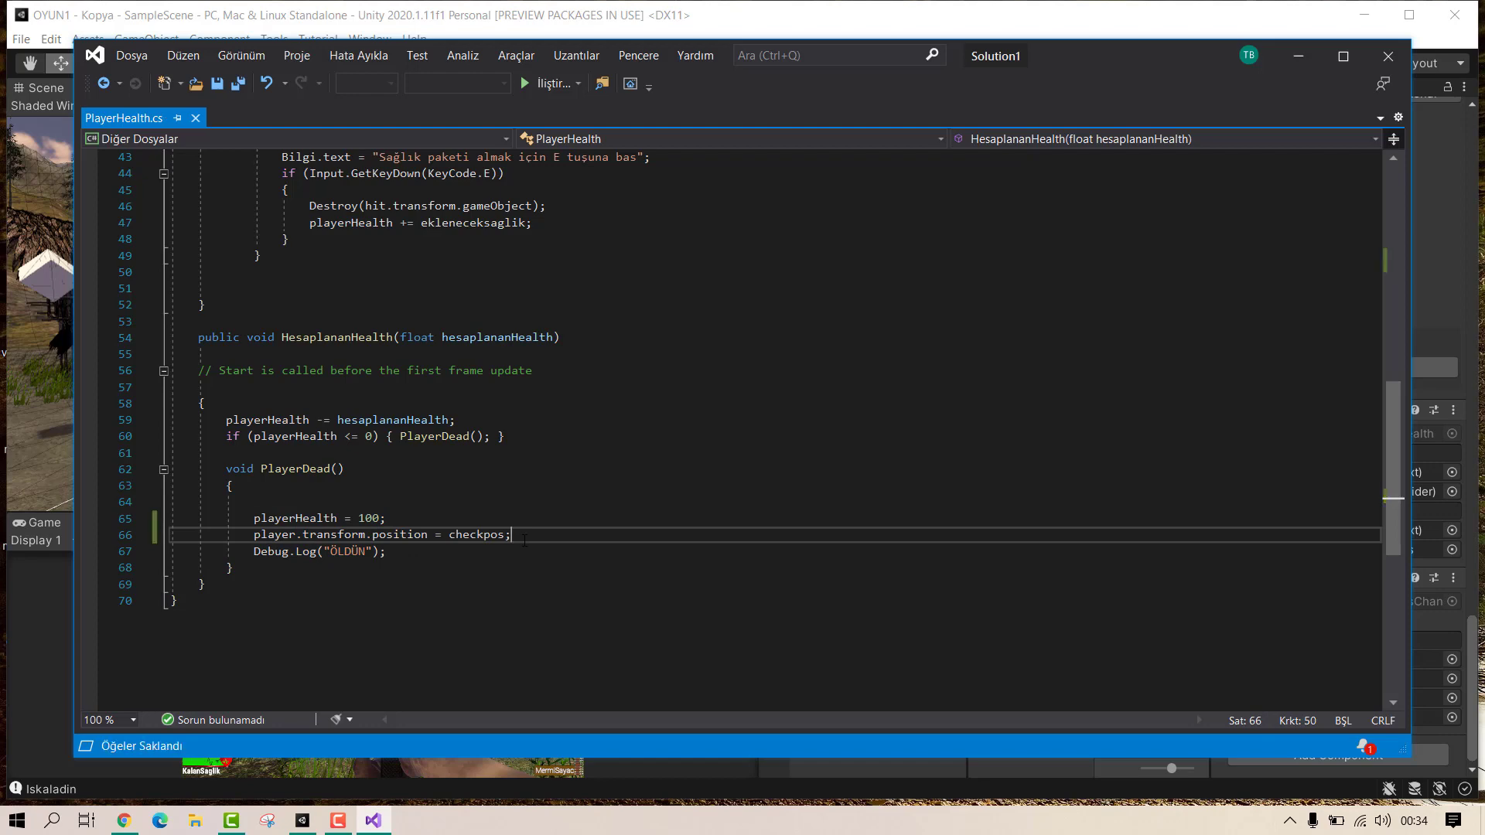
Step: Back in Unity, drag Player into Player Health's Player field, leaving Checkpos at 0, 0, 0
{"action": "left_click", "coordinate": [1297, 59]}
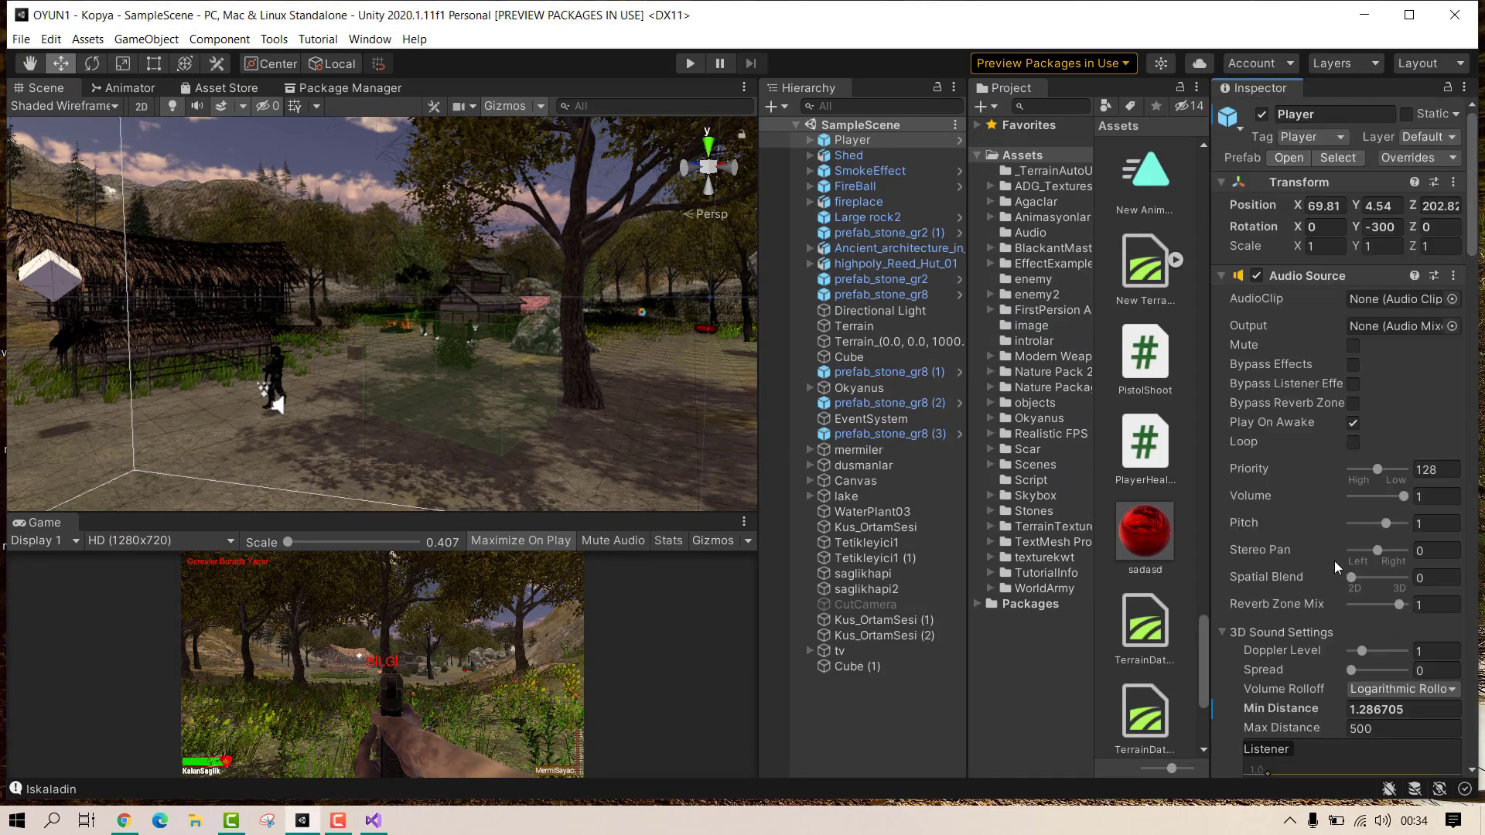
{"action": "scroll", "coordinate": [1339, 569], "scroll_direction": "down", "scroll_amount": 10}
{"action": "scroll", "coordinate": [1303, 517], "scroll_direction": "down", "scroll_amount": 5}
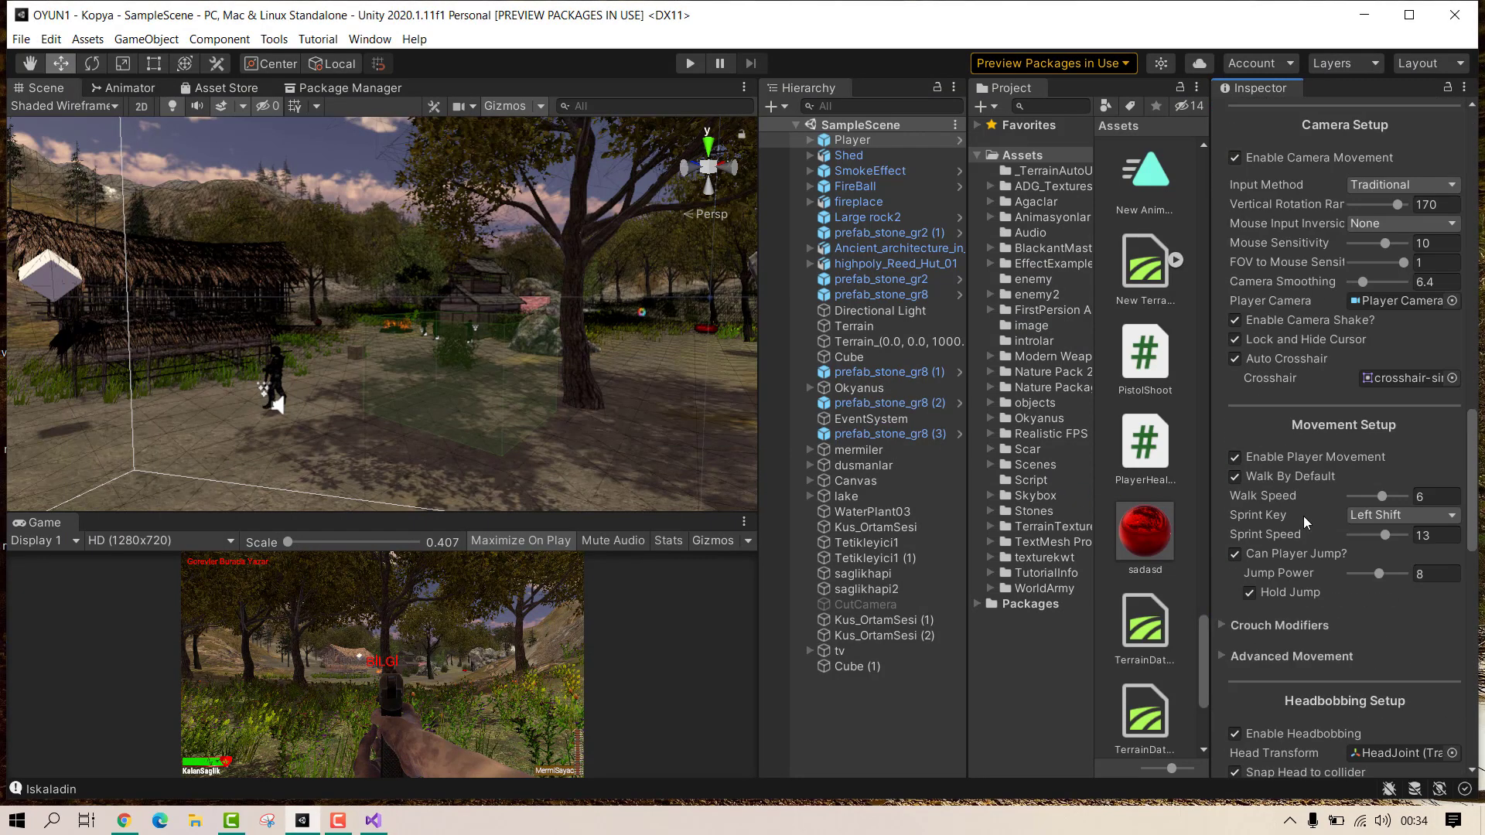
{"action": "scroll", "coordinate": [1302, 499], "scroll_direction": "down", "scroll_amount": 5}
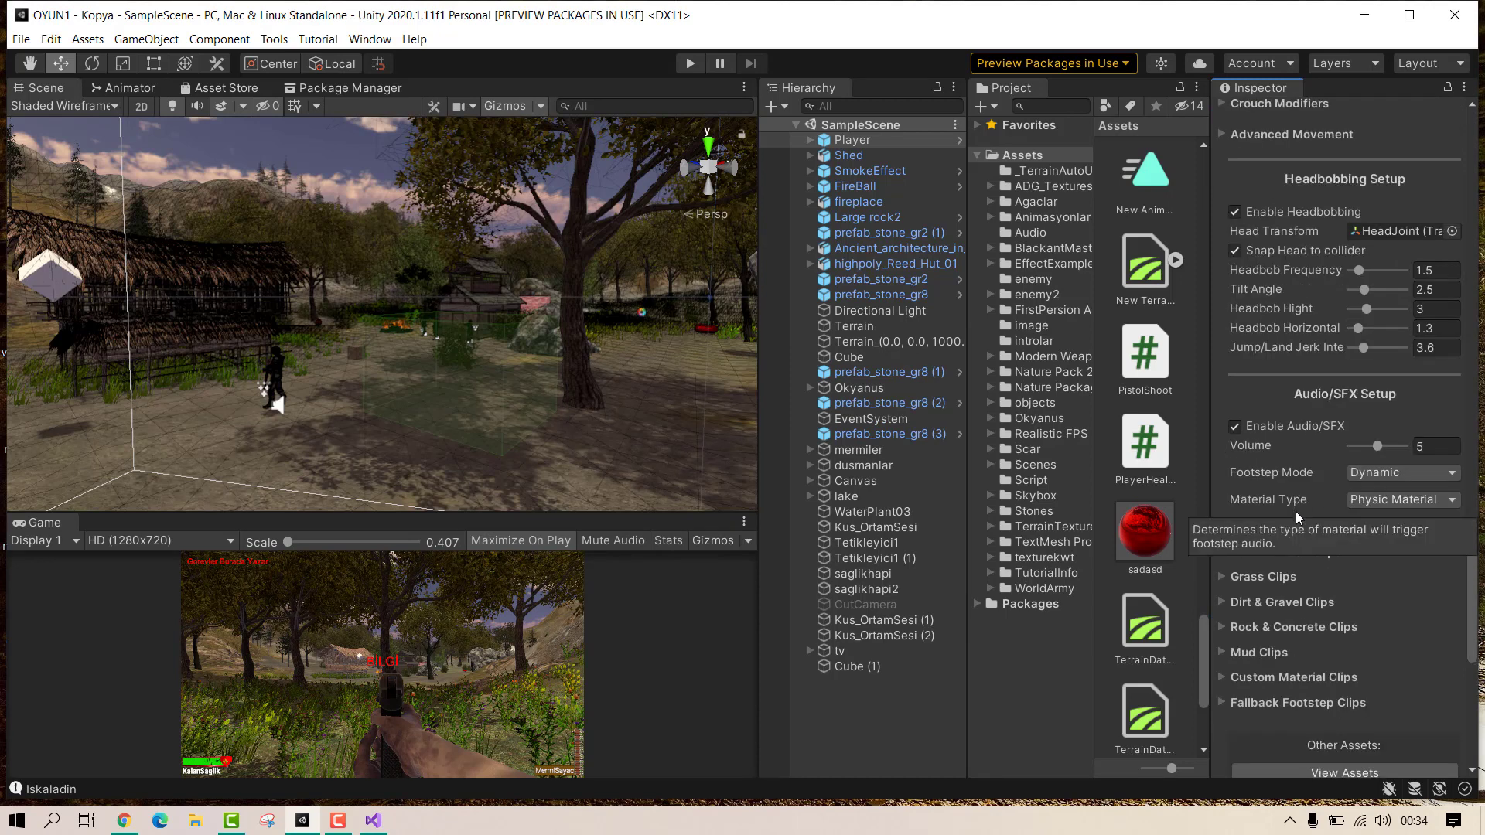
{"action": "scroll", "coordinate": [1299, 541], "scroll_direction": "down", "scroll_amount": 5}
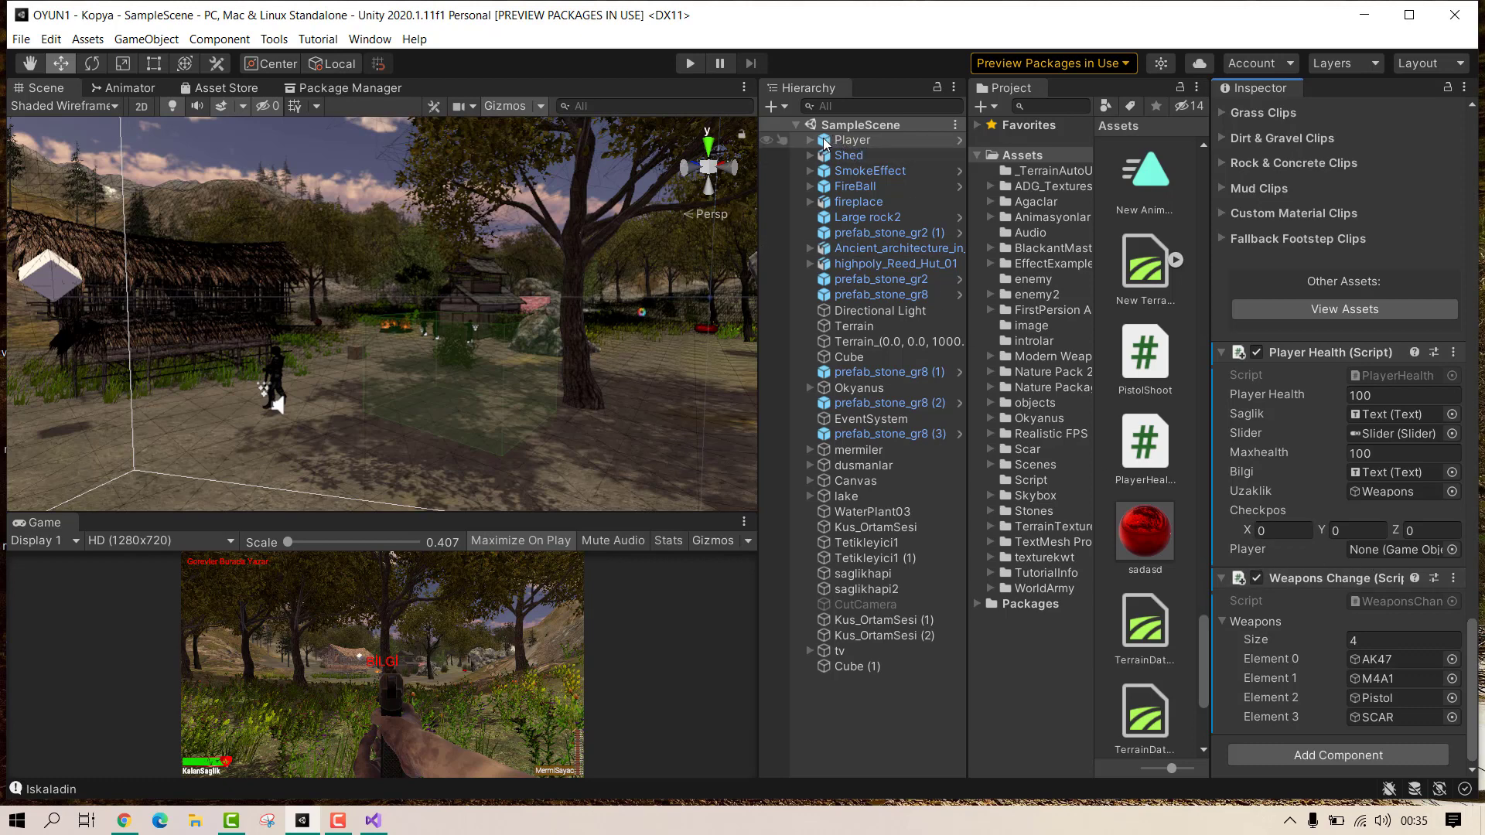
{"action": "left_click_drag", "start_coordinate": [825, 144], "coordinate": [1372, 550]}
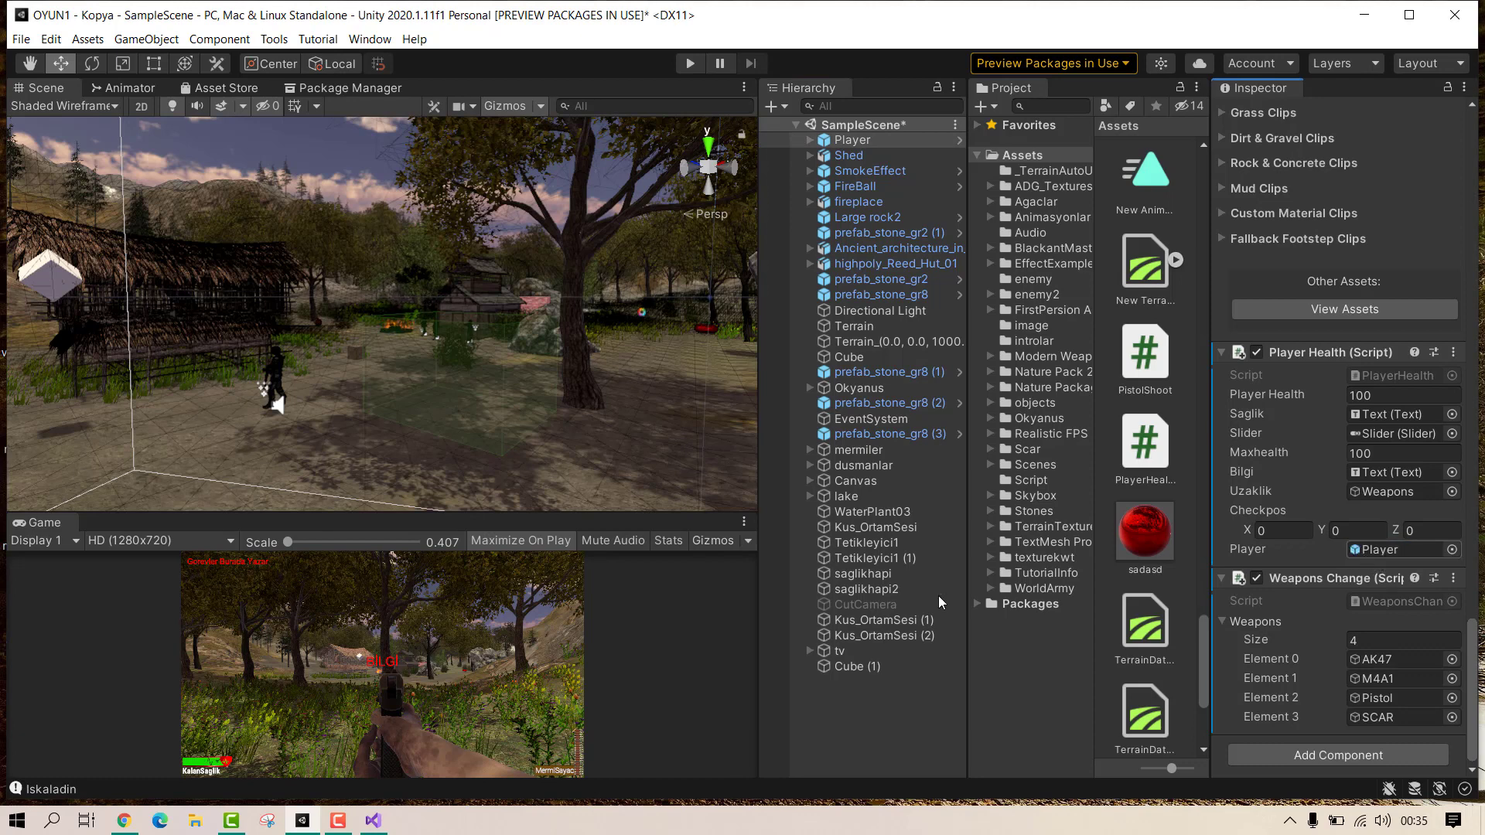
{"action": "mouse_move", "coordinate": [536, 435]}
{"action": "right_mouse_down"}
{"action": "mouse_move", "coordinate": [193, 572]}
{"action": "mouse_move", "coordinate": [322, 528]}
{"action": "right_mouse_up"}
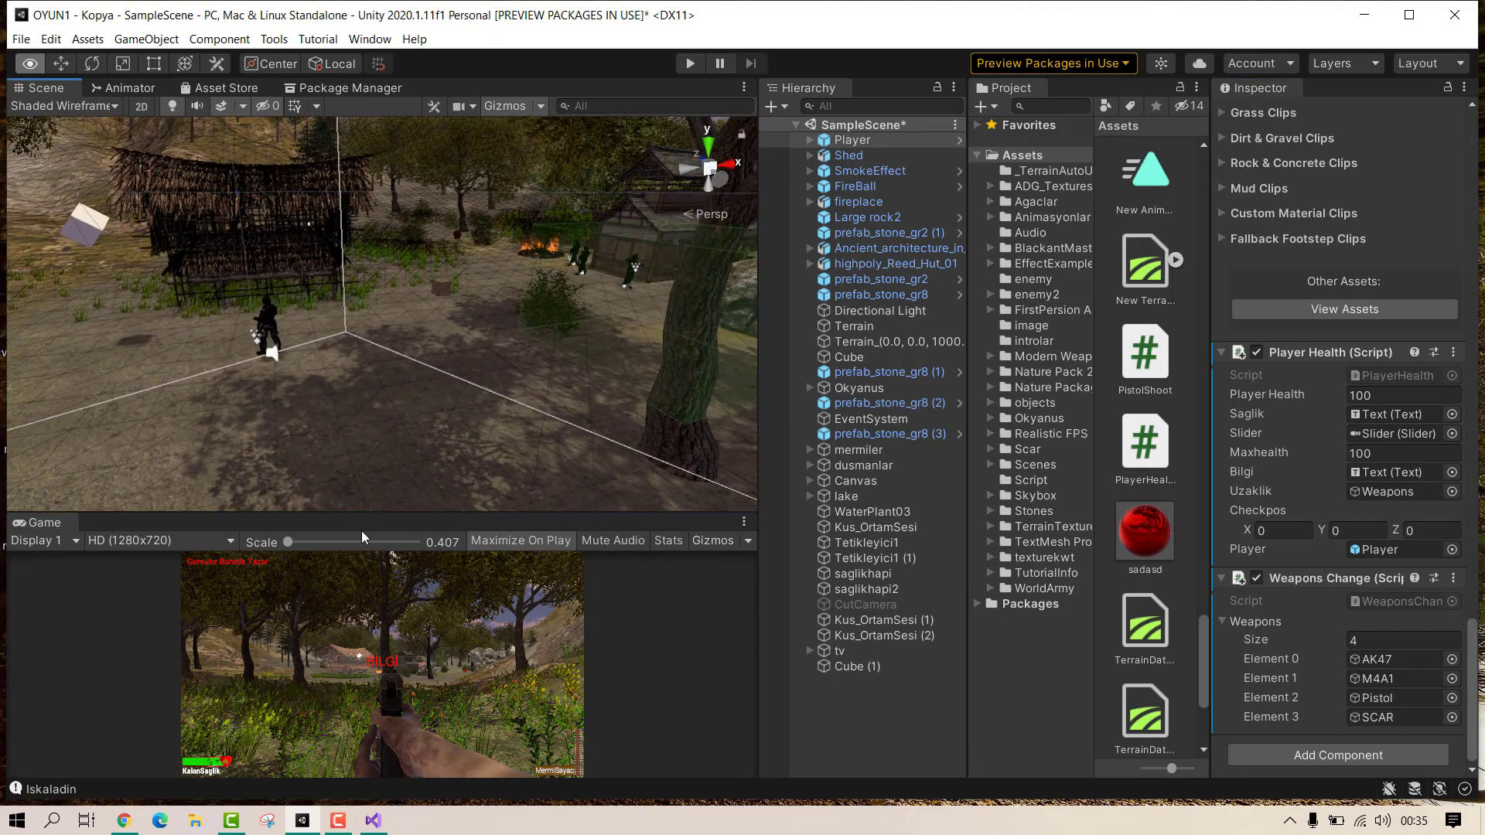
Step: Create an empty GameObject from the Hierarchy and name it KayitNoktasi
{"action": "right_click_drag", "start_coordinate": [322, 527], "coordinate": [368, 531]}
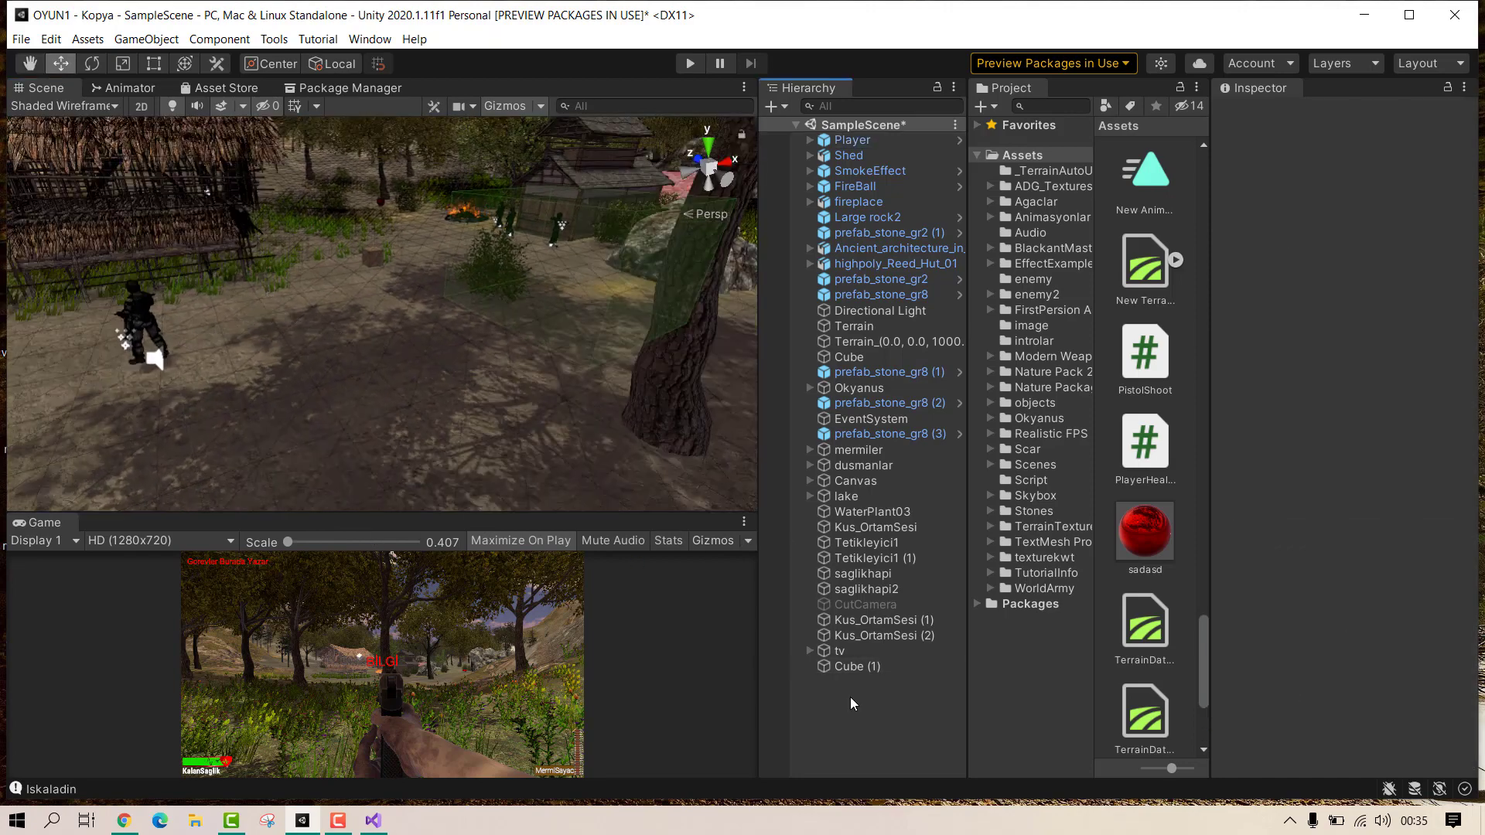
{"action": "right_click", "coordinate": [851, 699]}
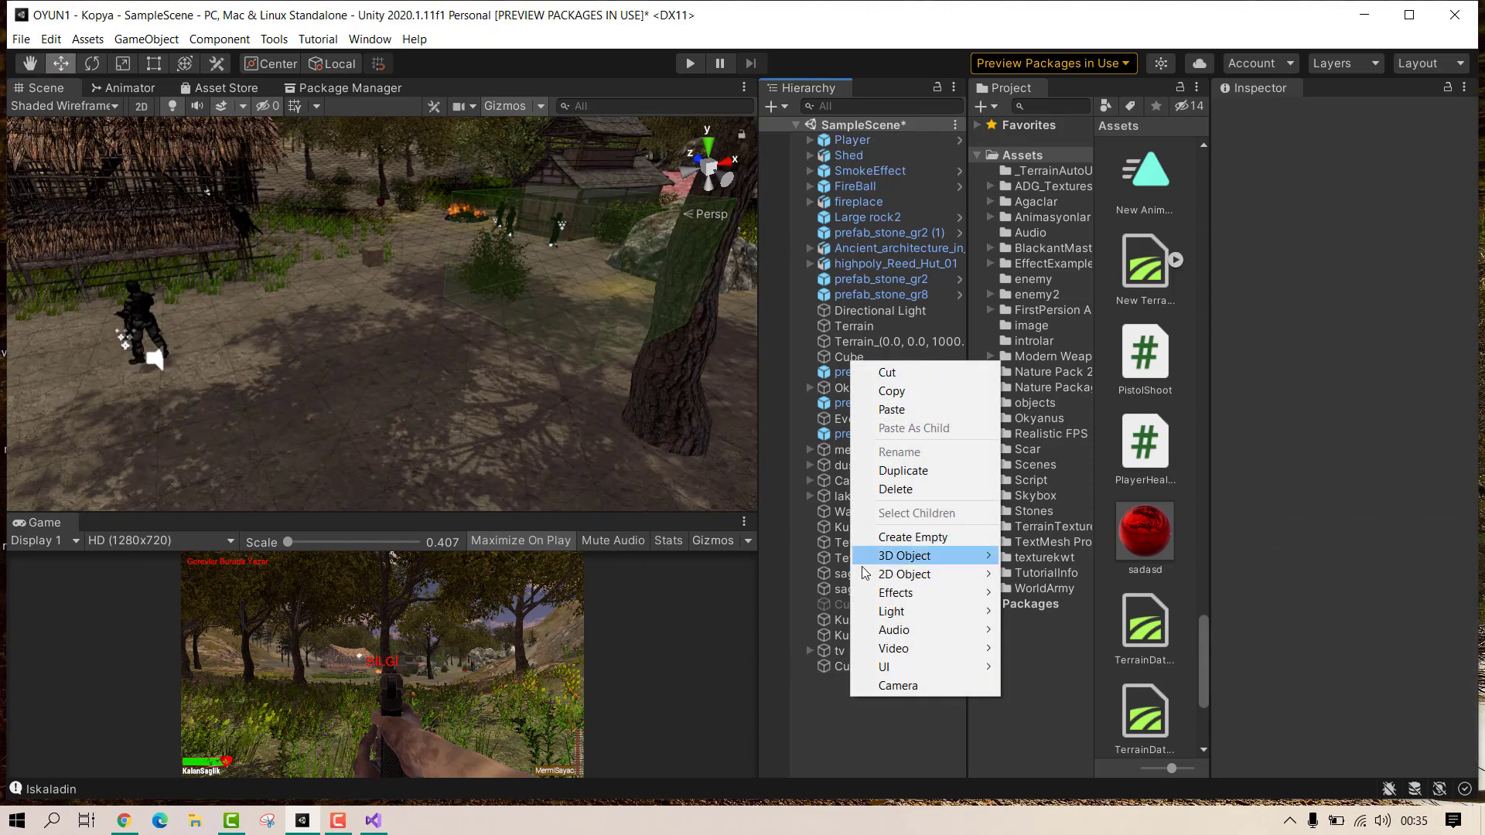
{"action": "mouse_move", "coordinate": [921, 574]}
{"action": "left_click", "coordinate": [923, 544]}
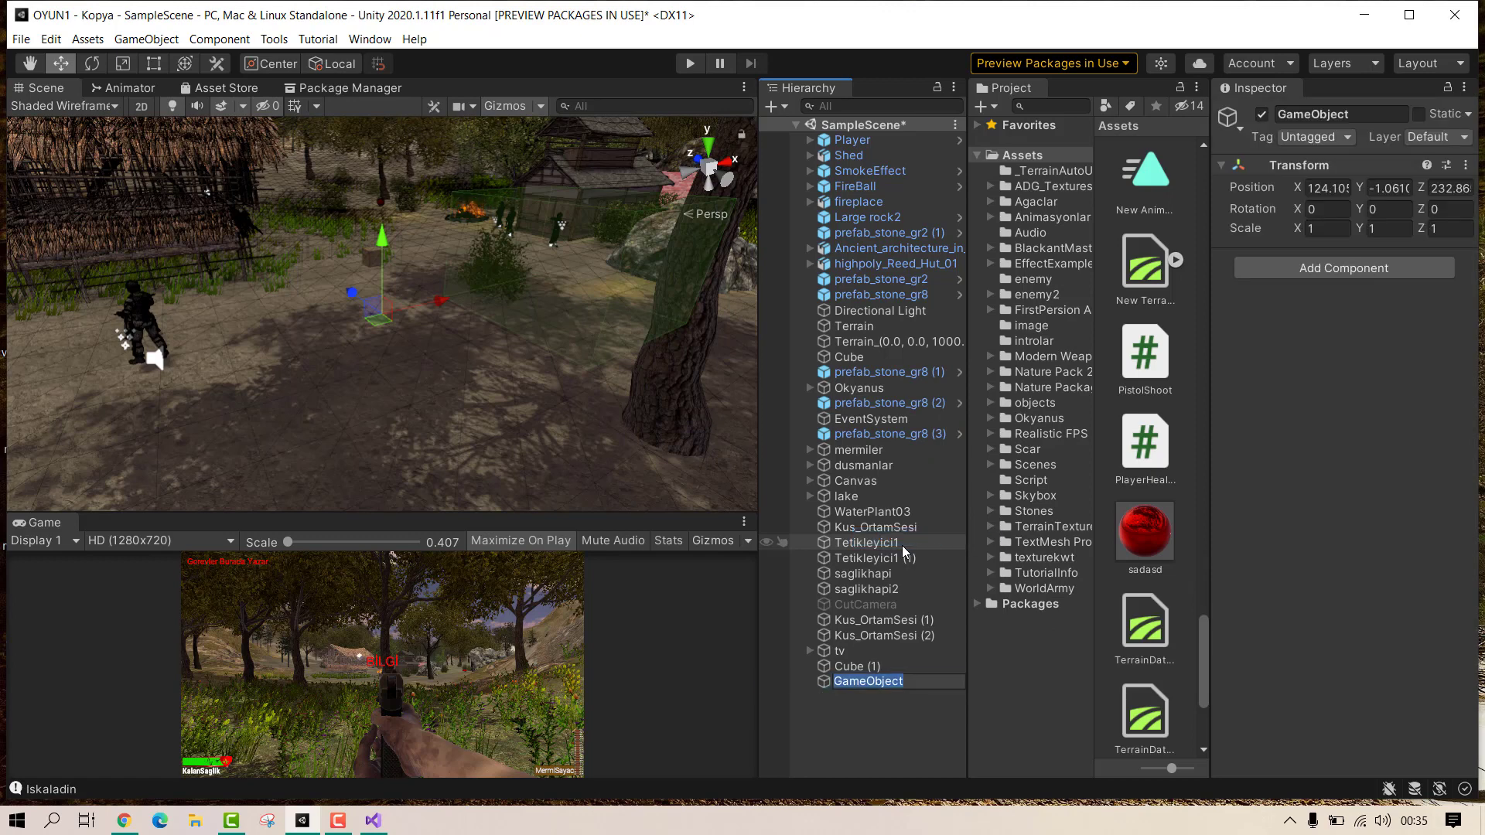
{"action": "type", "text": "Kayit"}
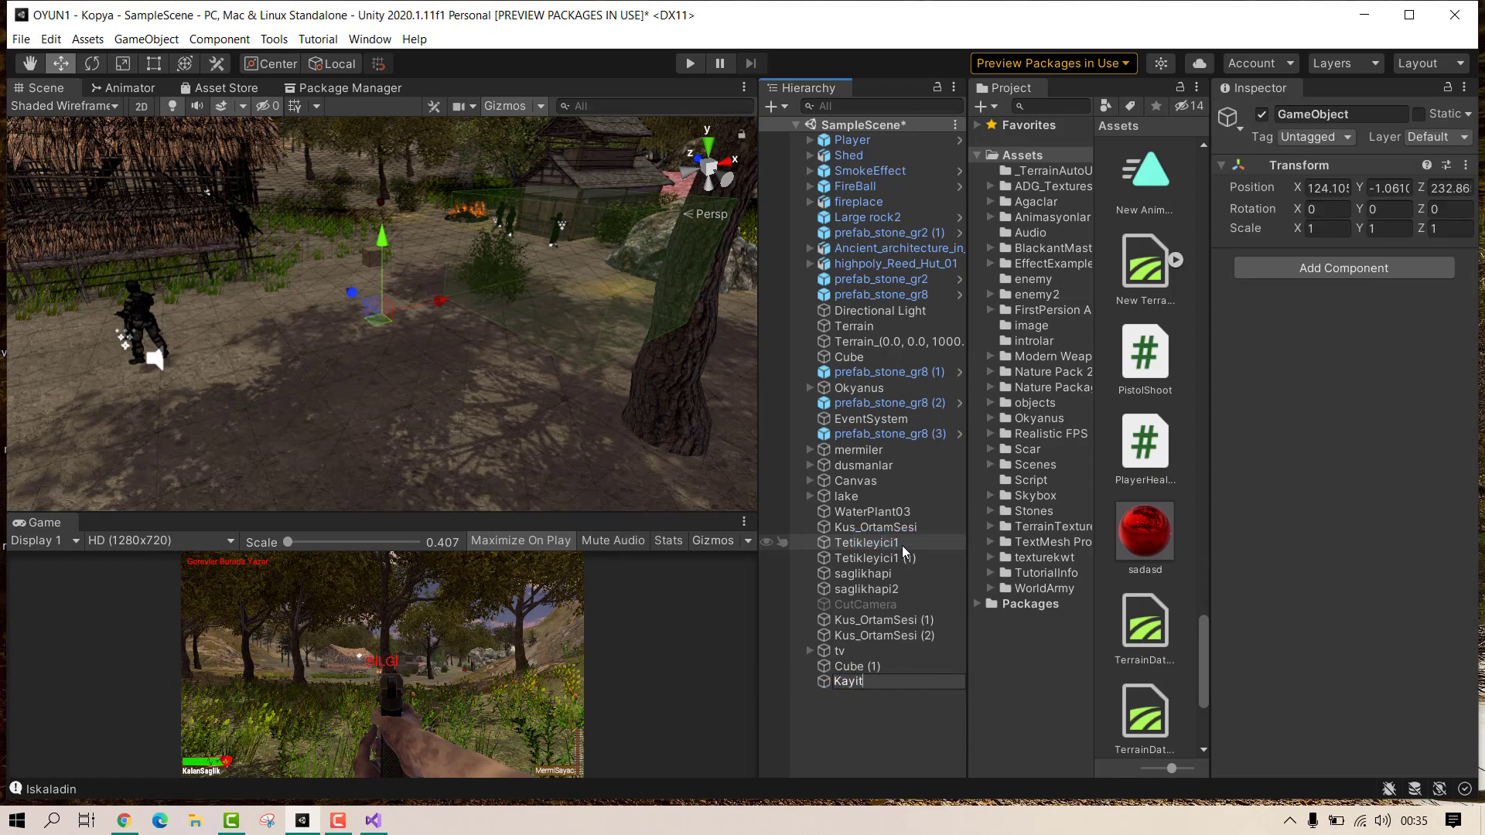
{"action": "type", "text": "Noktasi"}
{"action": "key", "text": "Return"}
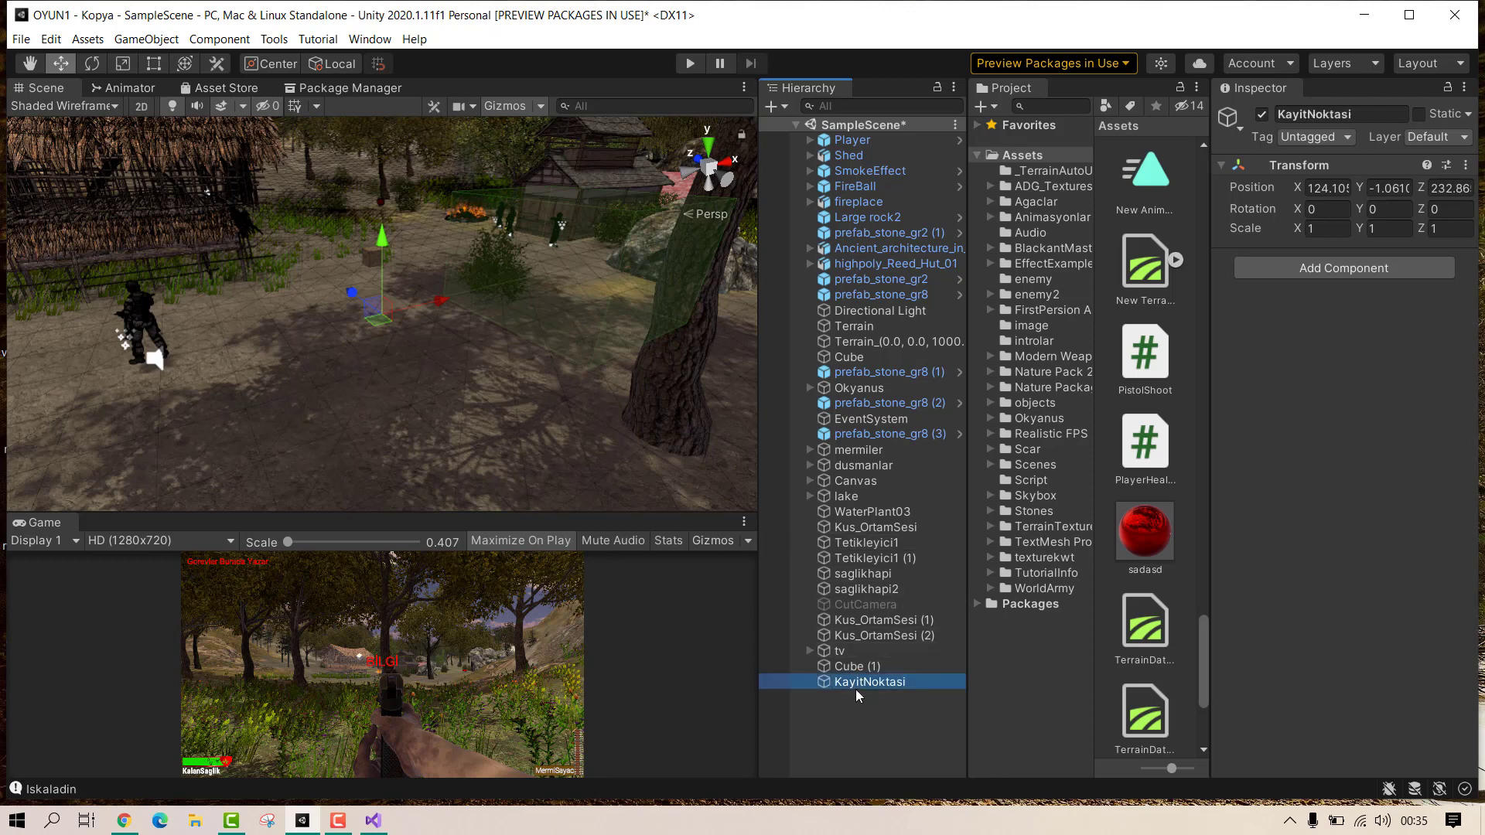
Step: Add a child Cube under KayitNoktasi and stretch it along Z with the Scale tool
{"action": "right_click", "coordinate": [854, 685]}
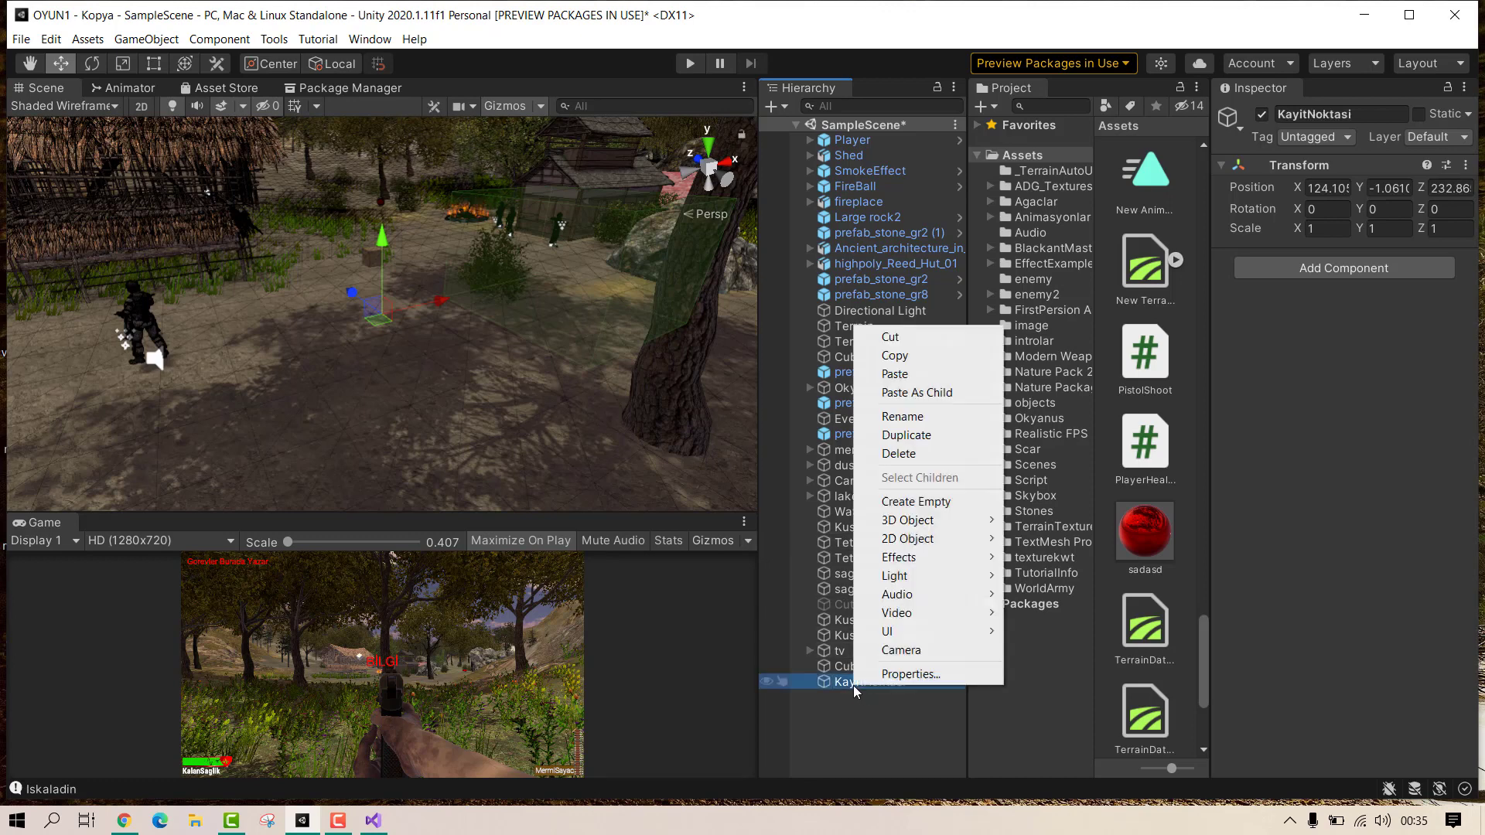
{"action": "mouse_move", "coordinate": [970, 526]}
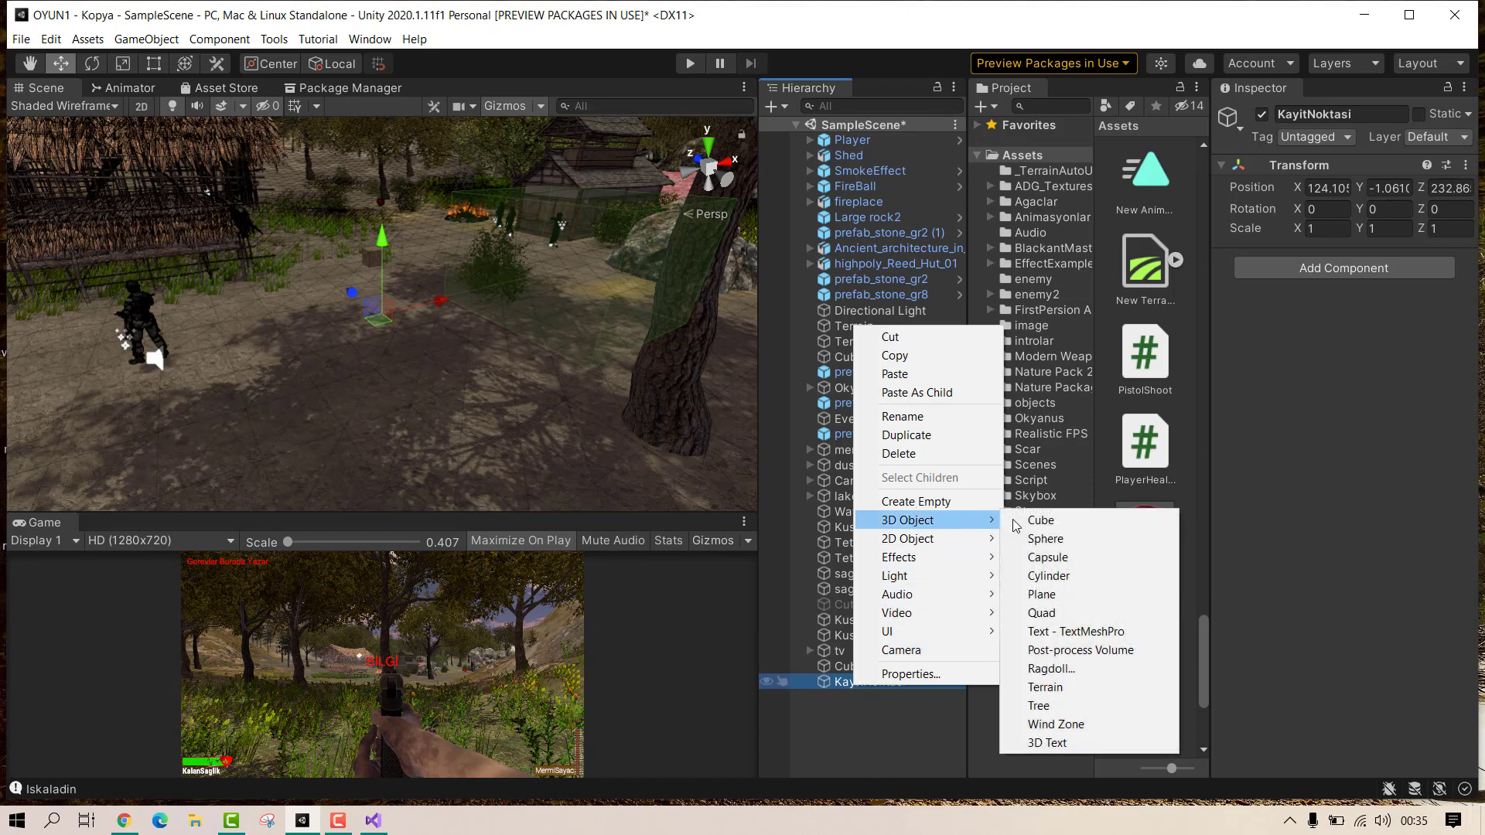
{"action": "left_click", "coordinate": [1044, 522]}
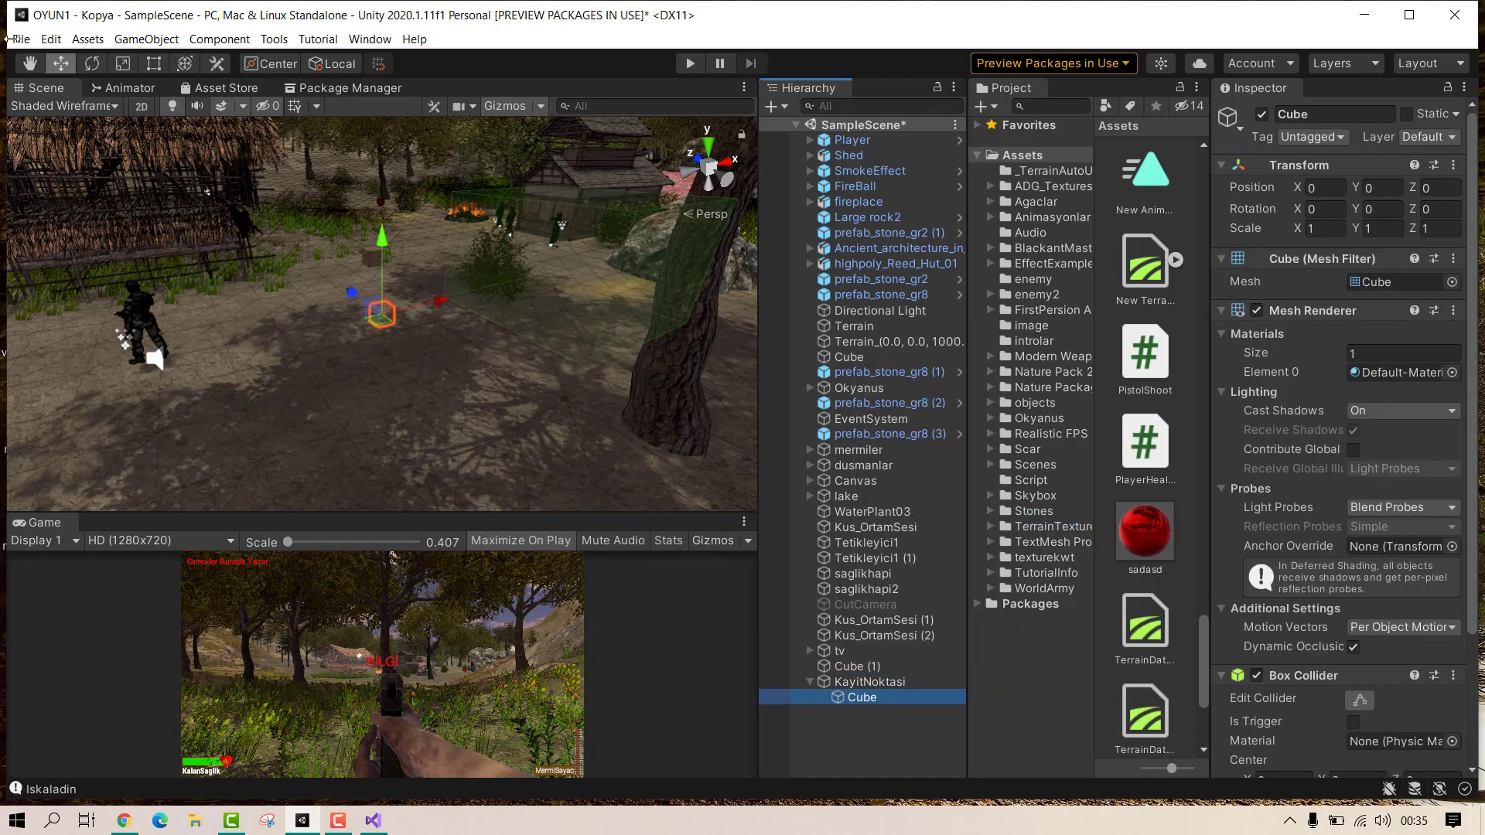
{"action": "left_click", "coordinate": [122, 63]}
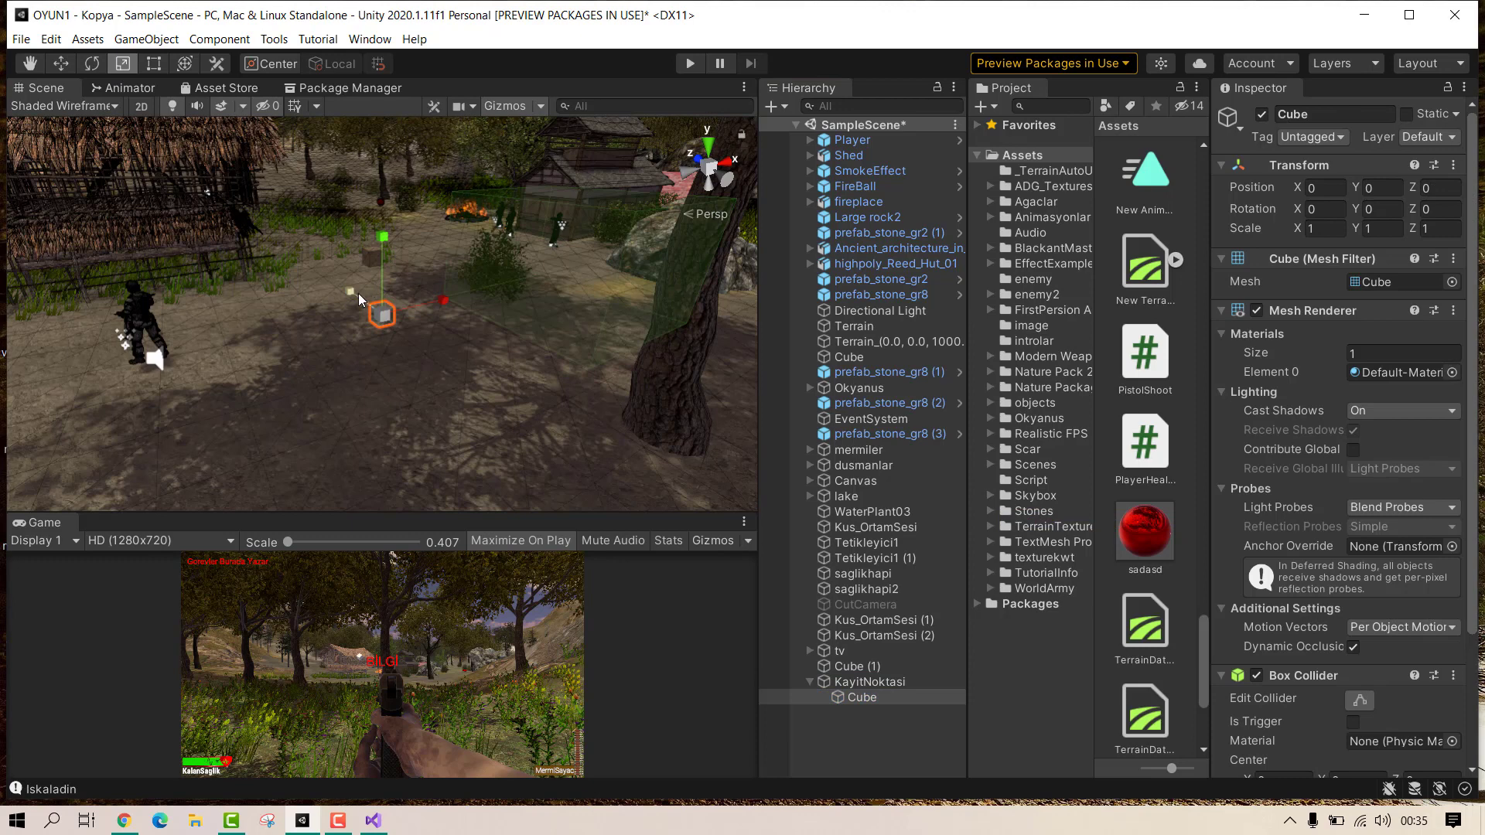
{"action": "mouse_move", "coordinate": [352, 292]}
{"action": "left_mouse_down"}
{"action": "mouse_move", "coordinate": [230, 76]}
{"action": "mouse_move", "coordinate": [363, 279]}
{"action": "mouse_move", "coordinate": [370, 119]}
{"action": "mouse_move", "coordinate": [341, 70]}
{"action": "left_mouse_up"}
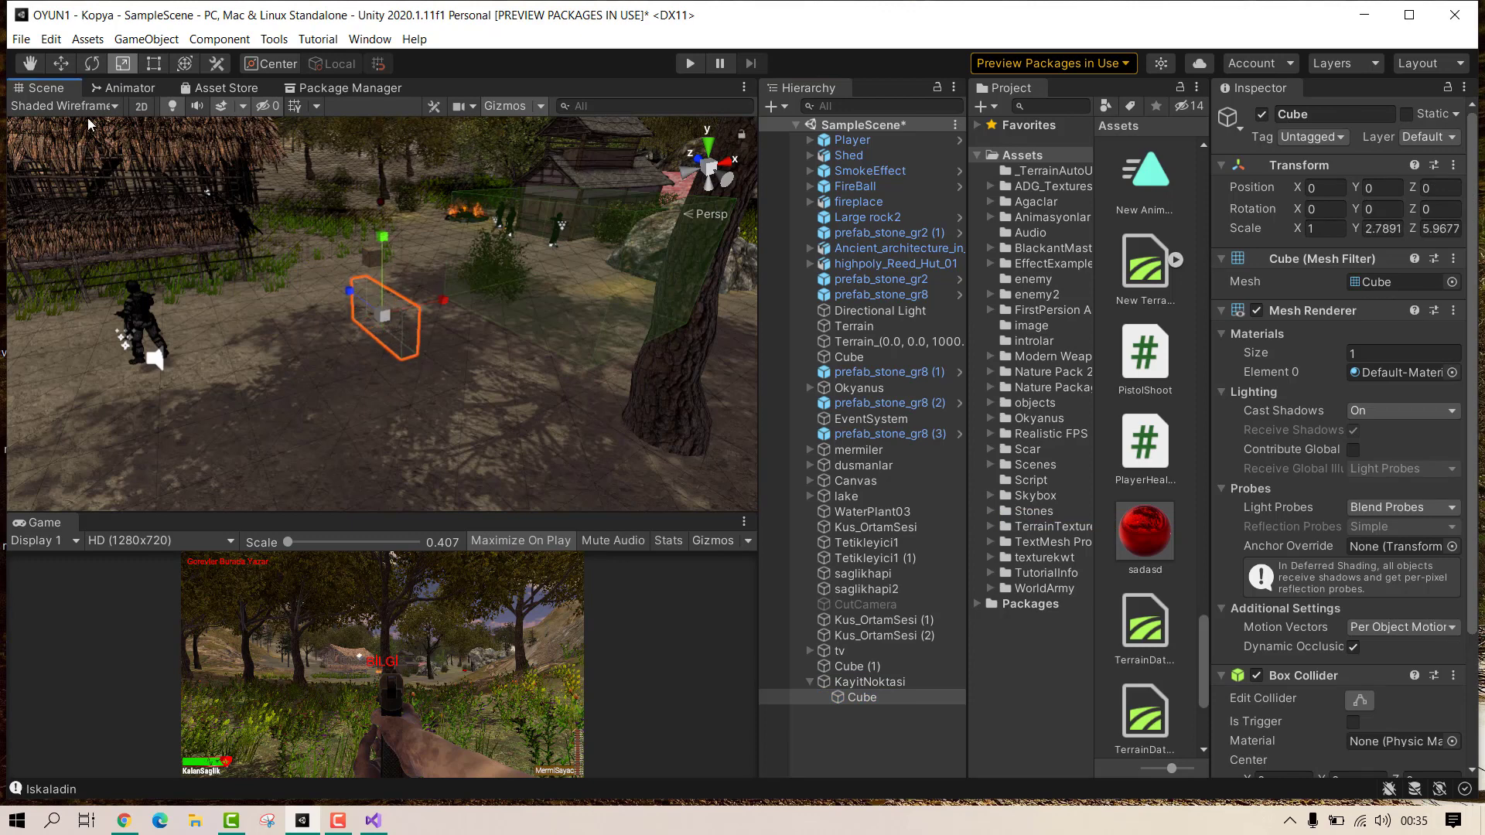
Step: Move the cube up off the ground, left along X and toward the camera
{"action": "left_click", "coordinate": [60, 68]}
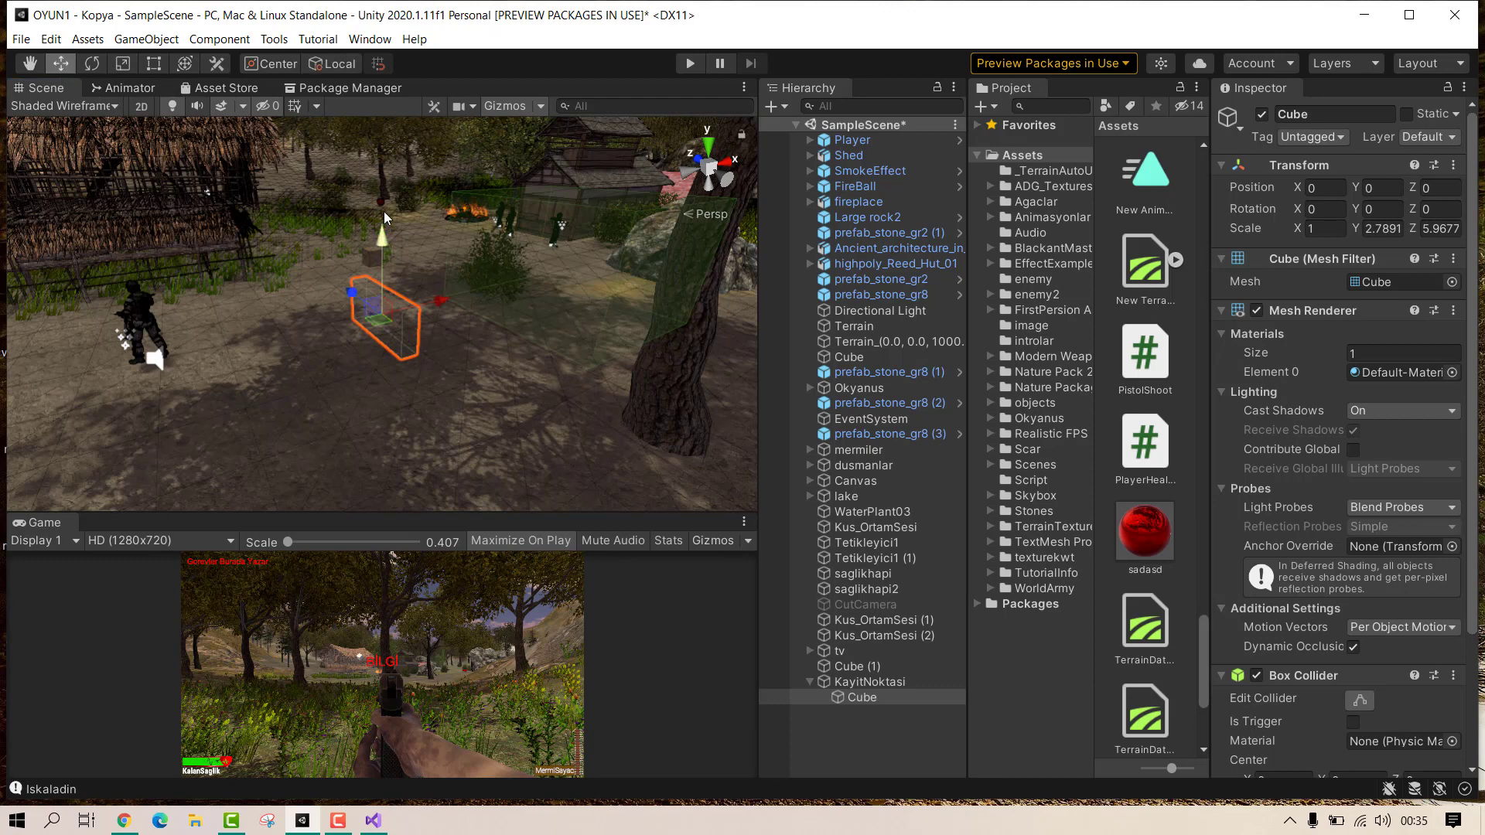
{"action": "left_click_drag", "start_coordinate": [382, 240], "coordinate": [384, 200]}
{"action": "left_click_drag", "start_coordinate": [430, 263], "coordinate": [258, 277]}
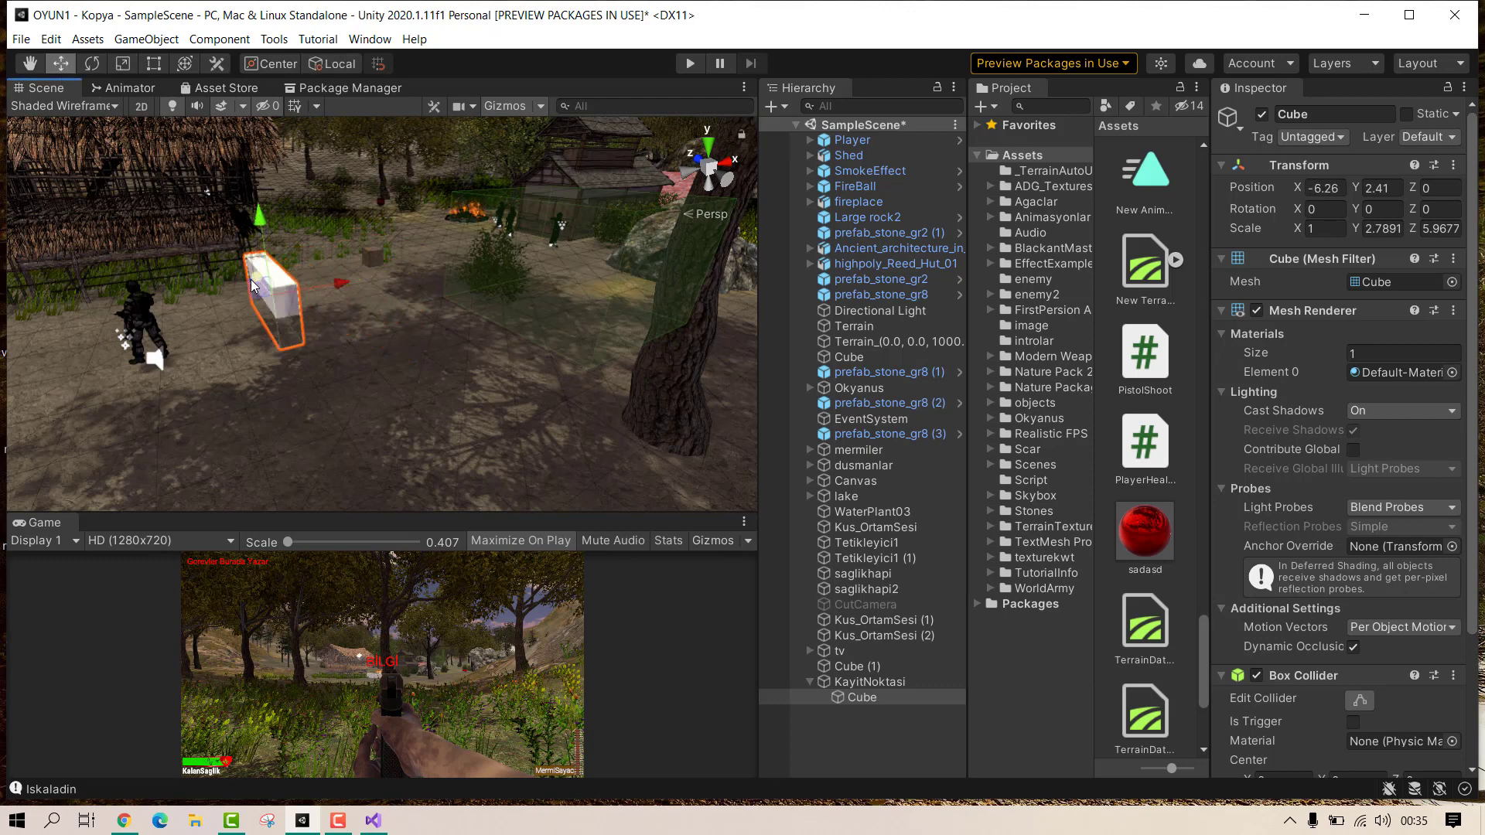
{"action": "left_click_drag", "start_coordinate": [258, 277], "coordinate": [267, 290]}
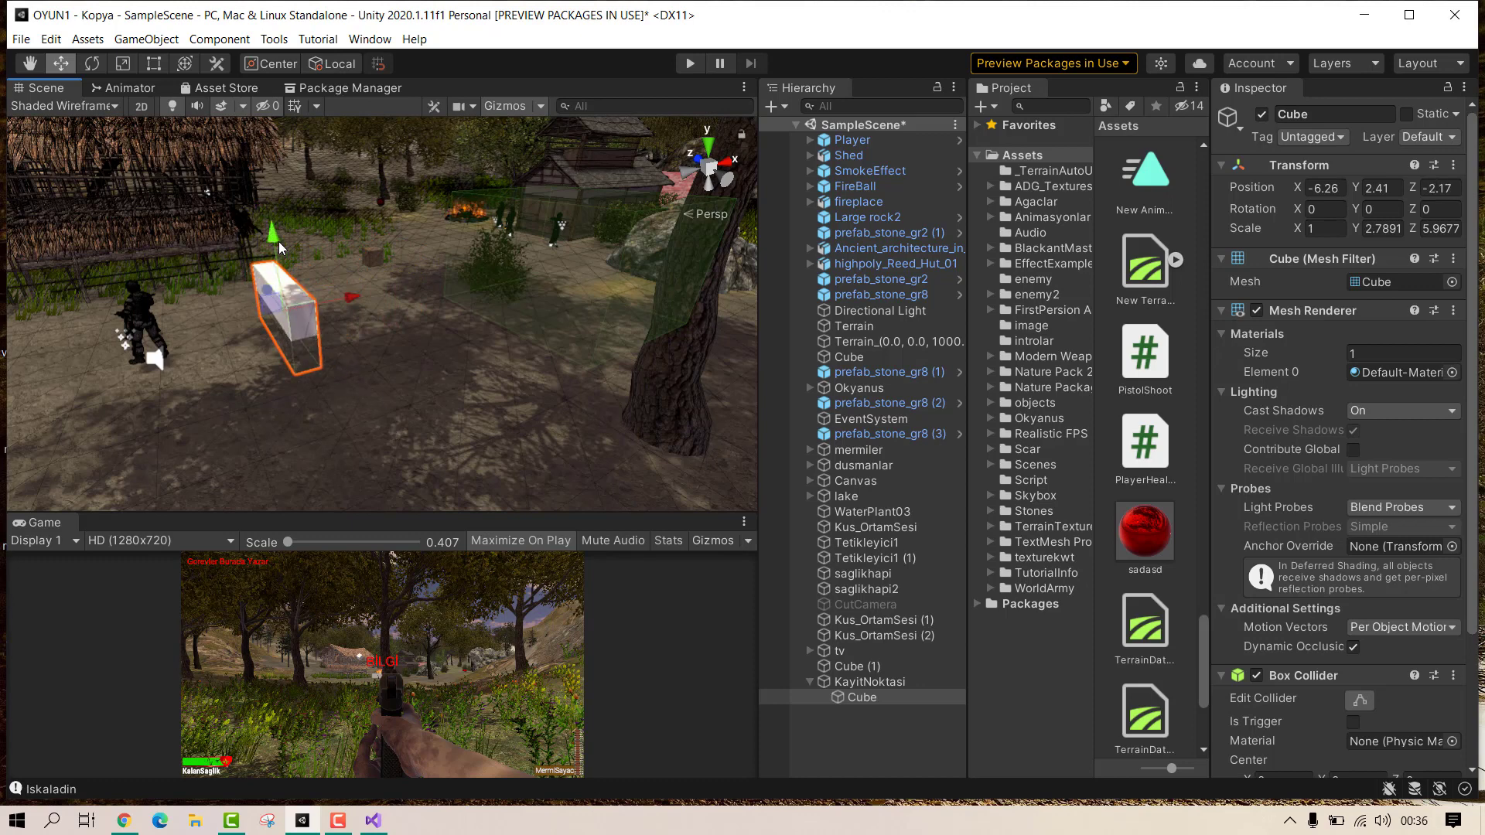
{"action": "left_click_drag", "start_coordinate": [272, 231], "coordinate": [268, 211]}
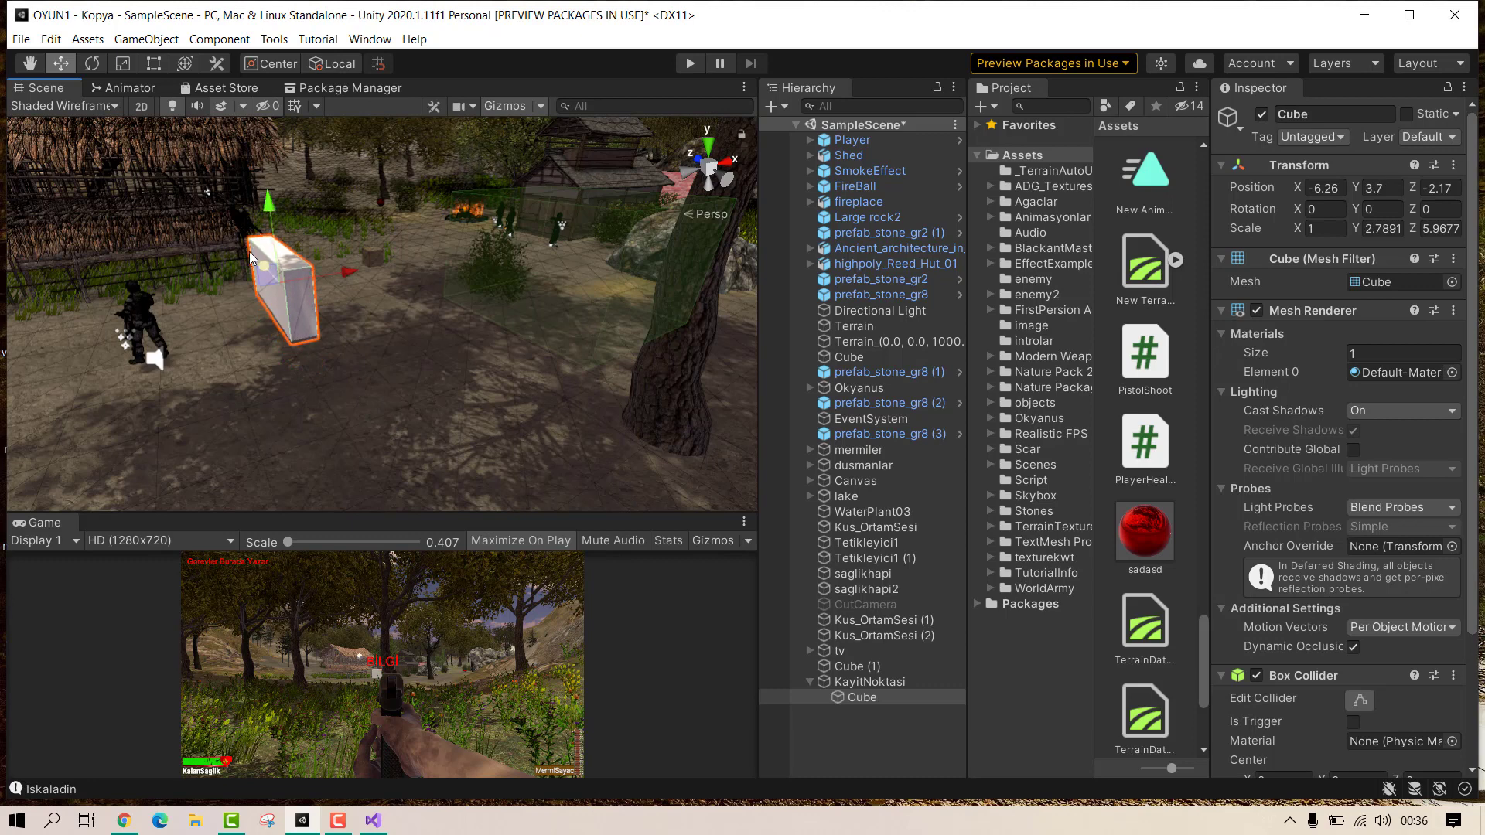
Step: Stretch the cube into a long wall (1 × 4.682 × 36.124) and raise it to Y 4.66
{"action": "left_click", "coordinate": [123, 64]}
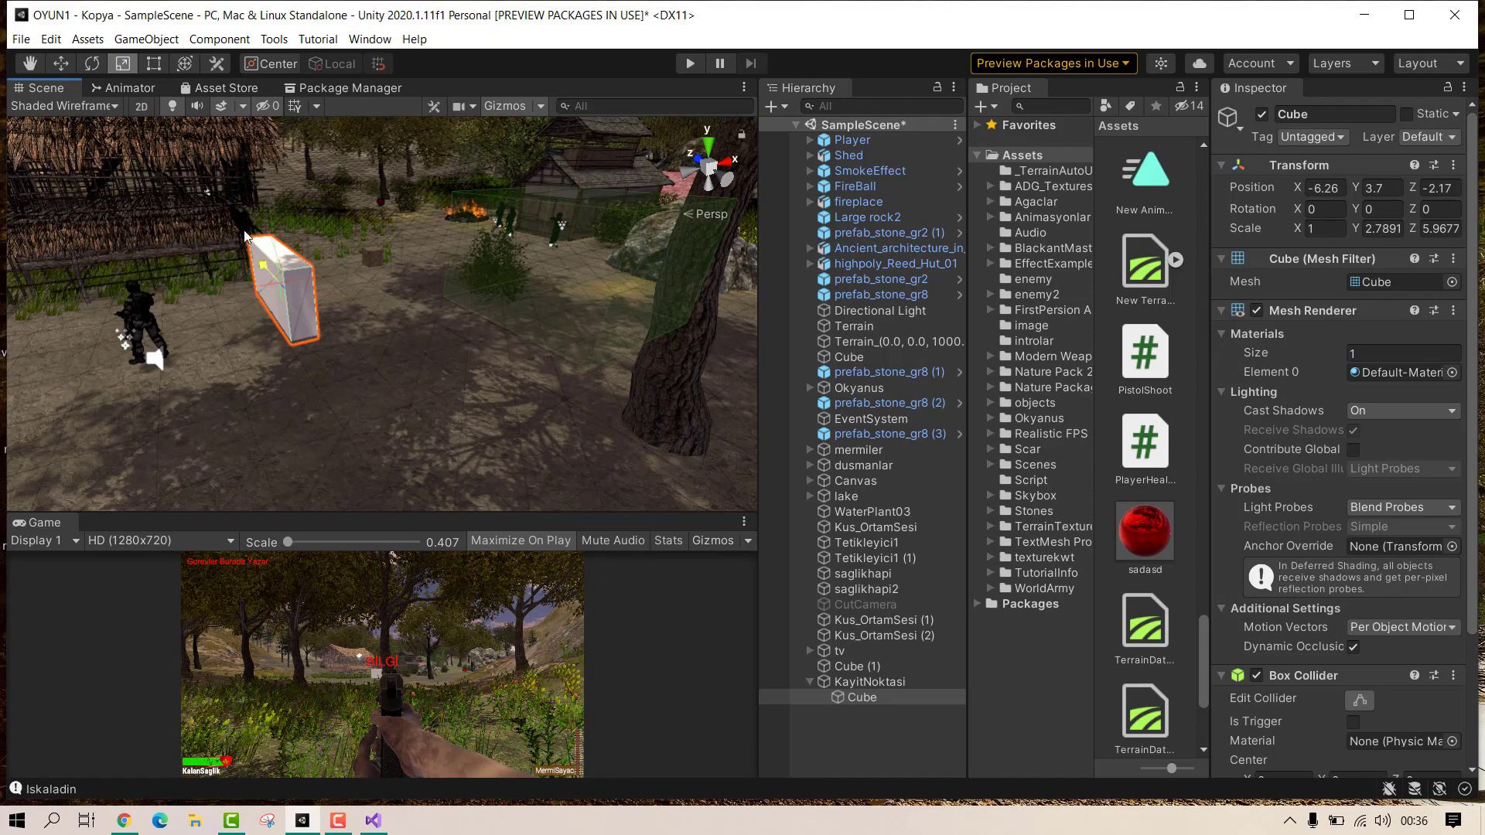
{"action": "left_click_drag", "start_coordinate": [262, 268], "coordinate": [199, 133]}
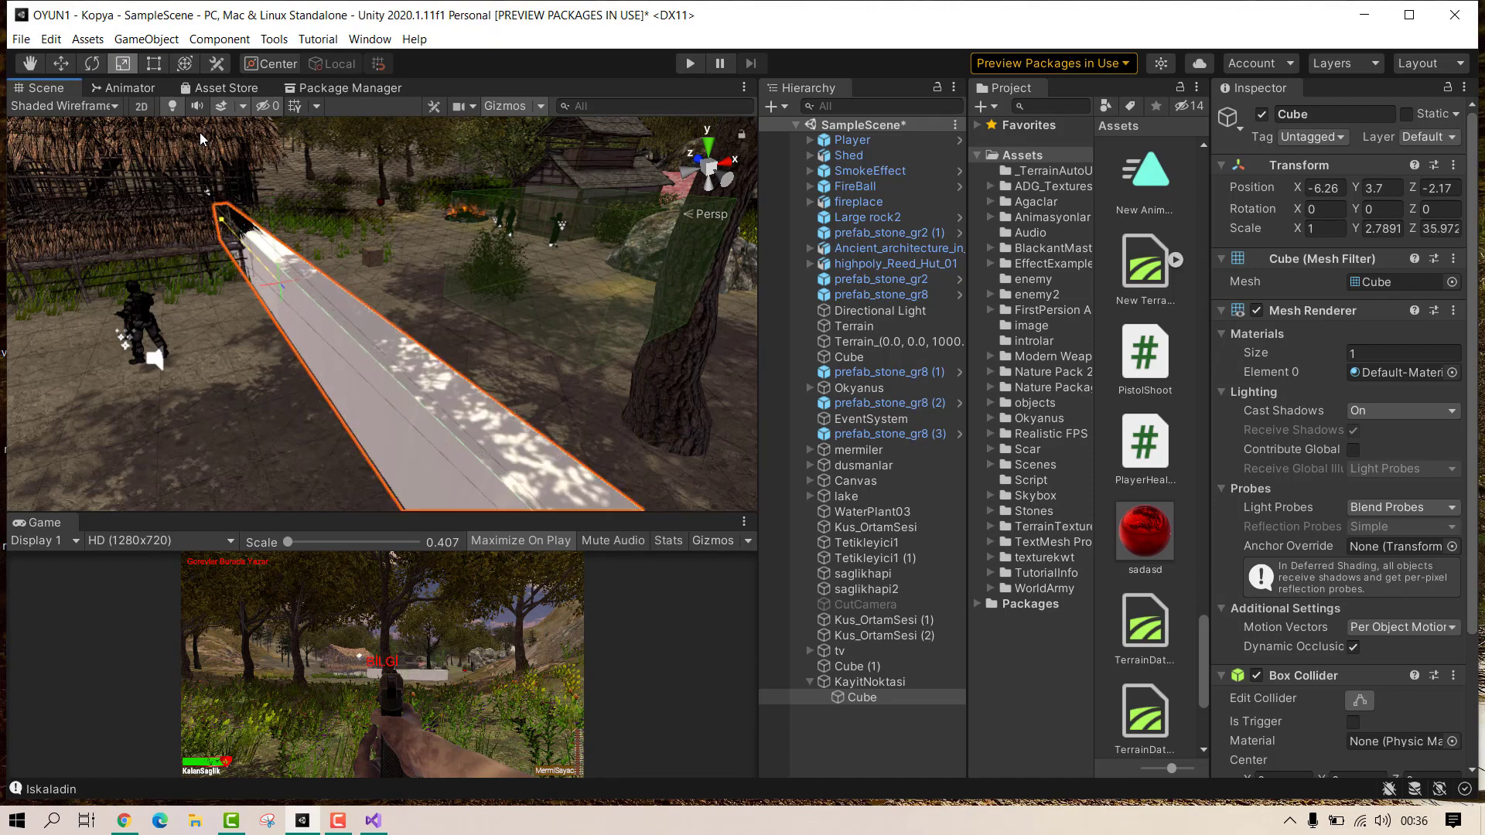
{"action": "mouse_move", "coordinate": [220, 343]}
{"action": "left_mouse_down", "text": "alt"}
{"action": "mouse_move", "coordinate": [670, 432]}
{"action": "mouse_move", "coordinate": [495, 298]}
{"action": "mouse_move", "coordinate": [499, 257]}
{"action": "mouse_move", "coordinate": [505, 389]}
{"action": "mouse_move", "coordinate": [99, 141]}
{"action": "left_mouse_up", "text": "alt"}
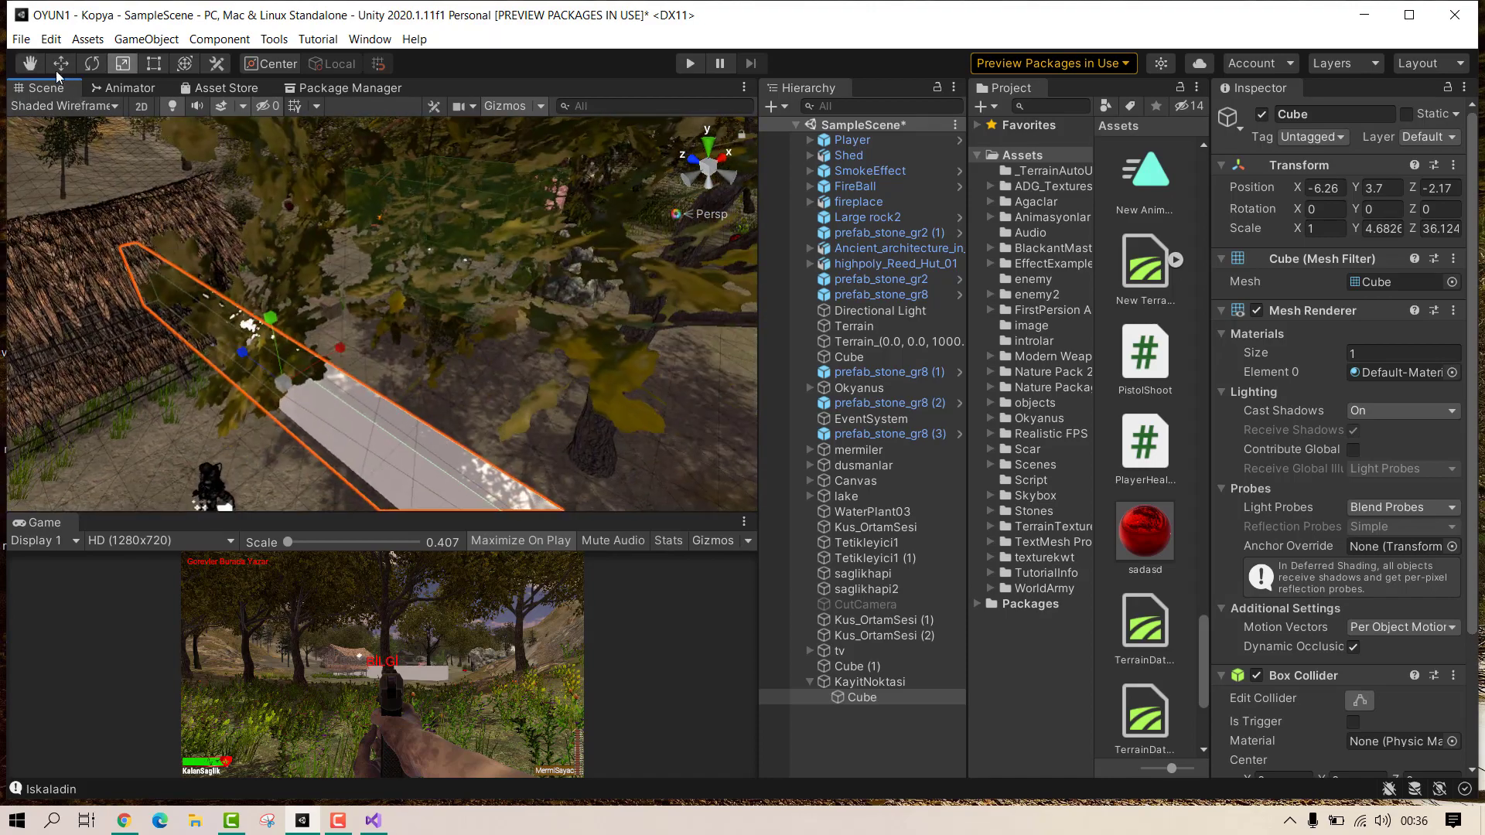
{"action": "left_click", "coordinate": [56, 66]}
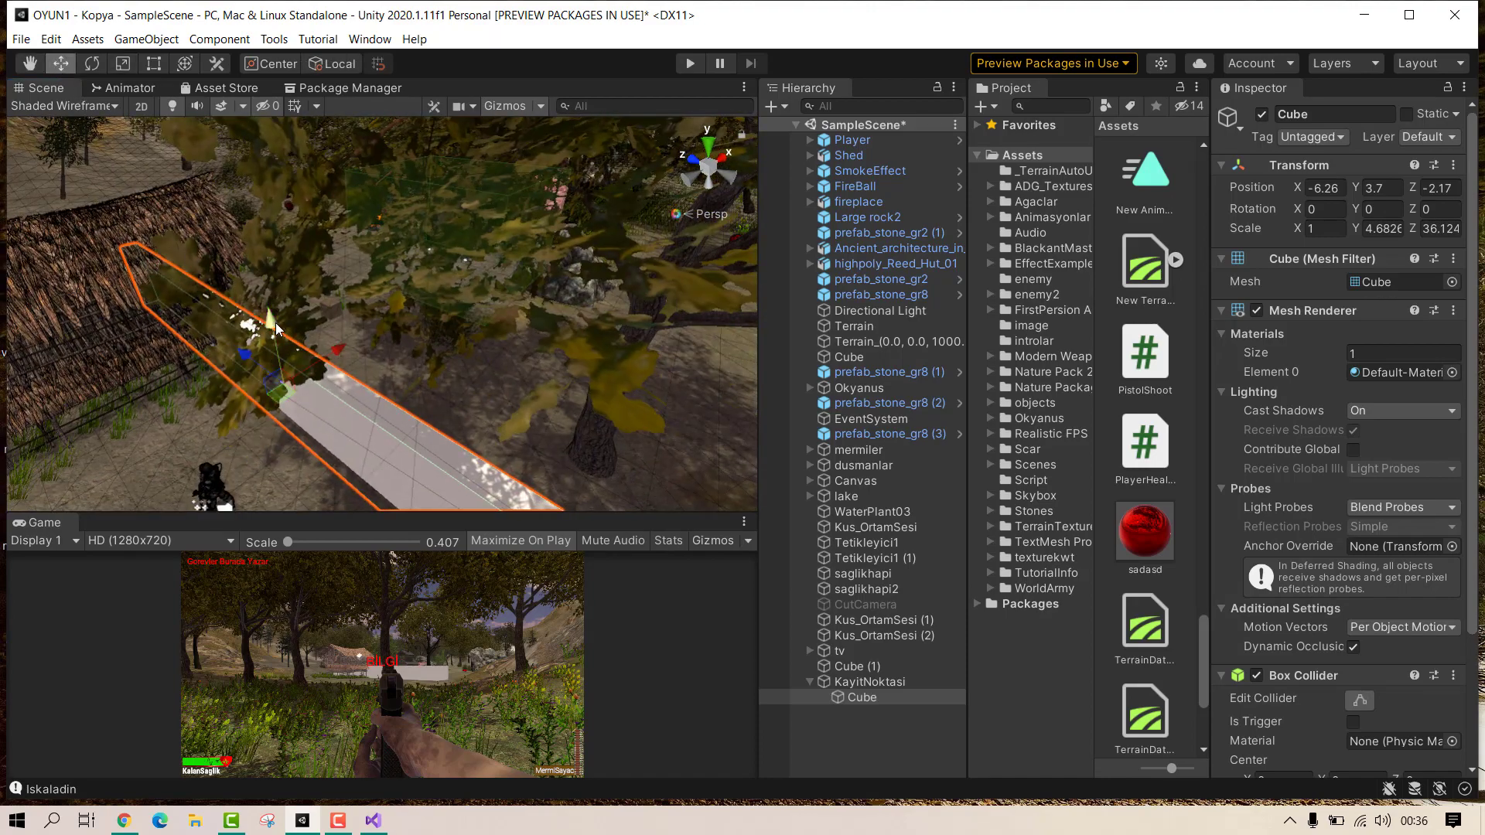
{"action": "mouse_move", "coordinate": [275, 323]}
{"action": "left_mouse_down"}
{"action": "mouse_move", "coordinate": [271, 308]}
{"action": "mouse_move", "coordinate": [339, 468]}
{"action": "mouse_move", "coordinate": [739, 400]}
{"action": "mouse_move", "coordinate": [481, 308]}
{"action": "mouse_move", "coordinate": [290, 277]}
{"action": "left_mouse_up"}
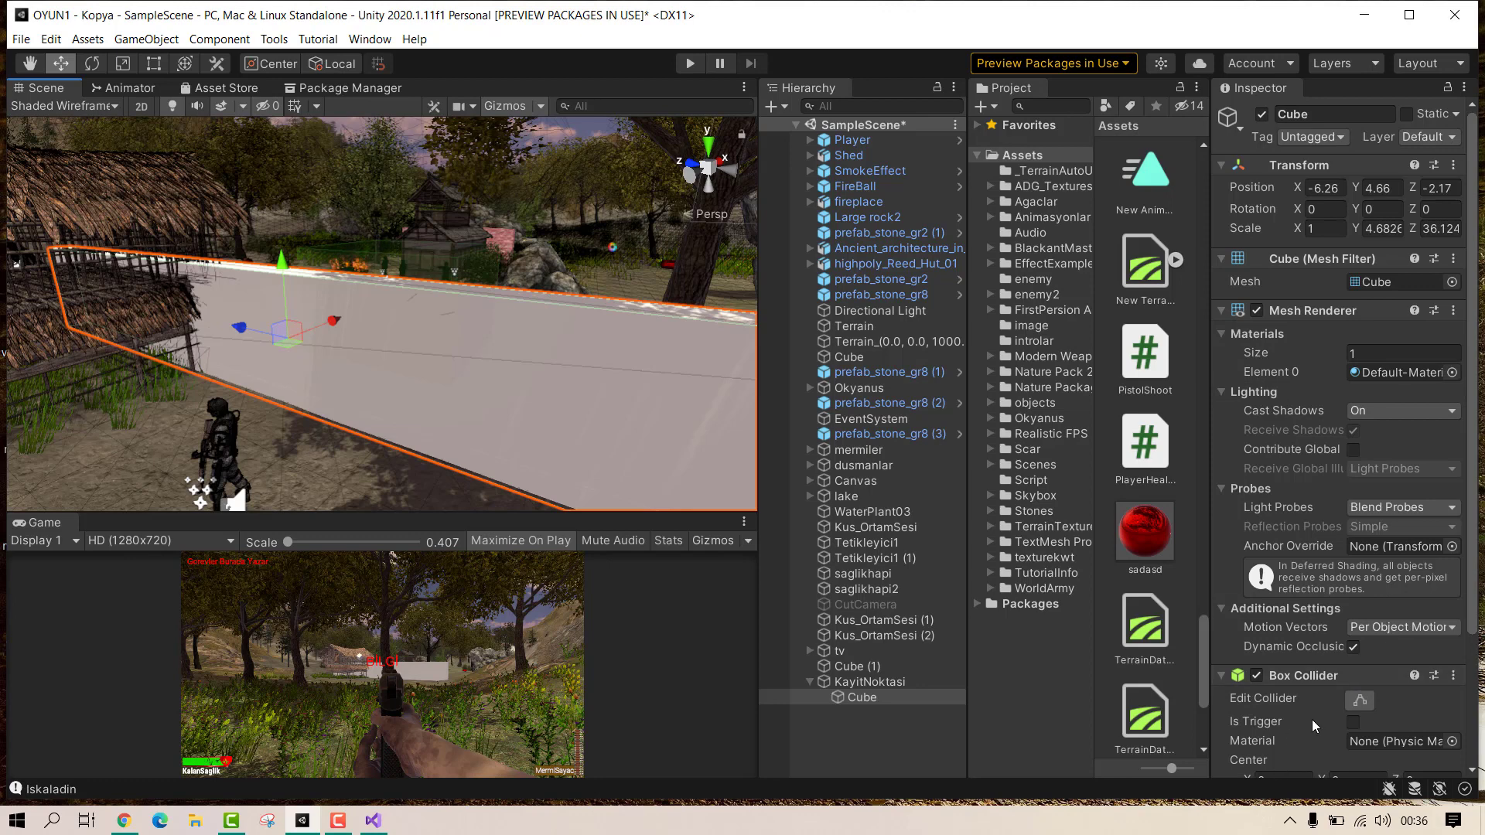
Step: Tick Is Trigger, untick Mesh Renderer, then add and open a new 'checkpoint' script on the Cube
{"action": "left_click", "coordinate": [1354, 721]}
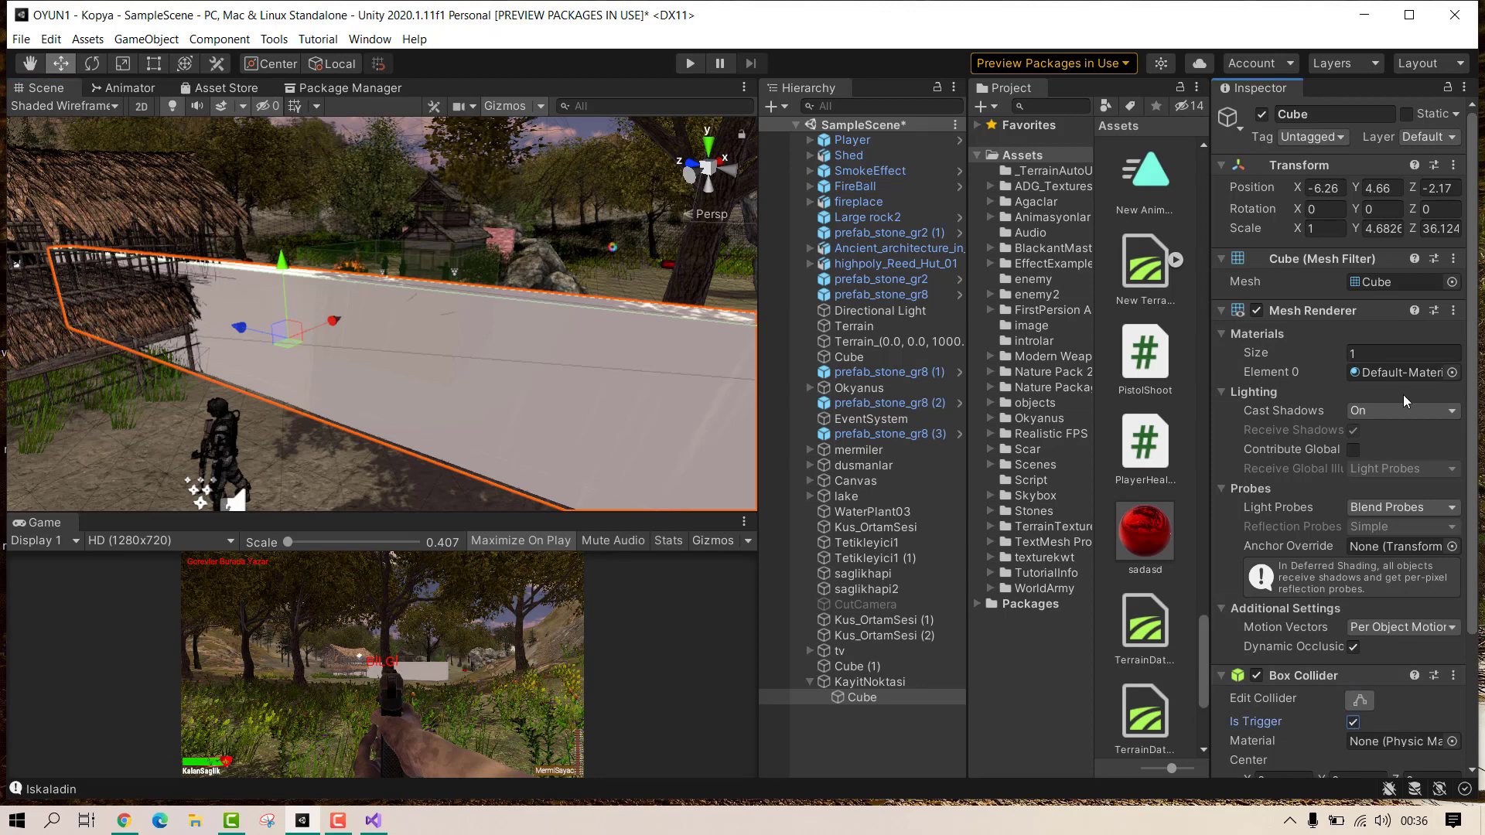
{"action": "left_click", "coordinate": [1256, 311]}
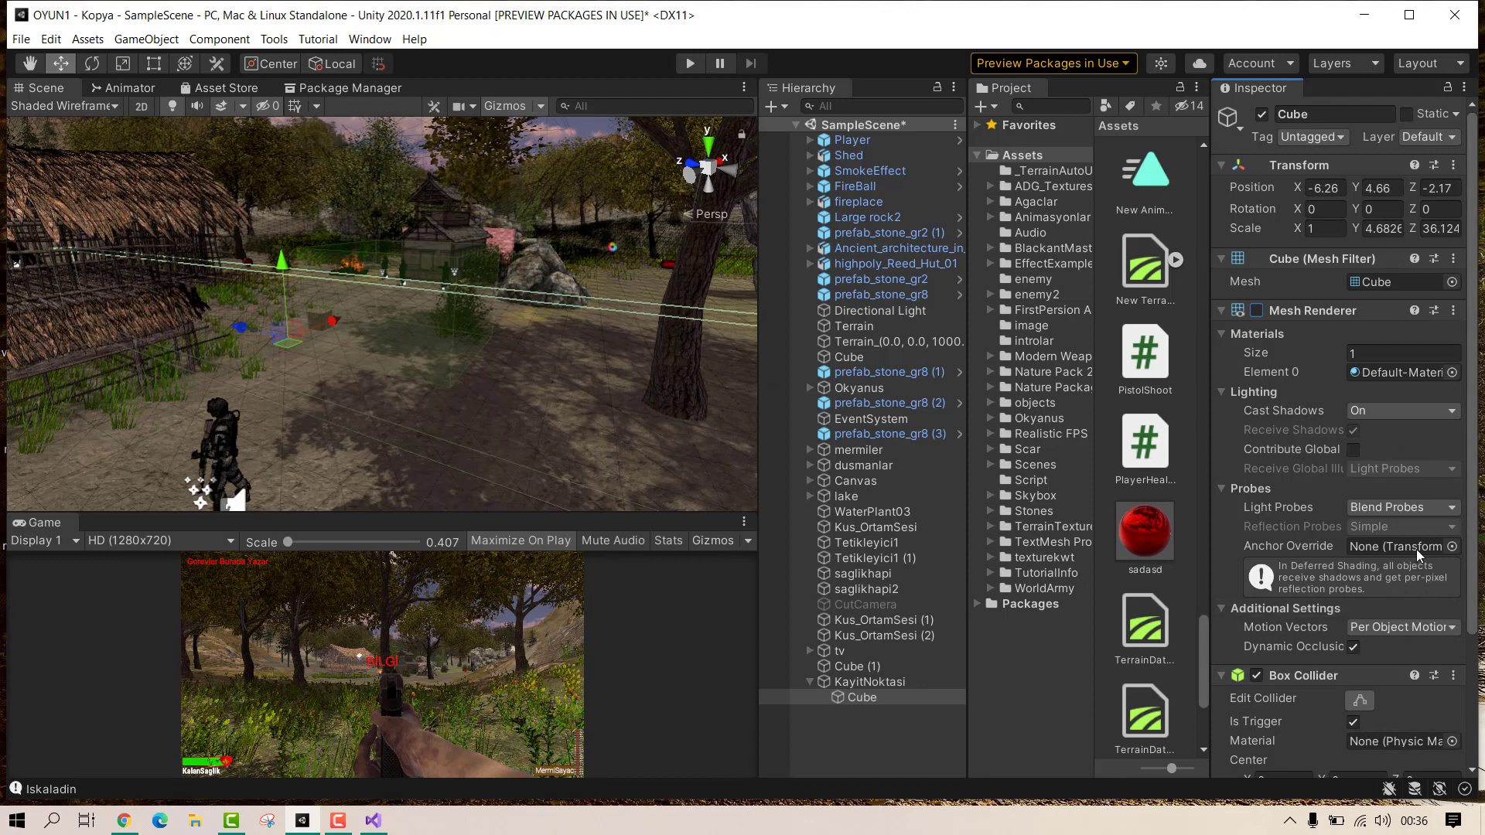
{"action": "scroll", "coordinate": [1331, 588], "scroll_direction": "down", "scroll_amount": 5}
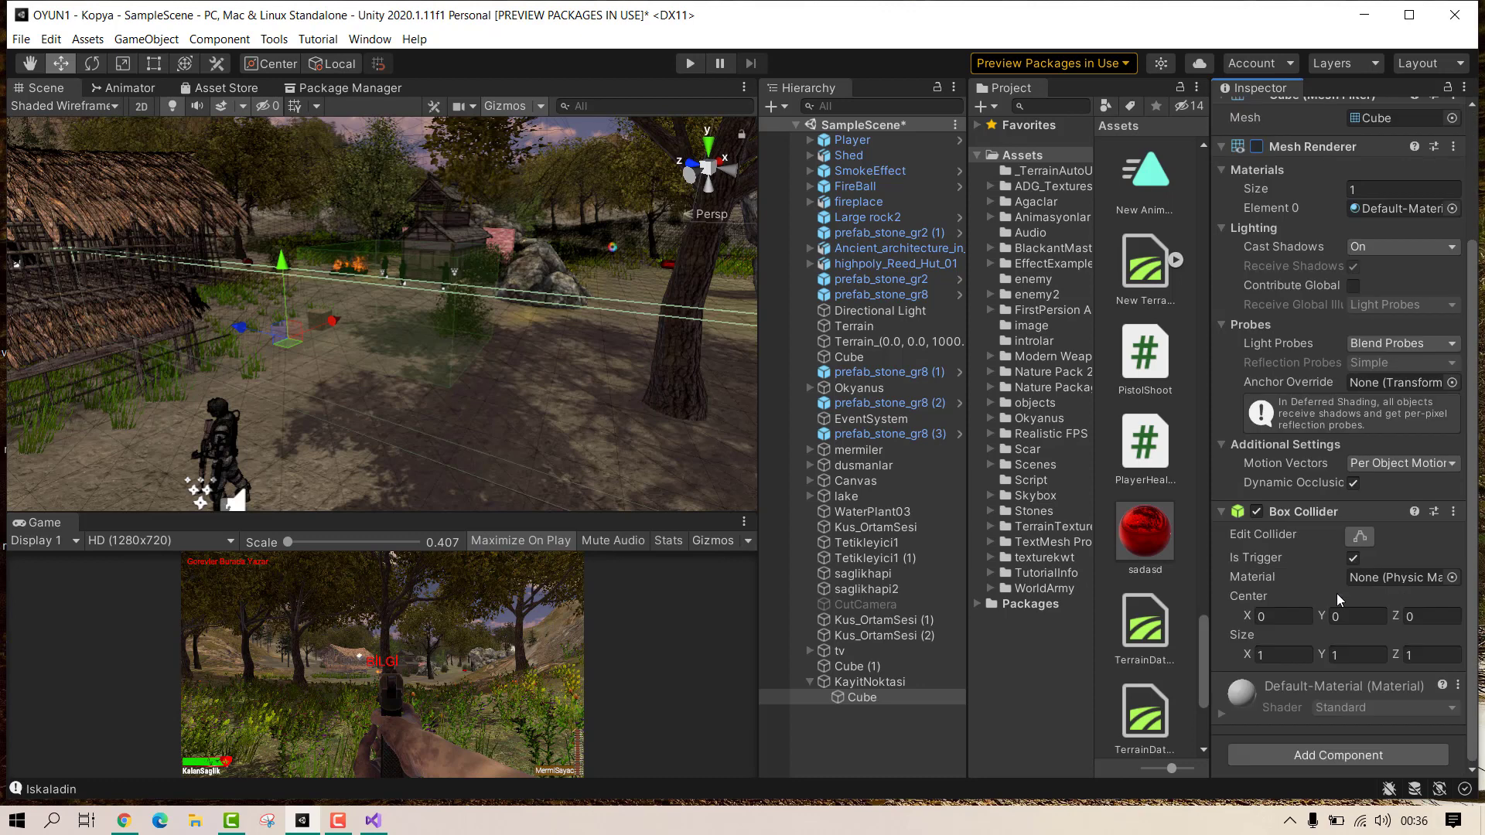
{"action": "left_click", "coordinate": [1323, 755]}
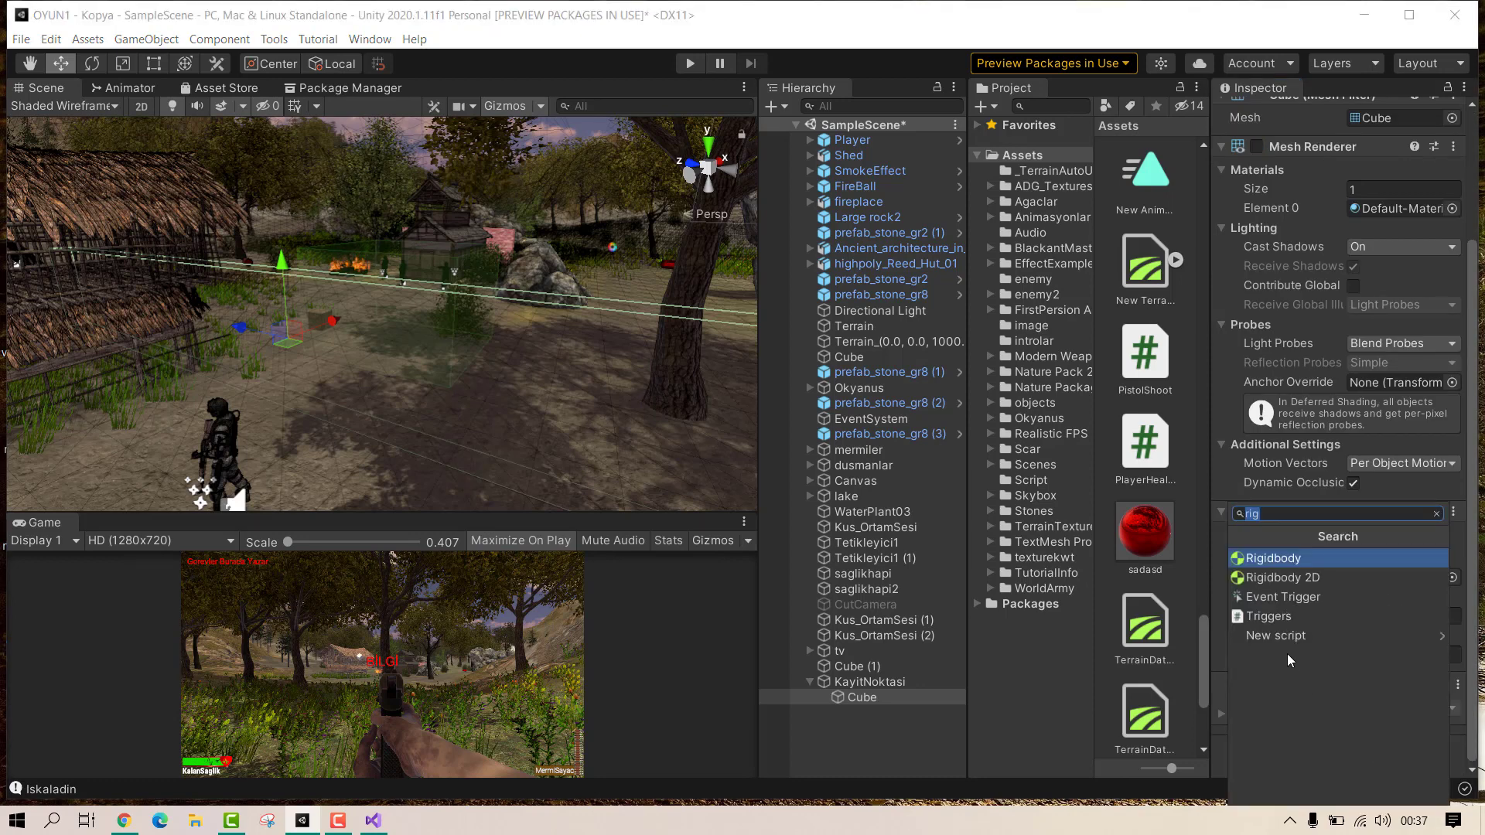
{"action": "left_click", "coordinate": [1280, 635]}
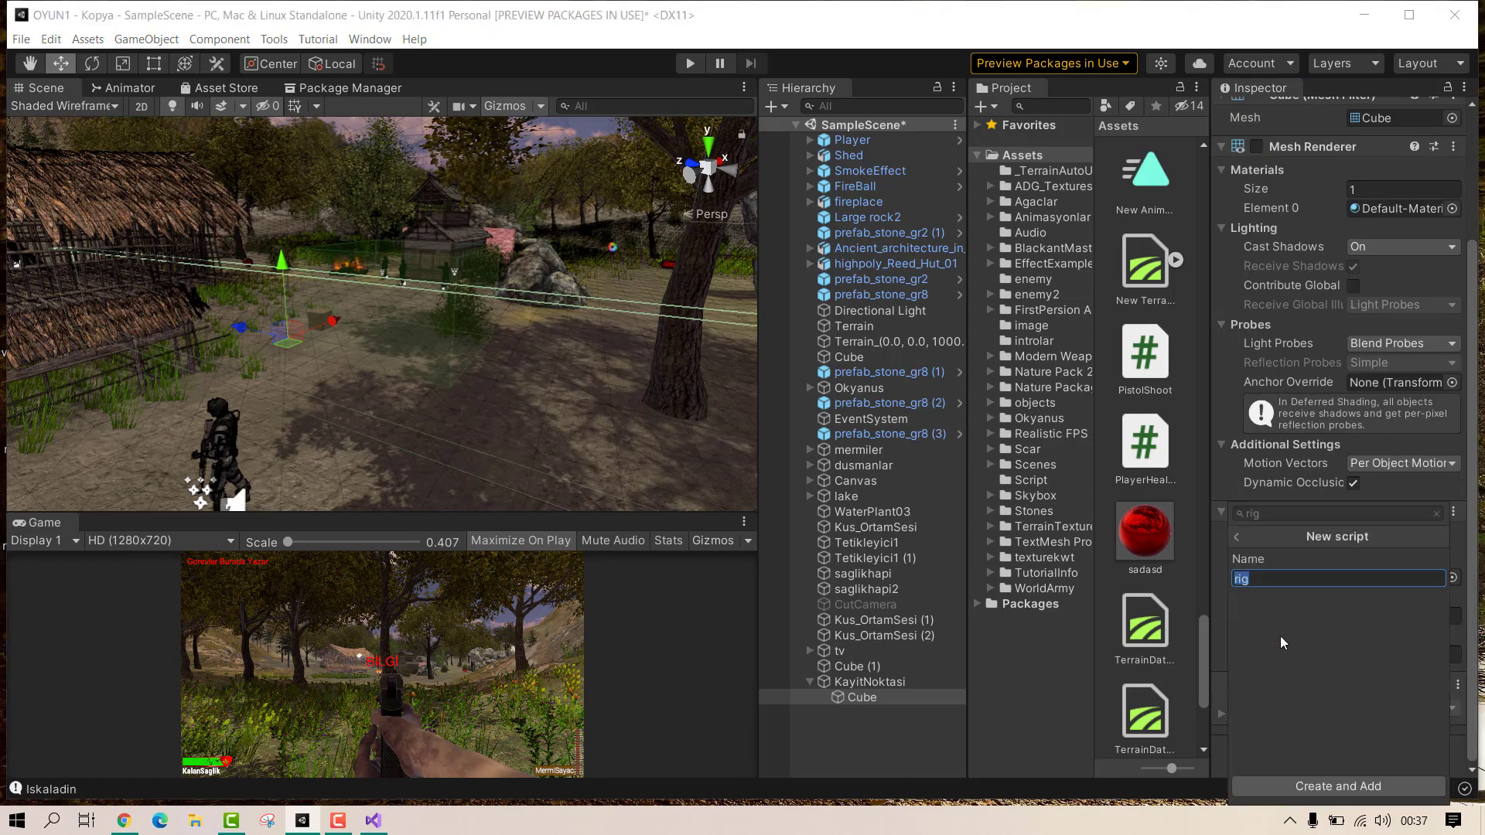
{"action": "type", "text": "chec"}
{"action": "type", "text": "kpoint"}
{"action": "key", "text": "Return"}
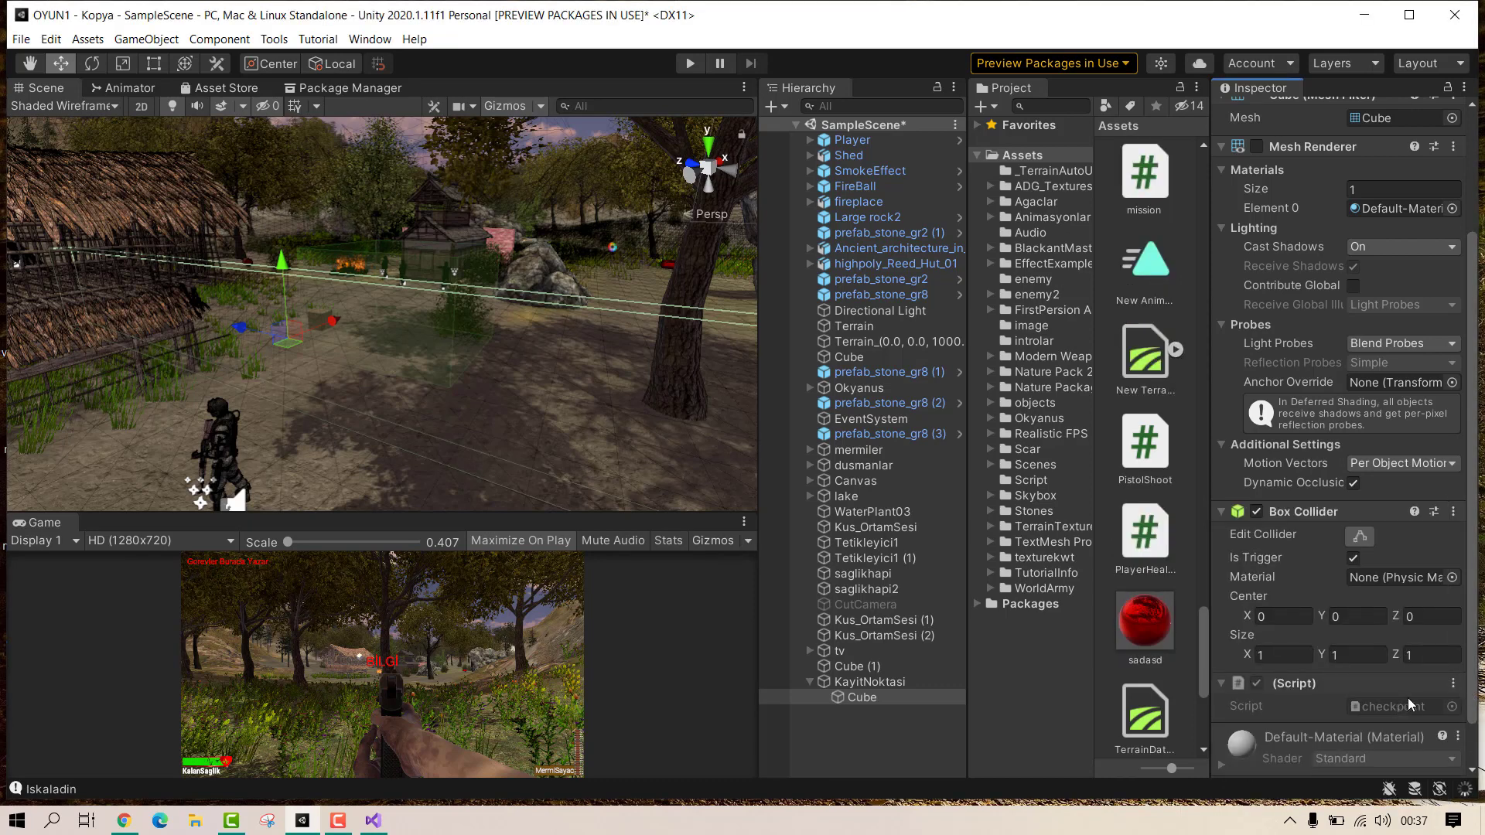
{"action": "double_click", "coordinate": [1408, 698]}
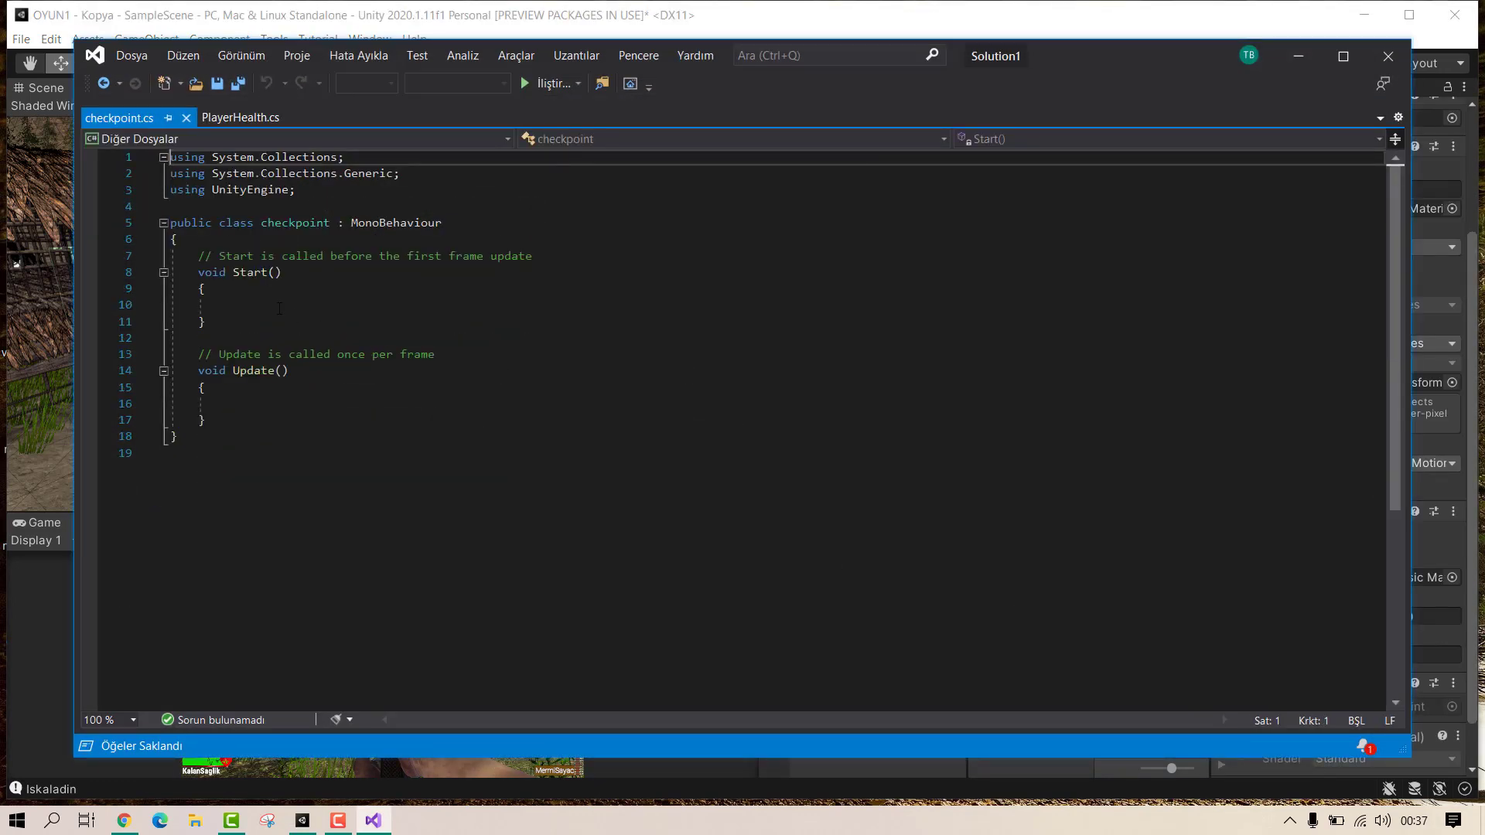
Step: Insert blank lines at the top of the checkpoint class, glancing at PlayerHealth.cs first
{"action": "left_click", "coordinate": [200, 258]}
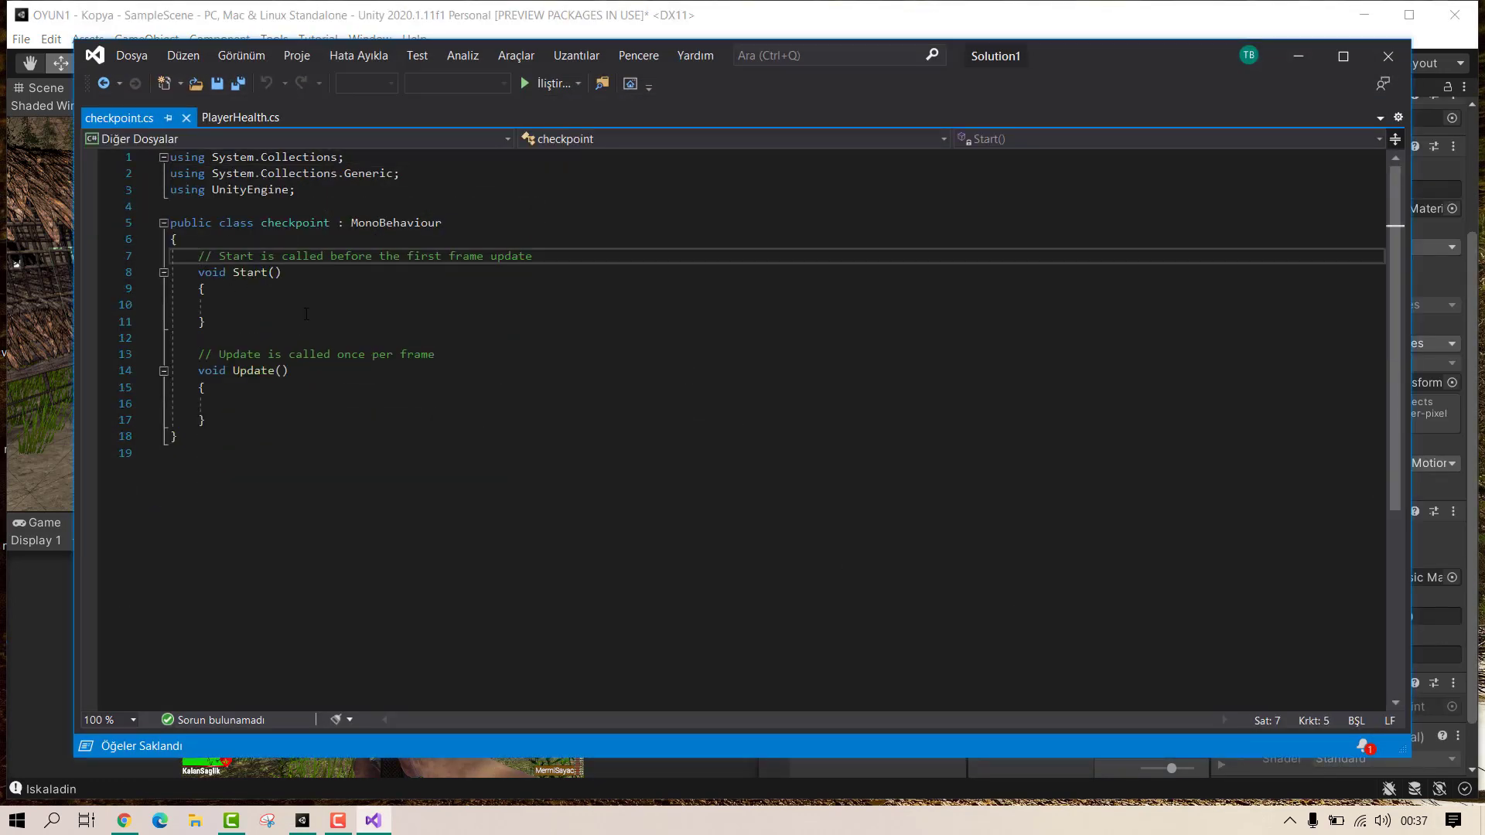
{"action": "key", "text": "Return"}
{"action": "key", "text": "Return"}
{"action": "key", "text": "Up"}
{"action": "key", "text": "Up"}
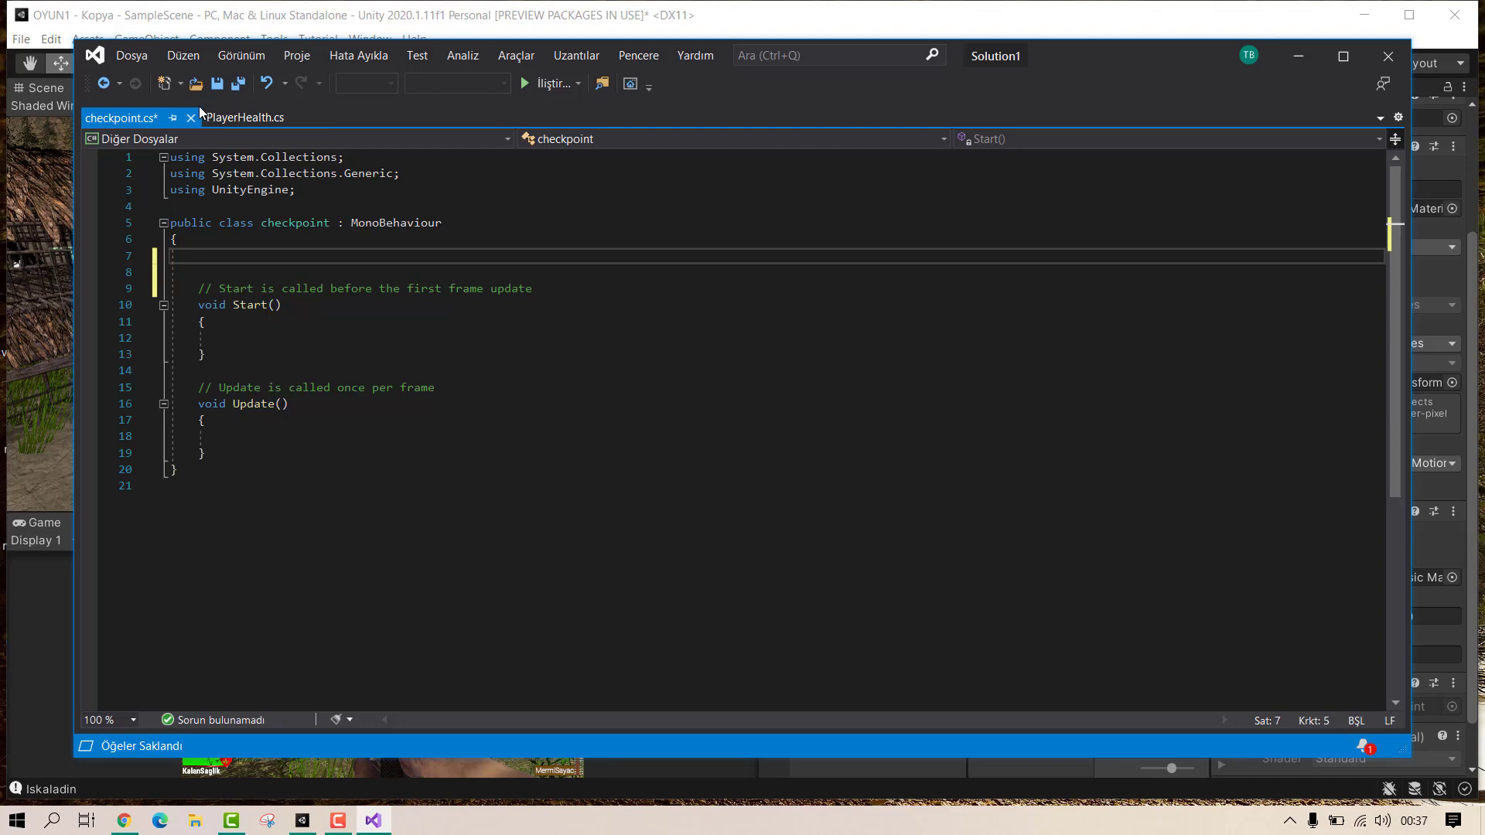
{"action": "left_click", "coordinate": [244, 119]}
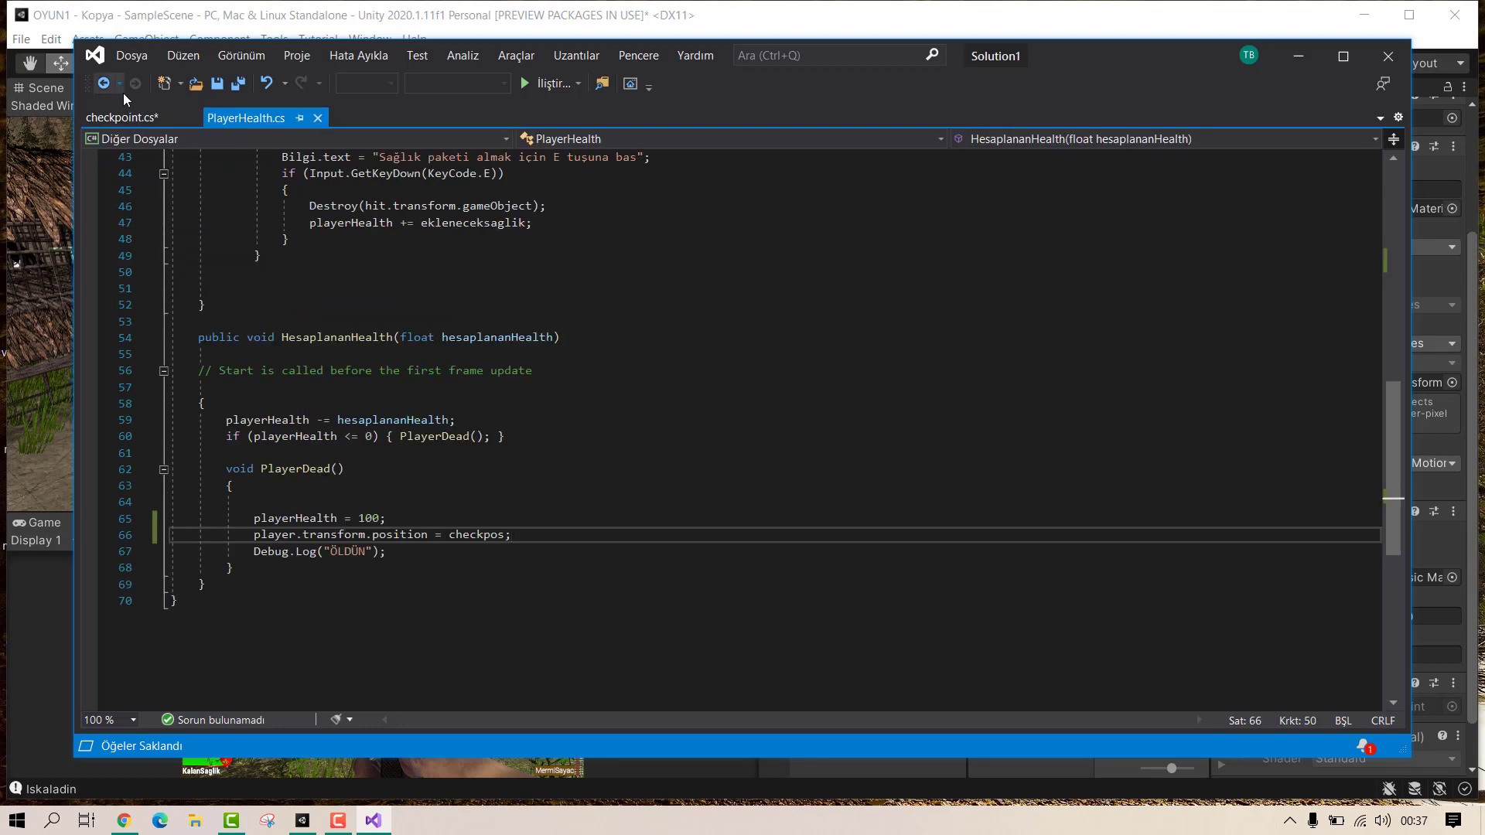
{"action": "left_click", "coordinate": [119, 119]}
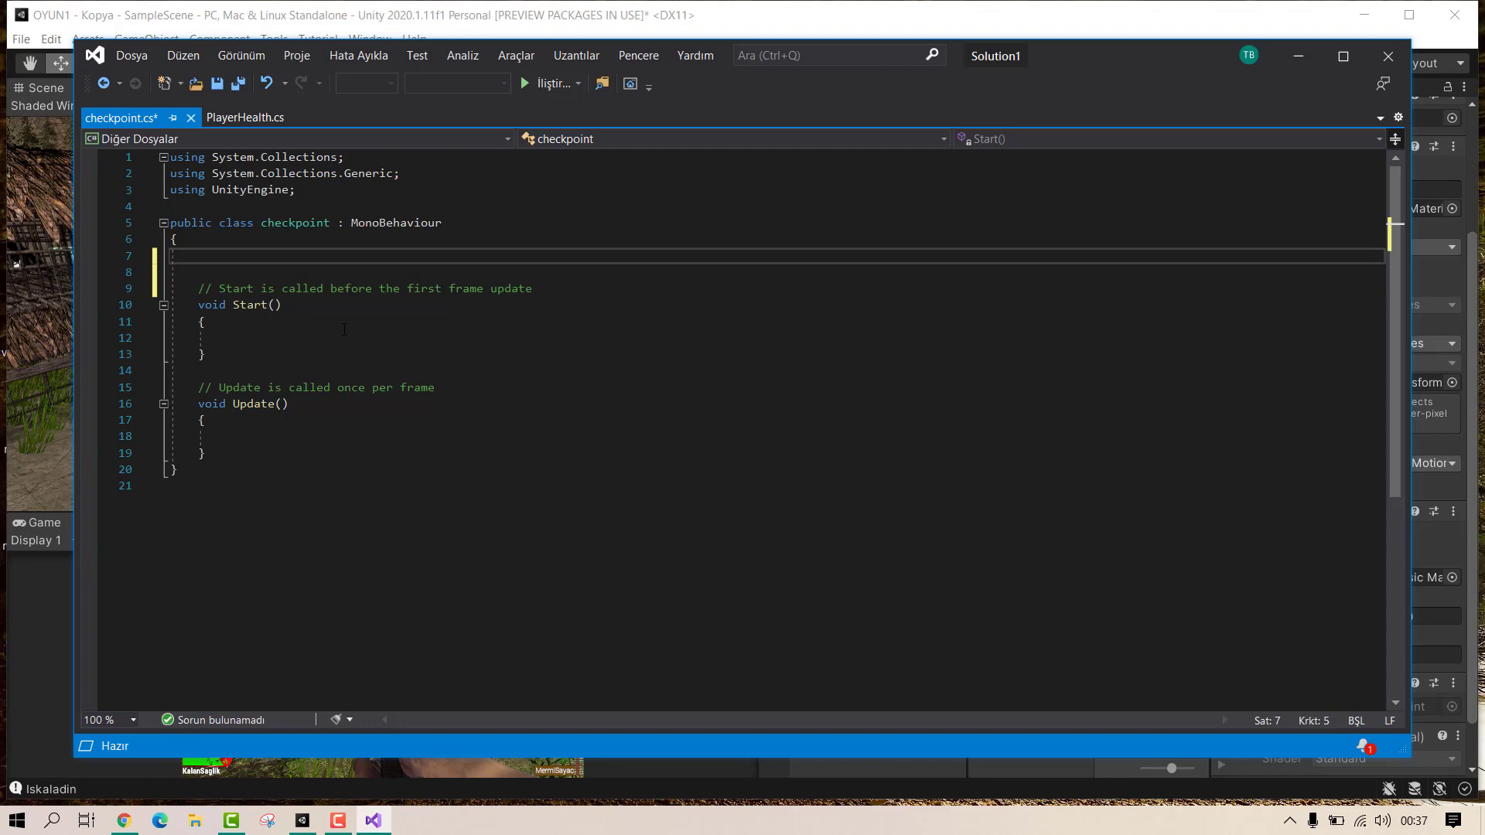
Step: Declare 'public PlayerHealth playerhealthh;' at the top of the checkpoint class
{"action": "type", "text": "pu"}
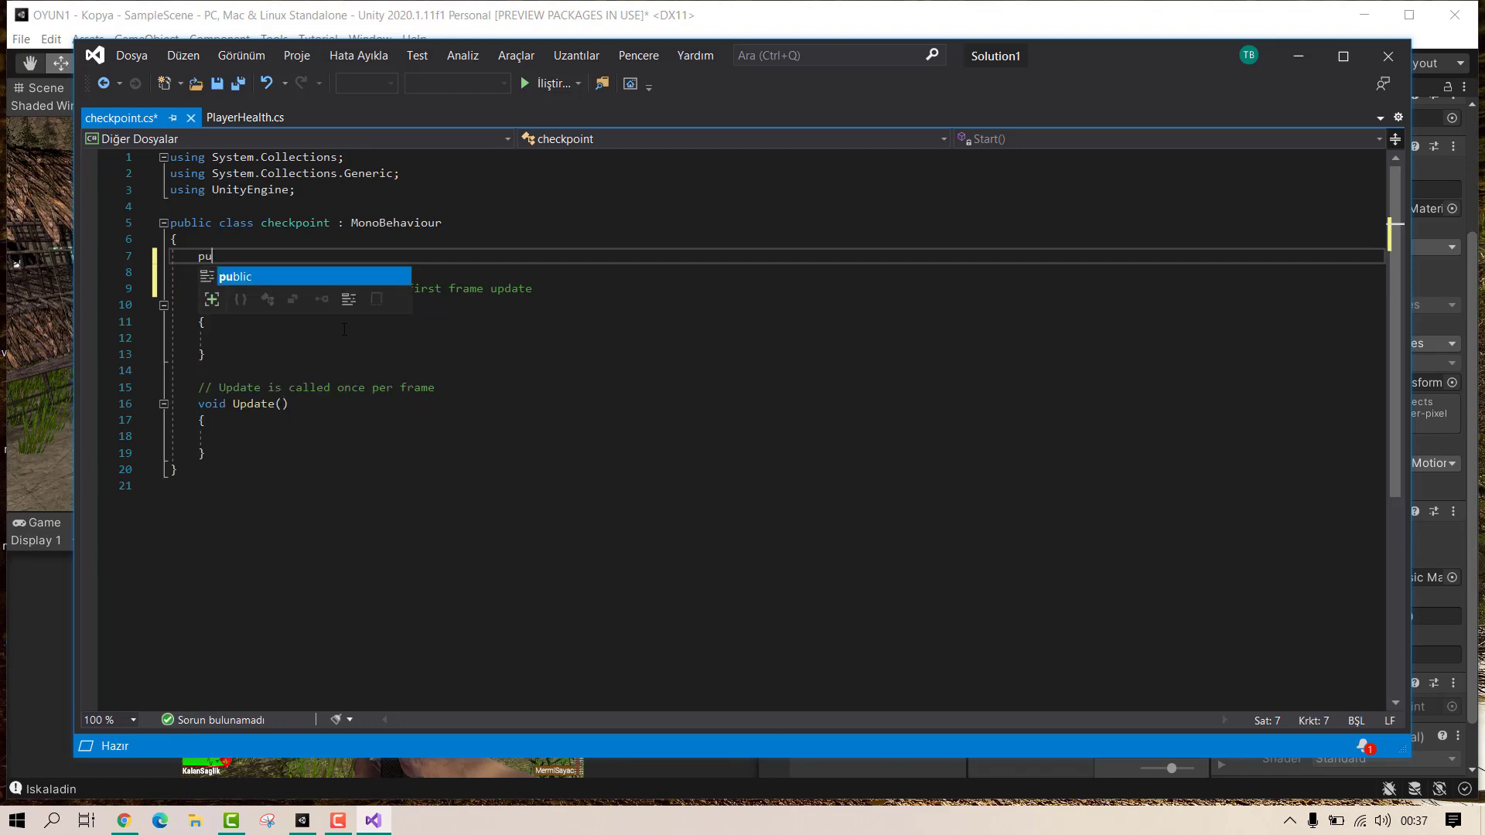
{"action": "type", "text": "blic"}
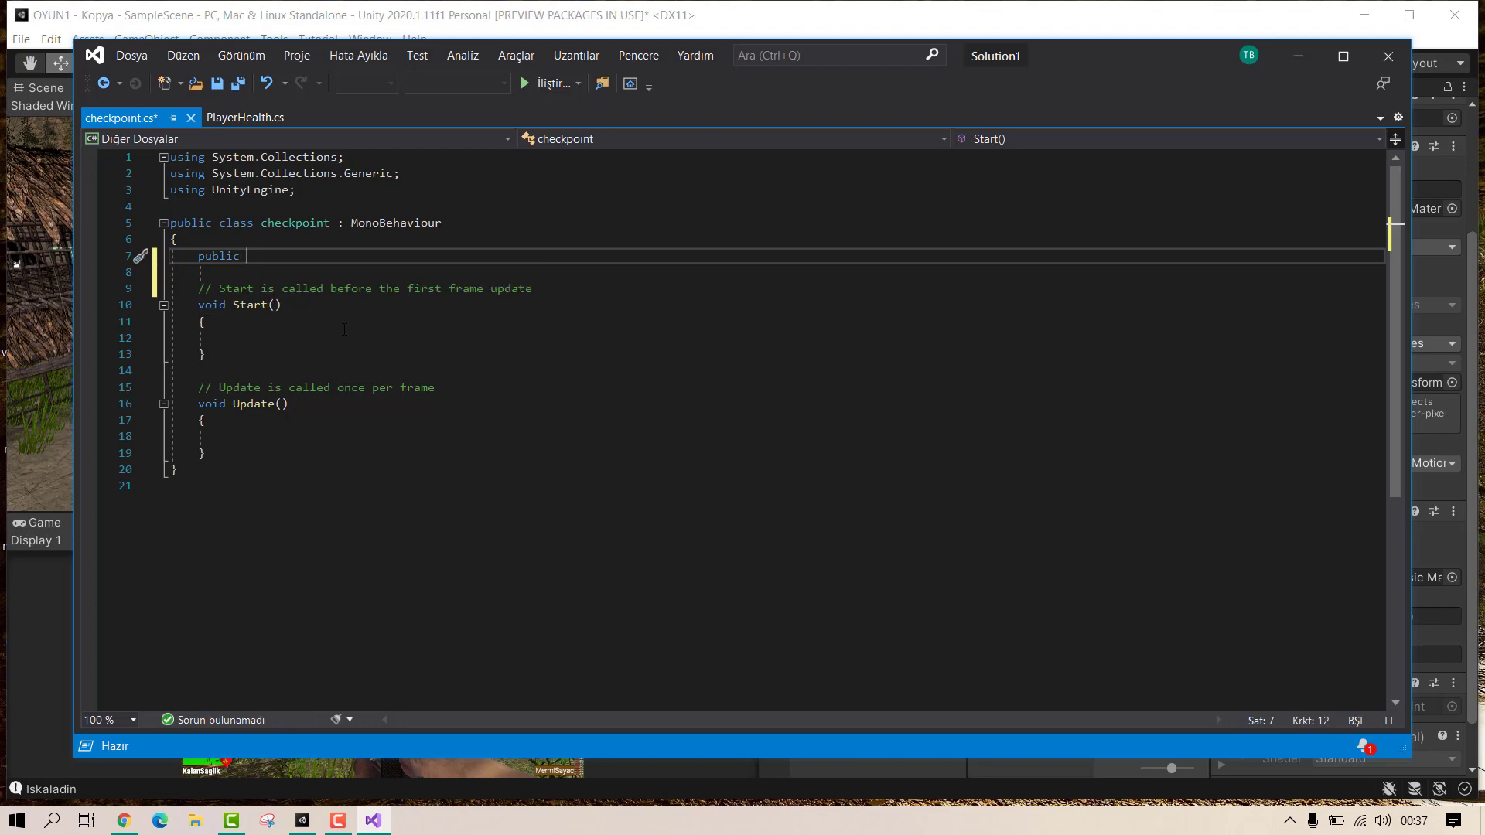
{"action": "type", "text": " Pla"}
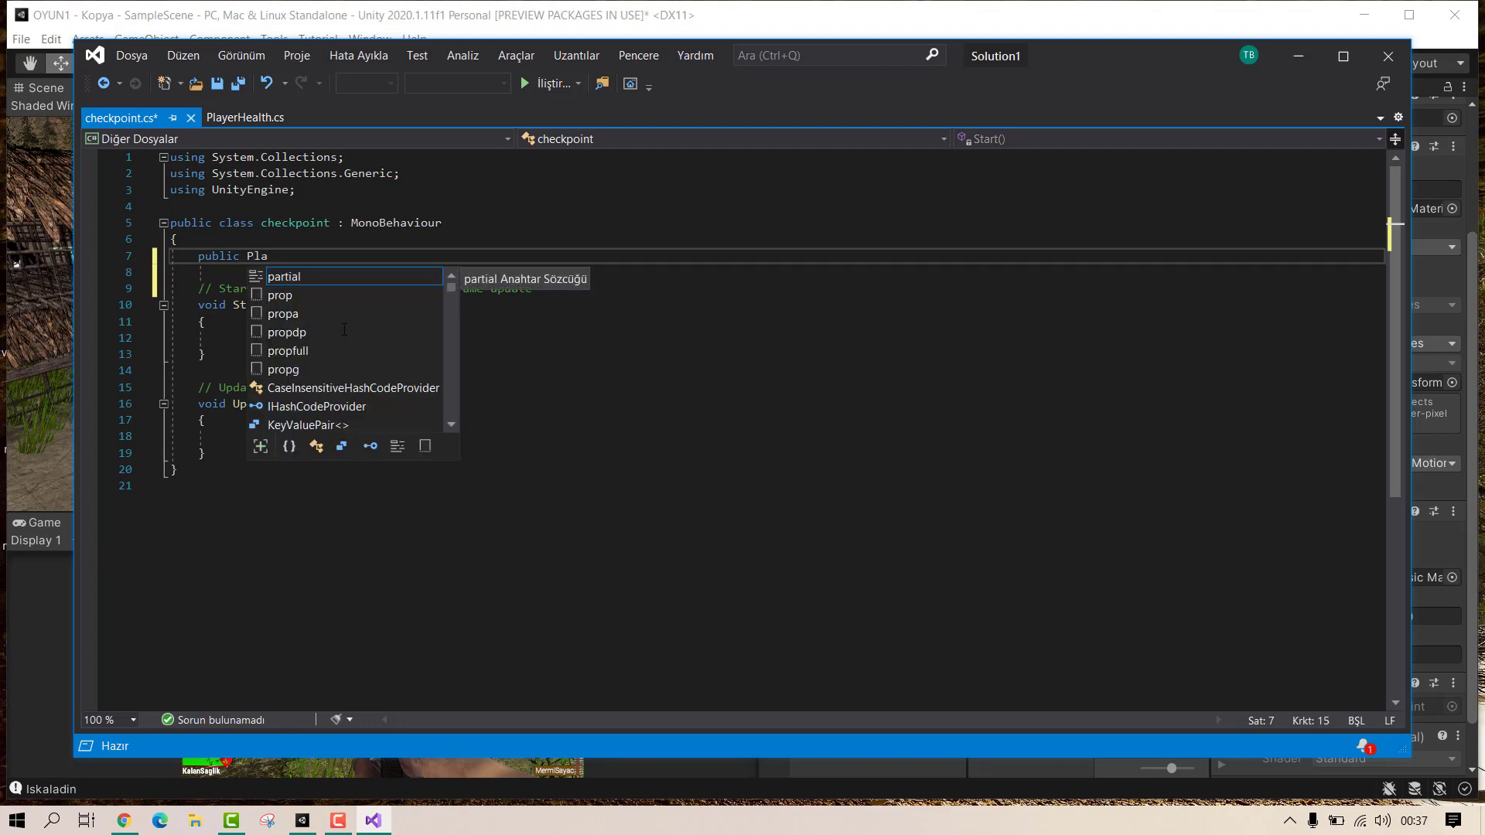
{"action": "type", "text": "yerH"}
{"action": "type", "text": "ealth"}
{"action": "type", "text": " player"}
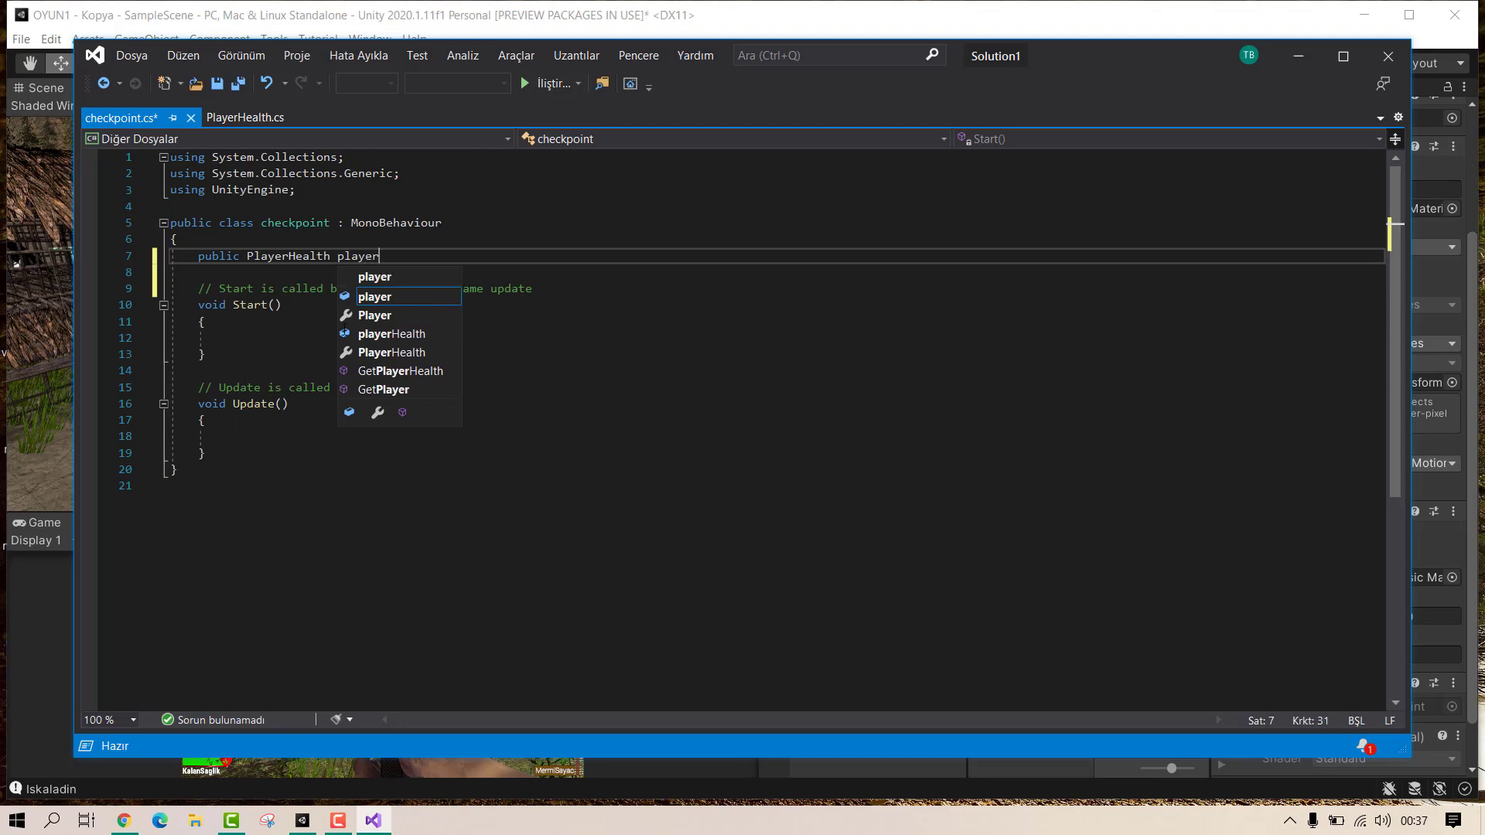
{"action": "type", "text": "health"}
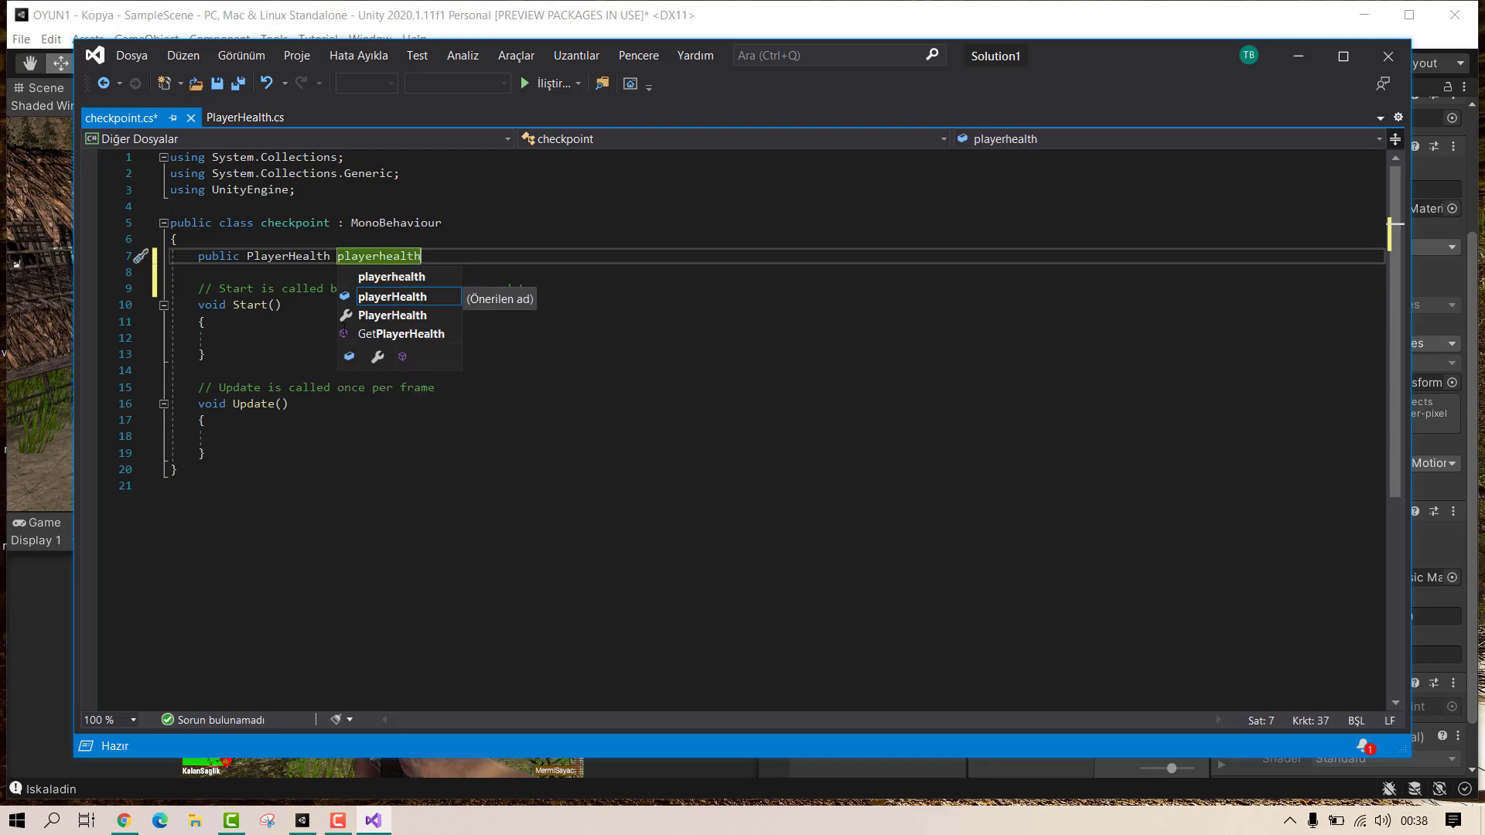
{"action": "type", "text": "h;"}
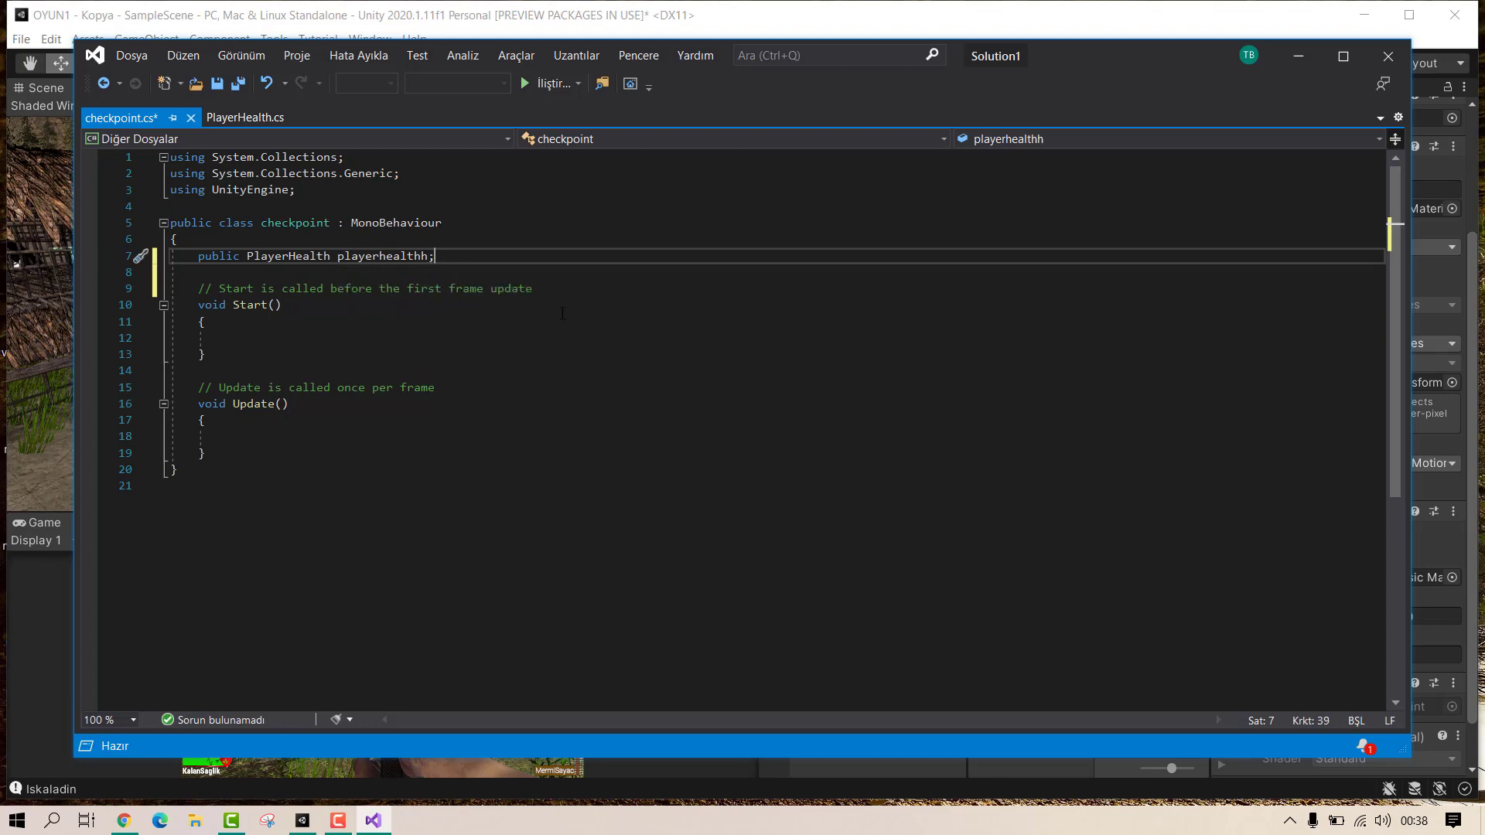
{"action": "left_click", "coordinate": [224, 274]}
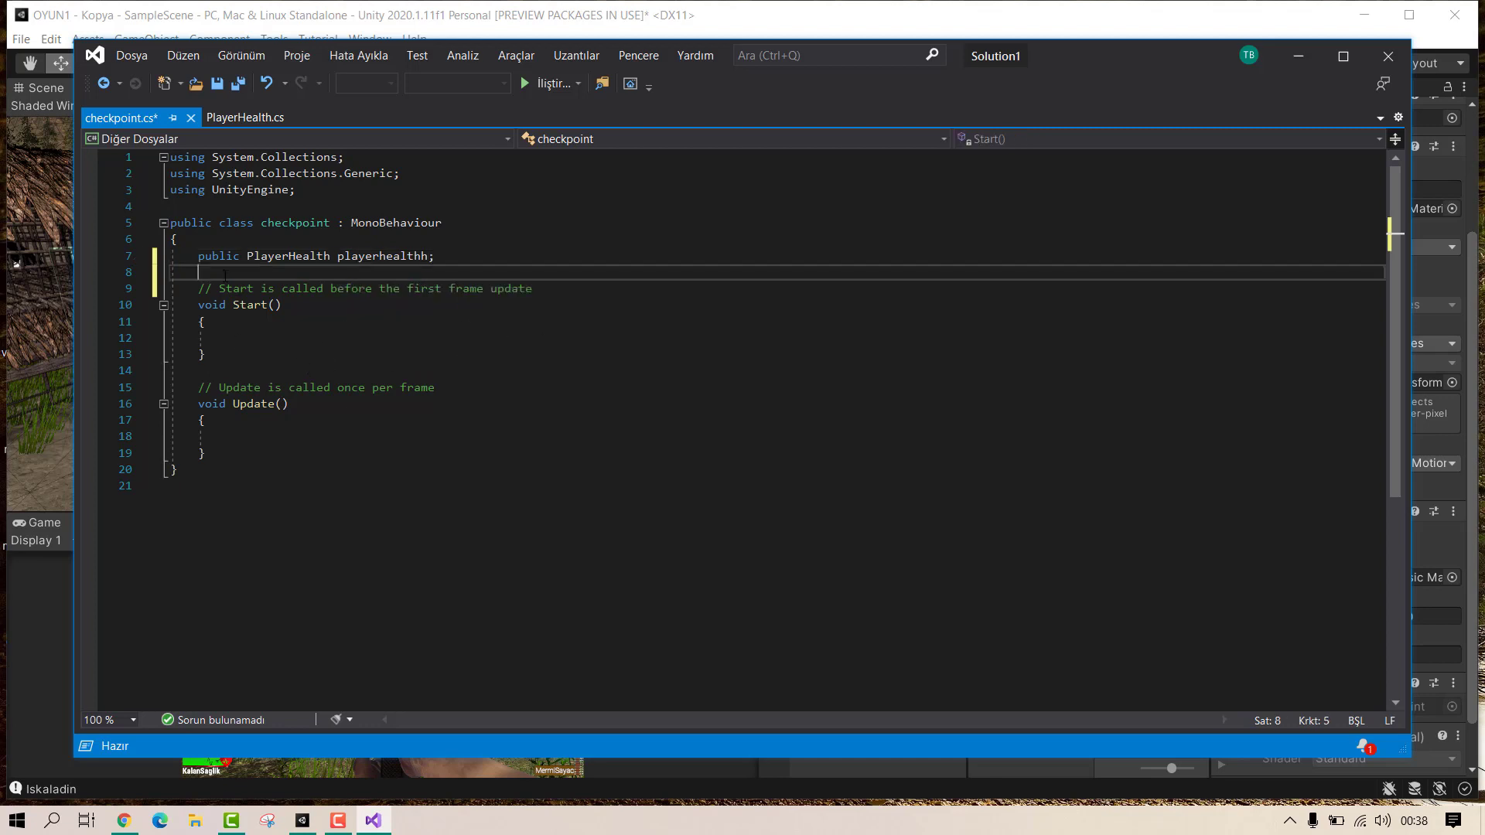
{"action": "left_click", "coordinate": [469, 258]}
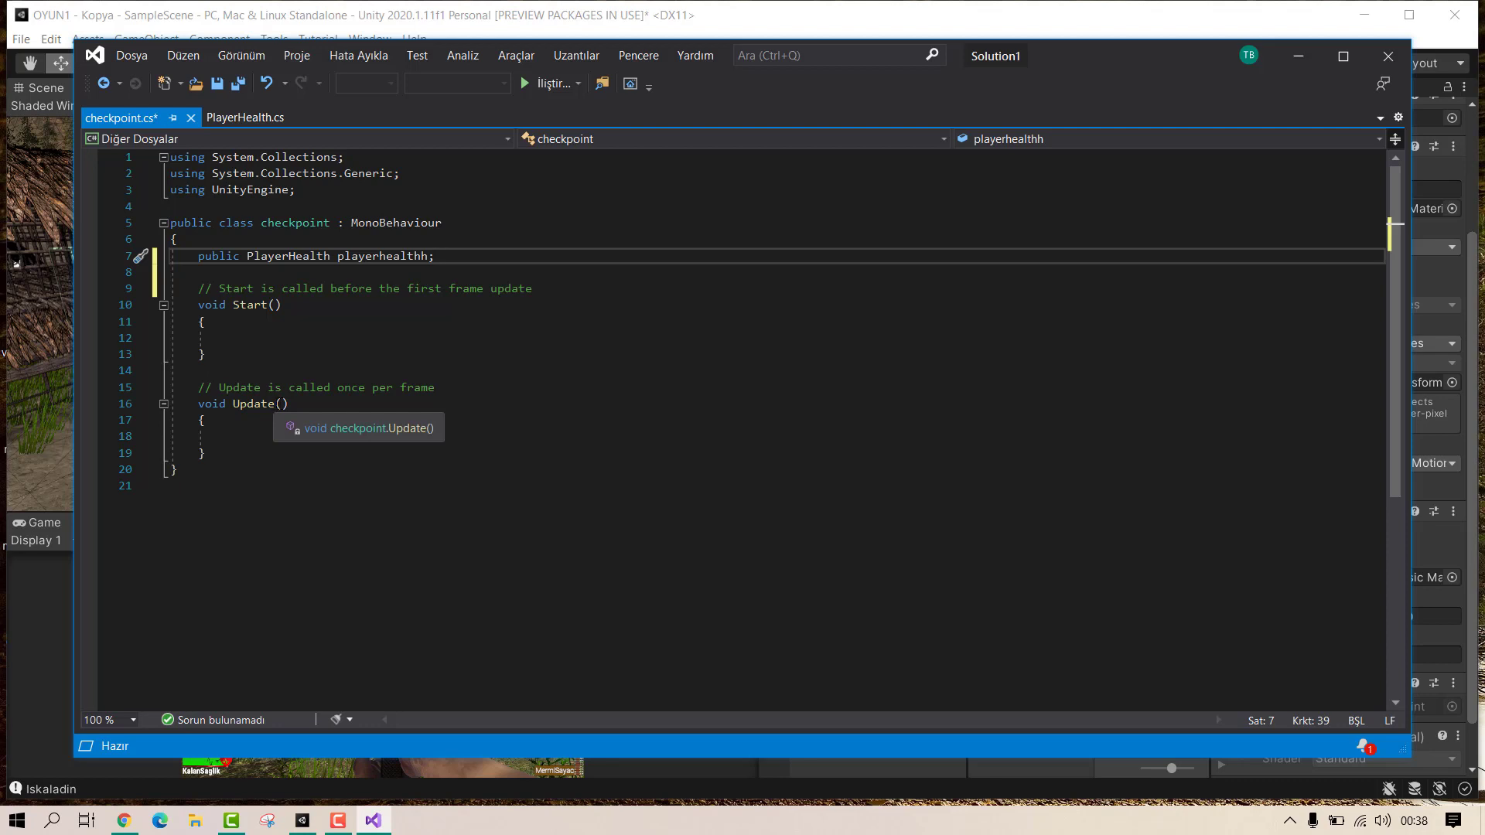
Step: Rename the Update method to OnTiggerEnter with a 'collider other' parameter
{"action": "left_click", "coordinate": [229, 406]}
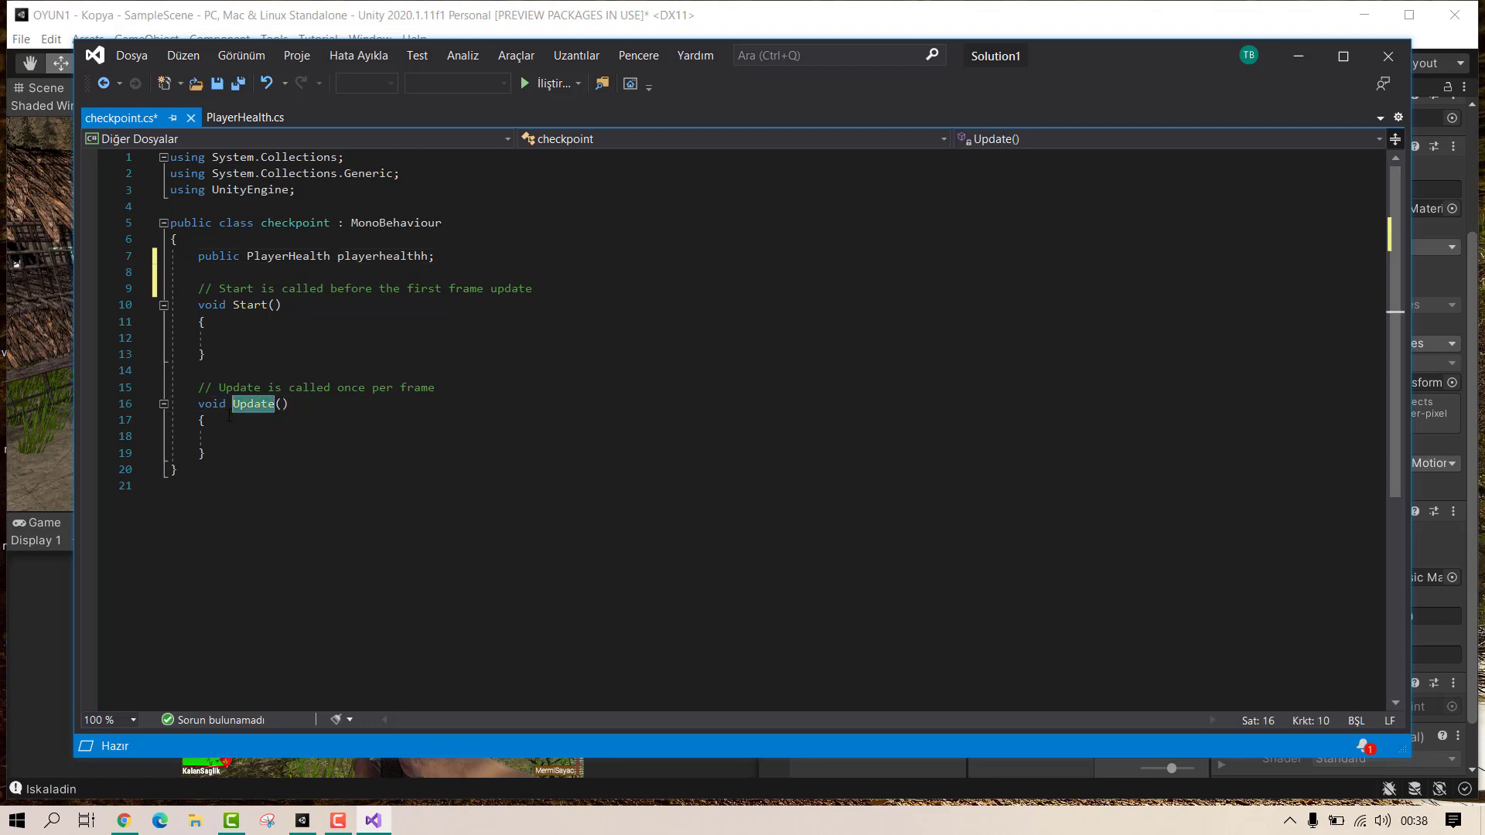
{"action": "type", "text": "On"}
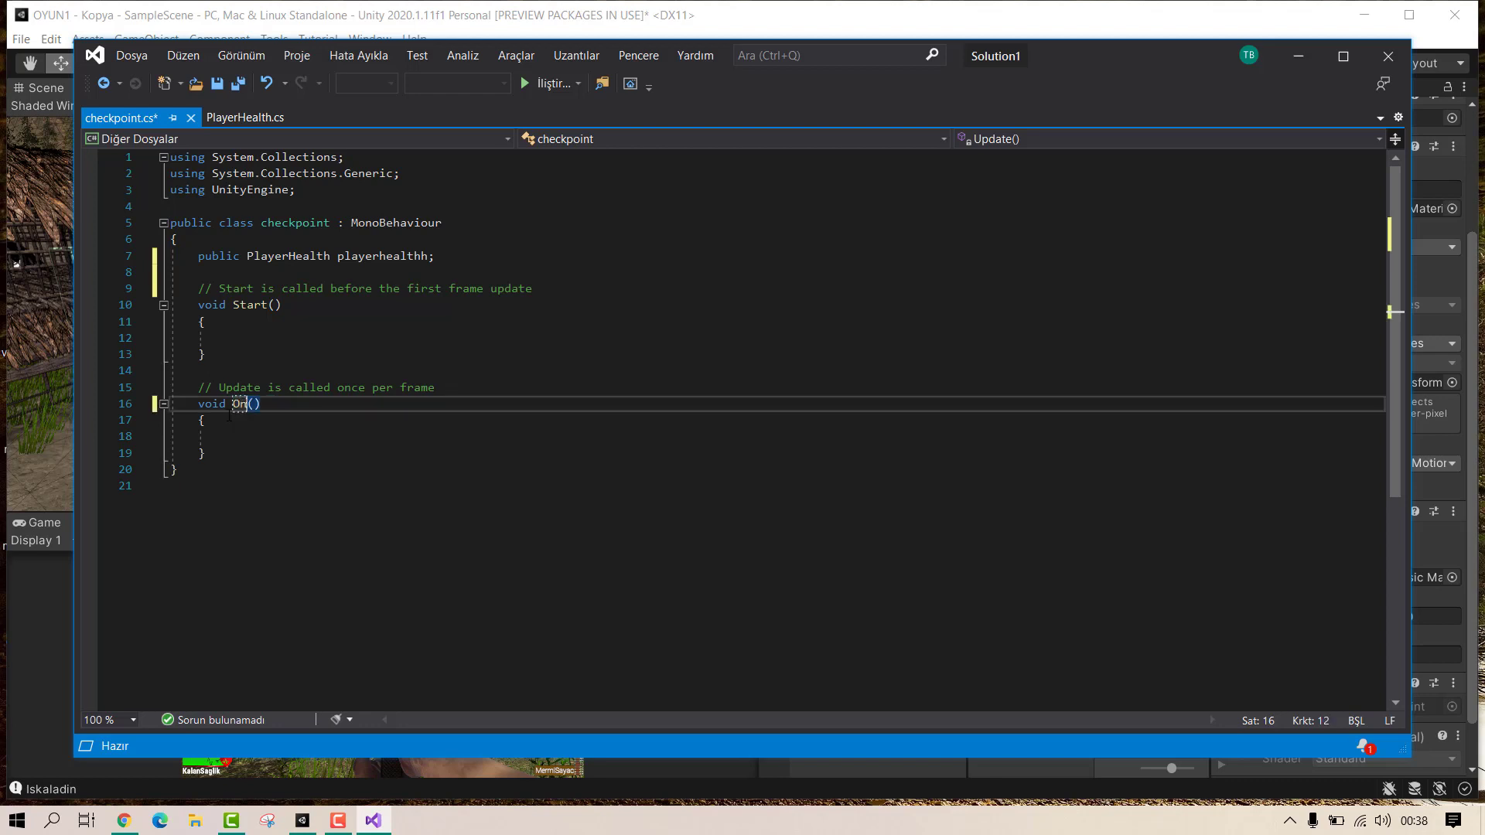
{"action": "type", "text": "Tige"}
{"action": "type", "text": "erEnter"}
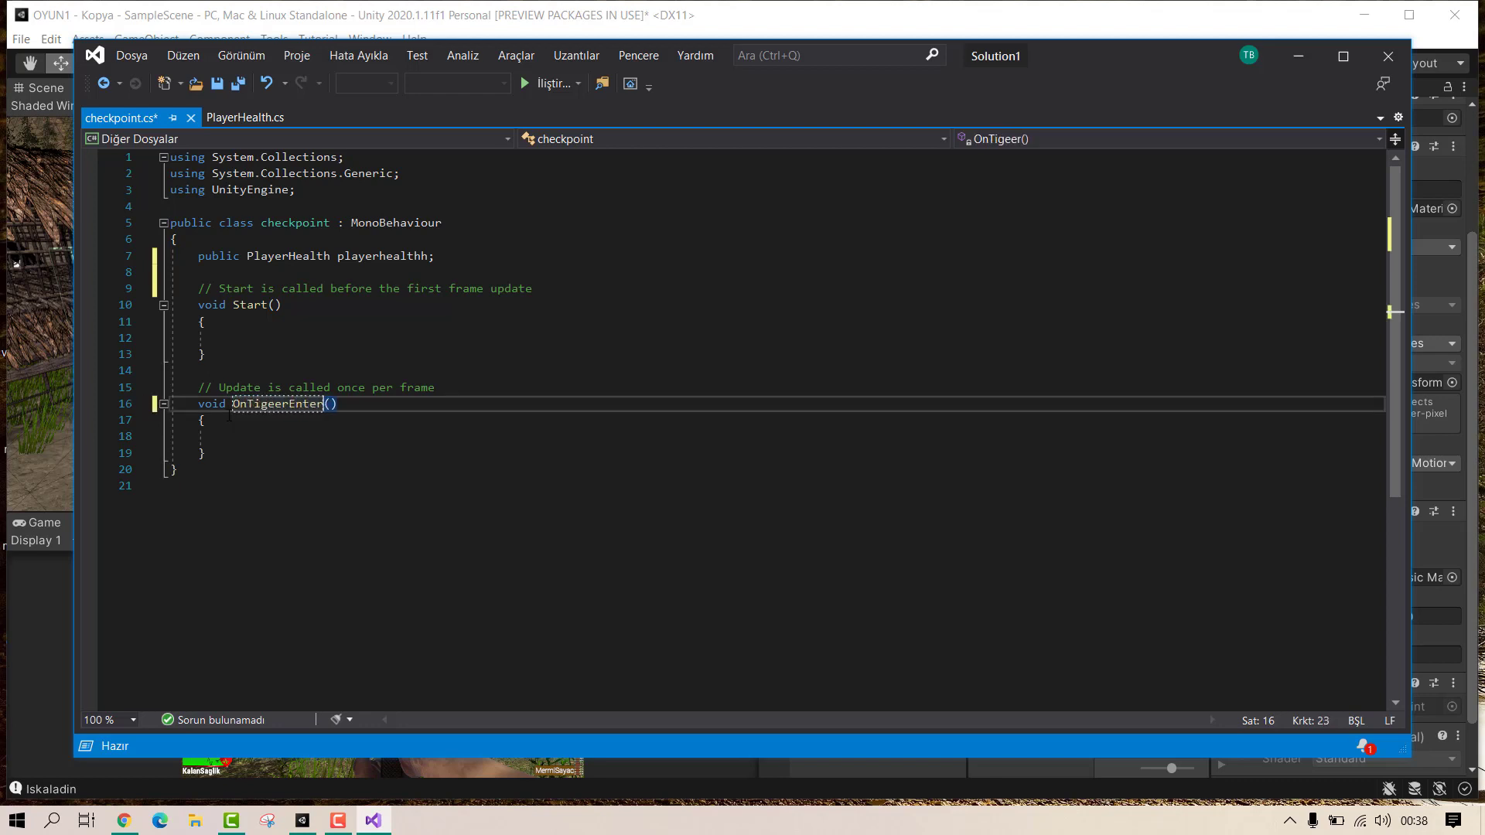
{"action": "key", "text": "Left"}
{"action": "key", "text": "Left"}
{"action": "key", "text": "Left"}
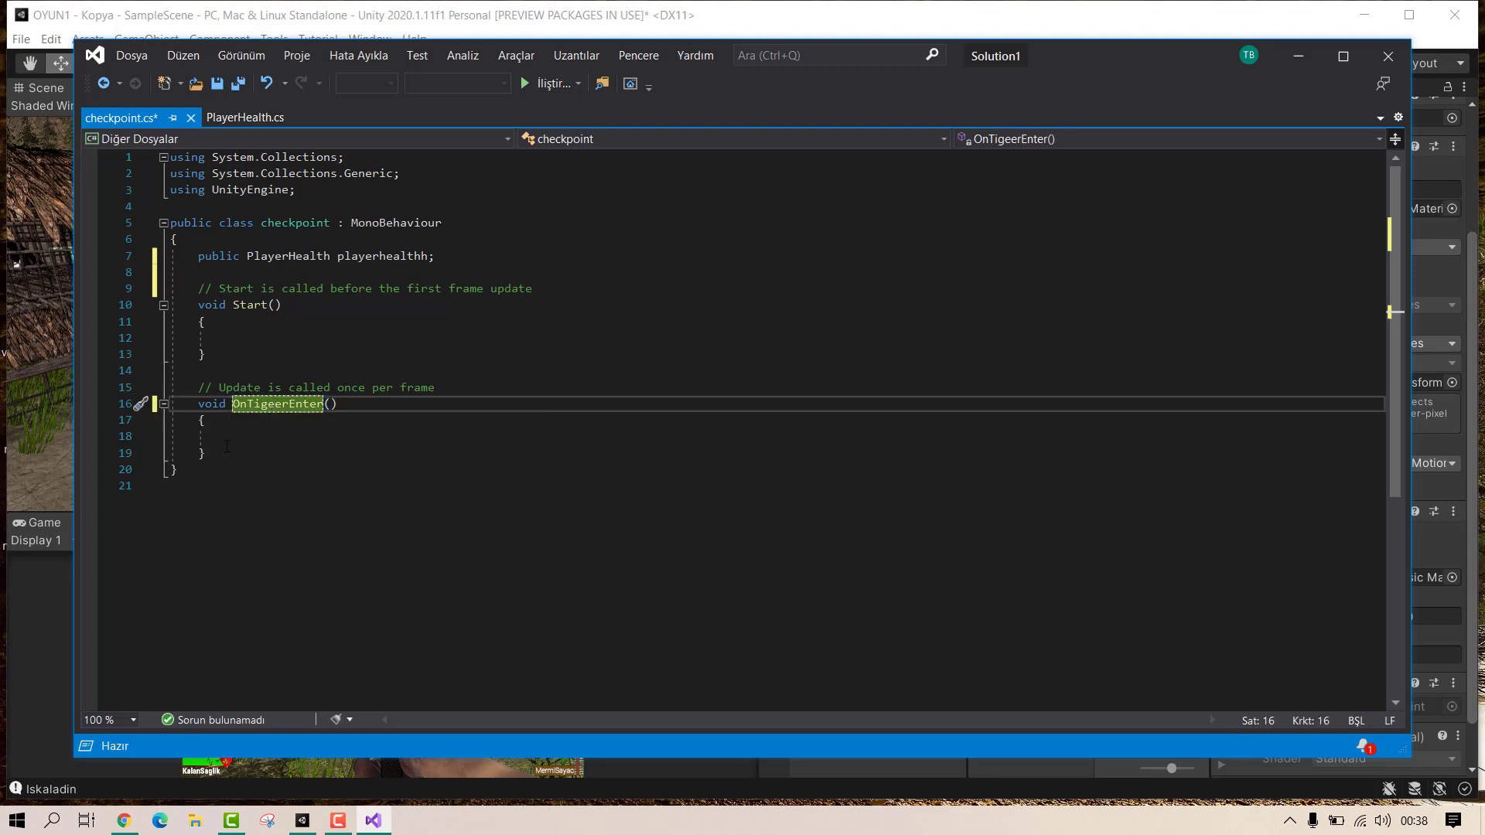
{"action": "key", "text": "BackSpace"}
{"action": "type", "text": "g"}
{"action": "left_click", "coordinate": [351, 402]}
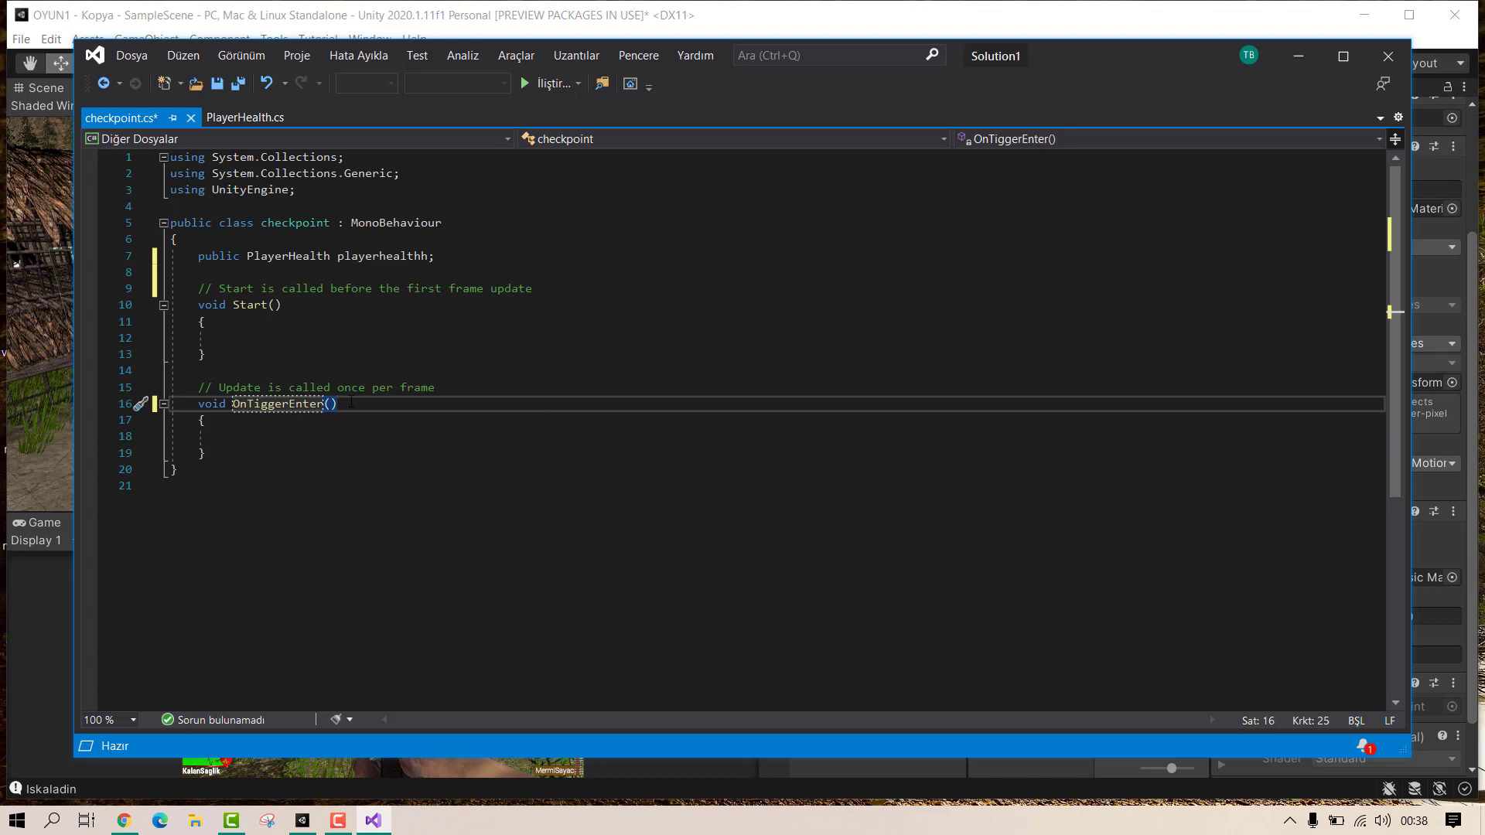
{"action": "key", "text": "Left"}
{"action": "type", "text": "coll"}
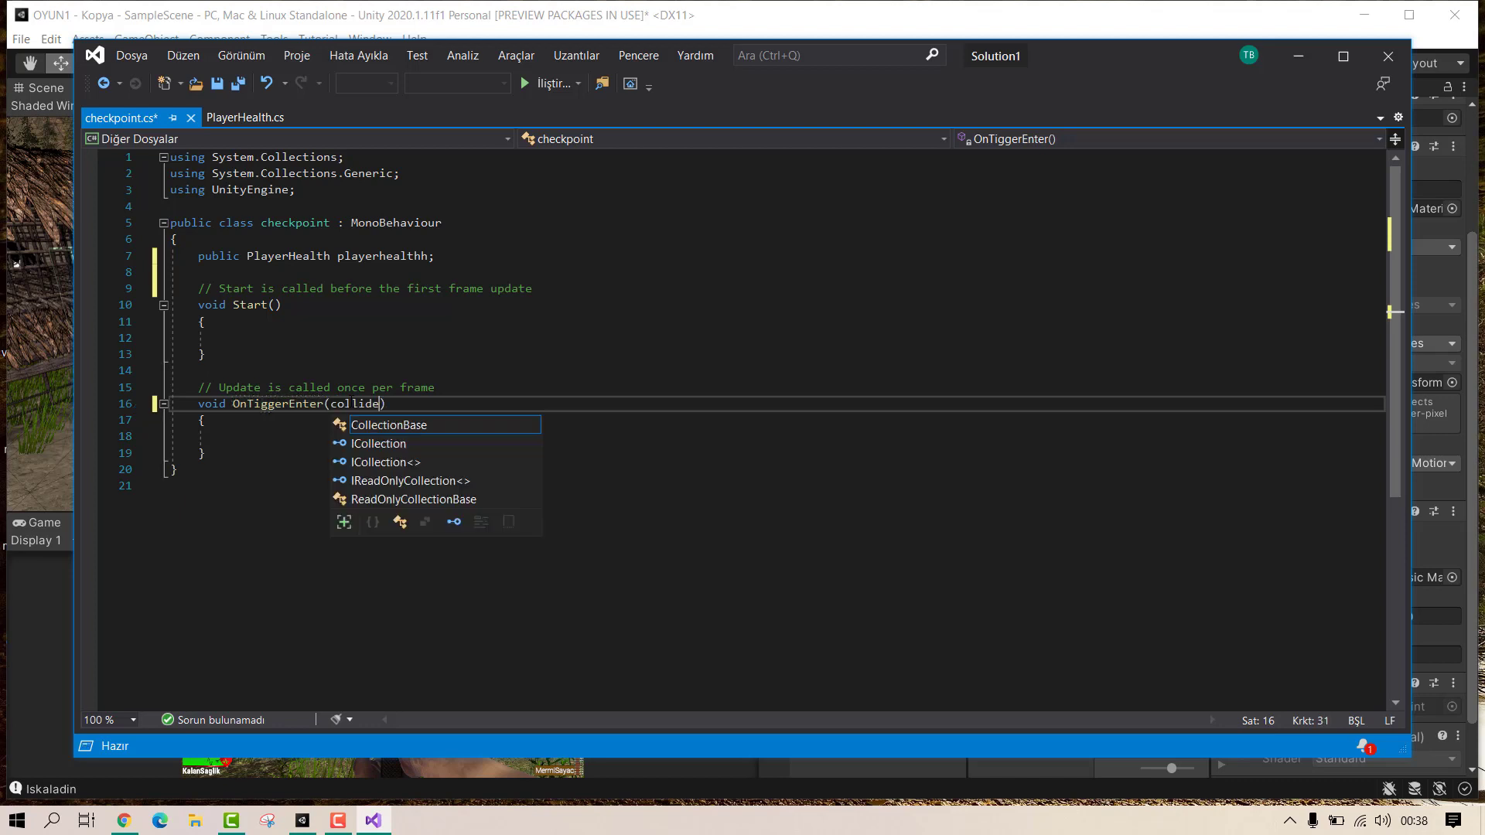
{"action": "type", "text": "ider other"}
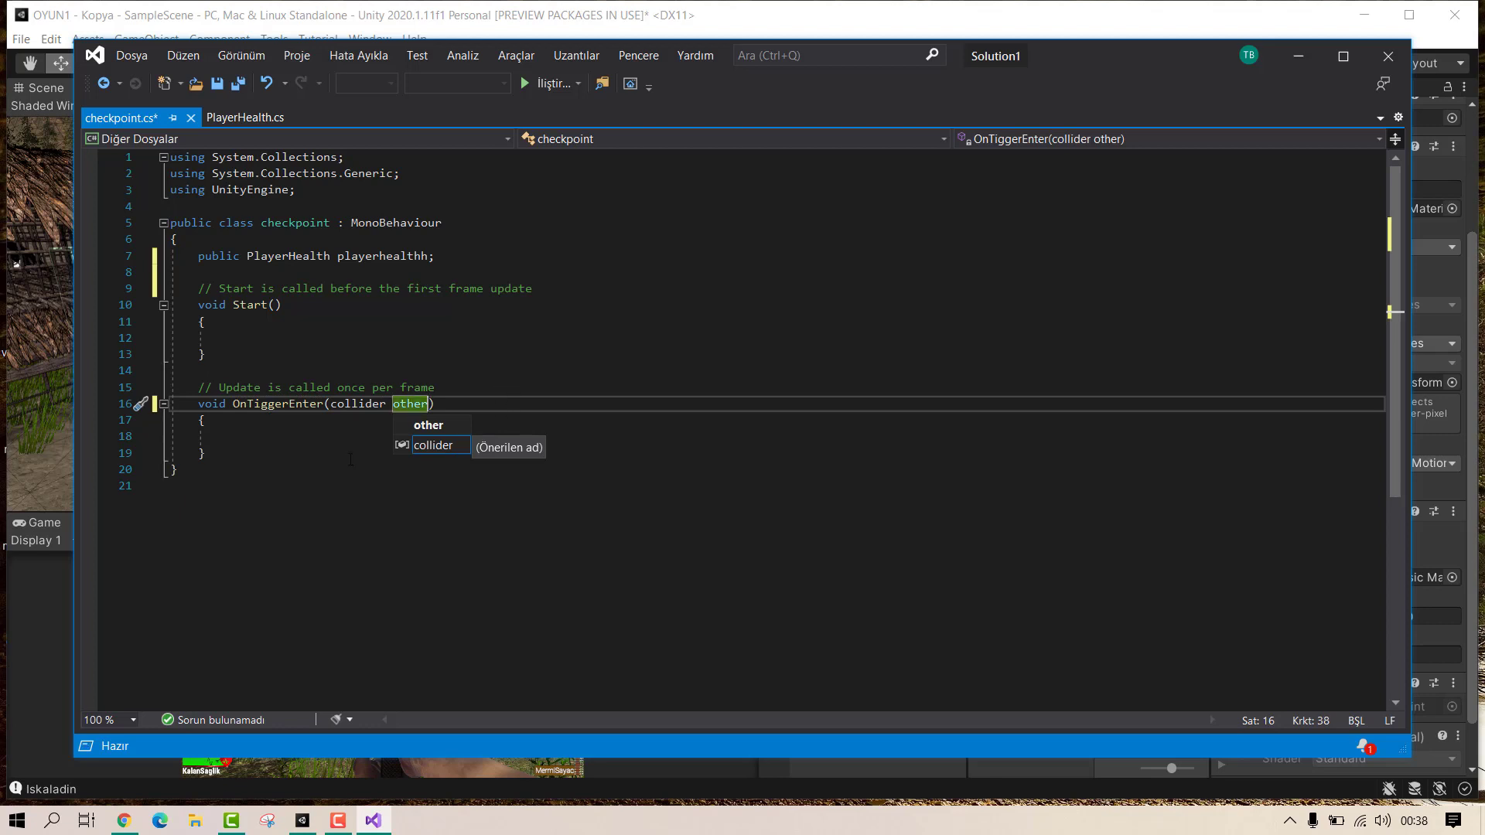
Step: Inside it, add if (other.gameObject.tag == "Player") setting playerhealthh.checkpos = other.transform.position
{"action": "left_click", "coordinate": [214, 436]}
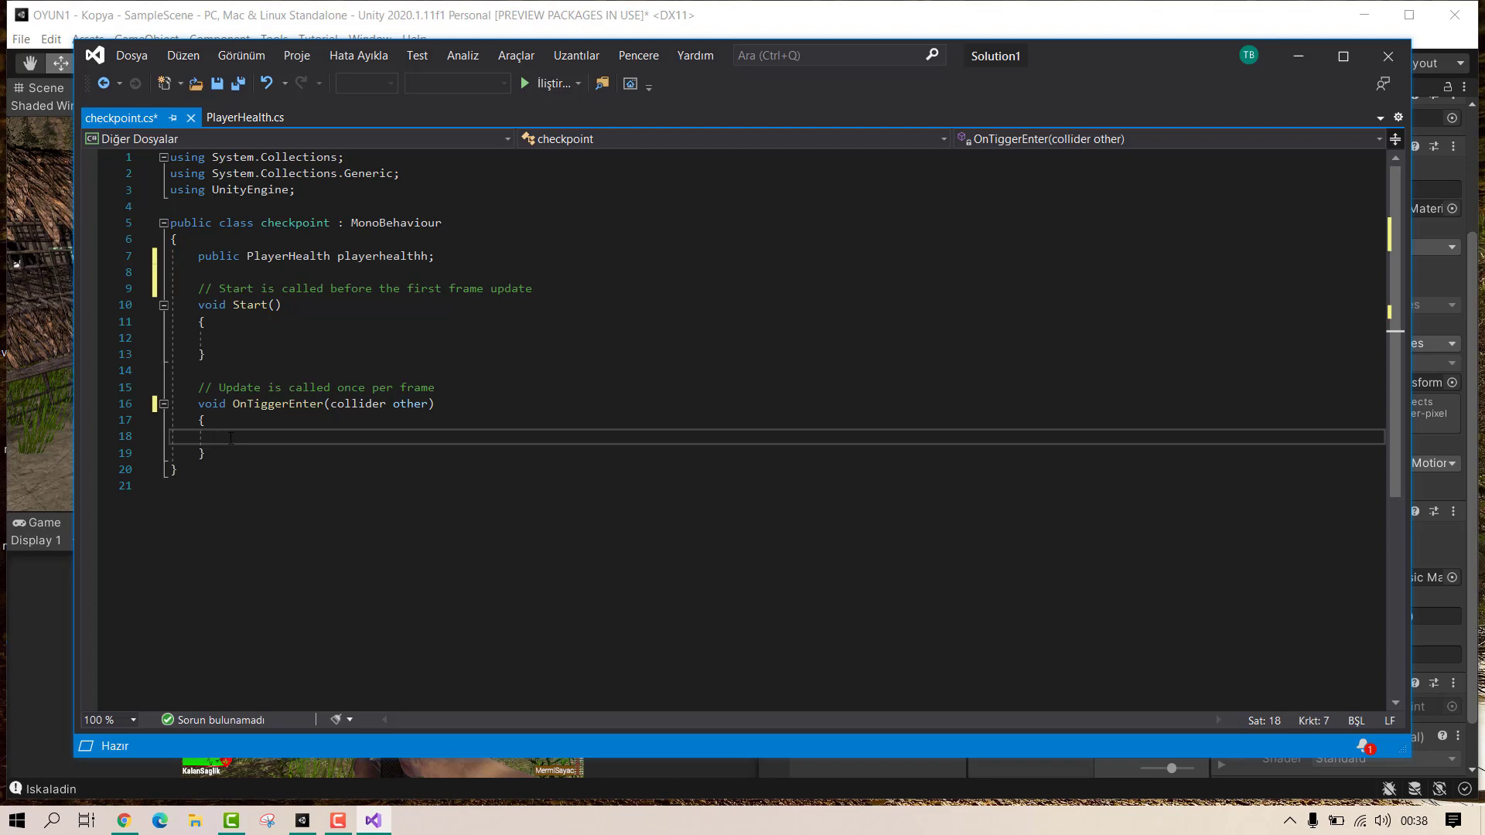
{"action": "type", "text": "if"}
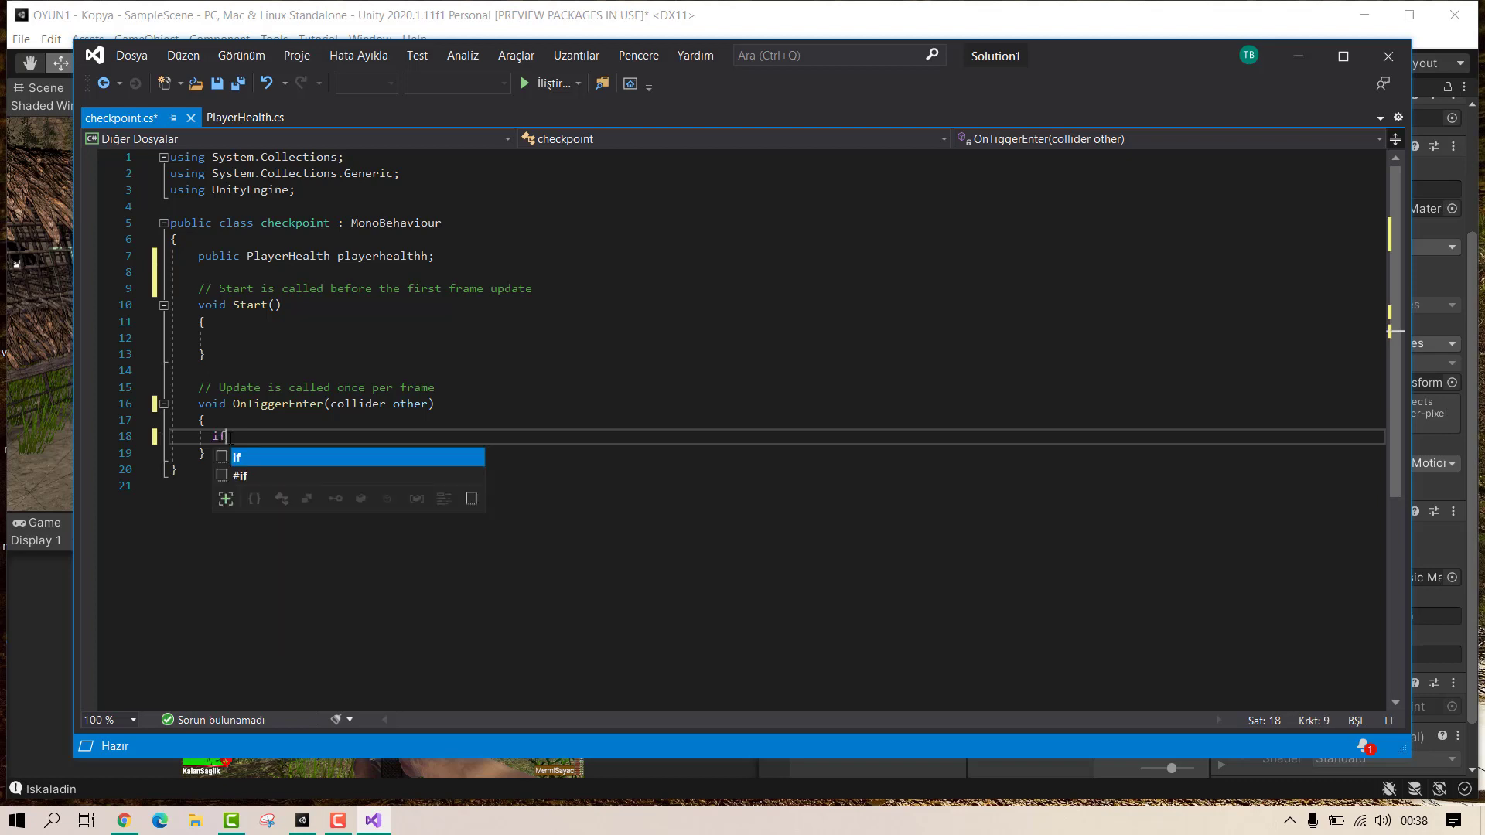
{"action": "type", "text": "("}
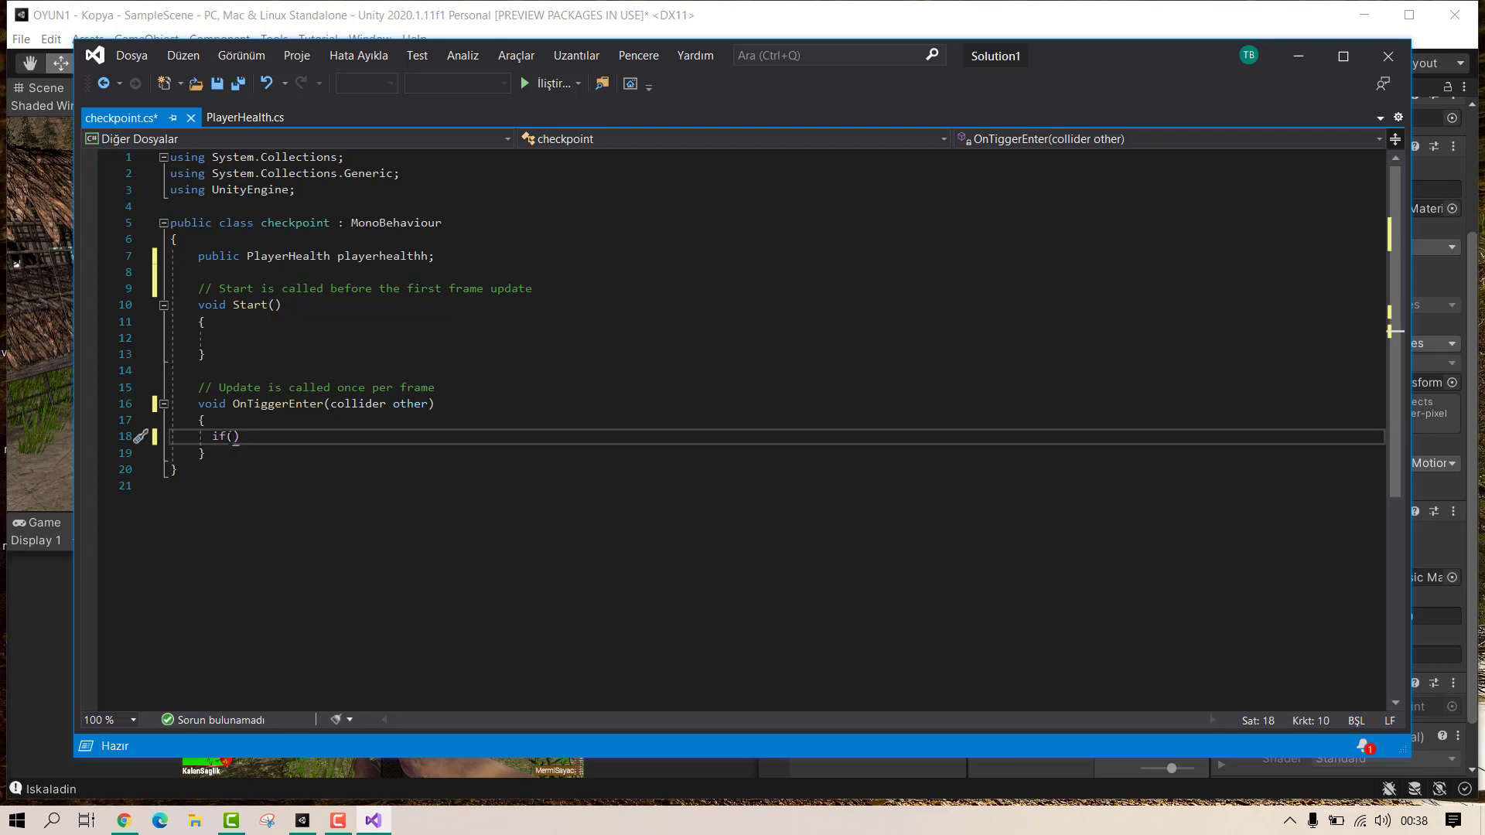
{"action": "type", "text": "other"}
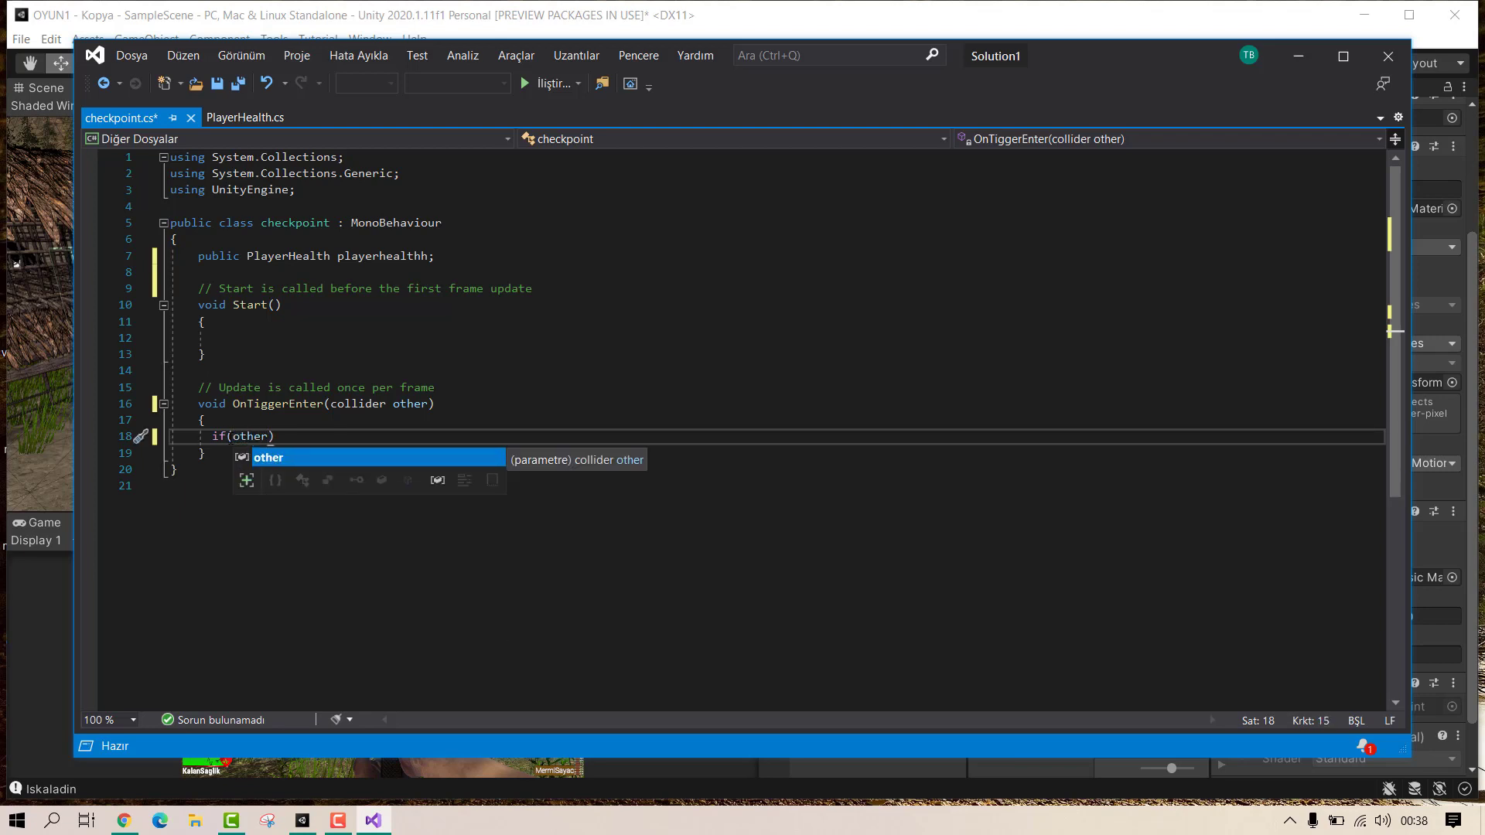
{"action": "type", "text": ".gameOb"}
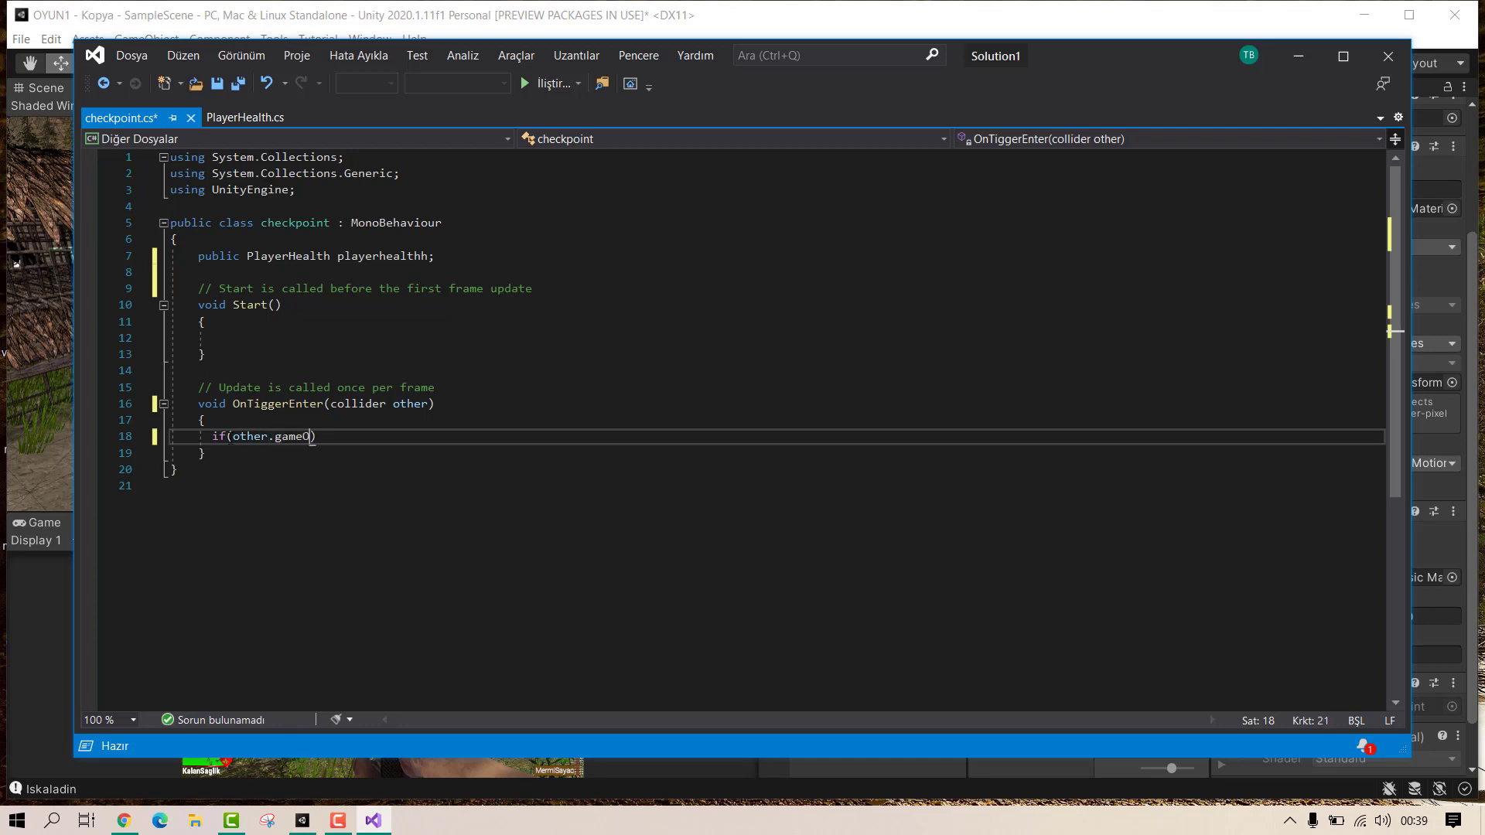
{"action": "type", "text": "ject"}
{"action": "type", "text": ".tag "}
{"action": "type", "text": "= \""}
{"action": "type", "text": "Play"}
{"action": "type", "text": "er"}
{"action": "left_click", "coordinate": [385, 438]}
{"action": "type", "text": "="}
{"action": "left_click", "coordinate": [480, 438]}
{"action": "key", "text": "Return"}
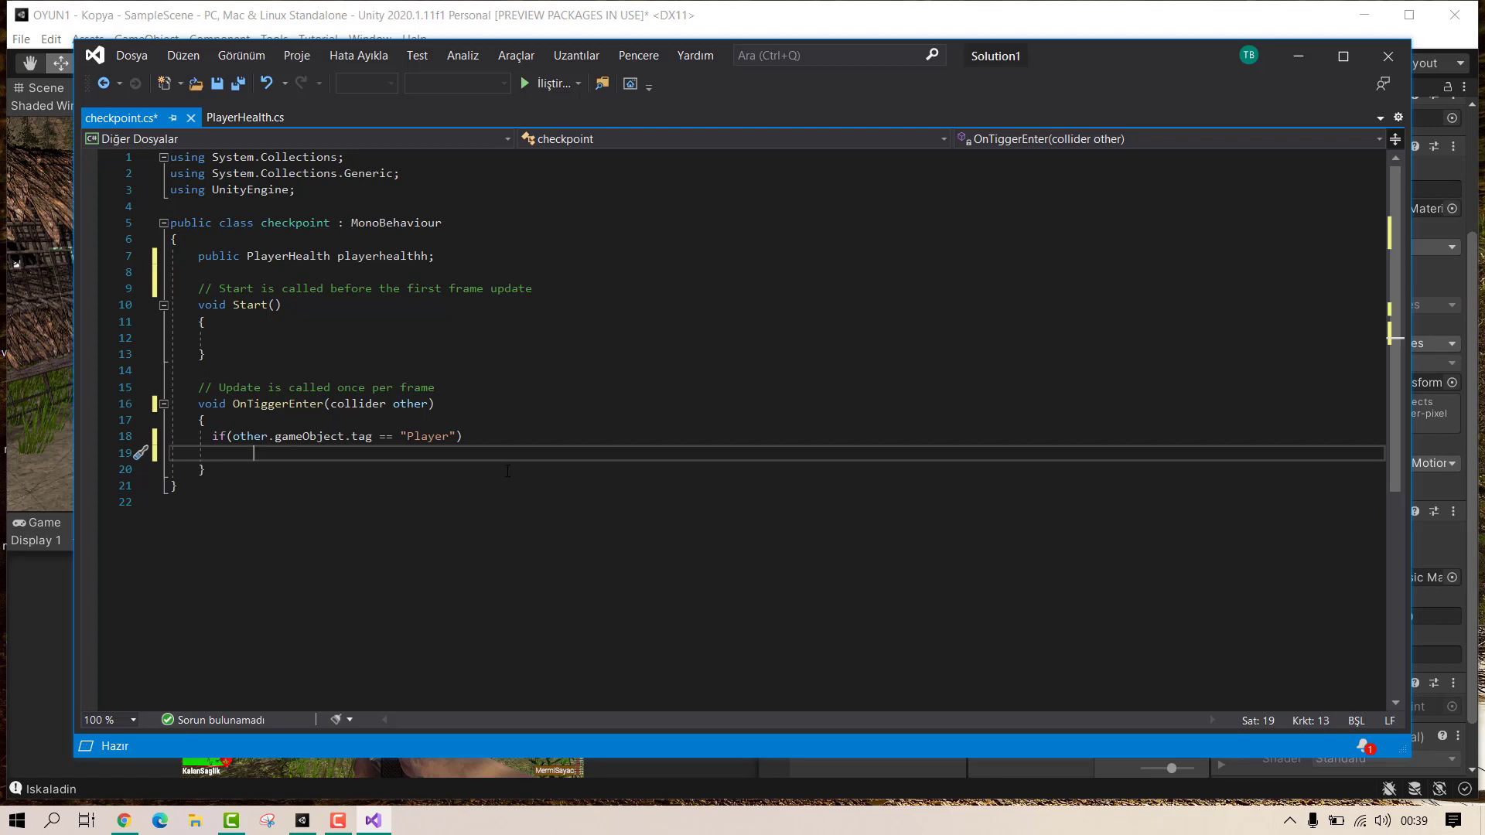
{"action": "type", "text": "playerhealthh\""}
{"action": "key", "text": "BackSpace"}
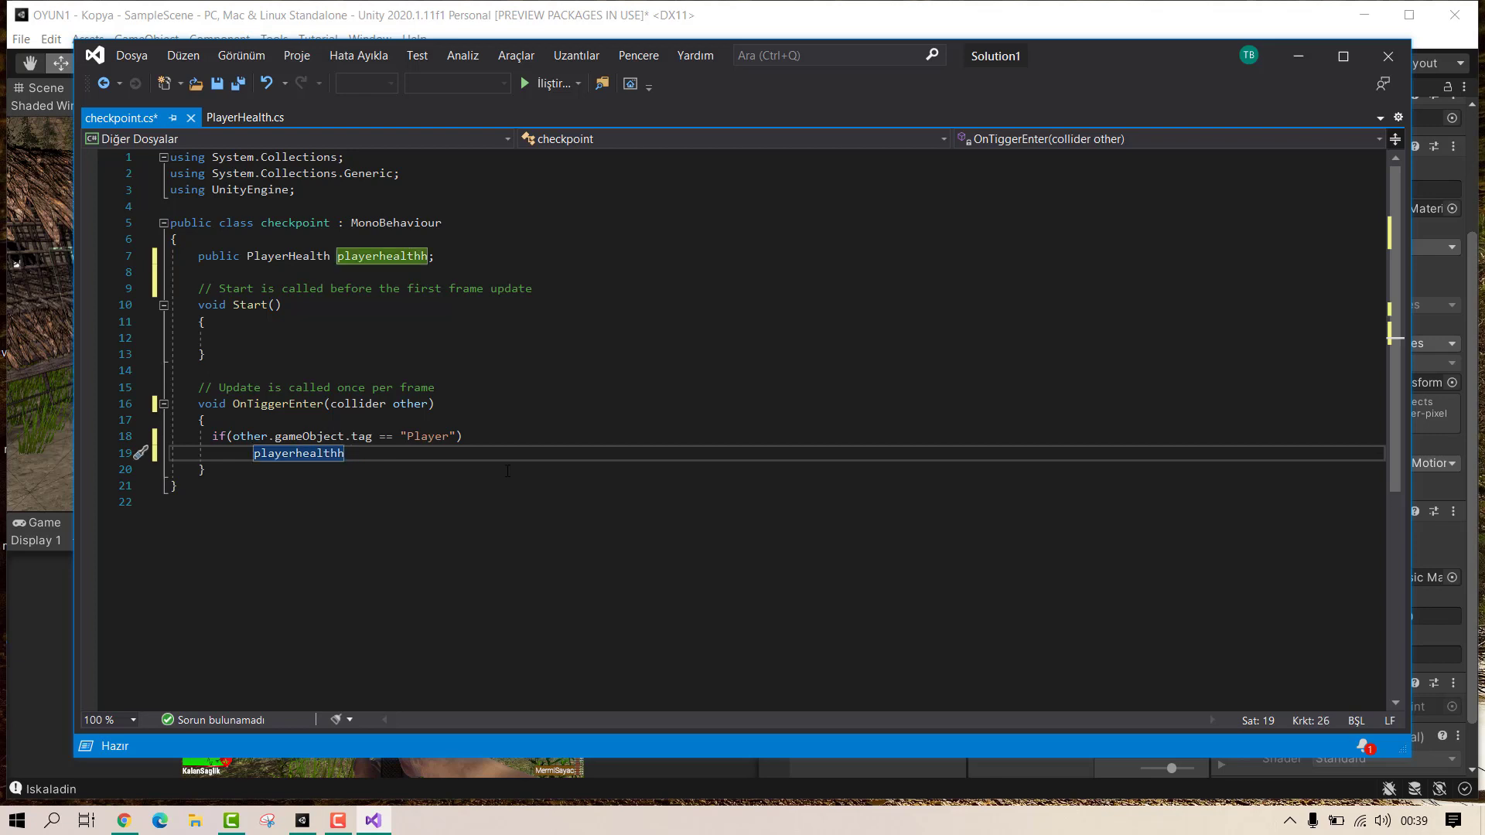
{"action": "type", "text": ".che"}
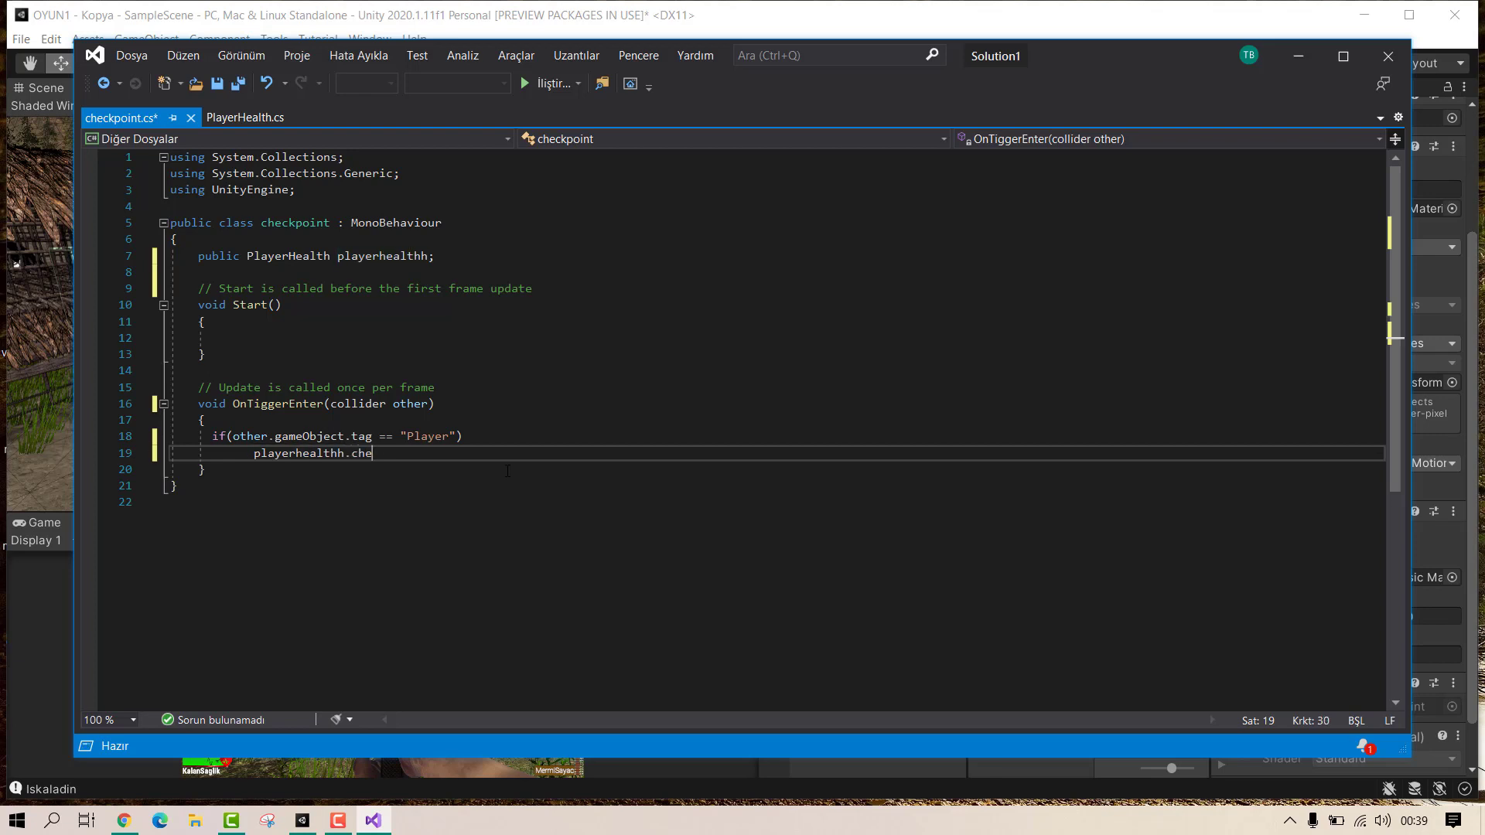
{"action": "type", "text": "ckpoin"}
{"action": "key", "text": "BackSpace"}
{"action": "key", "text": "BackSpace"}
{"action": "type", "text": "s"}
{"action": "type", "text": " ="}
{"action": "type", "text": " other"}
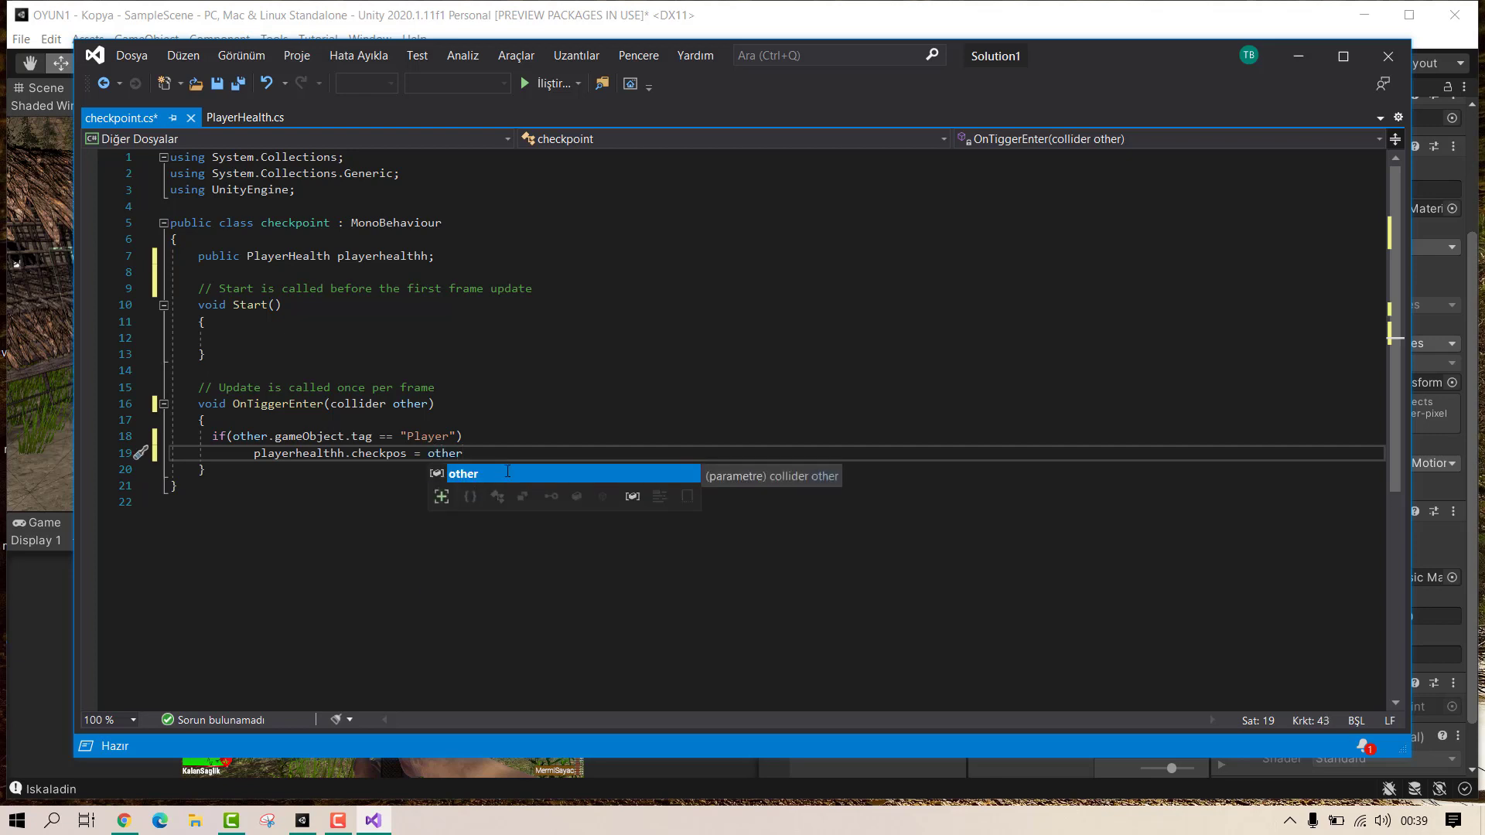
{"action": "type", "text": ".trans"}
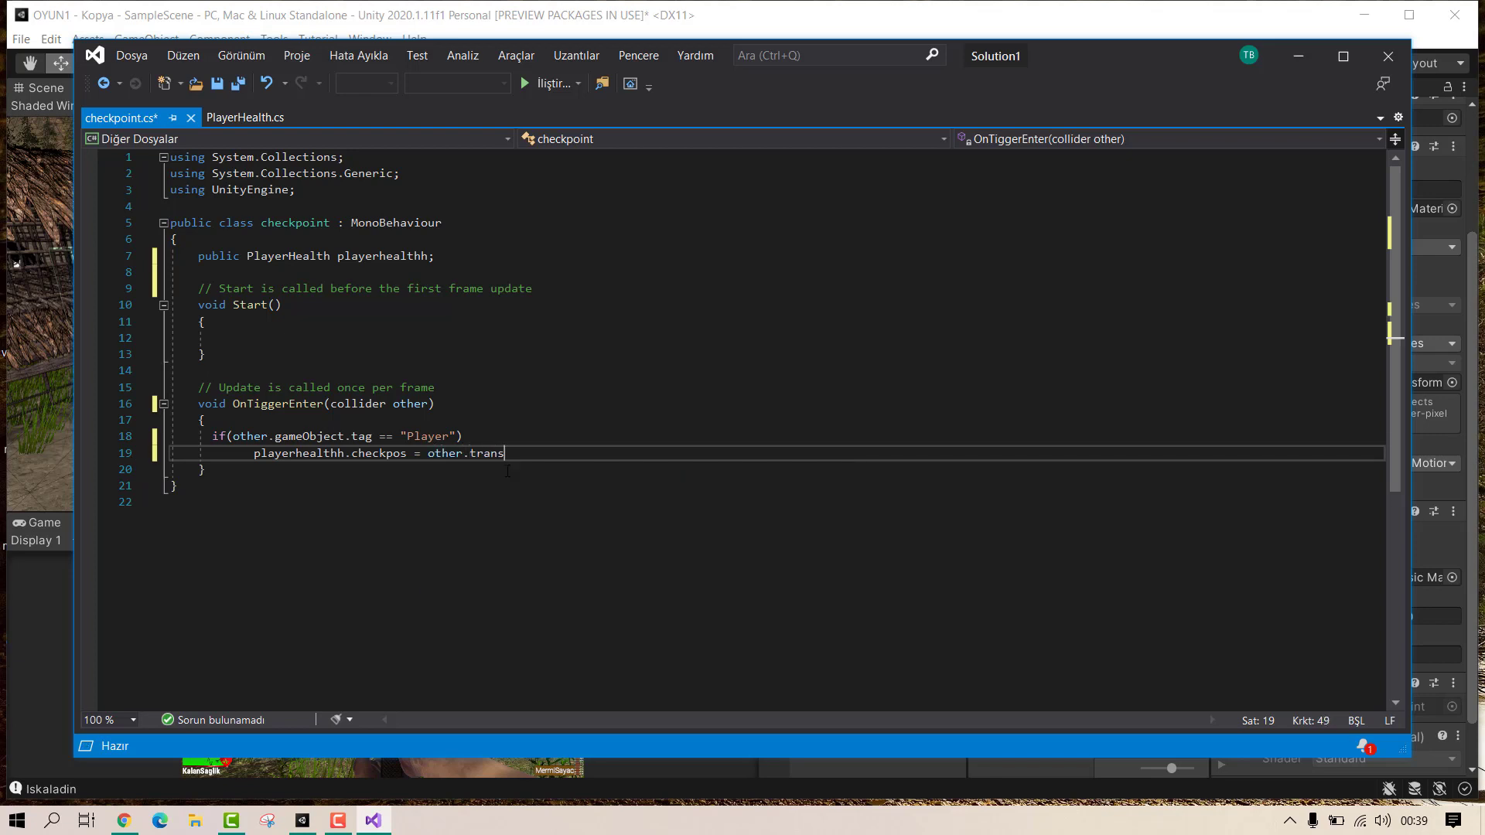
{"action": "type", "text": "form."}
{"action": "type", "text": "position;"}
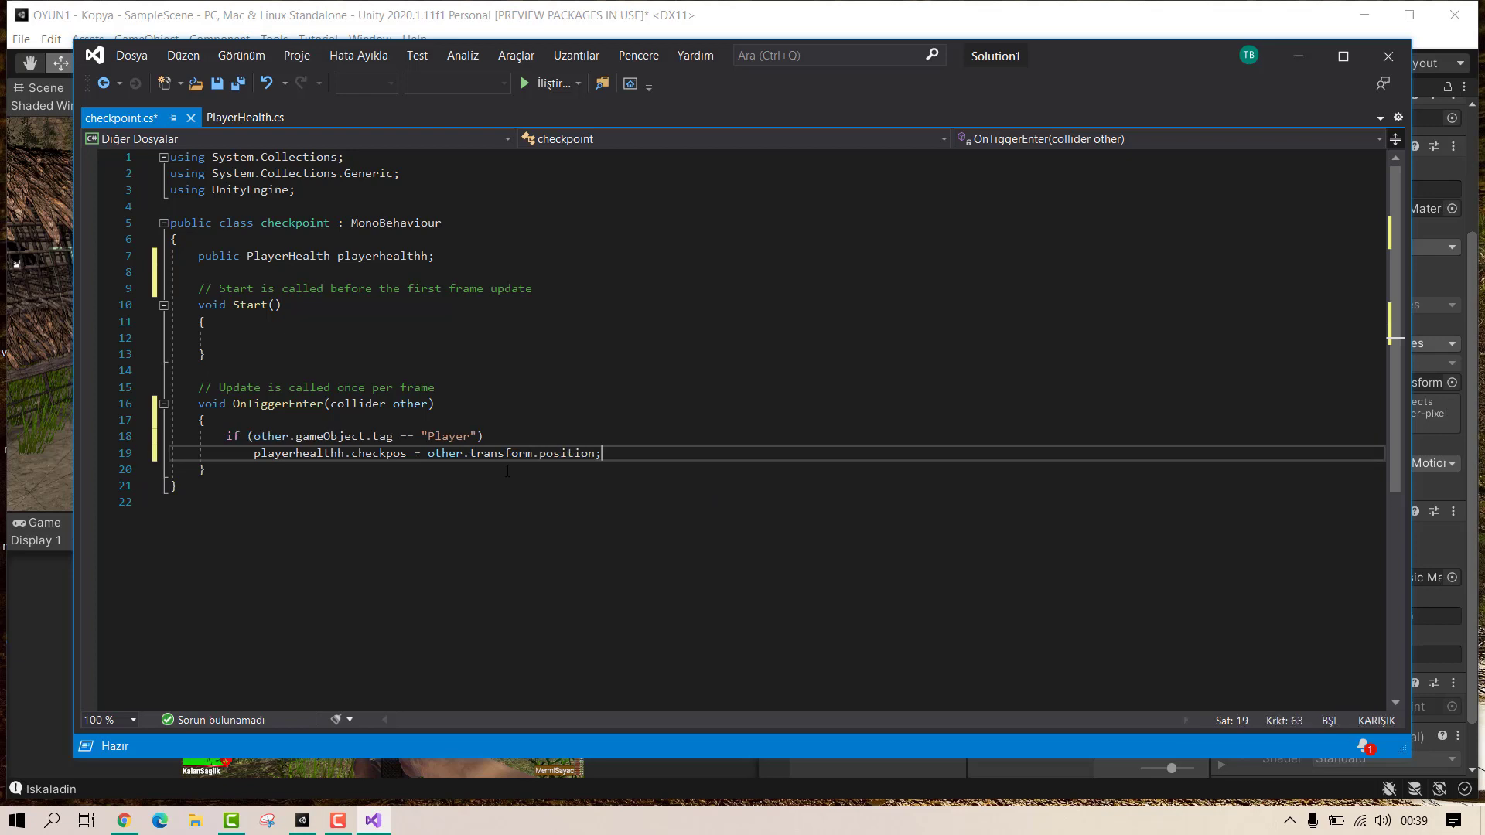
Step: Compare checkpos against PlayerHealth.cs, save checkpoint.cs, and return to PlayerDead's respawn line
{"action": "left_click", "coordinate": [296, 453]}
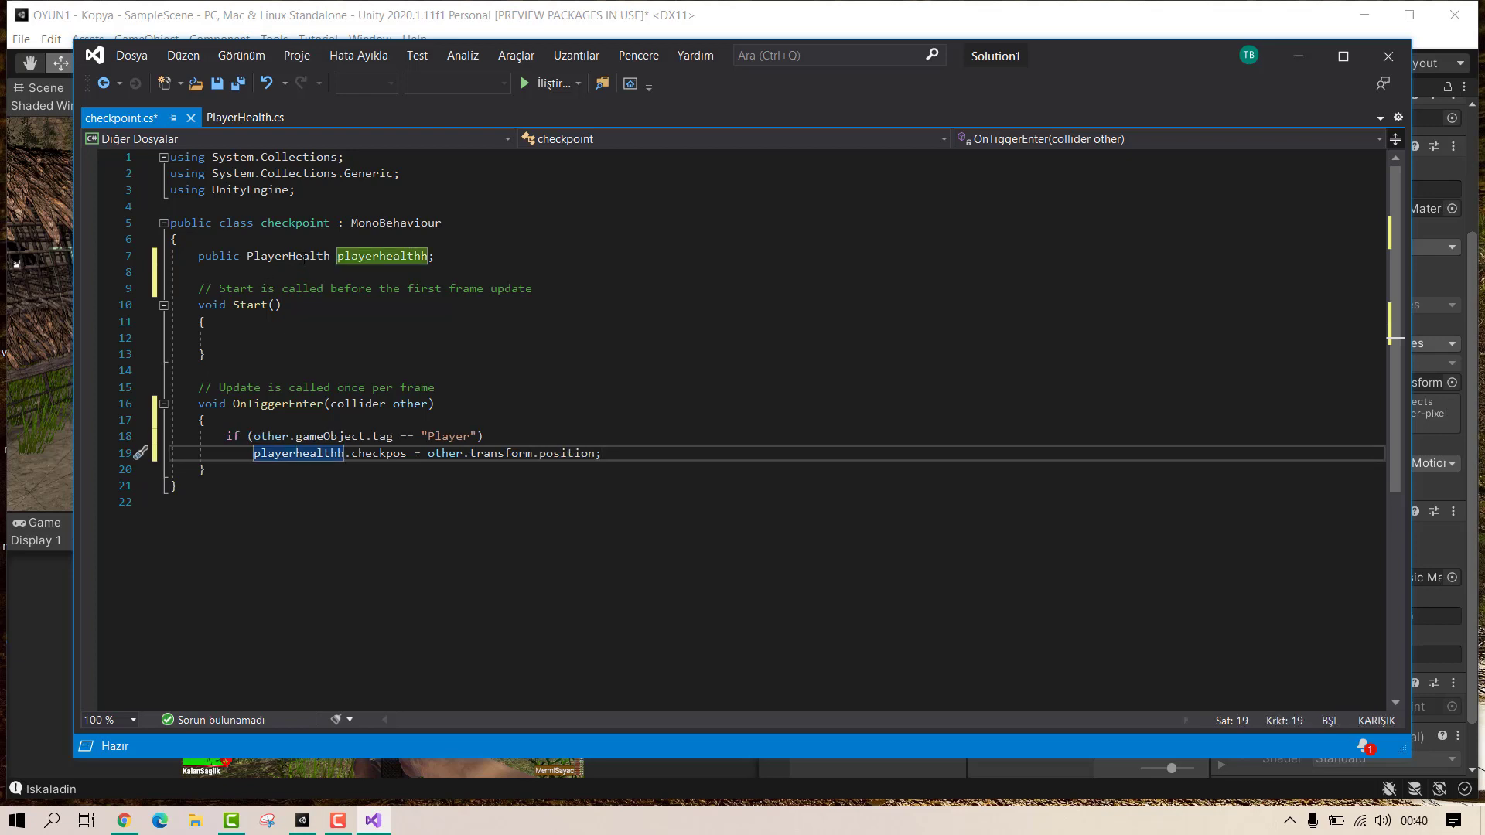
{"action": "left_click", "coordinate": [379, 454]}
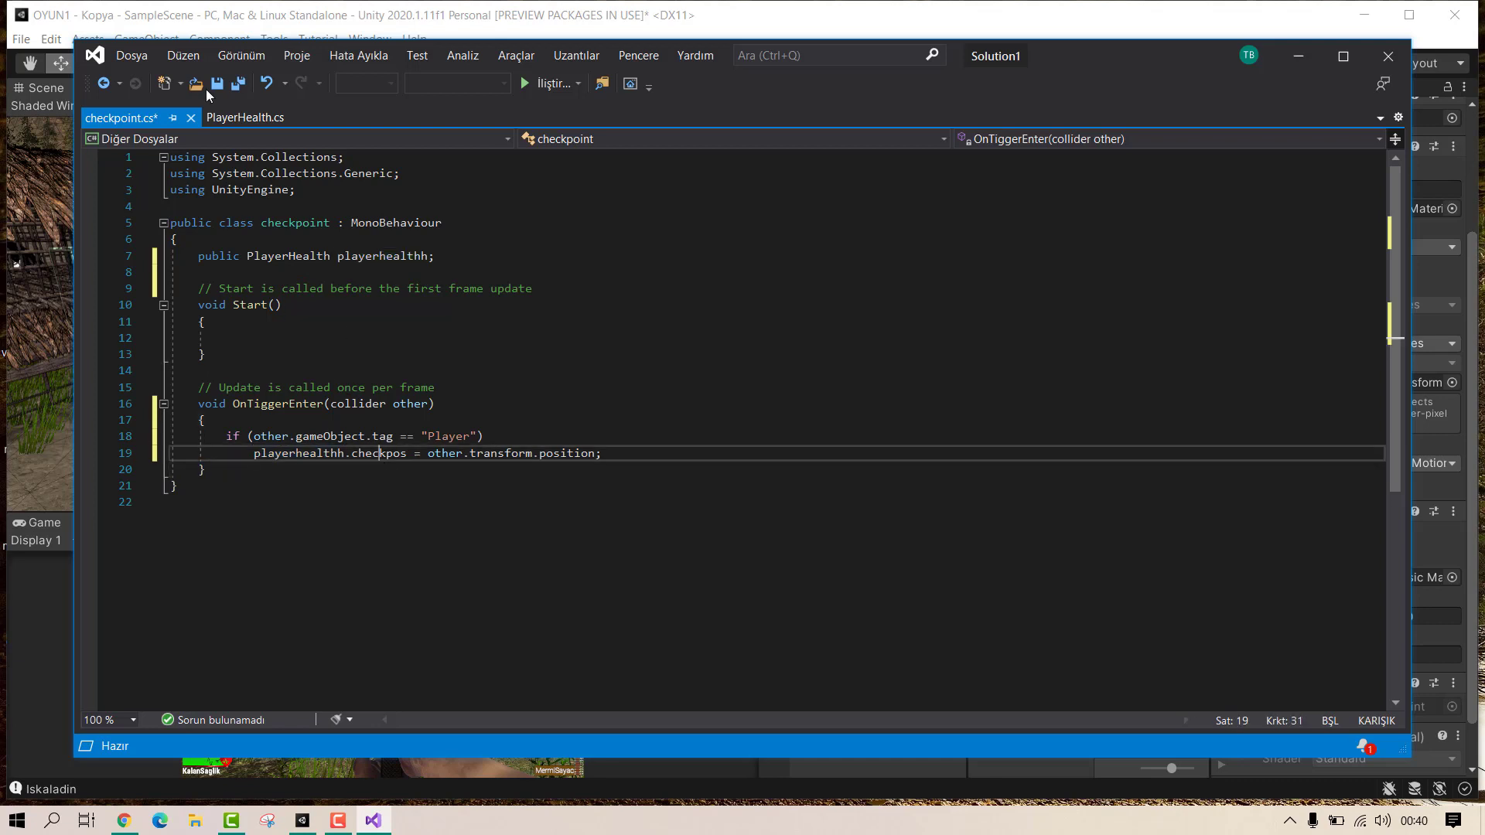
{"action": "left_click", "coordinate": [245, 117]}
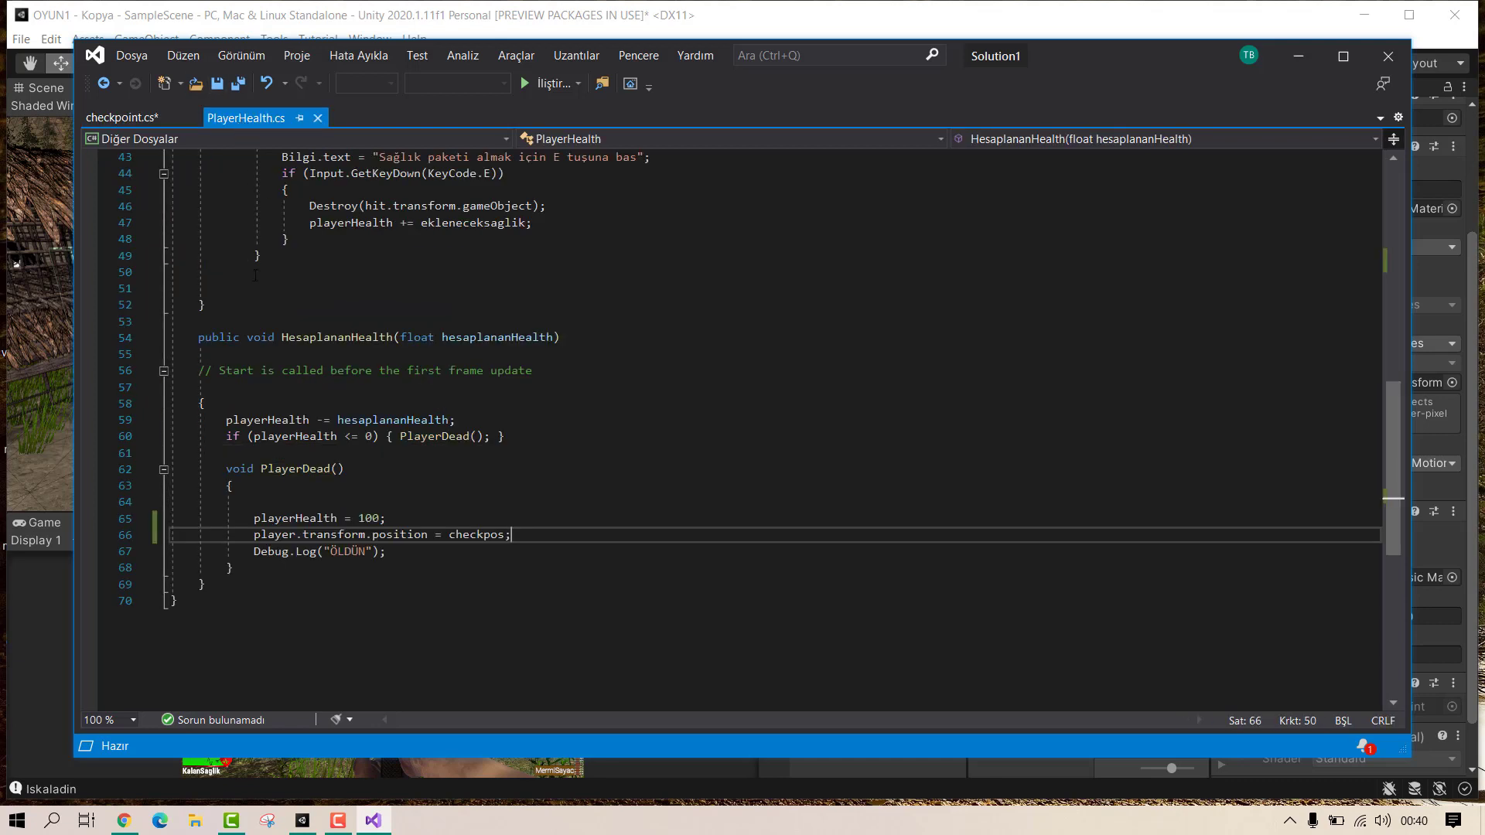
{"action": "double_click", "coordinate": [496, 535]}
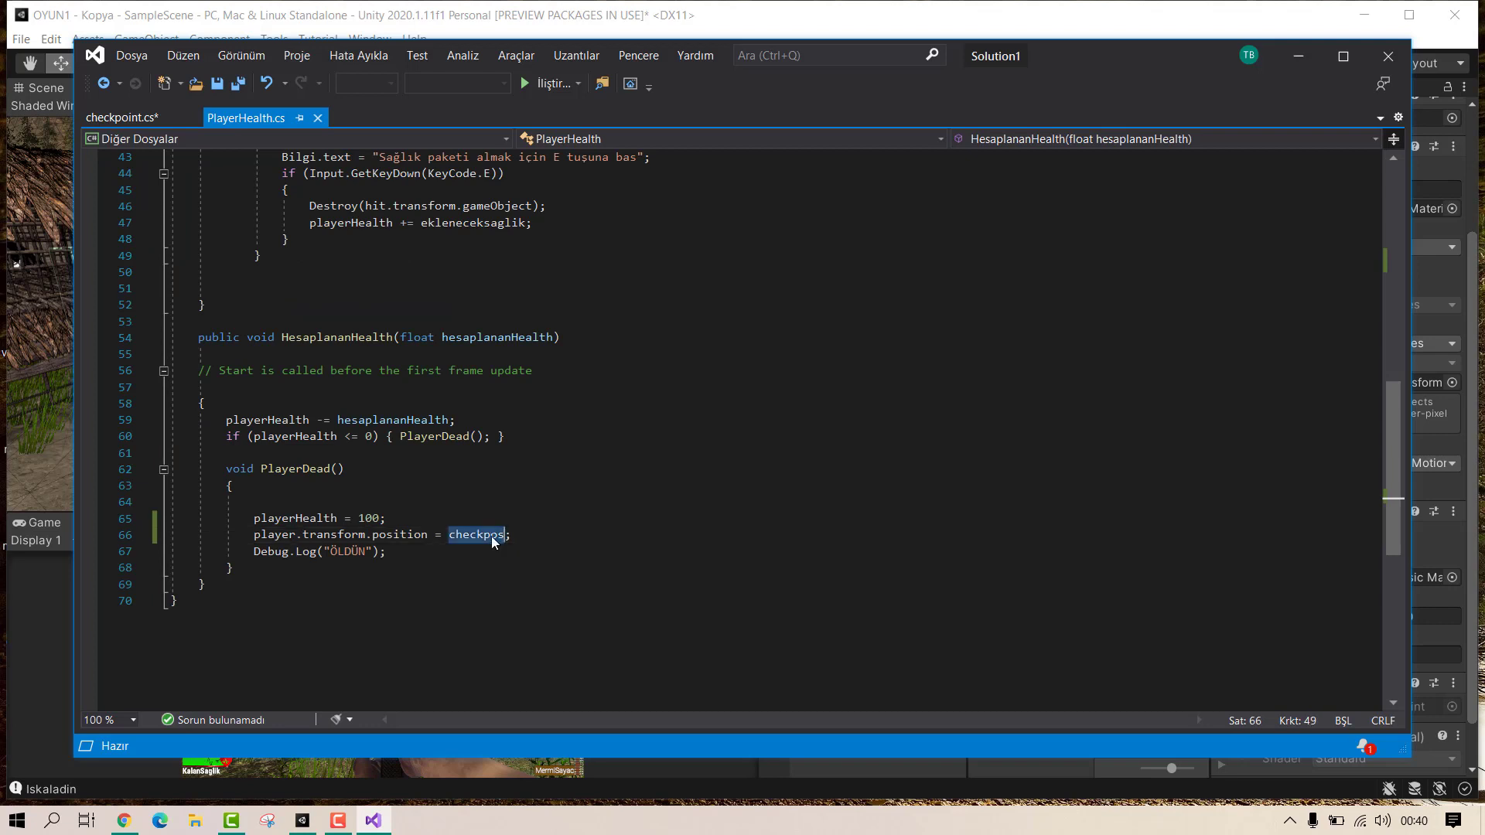
{"action": "left_click", "coordinate": [103, 120]}
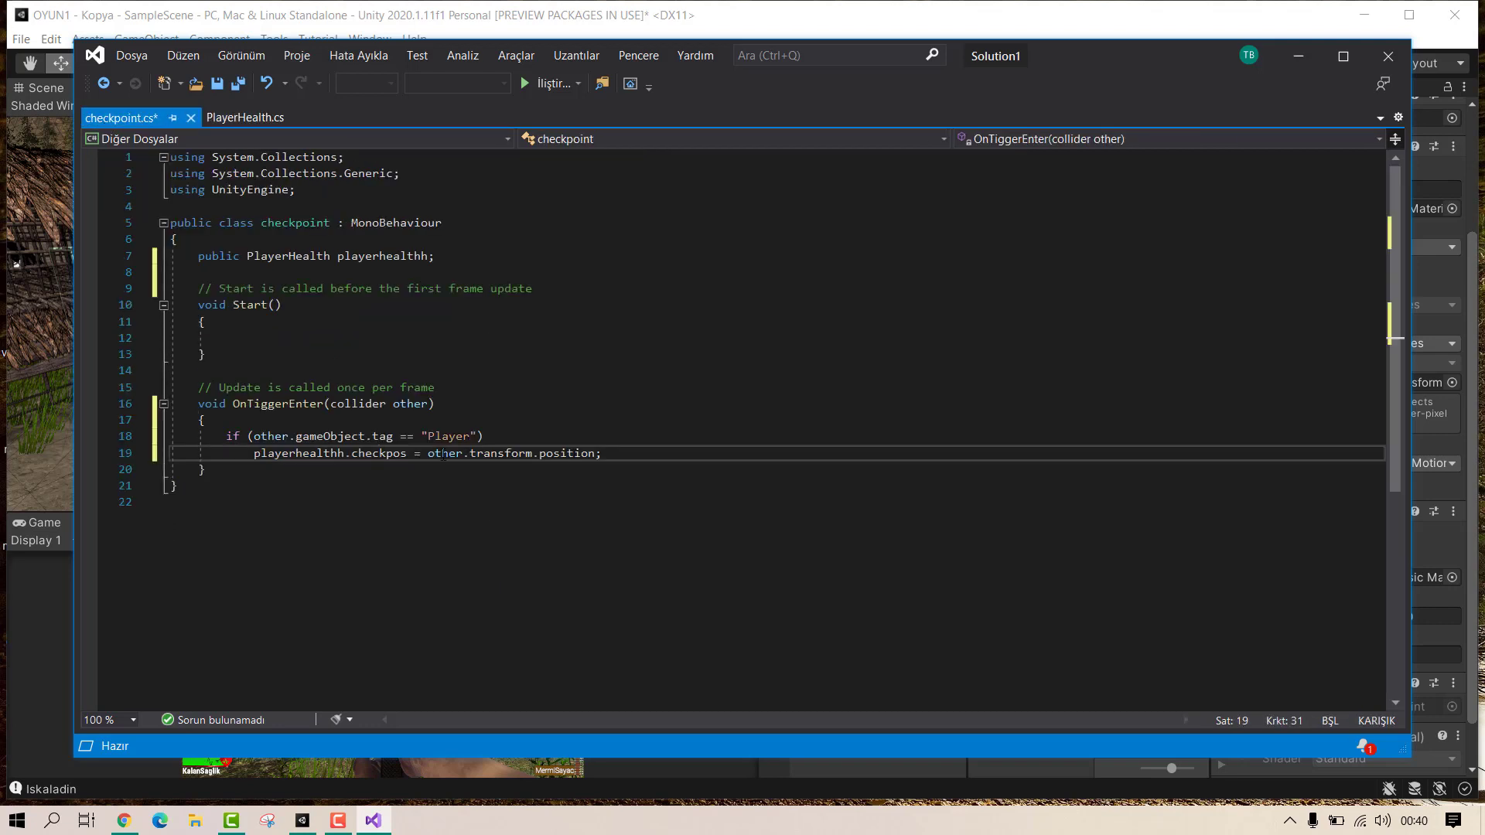
{"action": "left_click_drag", "start_coordinate": [429, 454], "coordinate": [603, 462]}
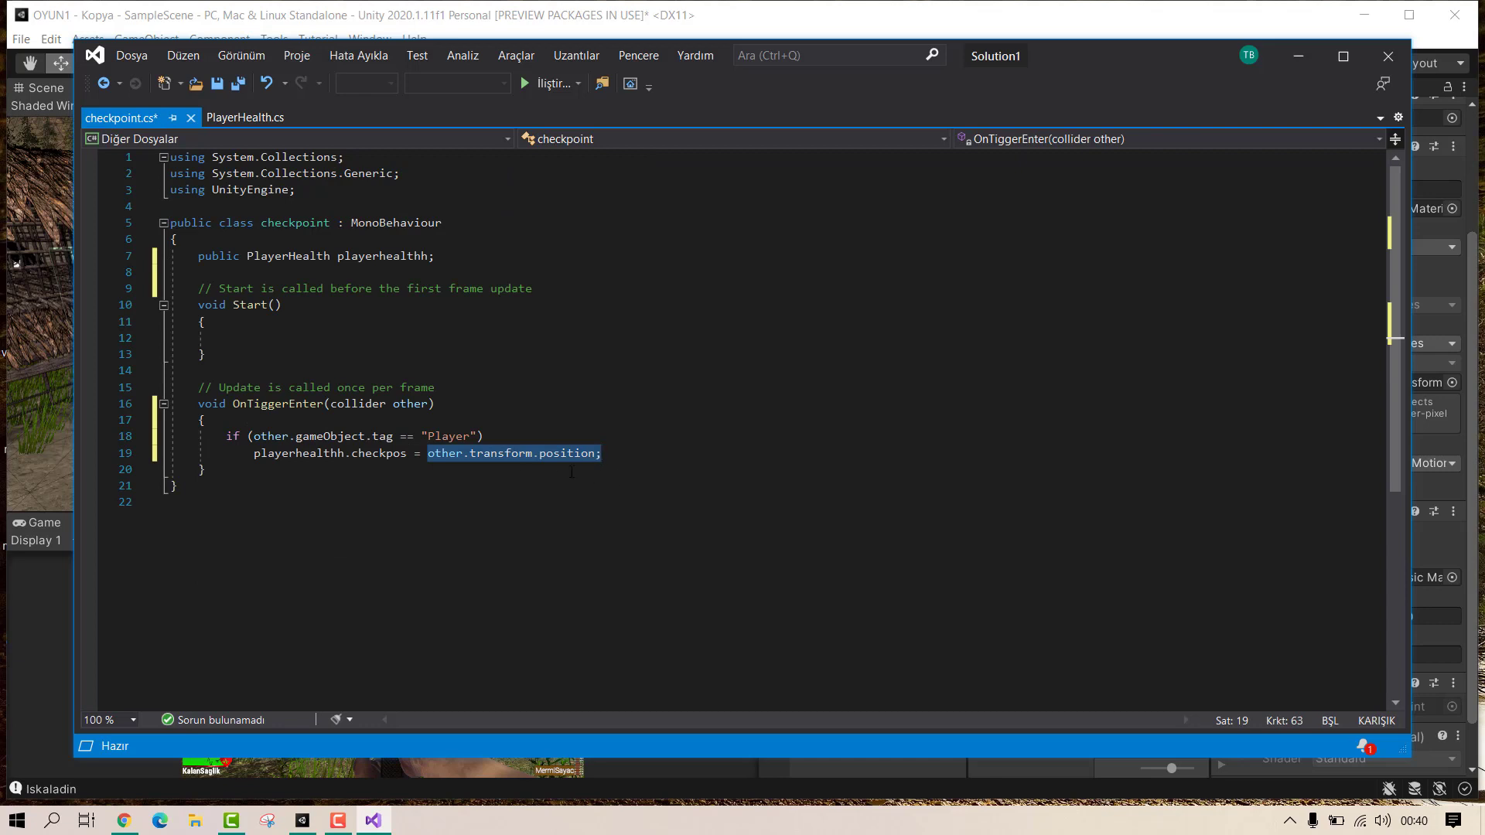
{"action": "left_click", "coordinate": [636, 457]}
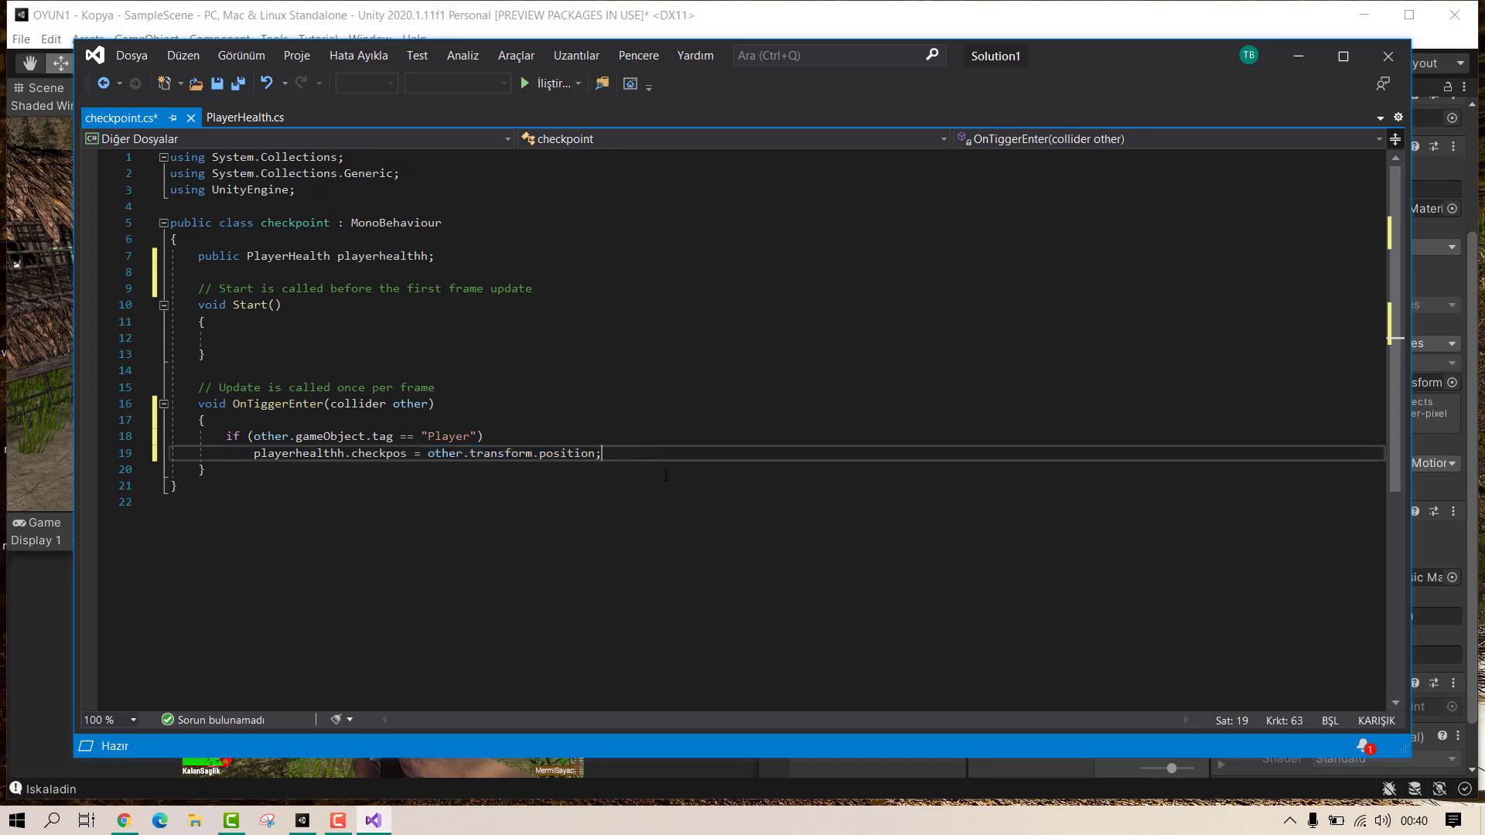
{"action": "key", "text": "ctrl+s"}
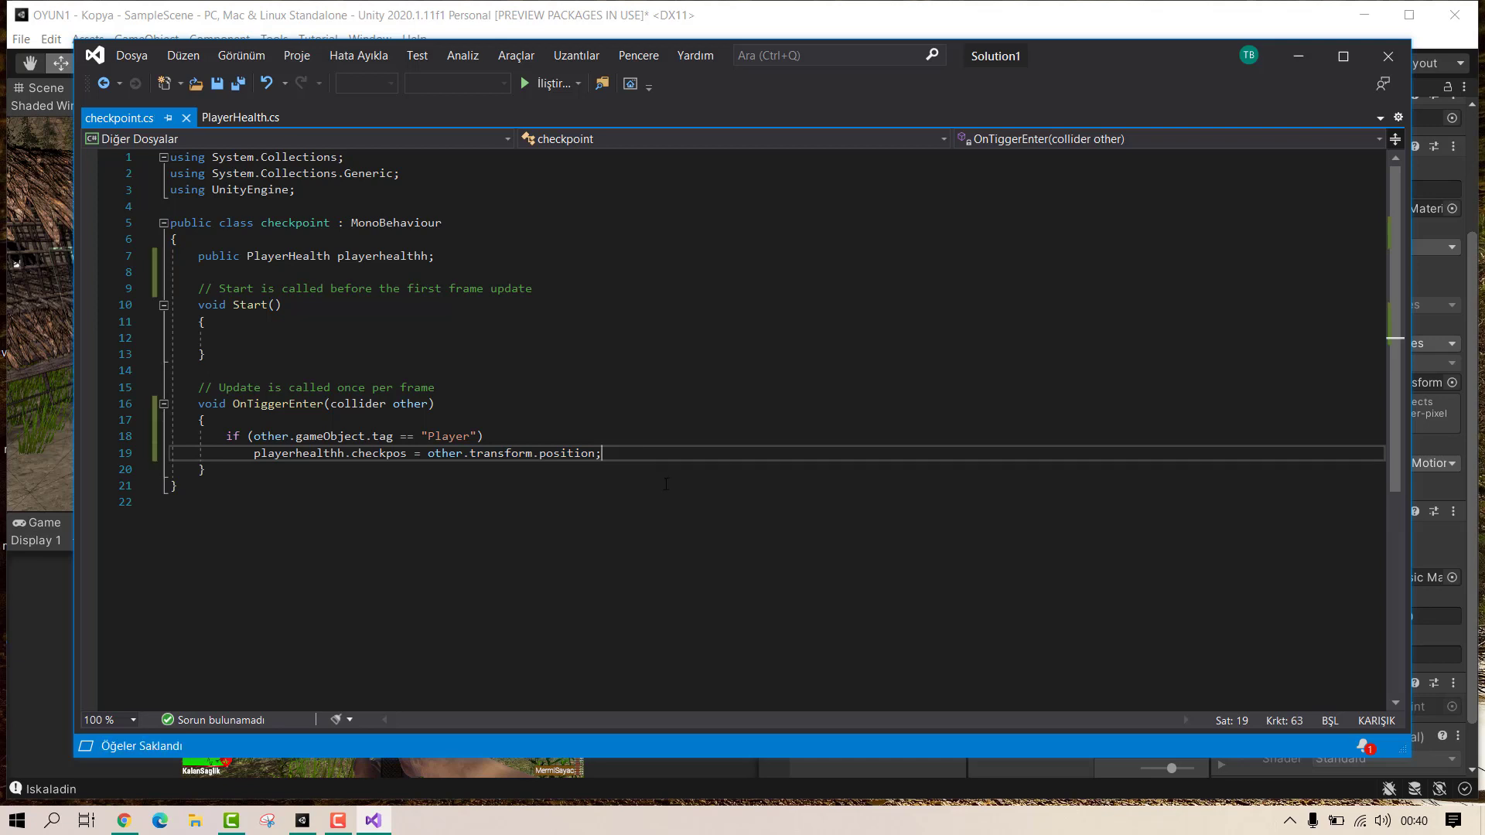
{"action": "left_click", "coordinate": [243, 119]}
{"action": "left_click", "coordinate": [611, 535]}
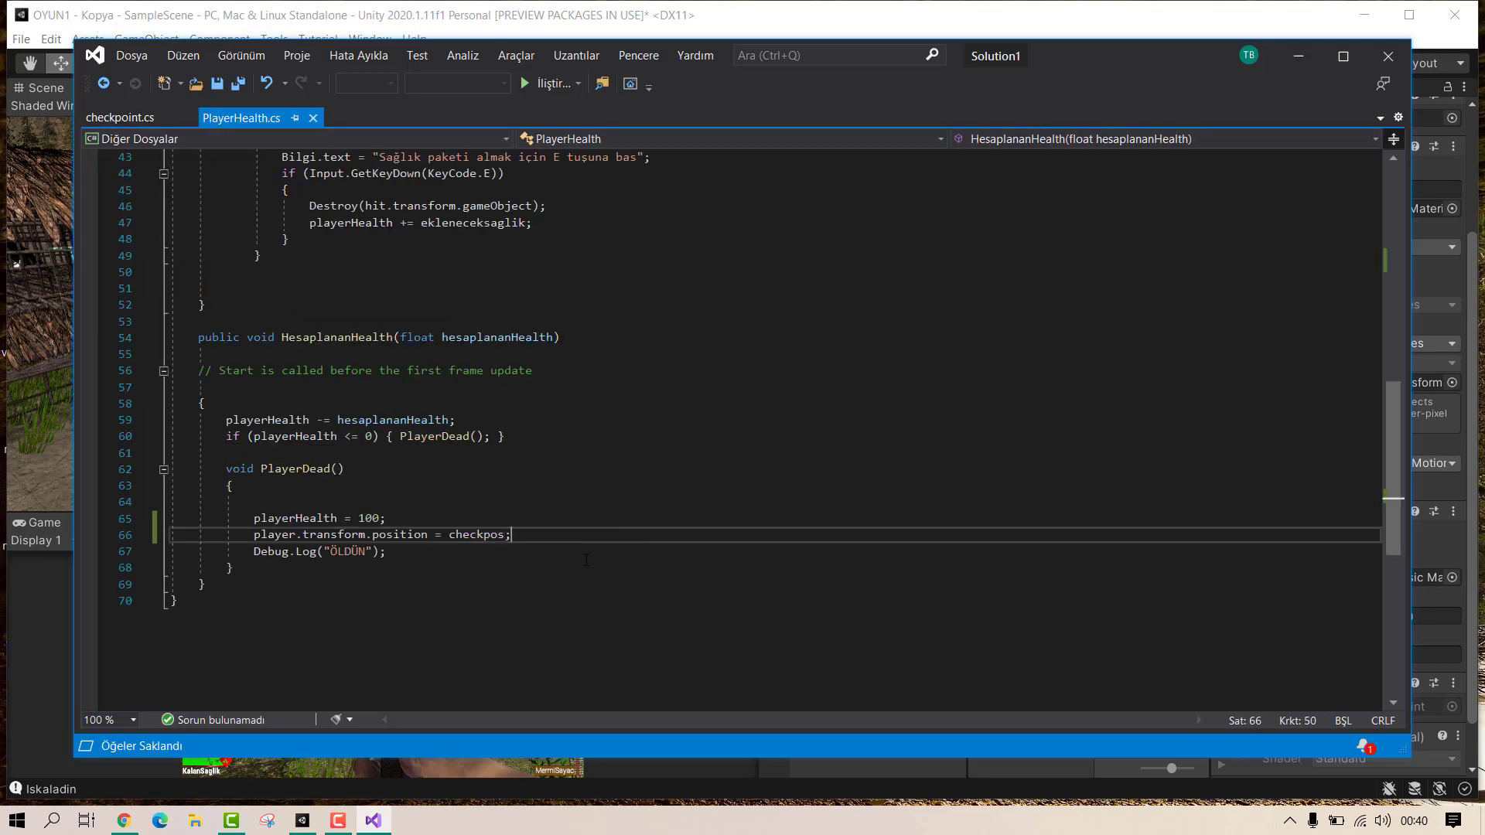
Step: Check Unity's console for the CS0246 compile error, then return to the script
{"action": "left_click", "coordinate": [1301, 59]}
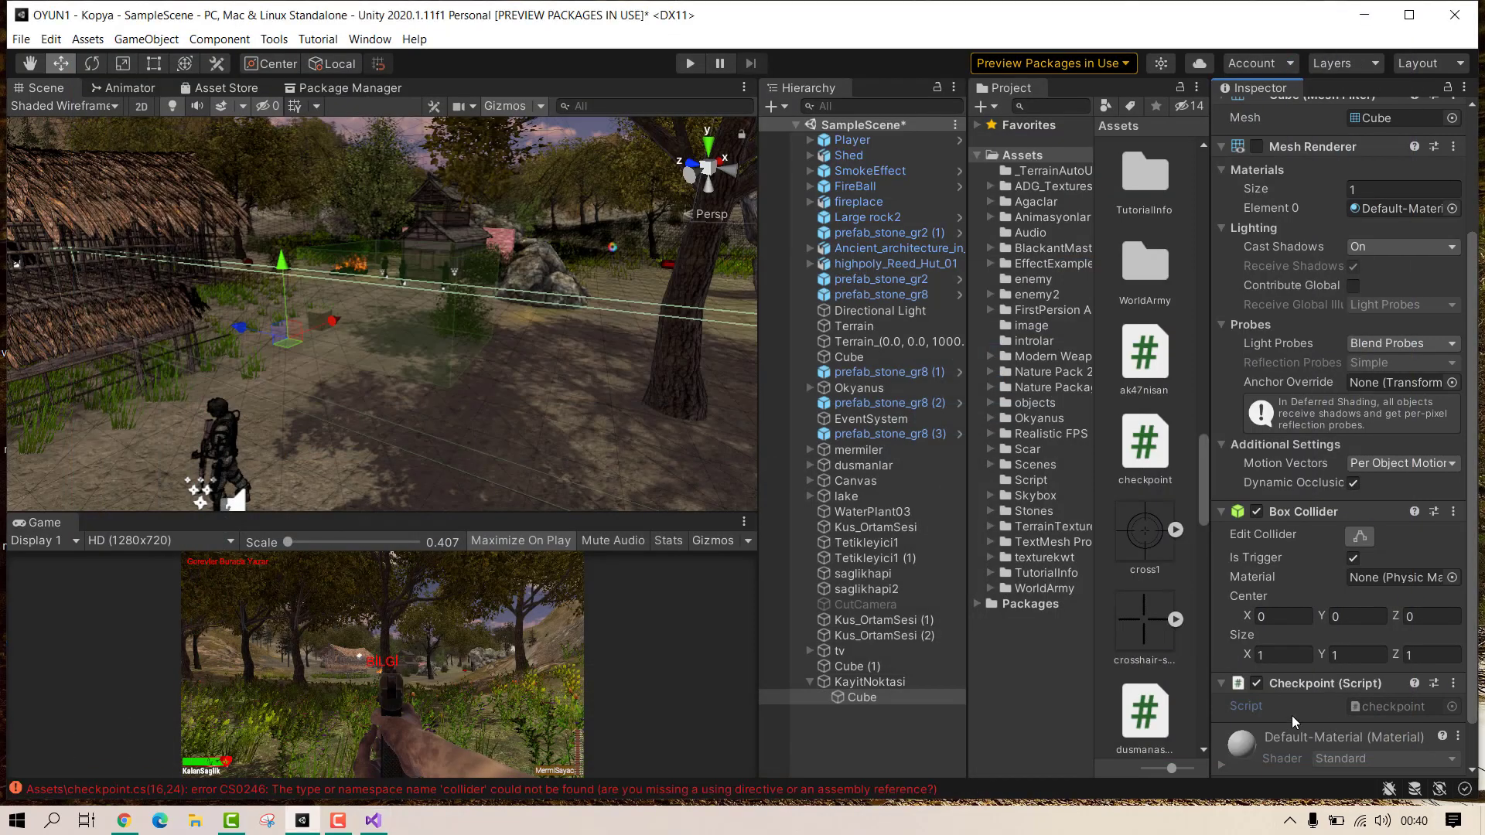
{"action": "left_click", "coordinate": [495, 790]}
{"action": "key", "text": "alt+Tab"}
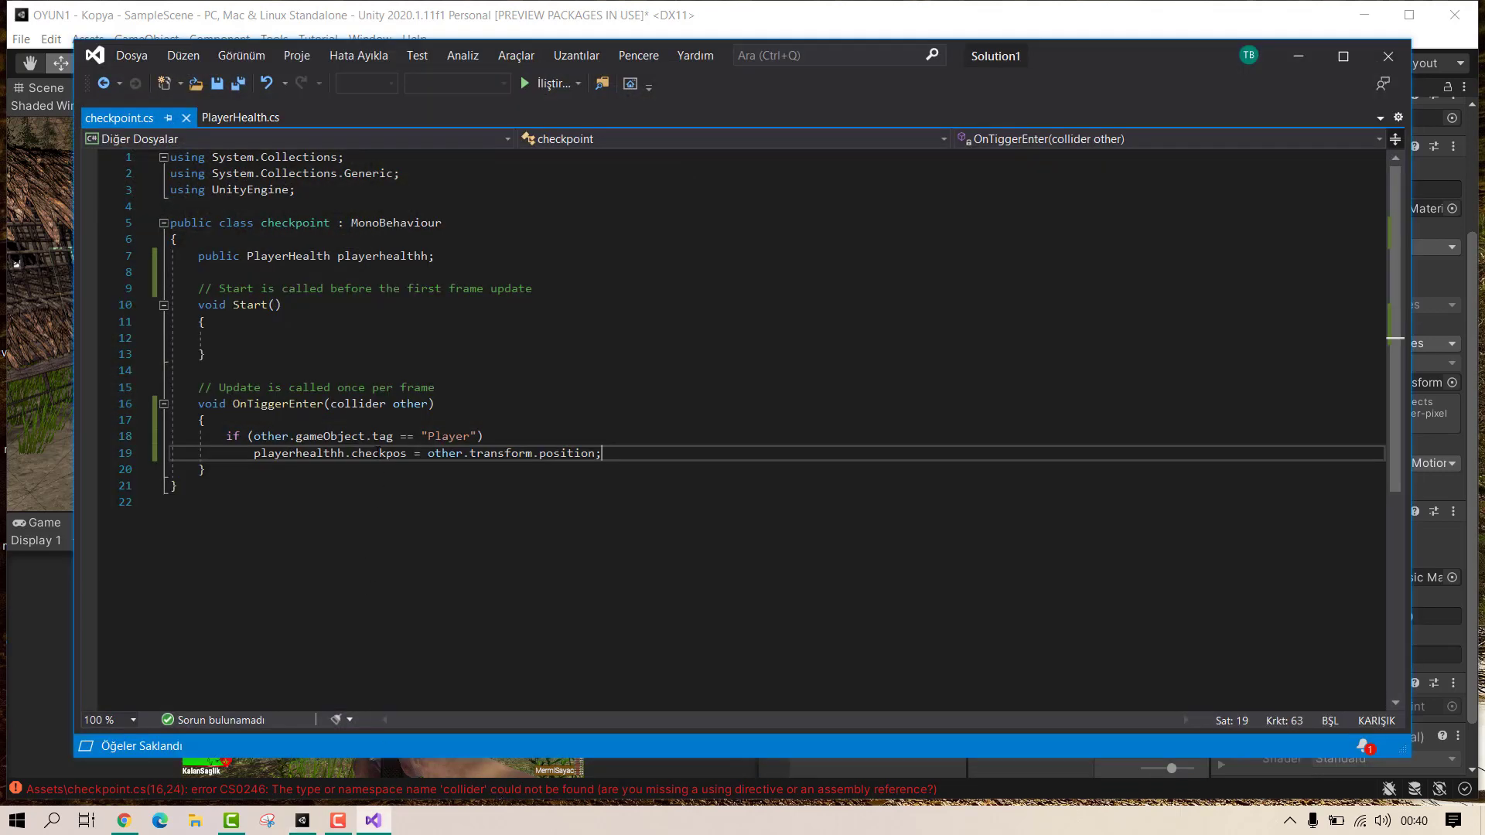
Step: Fix the typos to Collider and OnTriggerEnter, save checkpoint.cs, and switch back to Unity
{"action": "left_click", "coordinate": [332, 403]}
{"action": "key", "text": "Delete"}
{"action": "type", "text": "C"}
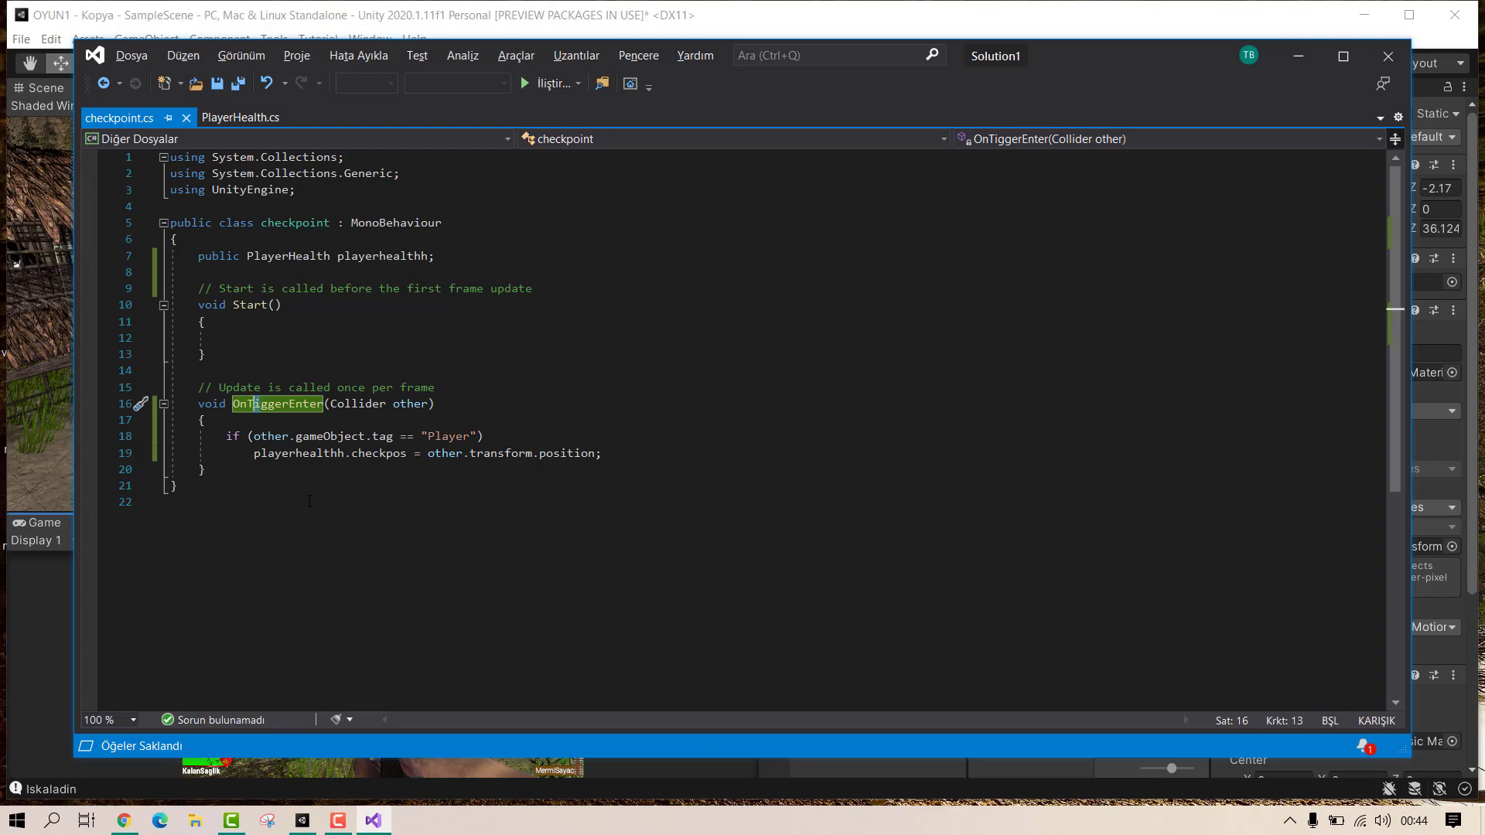
{"action": "key", "text": "Delete"}
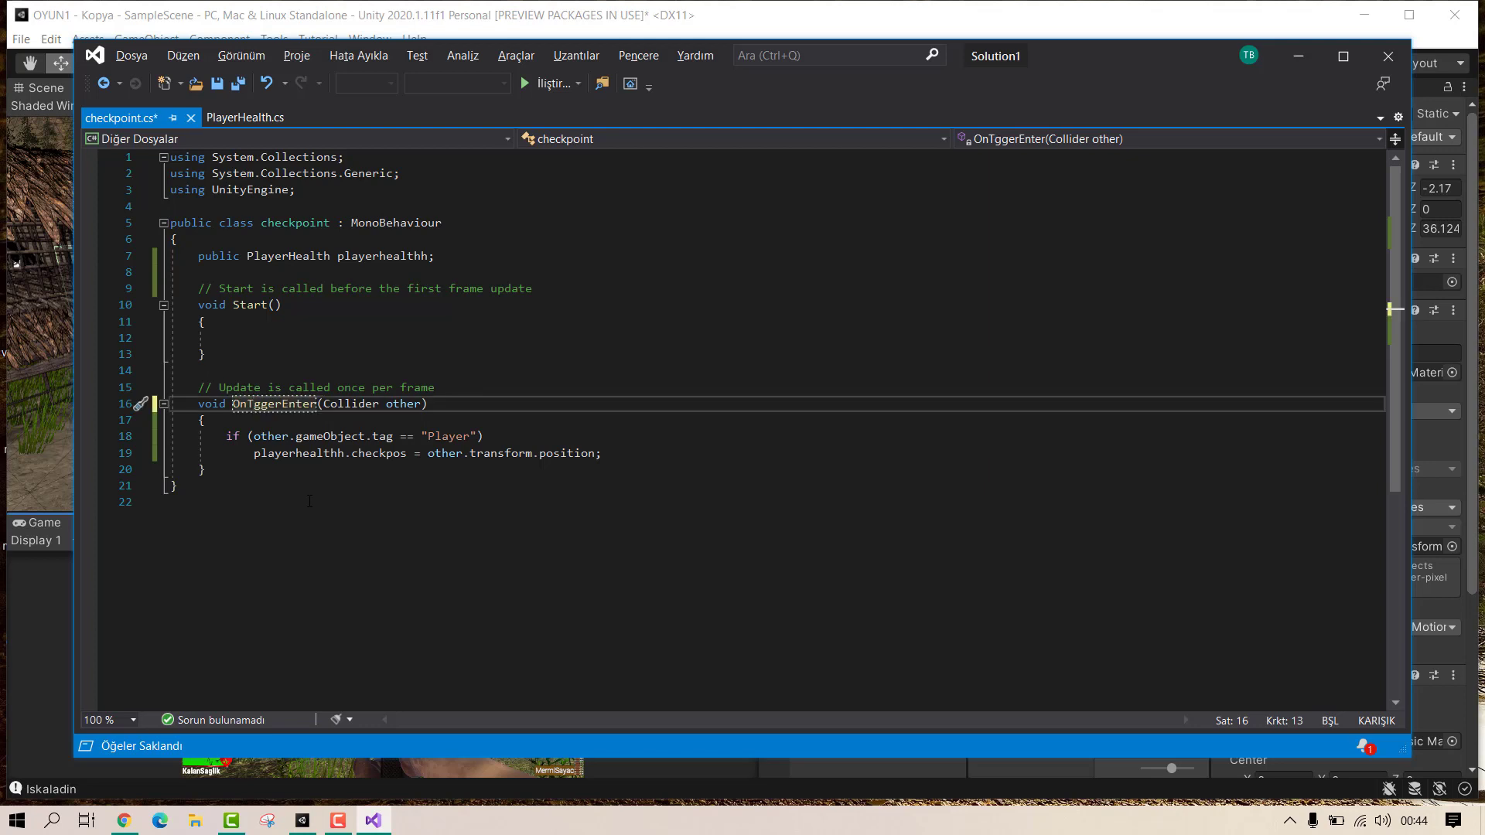
{"action": "type", "text": "r"}
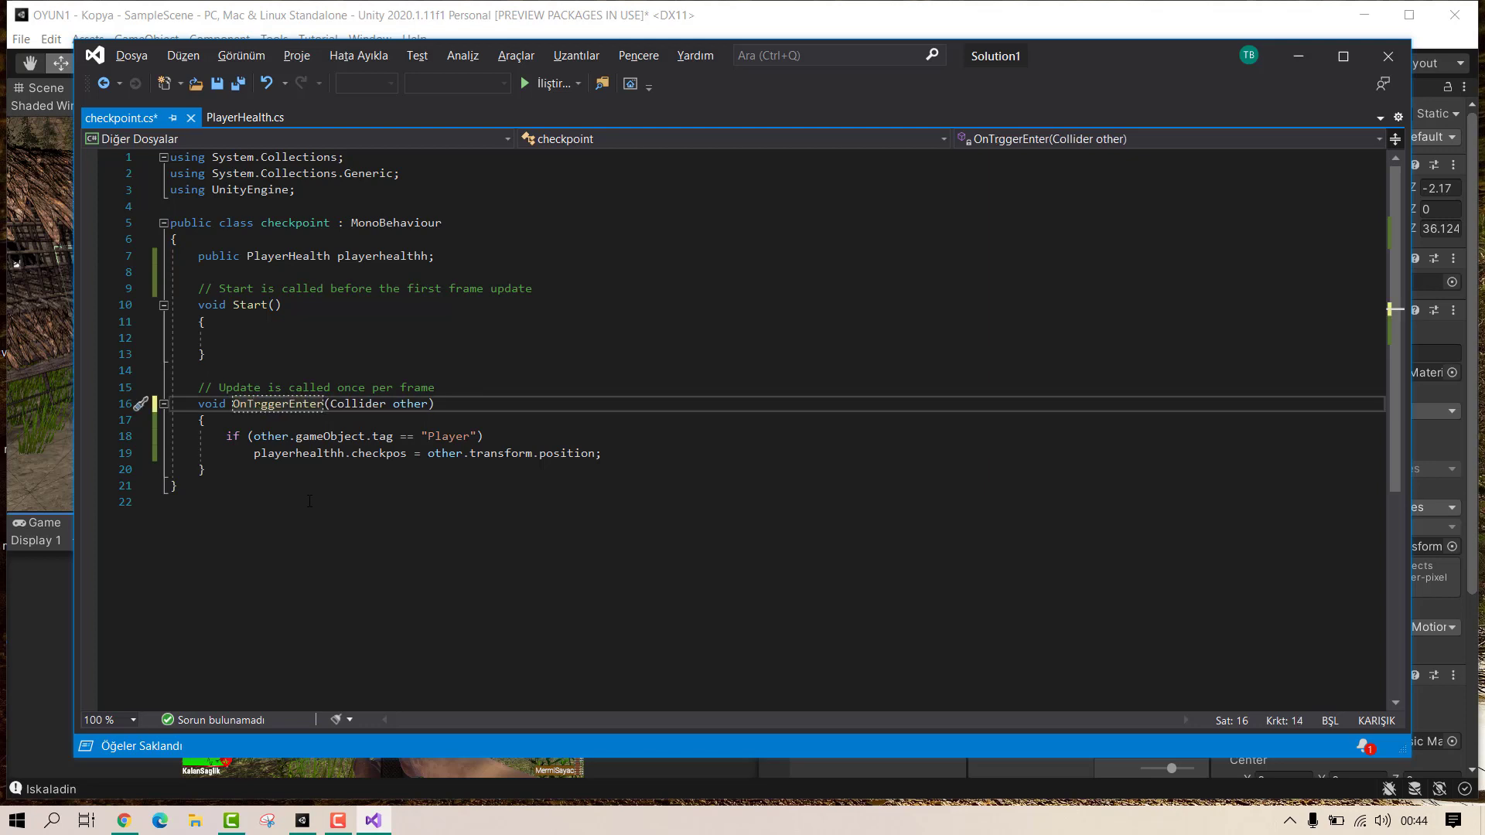
{"action": "type", "text": "i"}
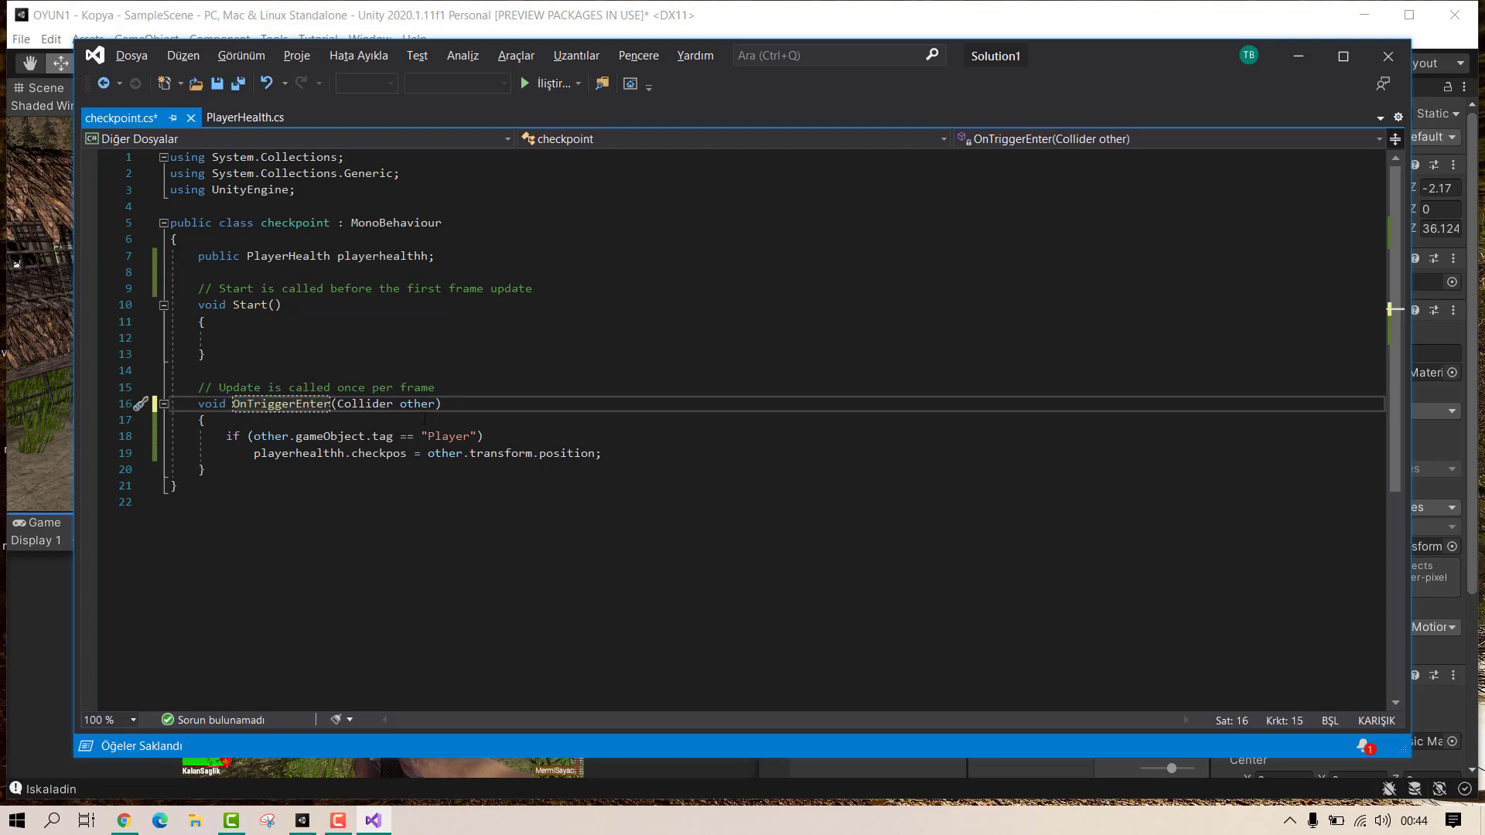
{"action": "key", "text": "End"}
{"action": "key", "text": "ctrl+s"}
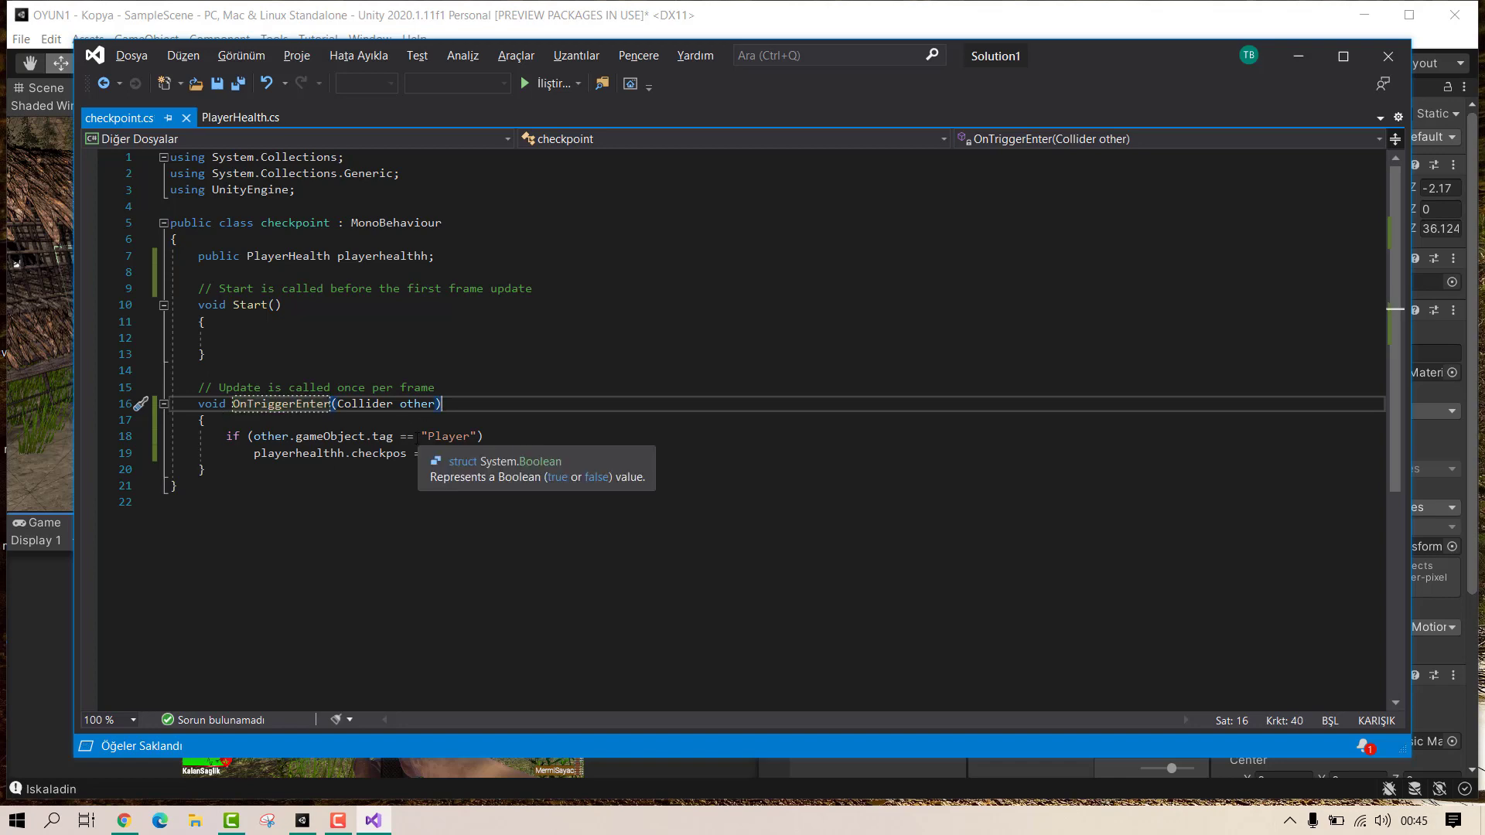
{"action": "key", "text": "alt+Tab"}
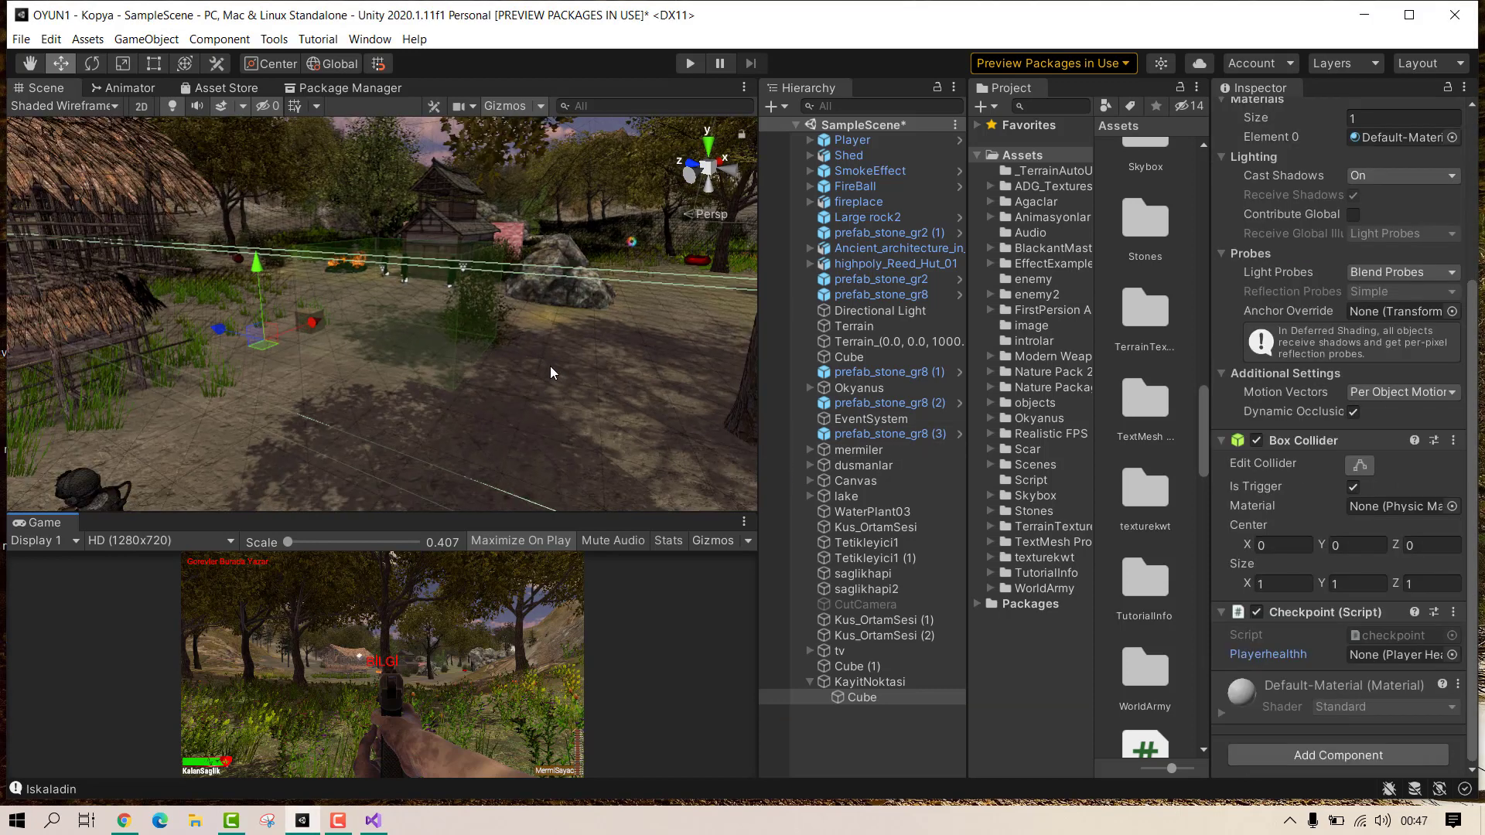
Step: Assign the Player object to the Cube's Playerhealthh field and enter Play mode
{"action": "right_click_drag", "start_coordinate": [550, 365], "coordinate": [505, 365]}
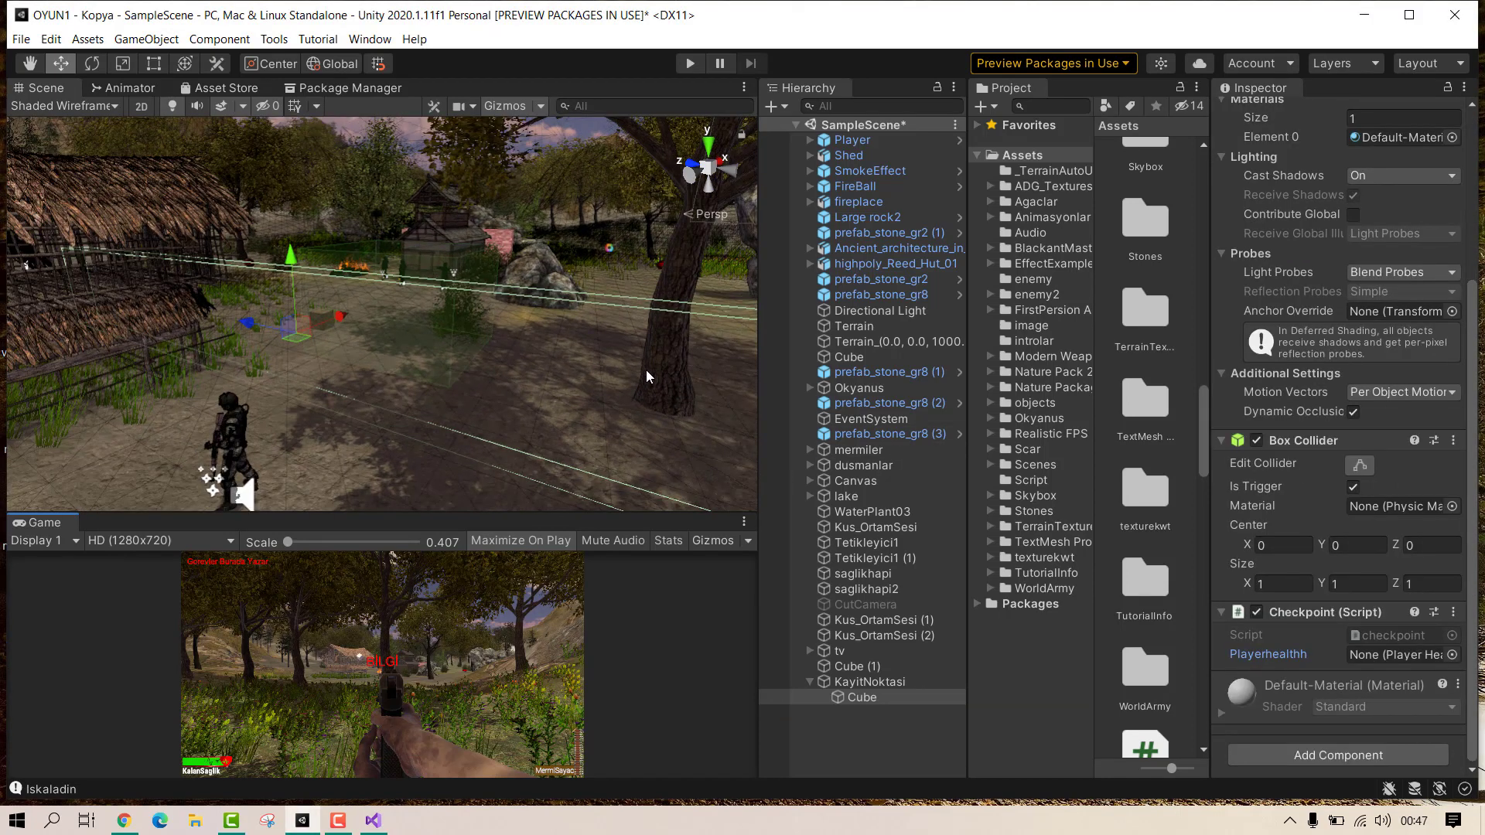
{"action": "right_click_drag", "start_coordinate": [646, 377], "coordinate": [785, 408]}
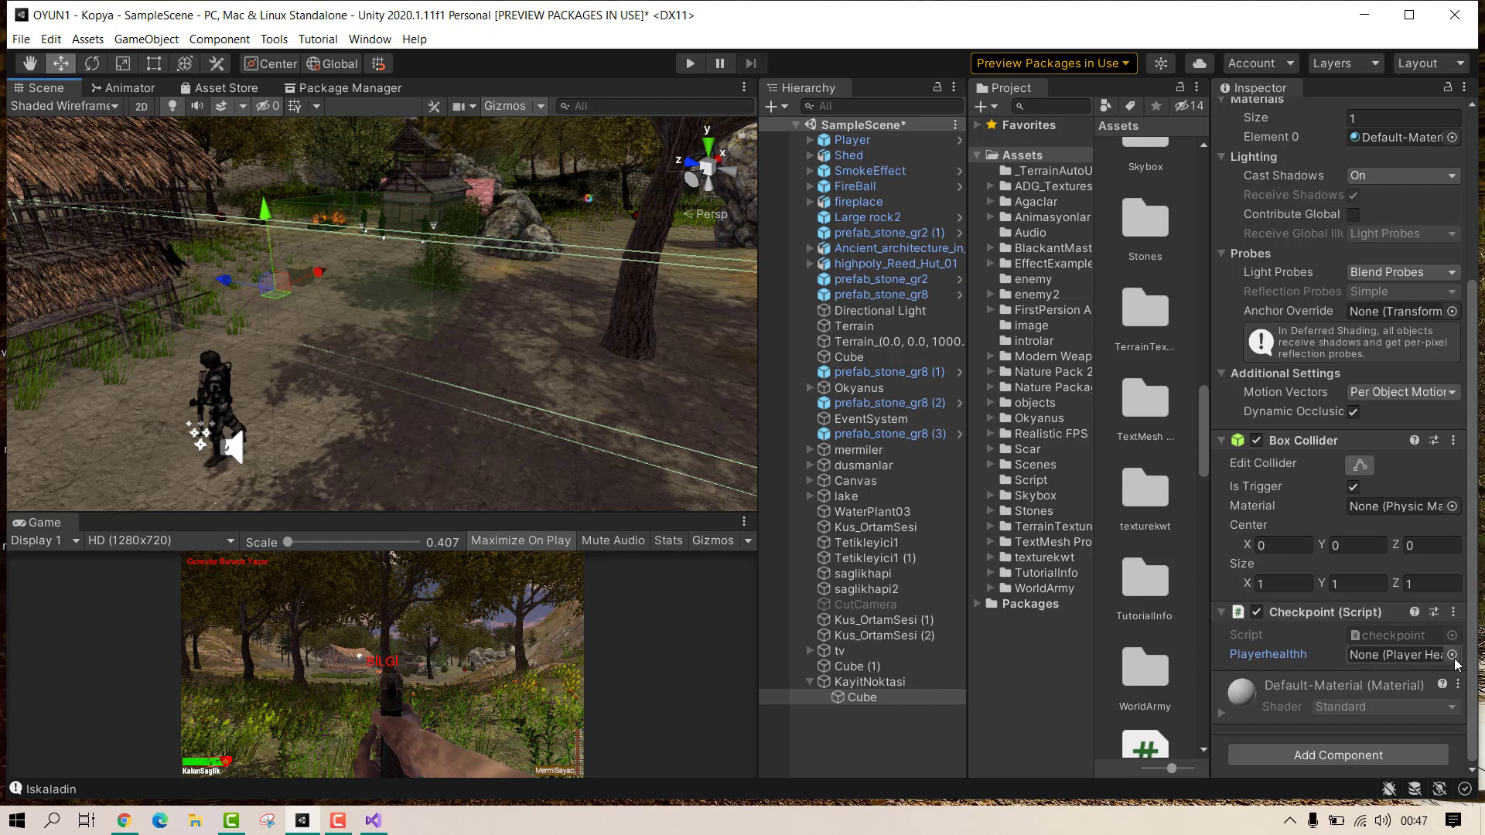
{"action": "left_click", "coordinate": [1452, 655]}
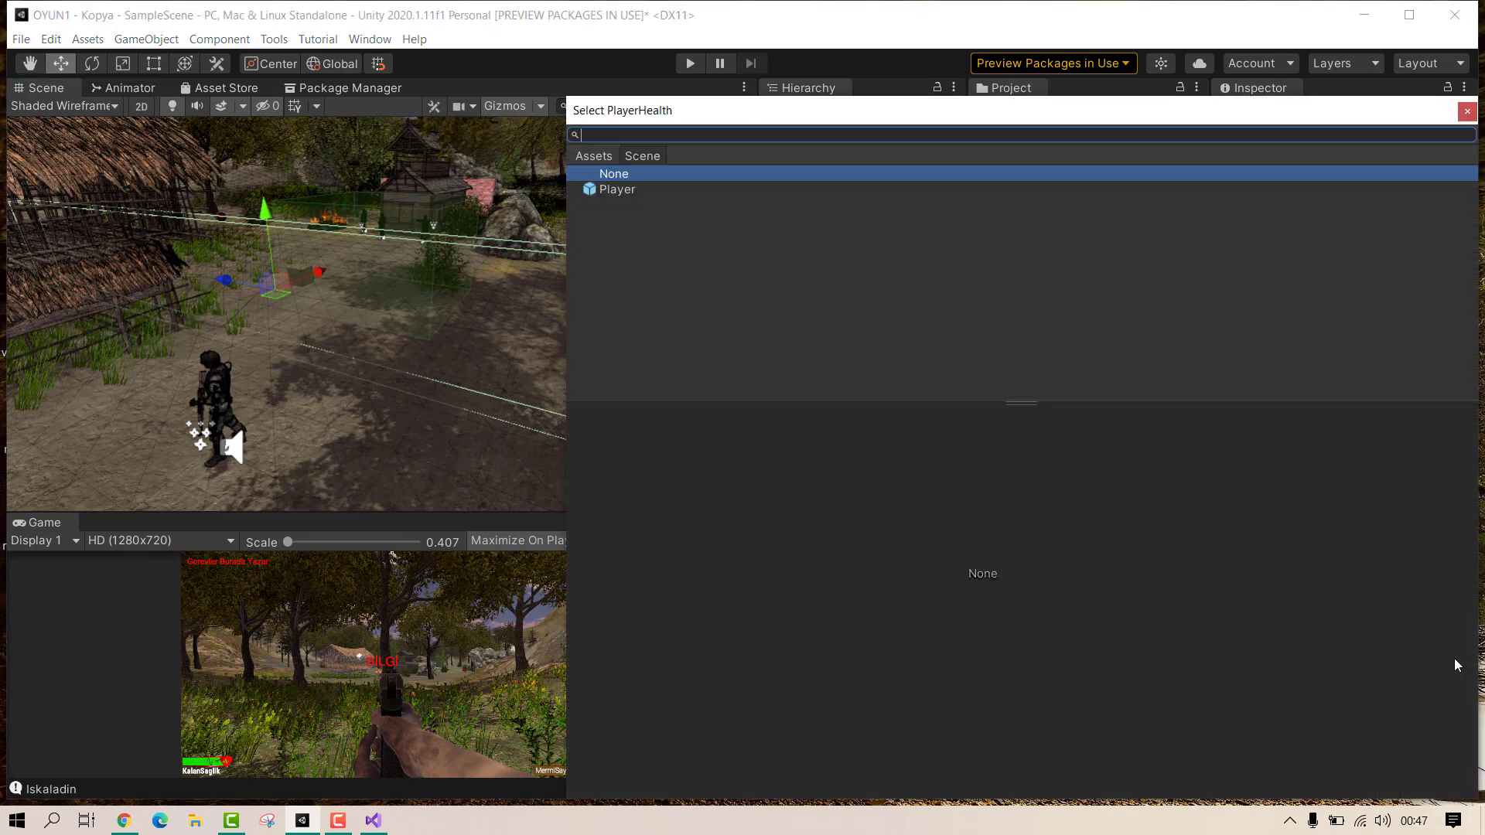
{"action": "left_click", "coordinate": [597, 192]}
{"action": "double_click", "coordinate": [596, 191]}
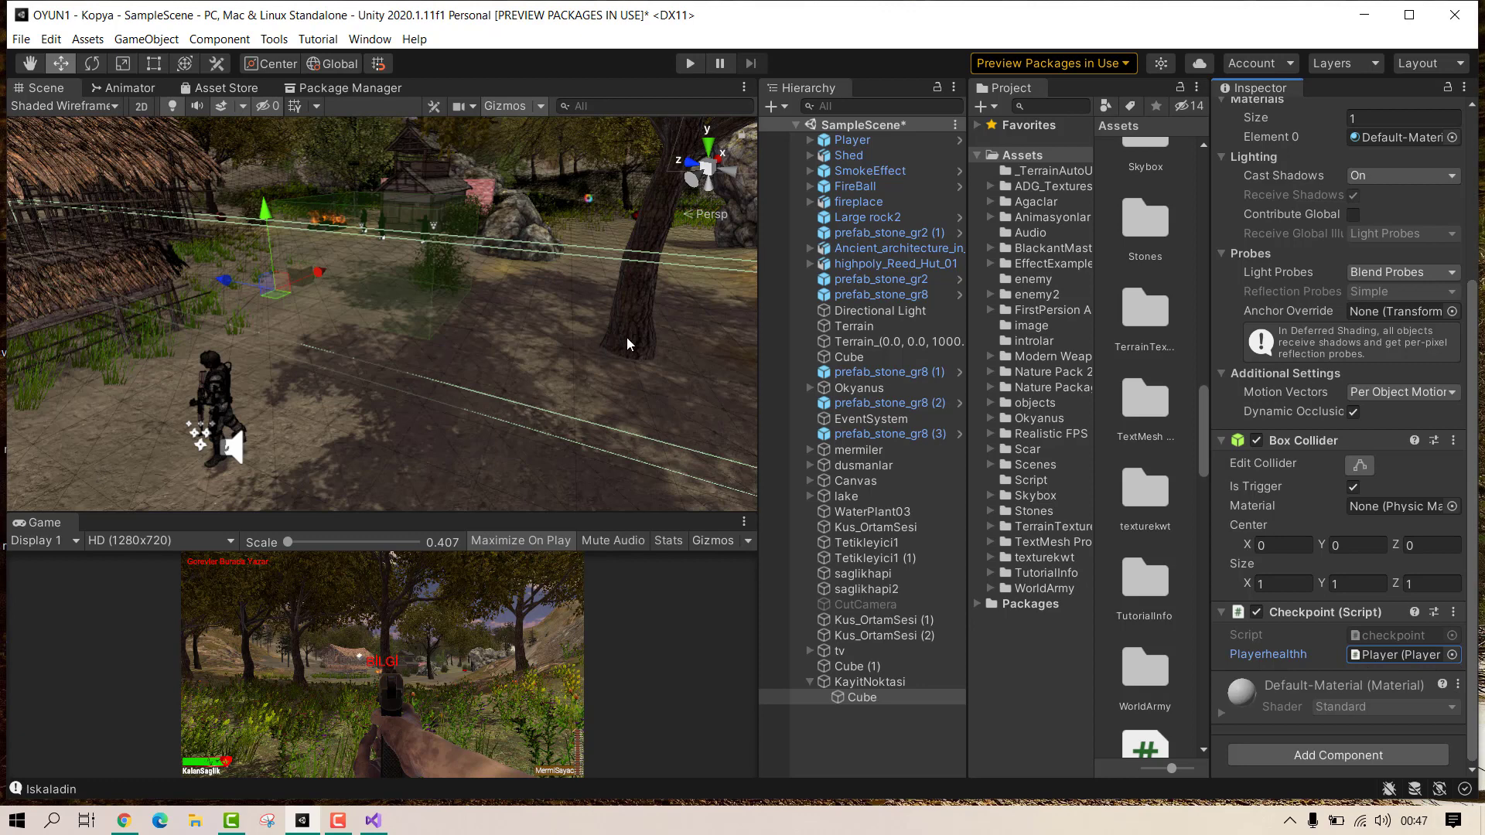
{"action": "left_click", "coordinate": [690, 65]}
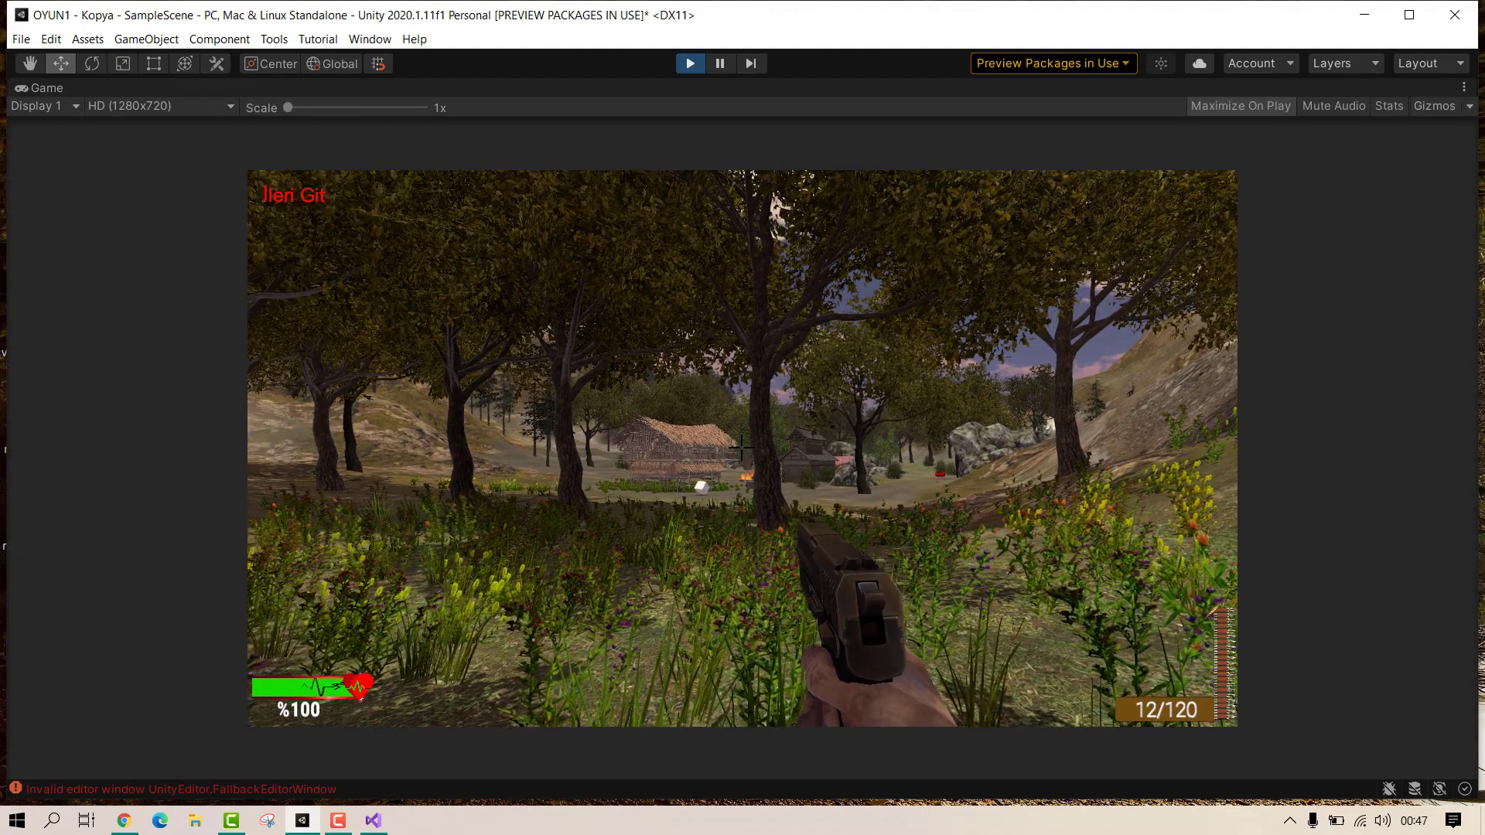
Step: Walk out of the trees and shoot the enemy ahead with the pistol
{"action": "key", "text": "w"}
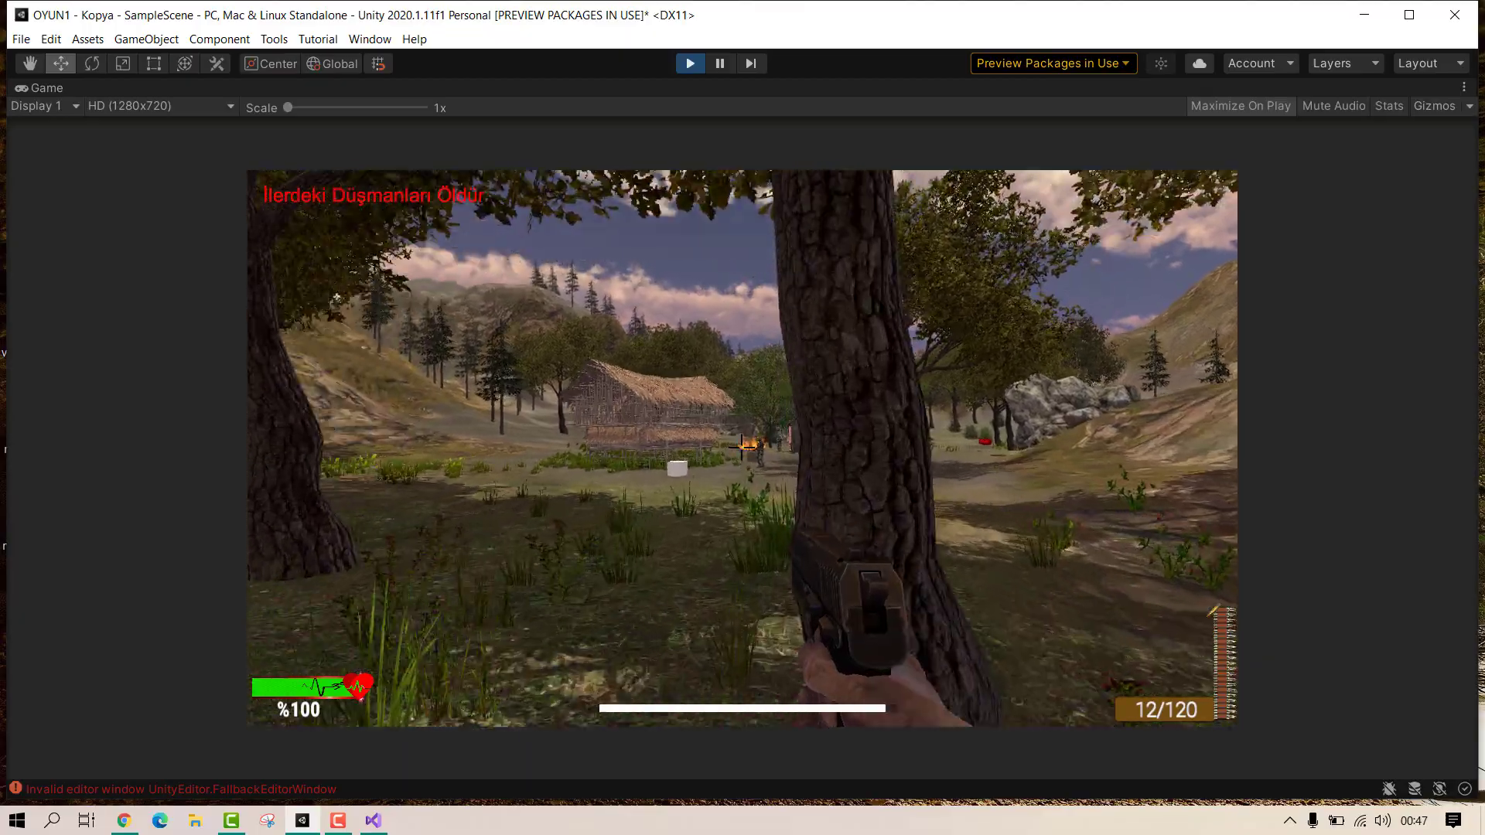
{"action": "left_click", "coordinate": [741, 448]}
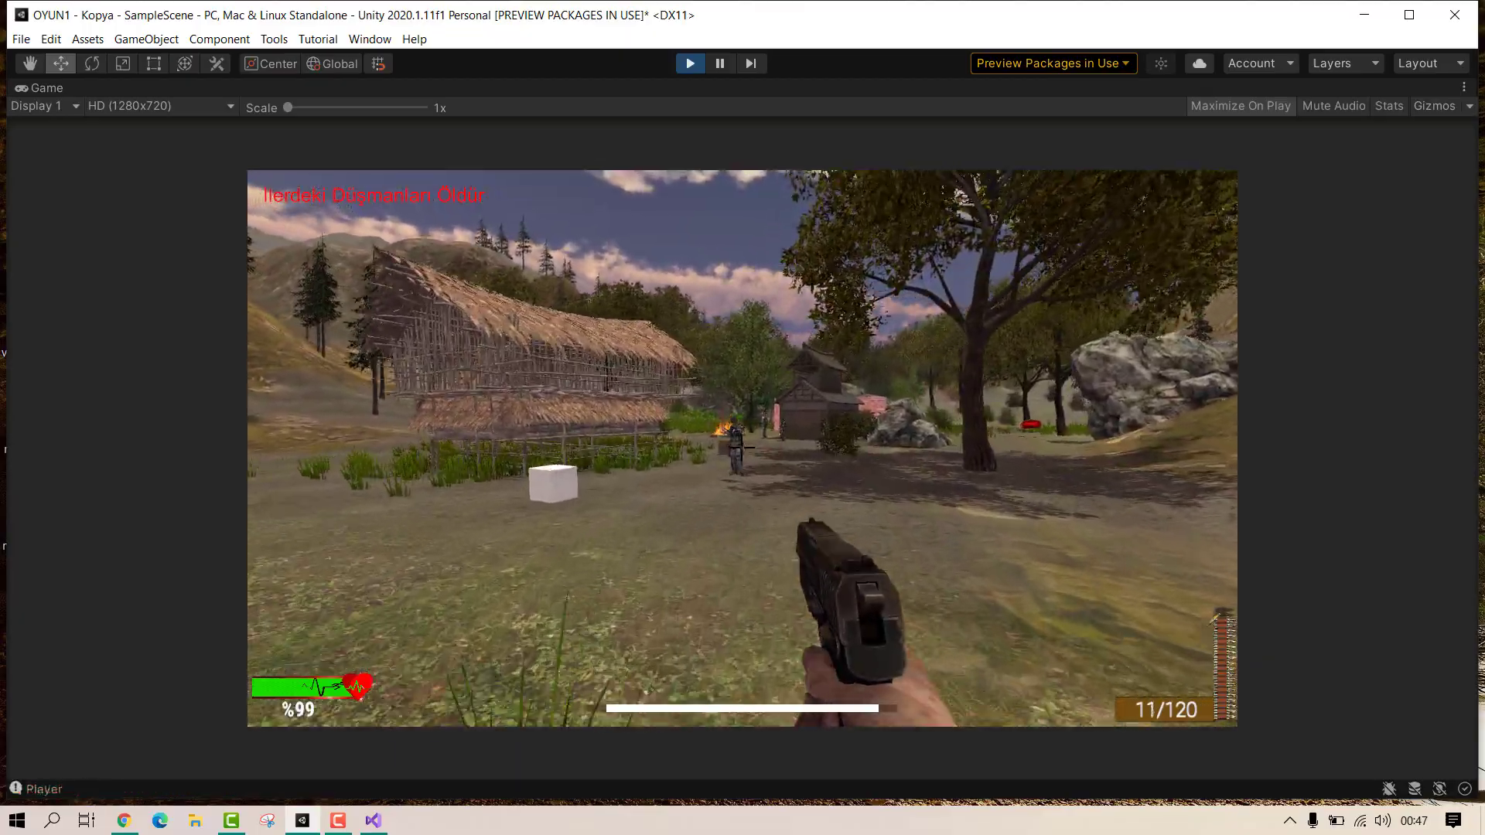
{"action": "left_click", "coordinate": [741, 447]}
{"action": "left_click", "coordinate": [741, 447]}
{"action": "left_click", "coordinate": [741, 447]}
{"action": "left_click", "coordinate": [741, 447]}
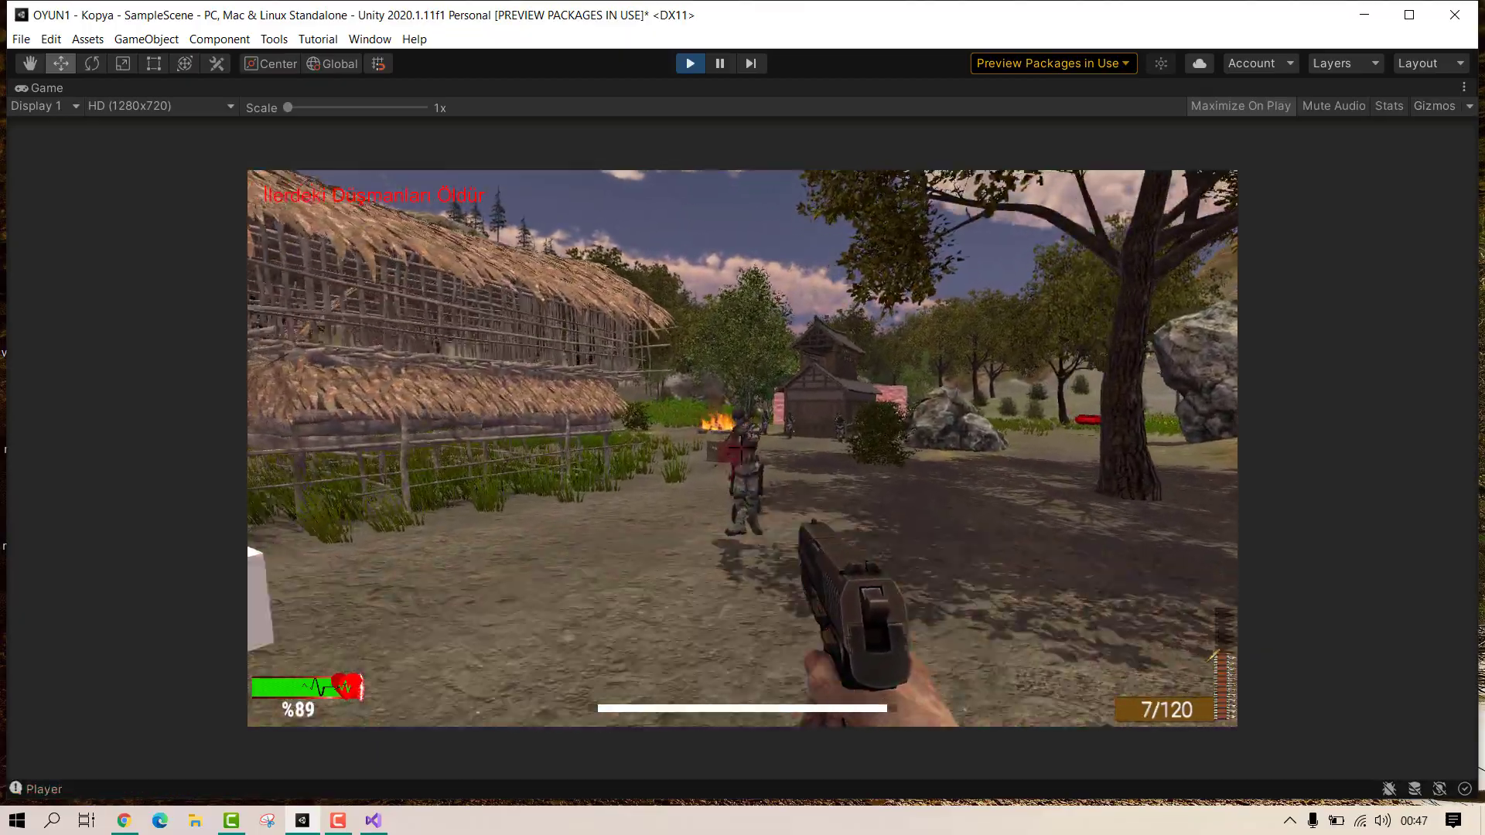
{"action": "left_click", "coordinate": [741, 447]}
{"action": "left_click", "coordinate": [741, 447]}
{"action": "left_click", "coordinate": [741, 447]}
{"action": "left_click", "coordinate": [741, 447]}
{"action": "right_click", "coordinate": [741, 447]}
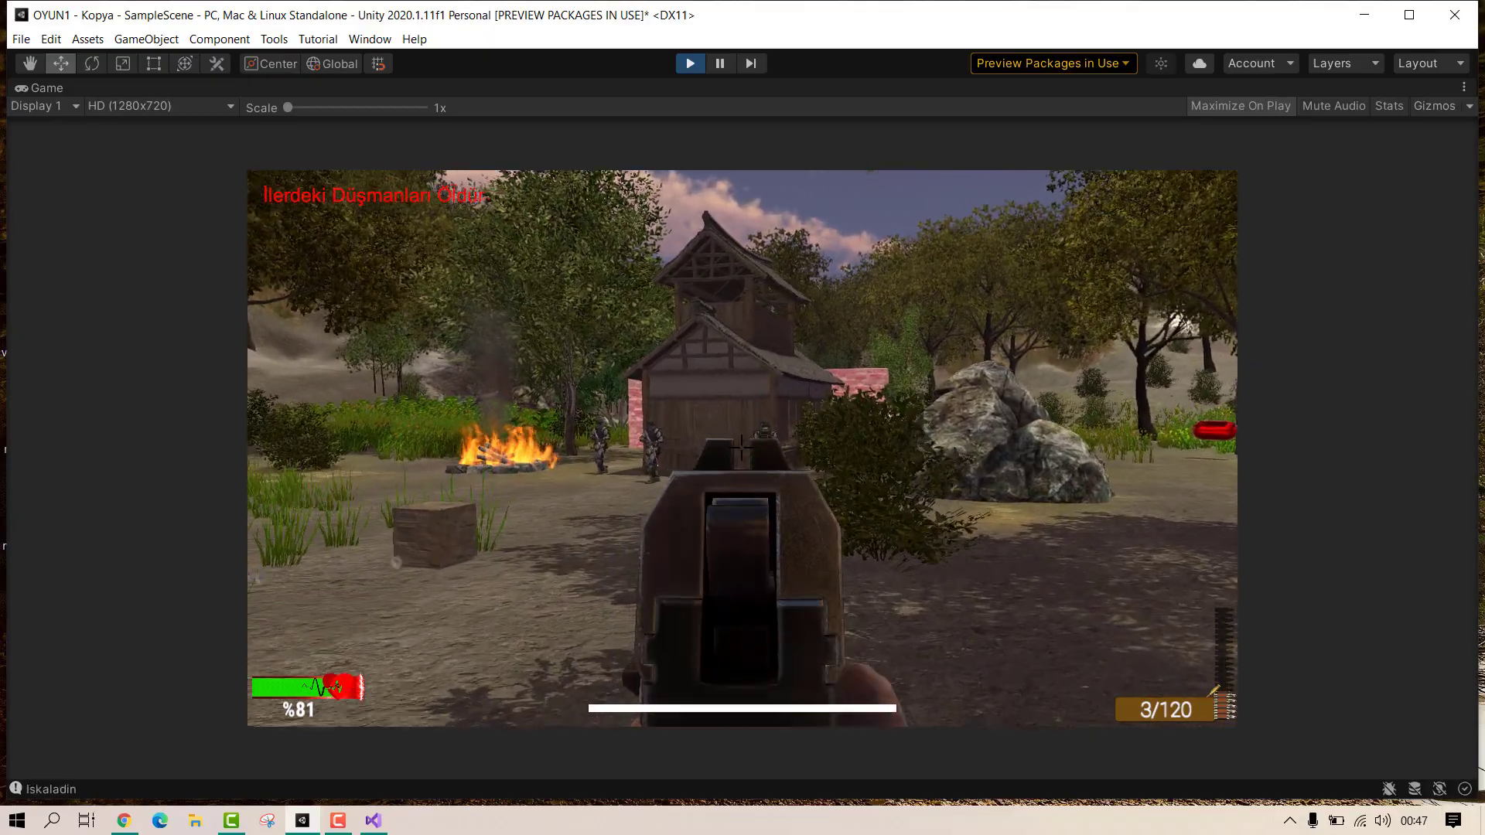
Step: Advance toward the hut firing, reload the pistol, and keep shooting
{"action": "key", "text": "w"}
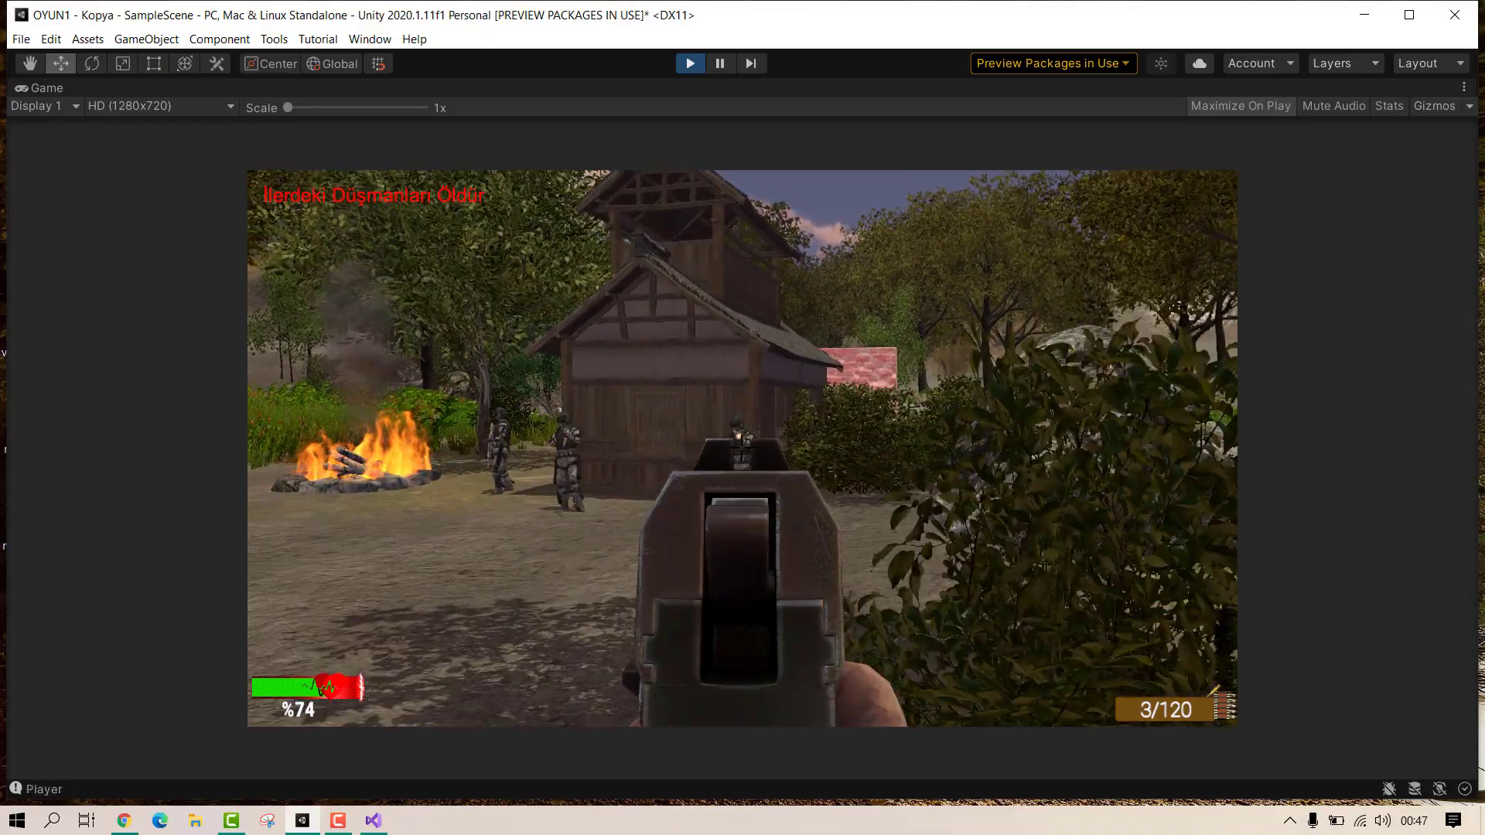
{"action": "left_click", "coordinate": [741, 447]}
{"action": "left_click", "coordinate": [741, 447]}
{"action": "left_click", "coordinate": [741, 447]}
{"action": "right_click", "coordinate": [741, 447]}
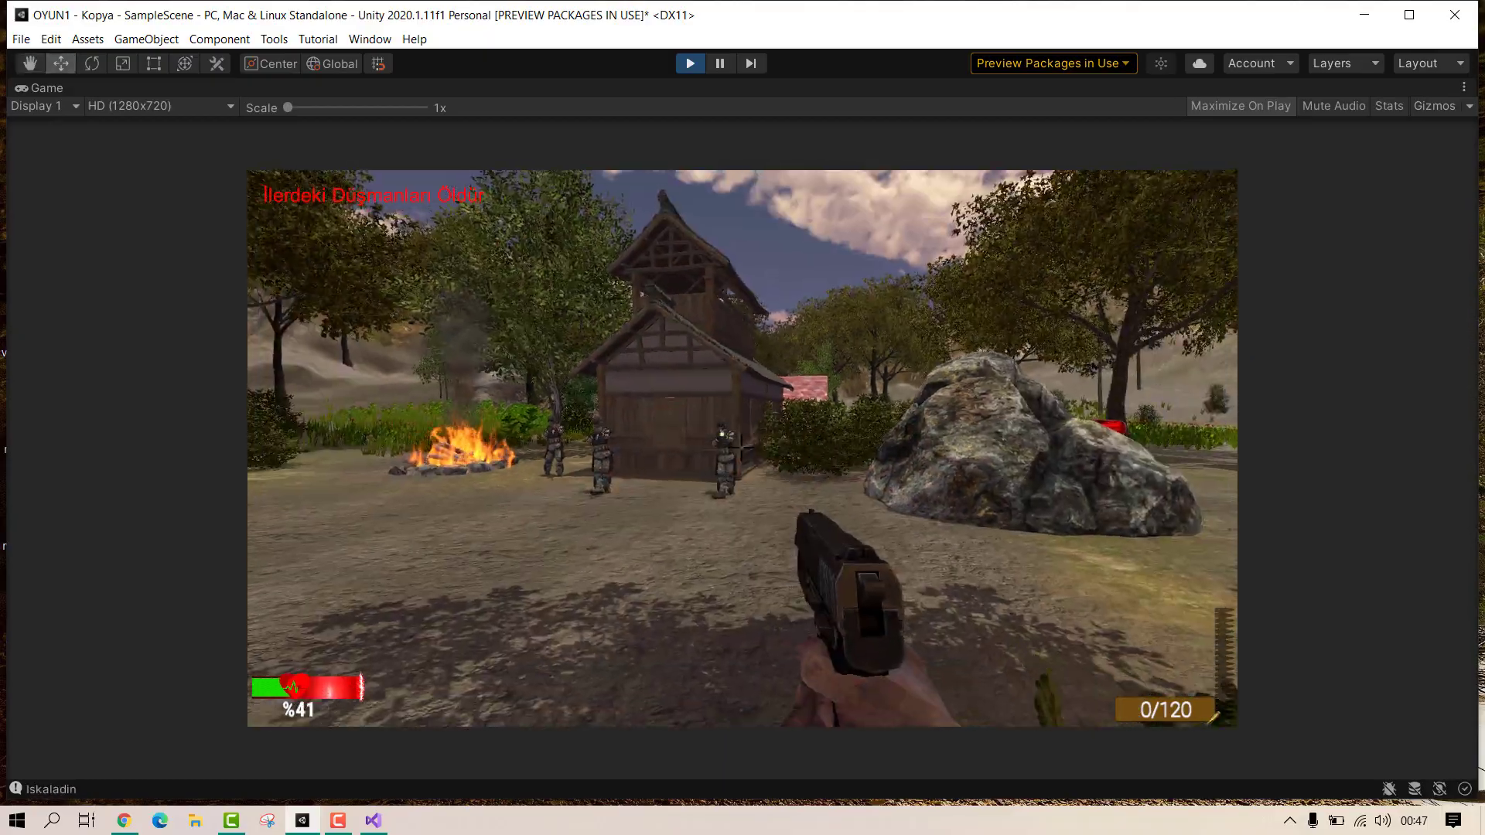
{"action": "key", "text": "r"}
{"action": "right_click", "coordinate": [741, 447]}
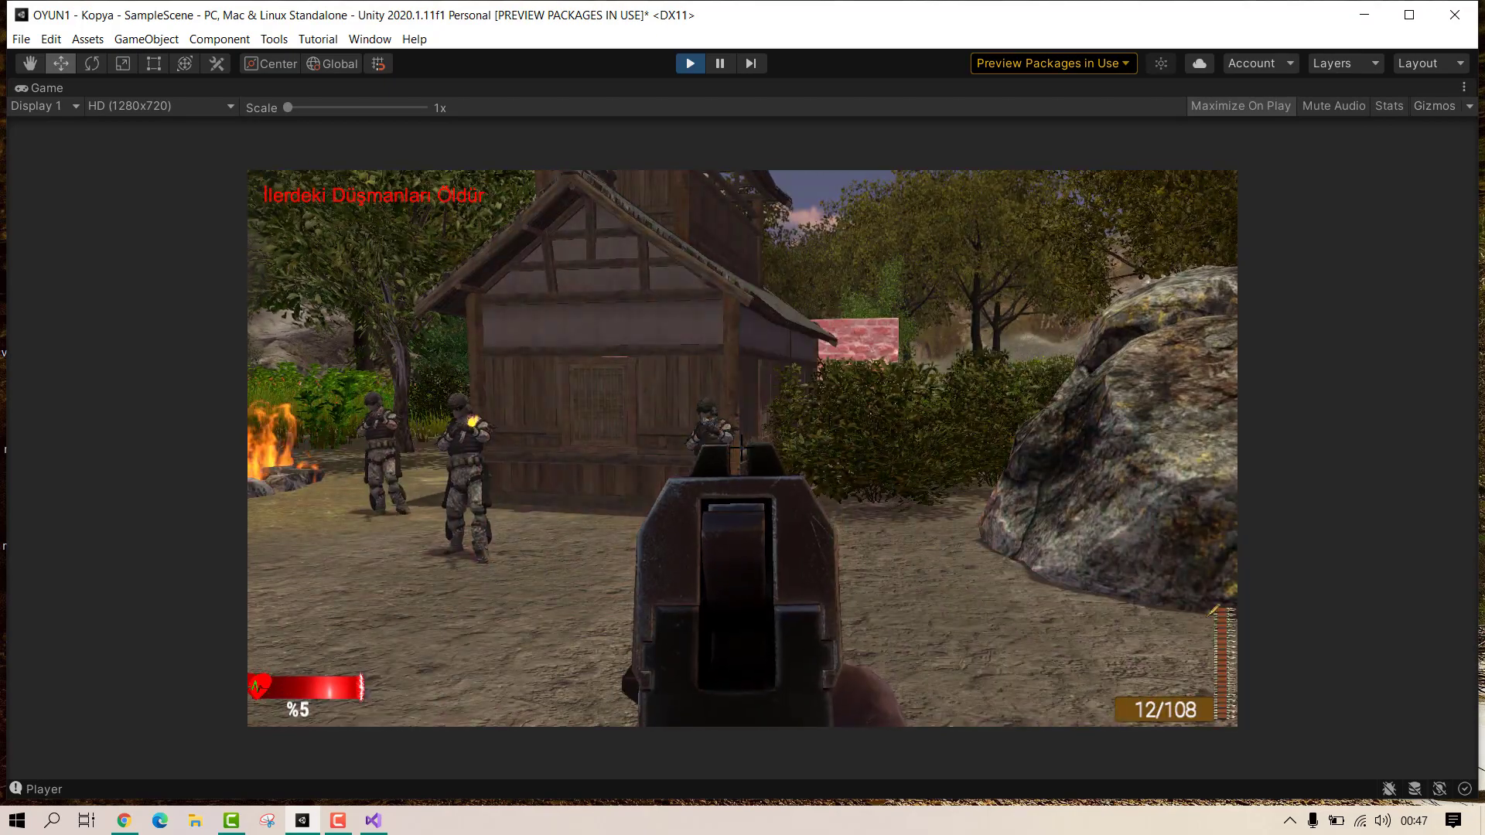
{"action": "left_click", "coordinate": [741, 447]}
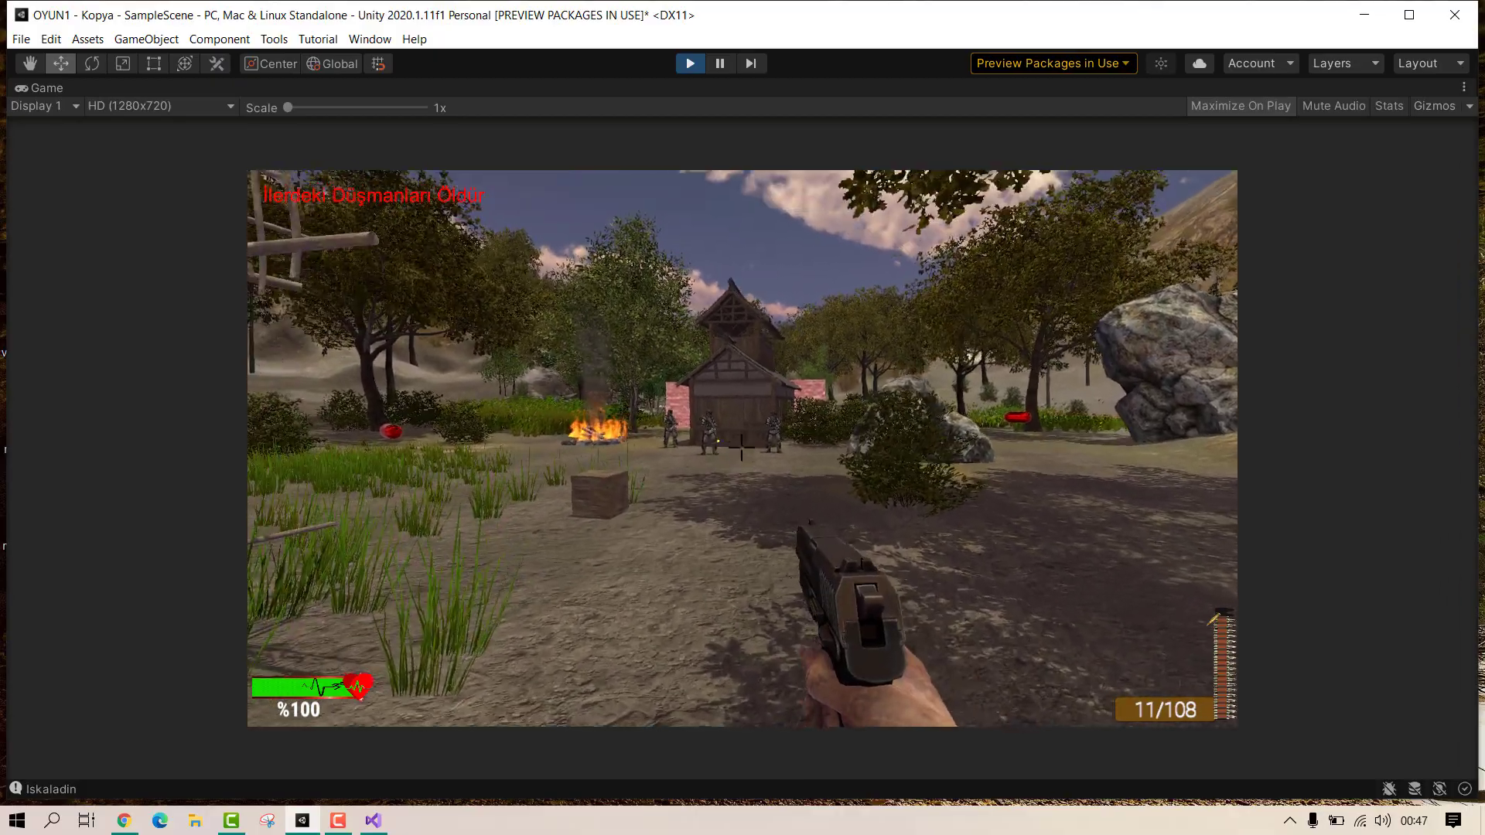
Step: Fight the enemies by the hut, fall back with the rifle, then exit Play mode
{"action": "key", "text": "w"}
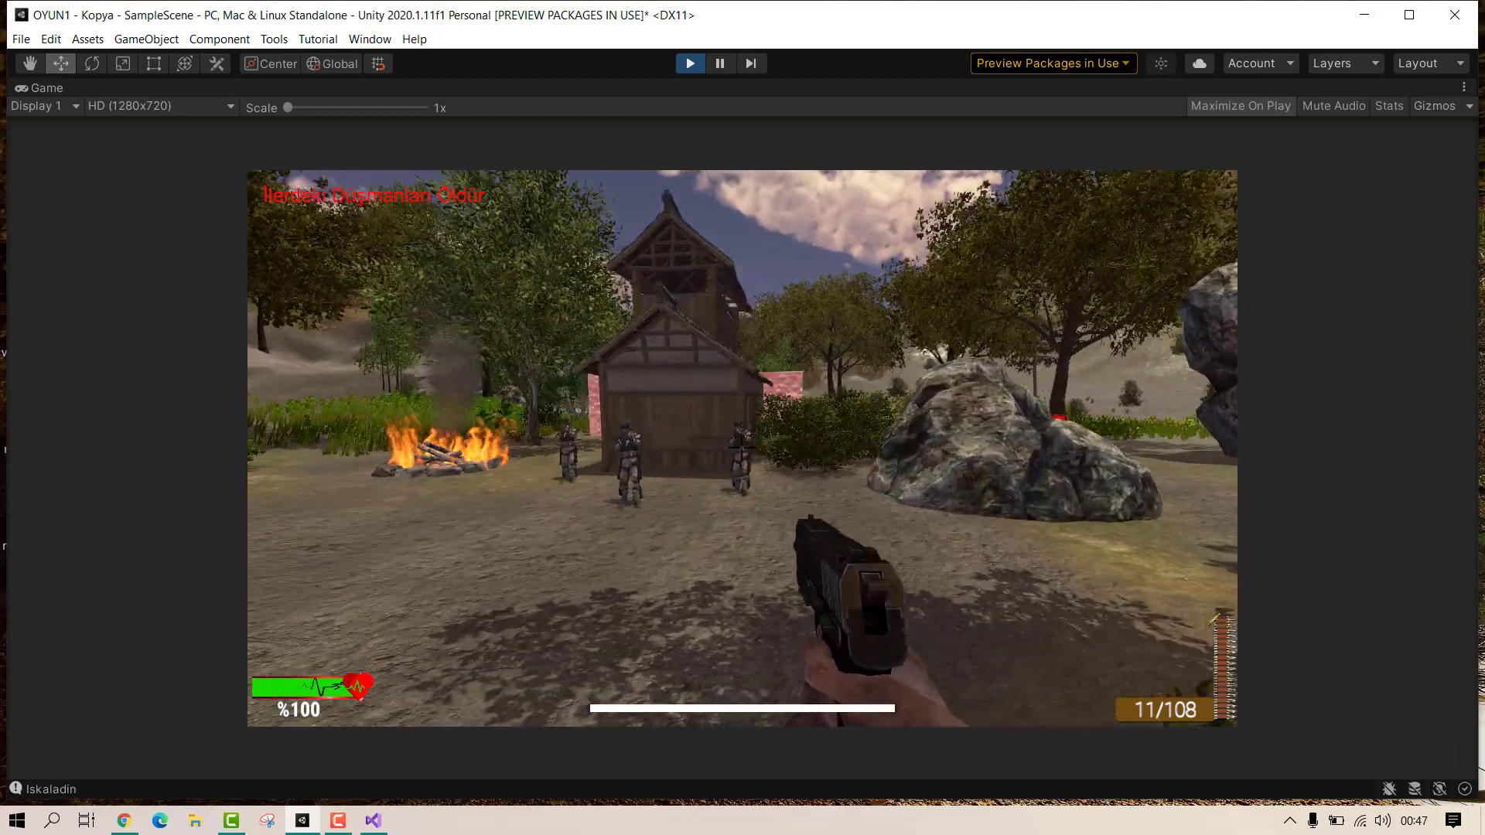
{"action": "right_click", "coordinate": [741, 447]}
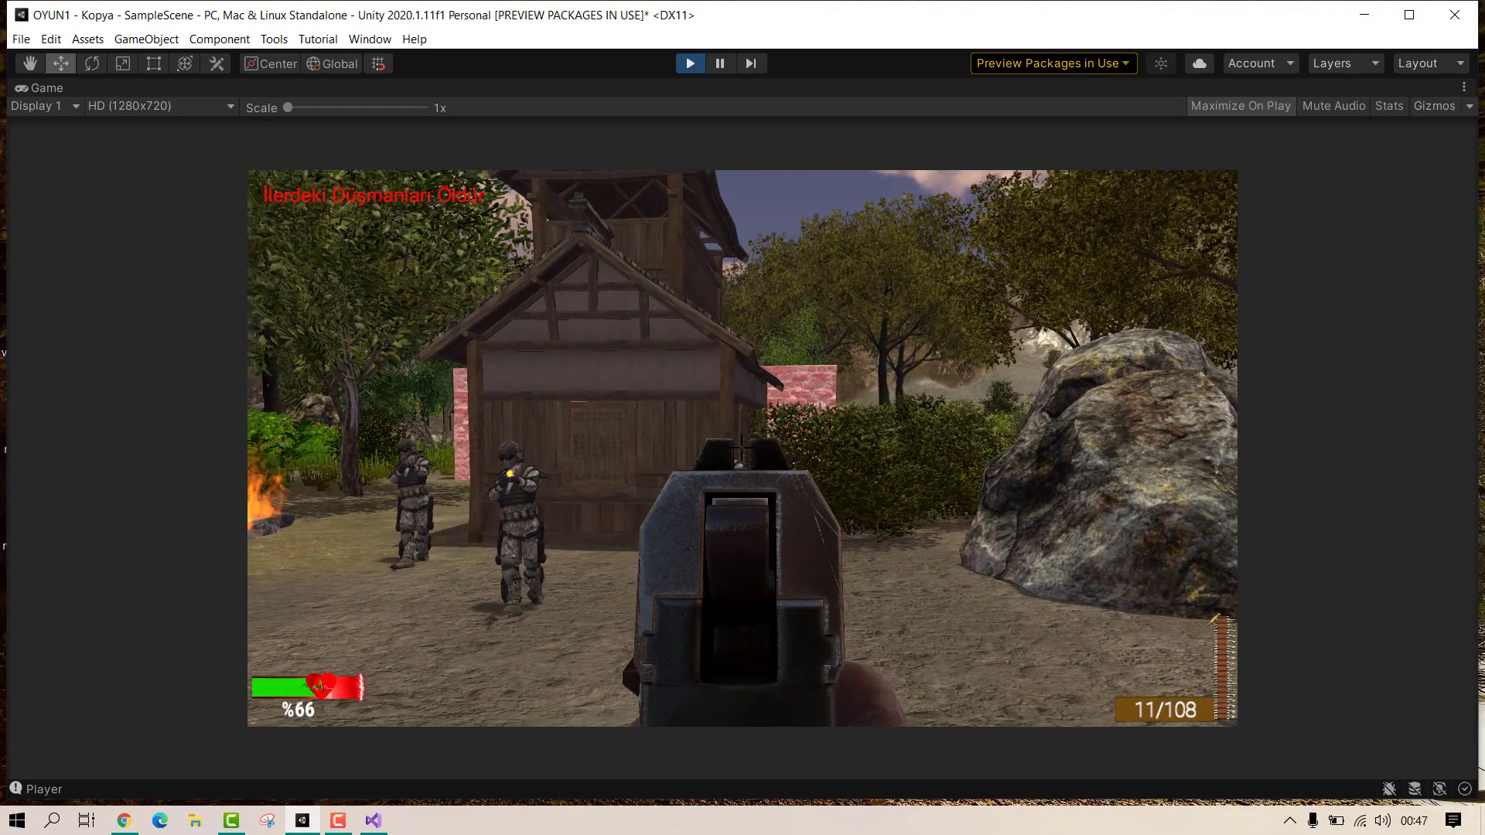
{"action": "left_click", "coordinate": [741, 447]}
{"action": "left_click", "coordinate": [741, 448]}
{"action": "left_click", "coordinate": [741, 447]}
{"action": "left_click", "coordinate": [741, 447]}
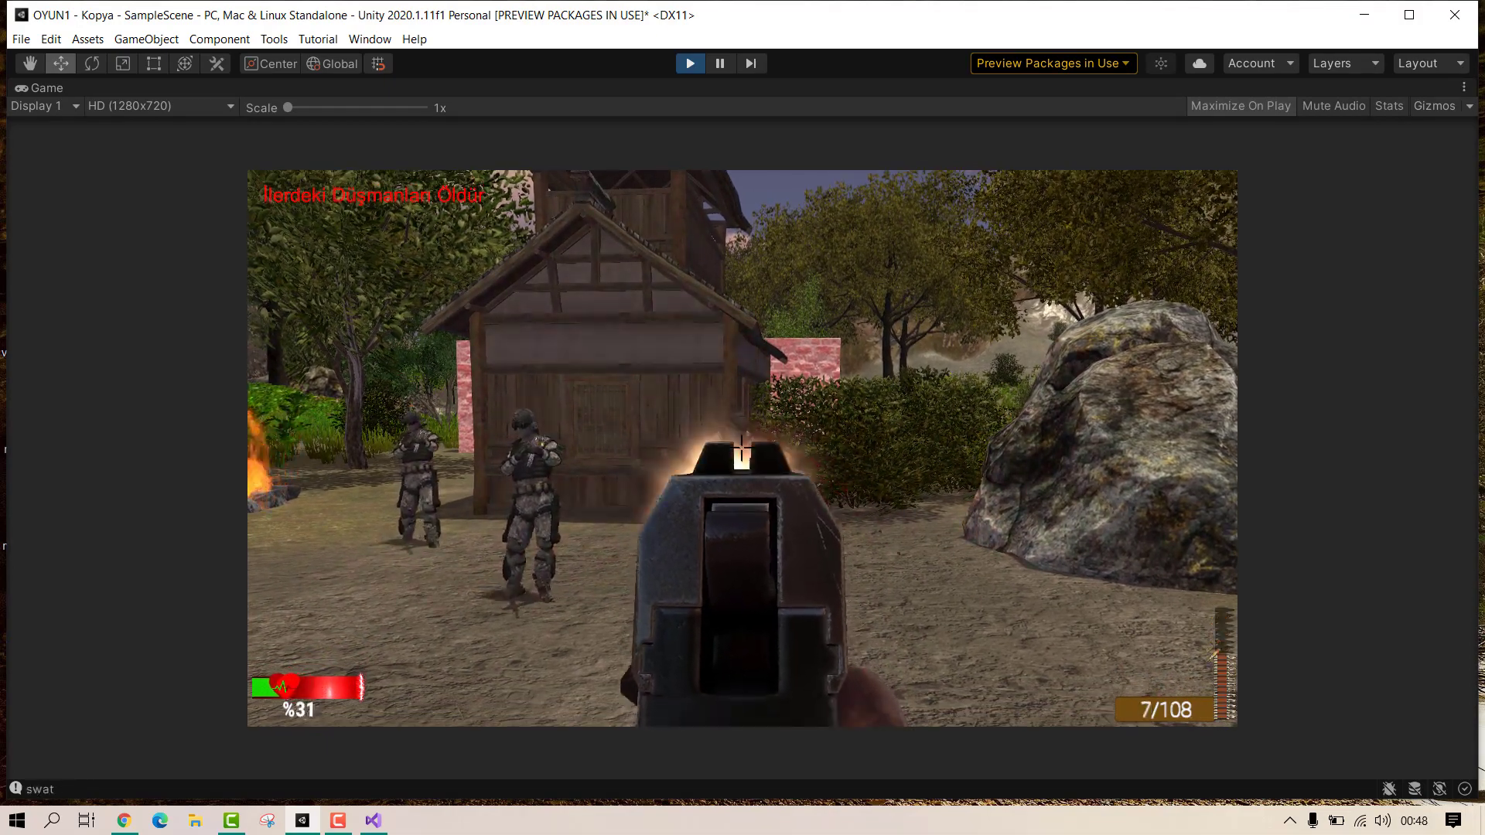
{"action": "left_click", "coordinate": [741, 447]}
{"action": "key", "text": "s"}
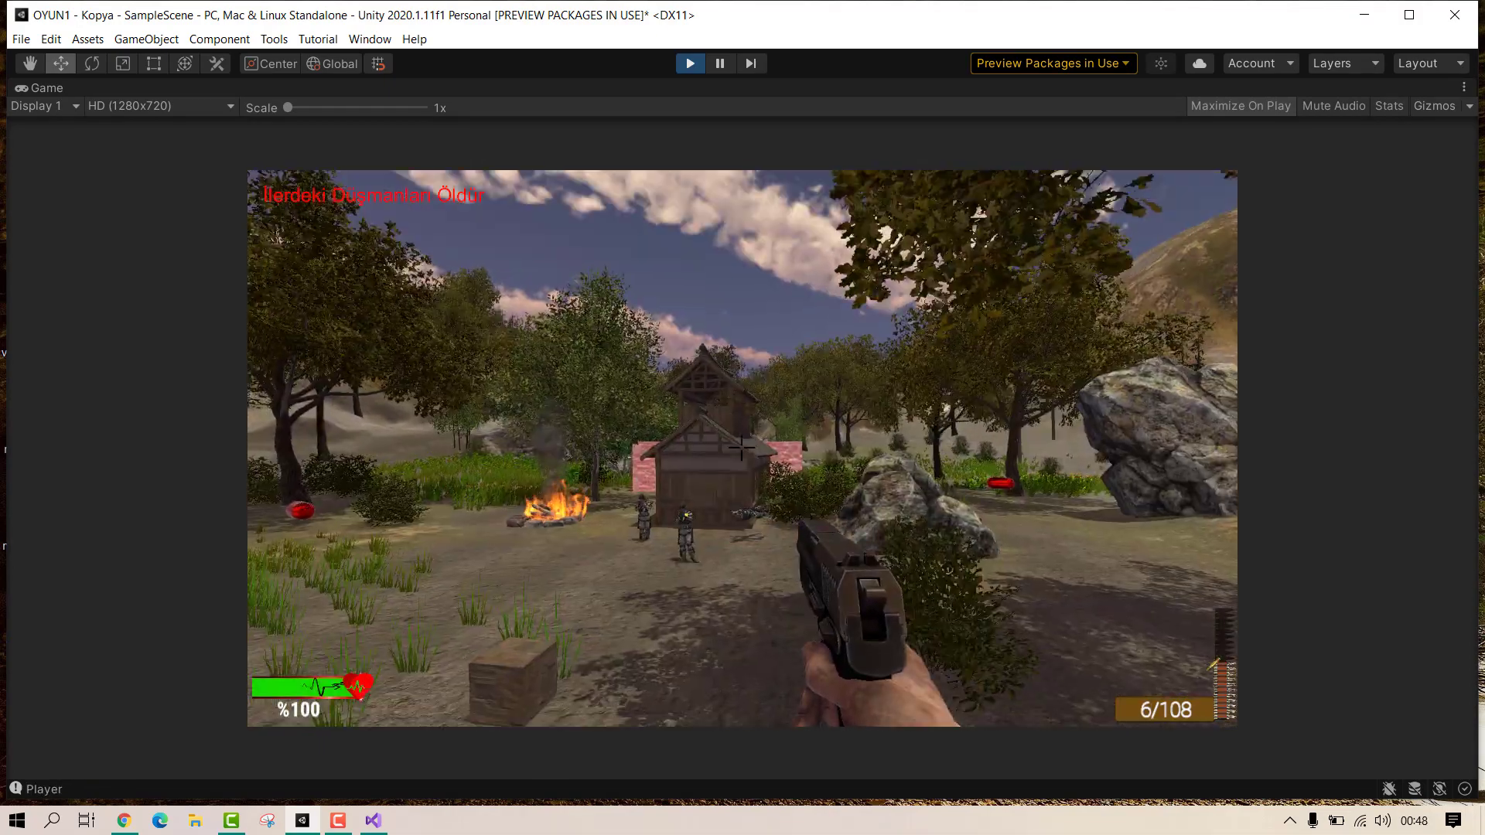
{"action": "key", "text": "s"}
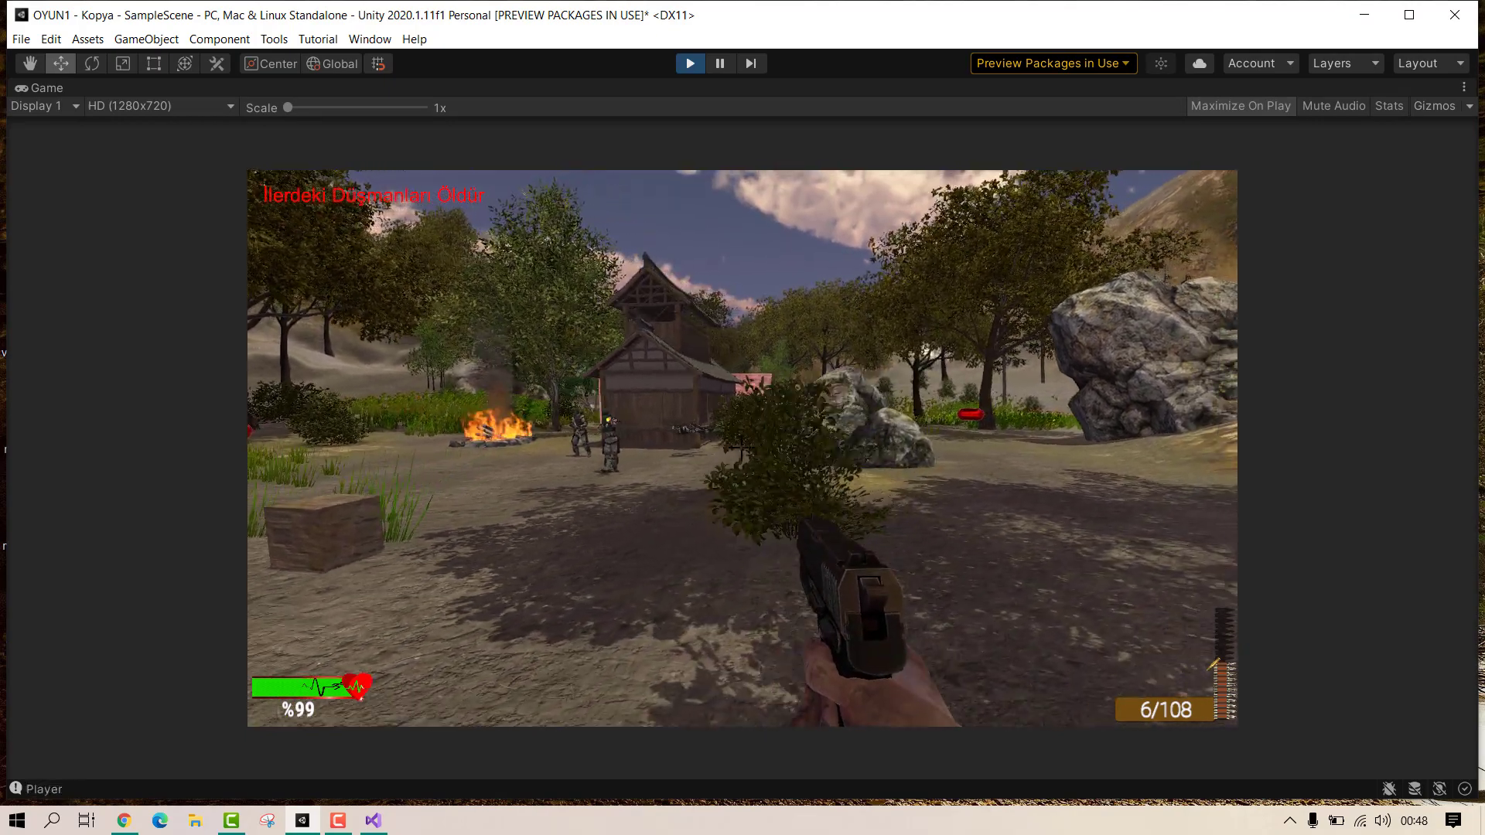
{"action": "key", "text": "1"}
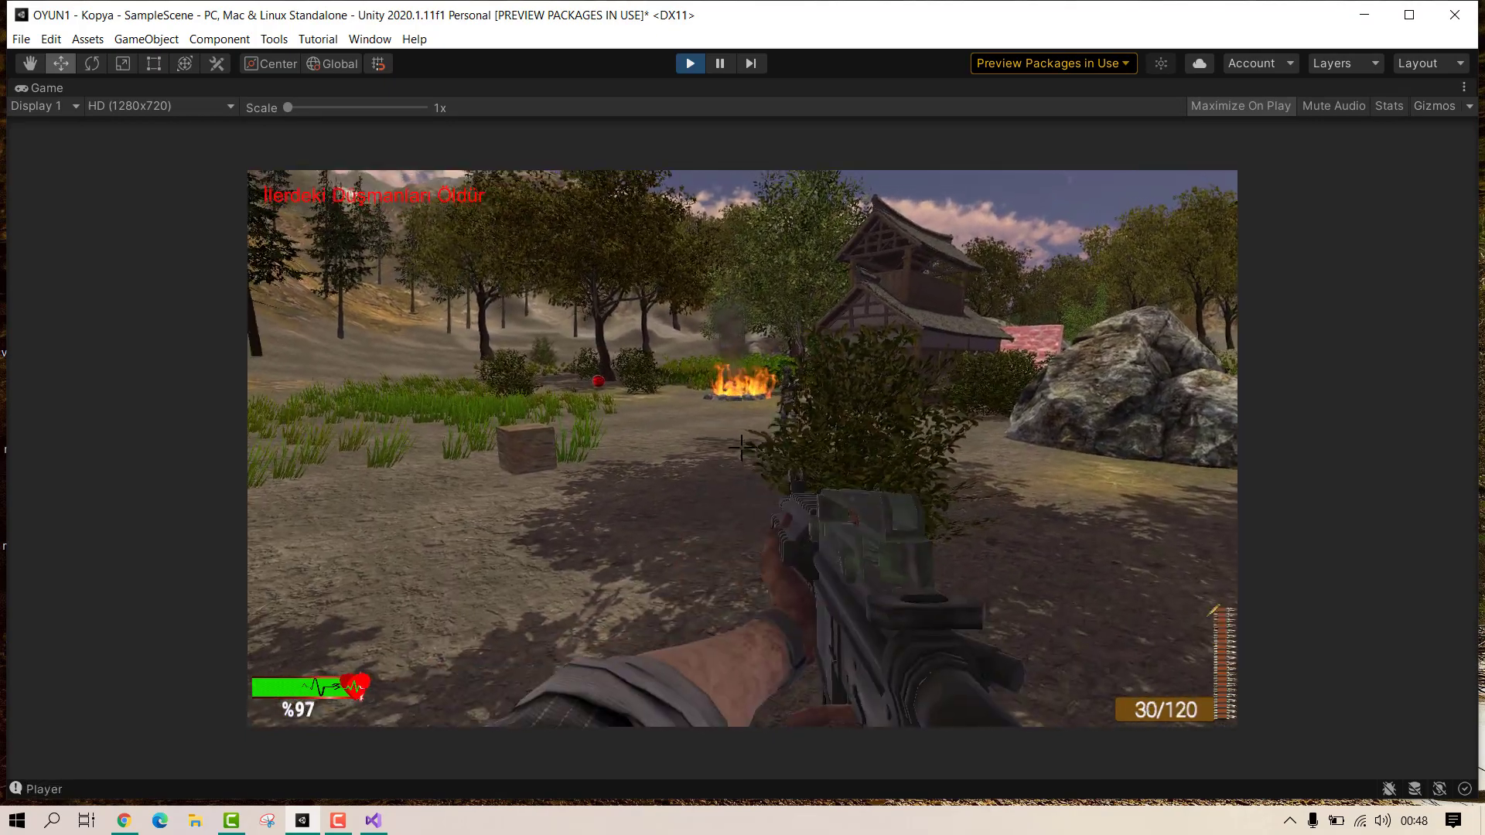
{"action": "right_click", "coordinate": [741, 447]}
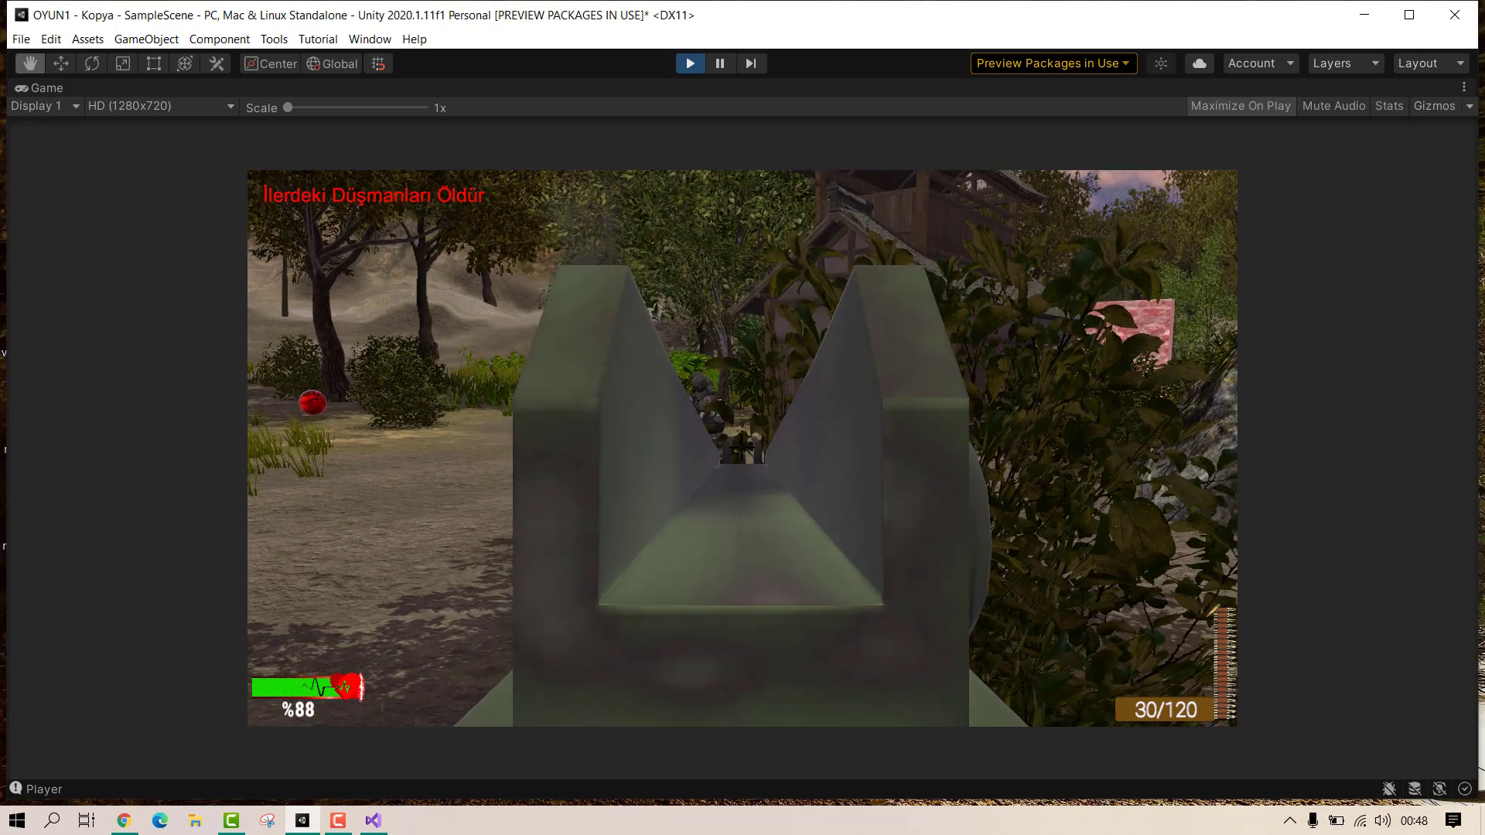
{"action": "left_click", "coordinate": [741, 447]}
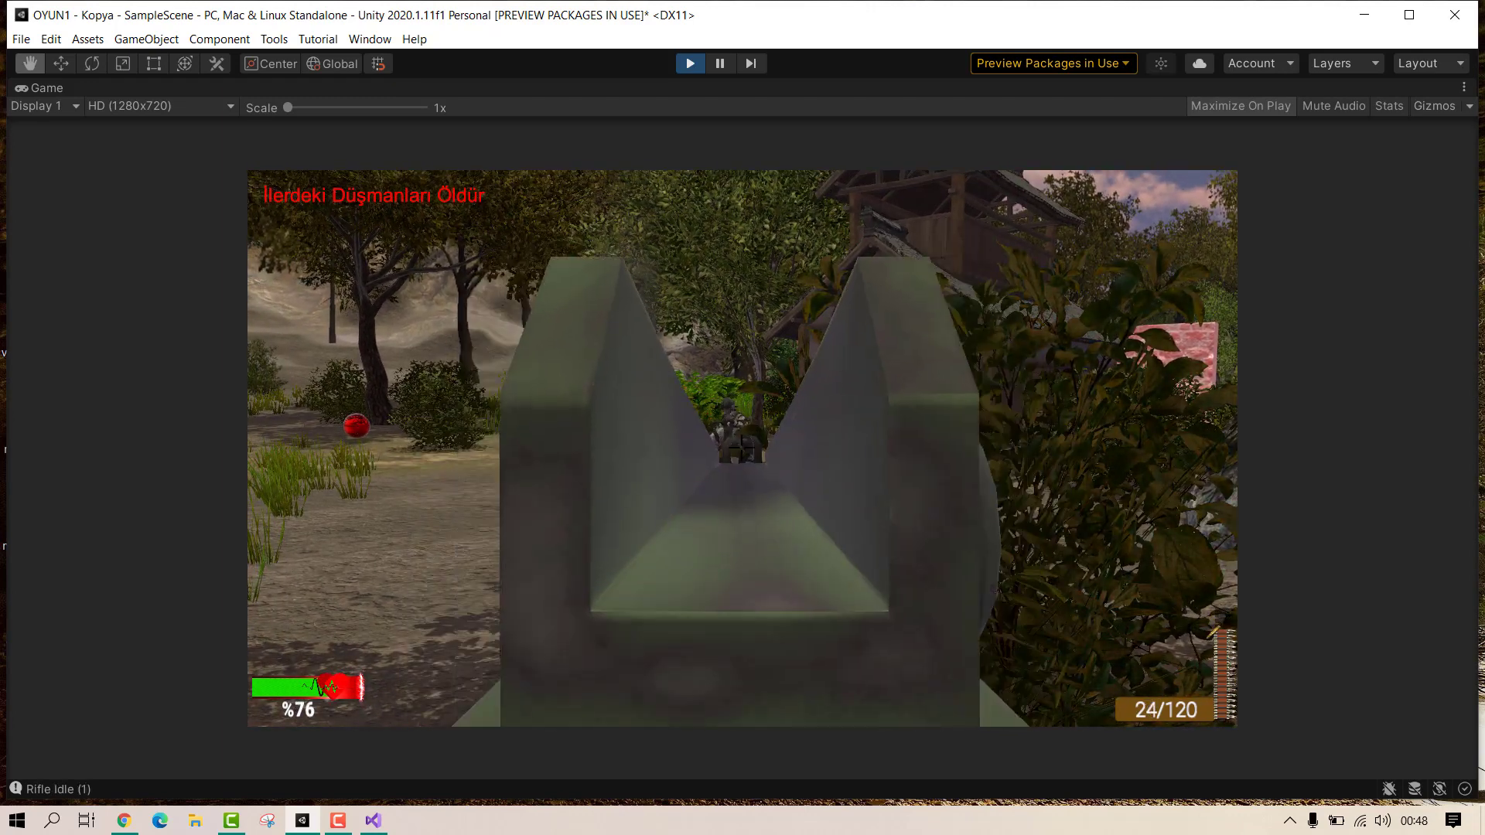
{"action": "key", "text": "ctrl+p"}
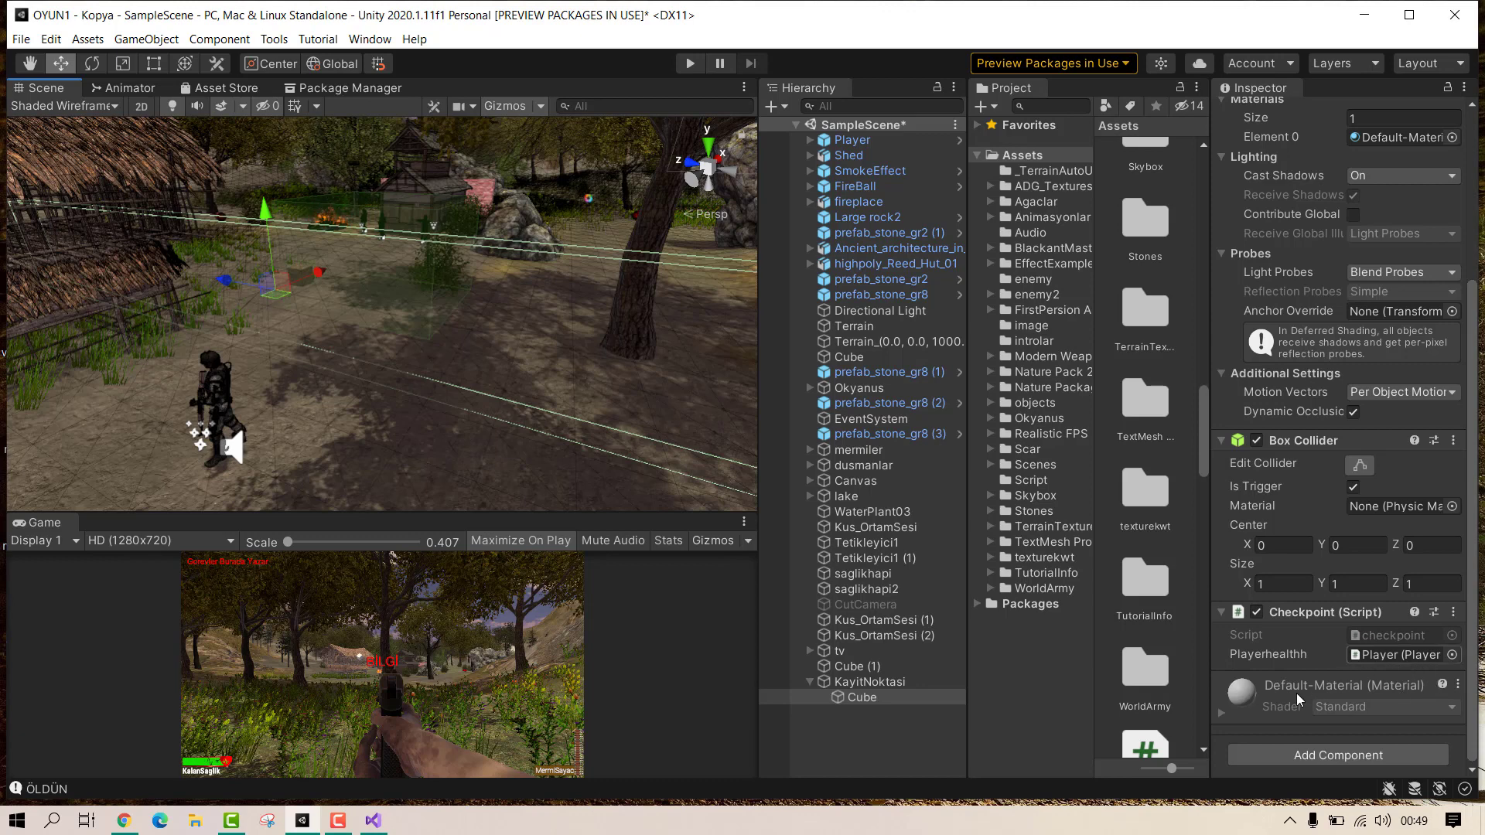
Step: Duplicate the KayitNoktasi checkpoint Cube as Cube (1) and slide it along X
{"action": "right_click", "coordinate": [851, 701]}
{"action": "key", "text": "Escape"}
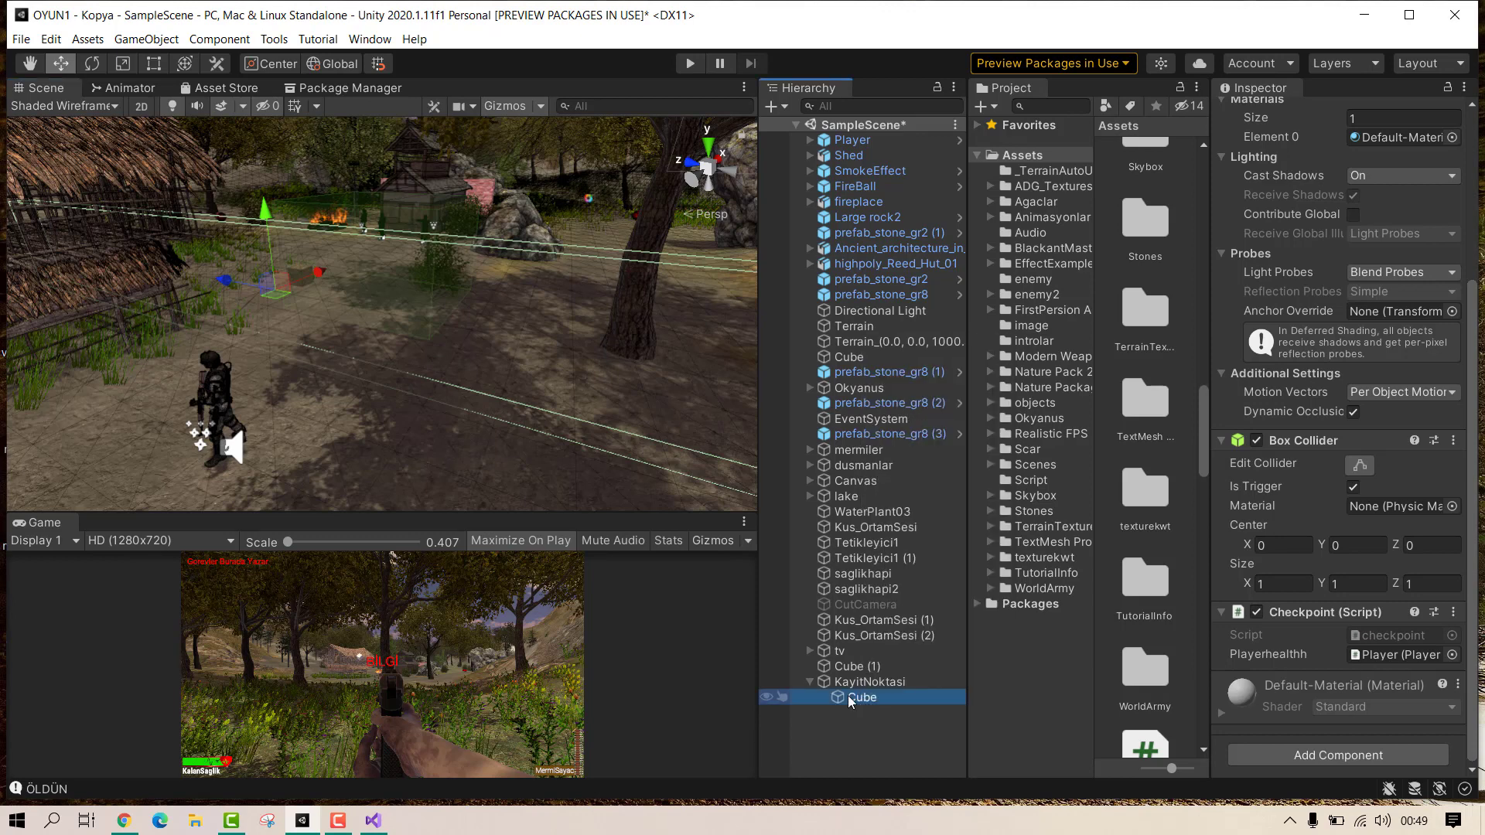
{"action": "middle_click", "coordinate": [280, 294]}
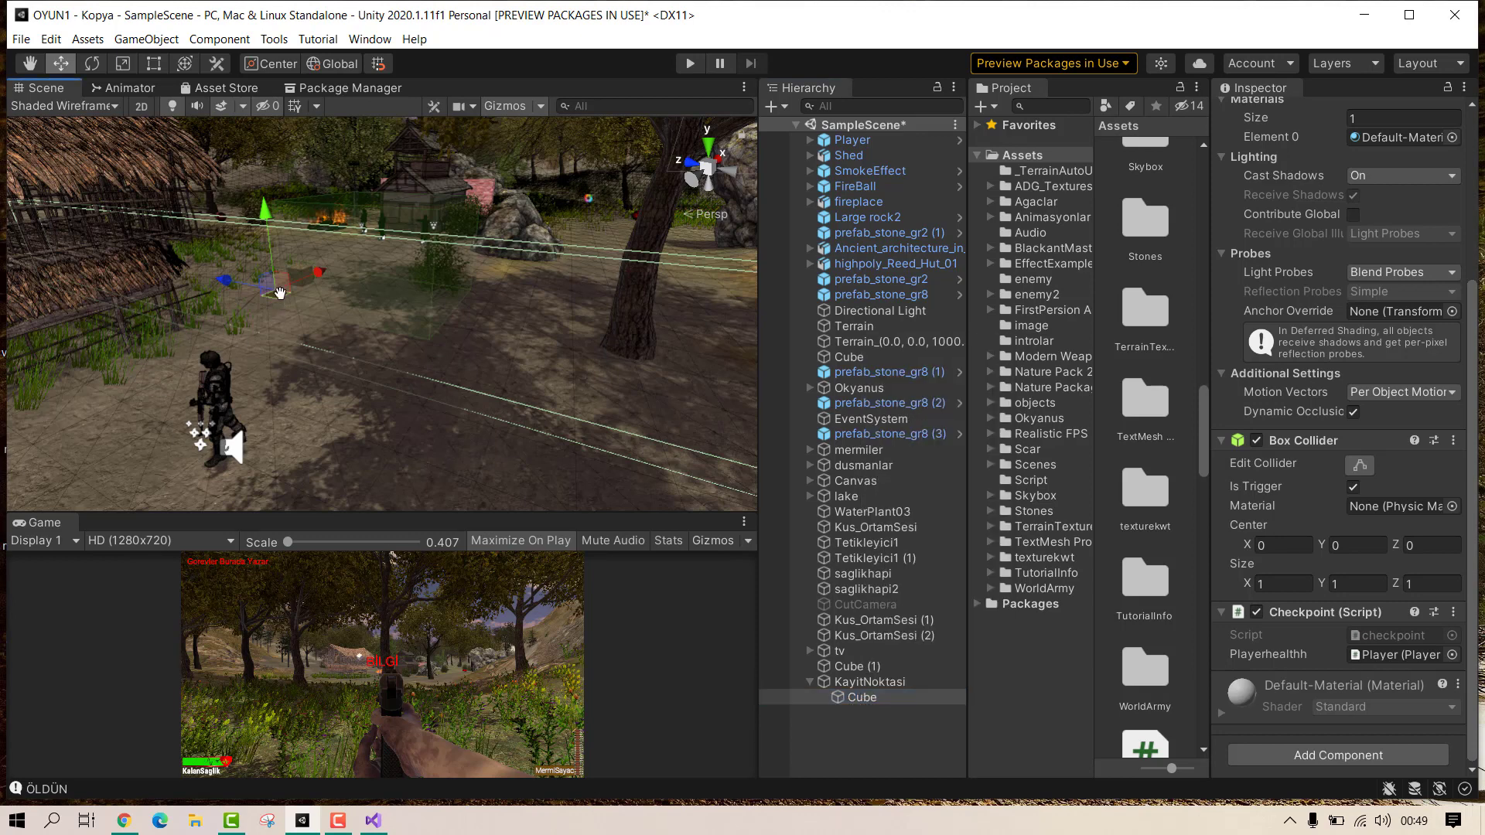
{"action": "key", "text": "ctrl+d"}
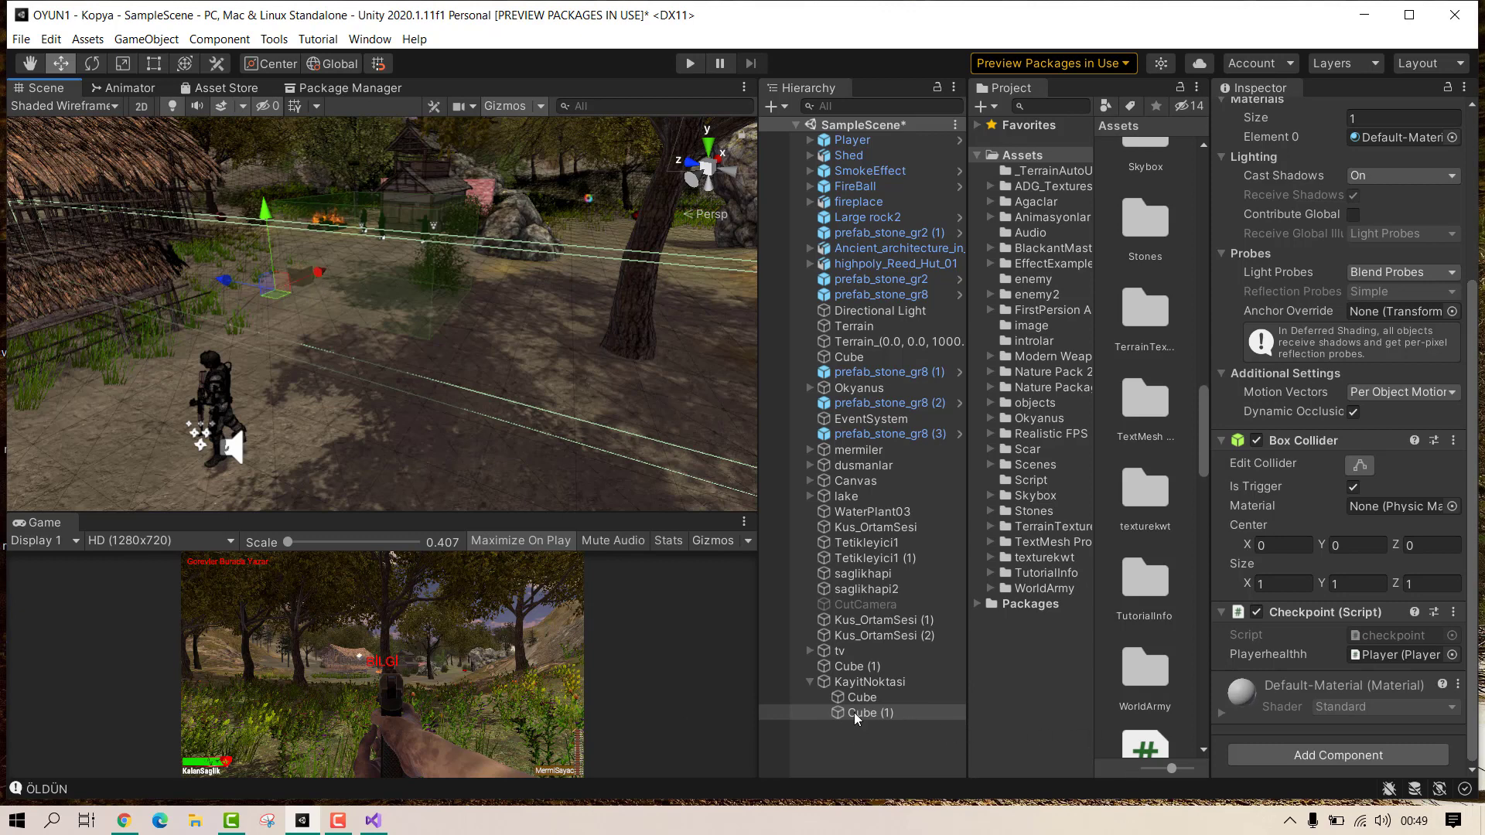
{"action": "key", "text": "f"}
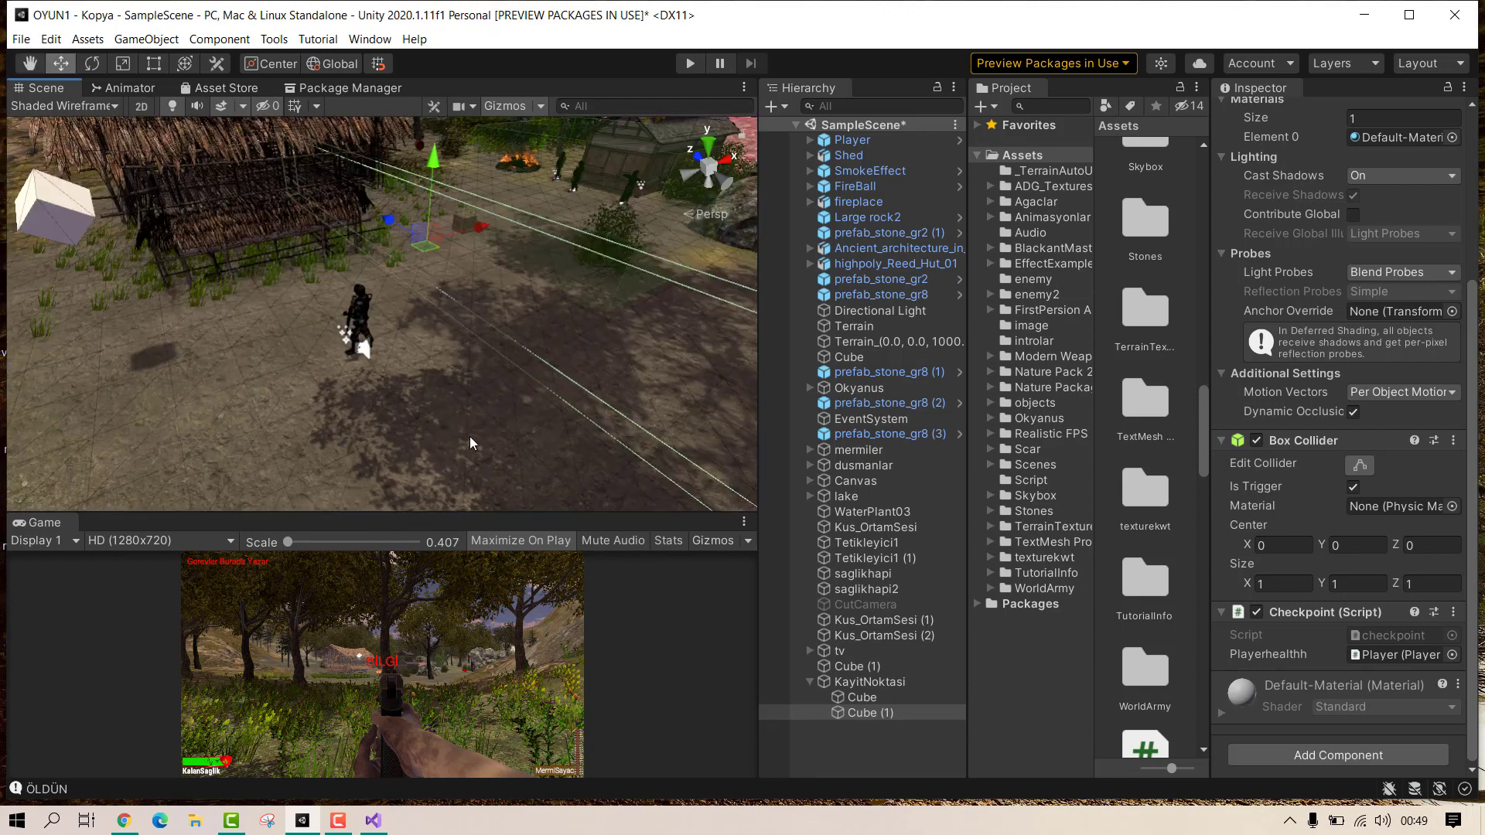
{"action": "mouse_move", "coordinate": [470, 443]}
{"action": "left_mouse_down", "text": "alt"}
{"action": "mouse_move", "coordinate": [406, 447]}
{"action": "mouse_move", "coordinate": [285, 368]}
{"action": "left_mouse_up", "text": "alt"}
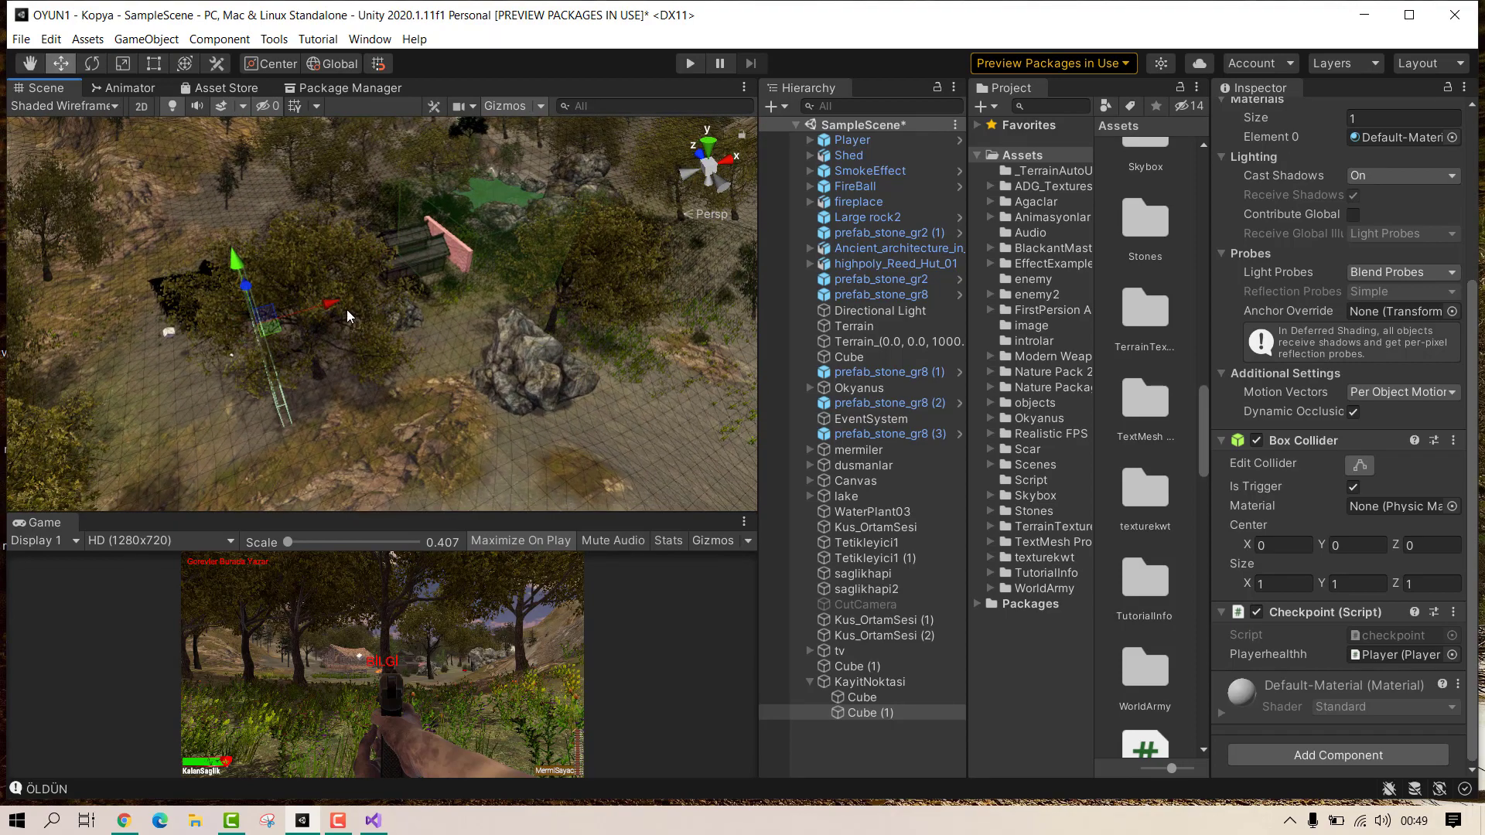
{"action": "mouse_move", "coordinate": [332, 303]}
{"action": "left_mouse_down"}
{"action": "mouse_move", "coordinate": [620, 266]}
{"action": "mouse_move", "coordinate": [822, 176]}
{"action": "left_mouse_up"}
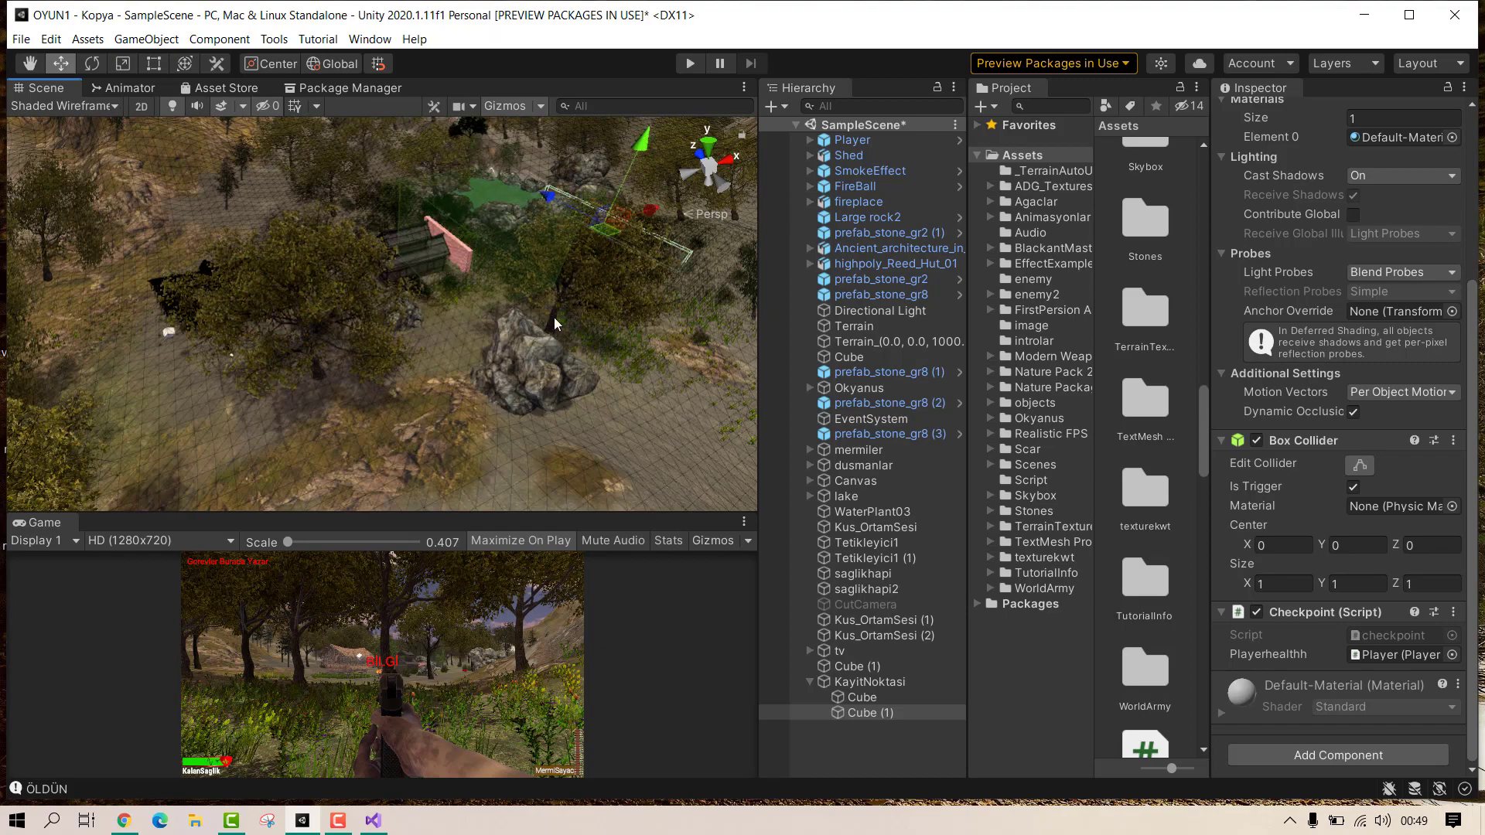
Step: Scale Cube (1) along z and y into a tall wall across the path
{"action": "left_click_drag", "start_coordinate": [542, 232], "coordinate": [431, 159], "text": "alt"}
{"action": "middle_click_drag", "start_coordinate": [431, 160], "coordinate": [467, 206]}
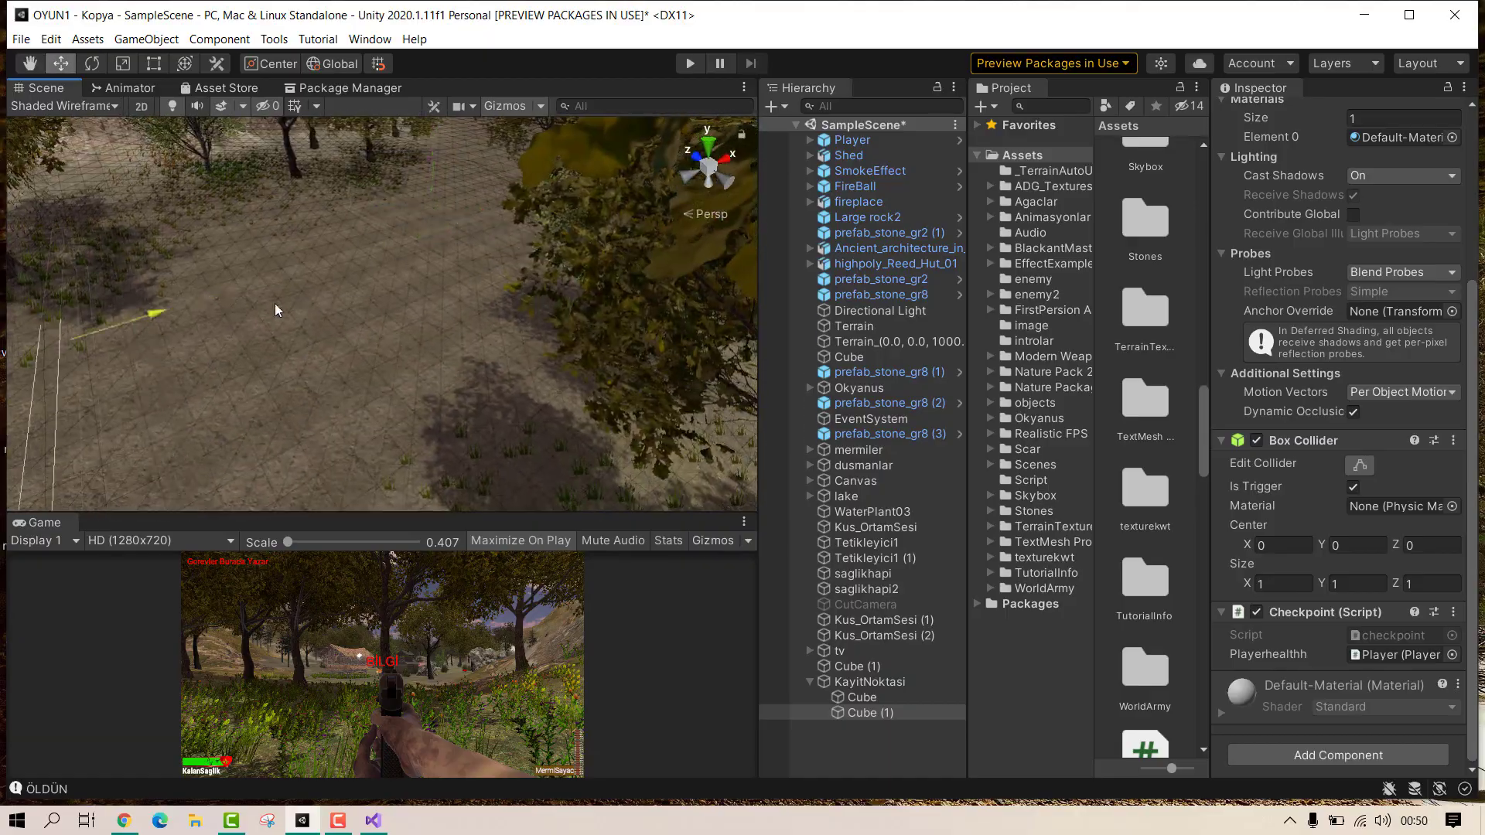
{"action": "mouse_move", "coordinate": [467, 206]}
{"action": "left_mouse_down", "text": "alt"}
{"action": "mouse_move", "coordinate": [1036, 270]}
{"action": "mouse_move", "coordinate": [122, 183]}
{"action": "left_mouse_up", "text": "alt"}
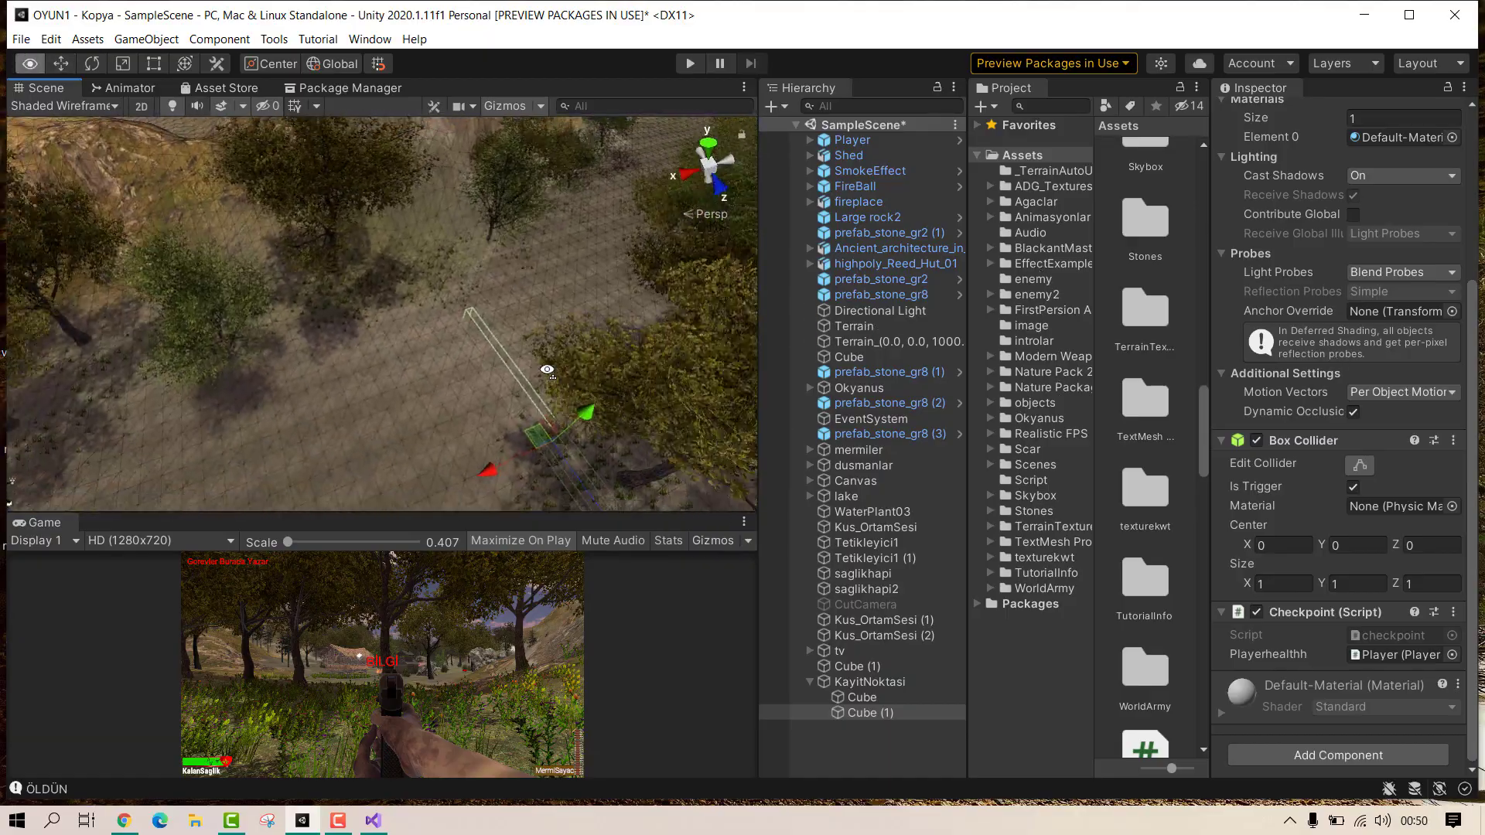
{"action": "left_click", "coordinate": [124, 65]}
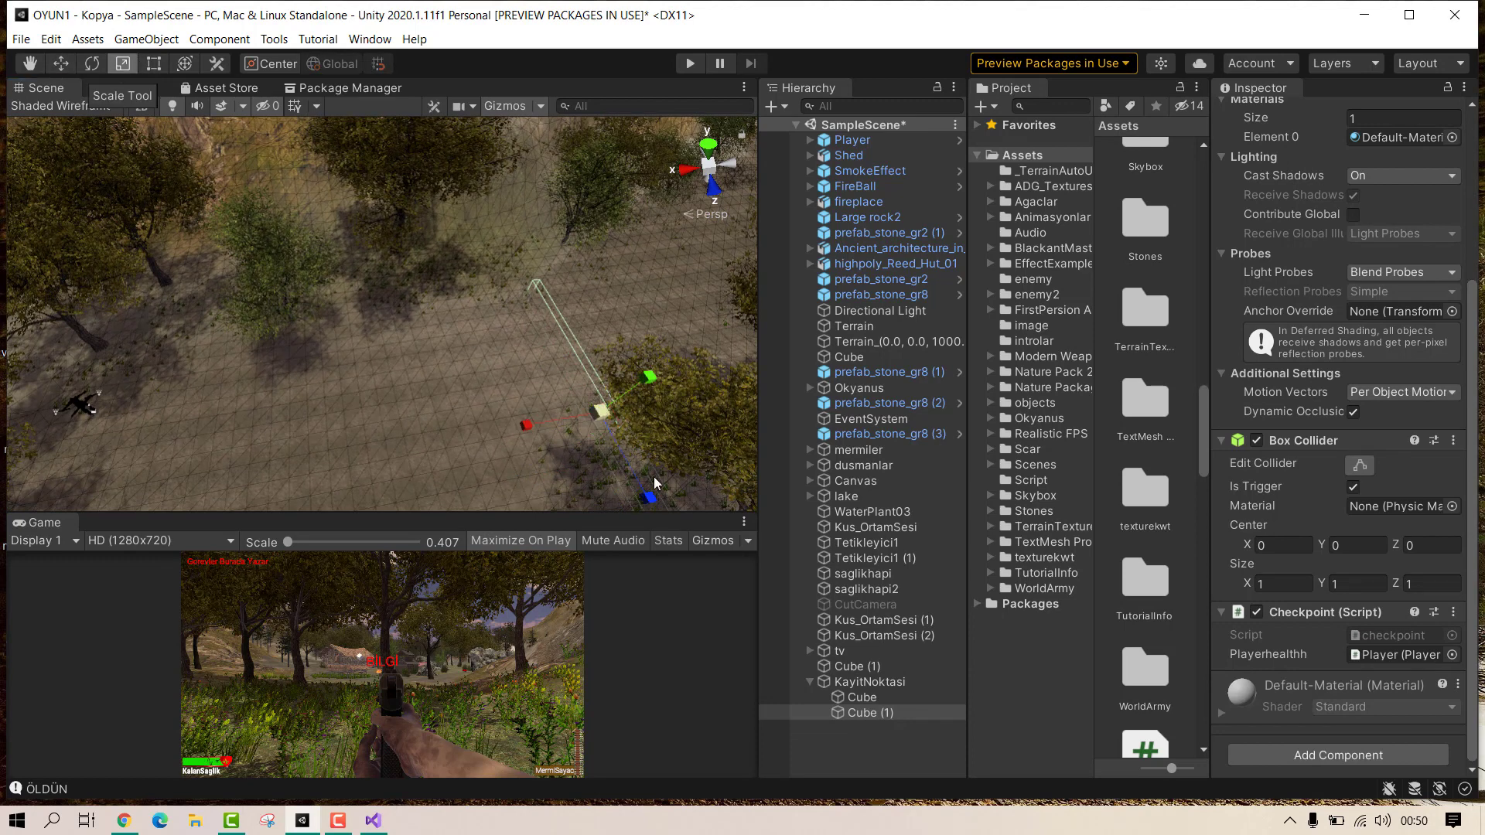
{"action": "left_click_drag", "start_coordinate": [652, 501], "coordinate": [689, 542]}
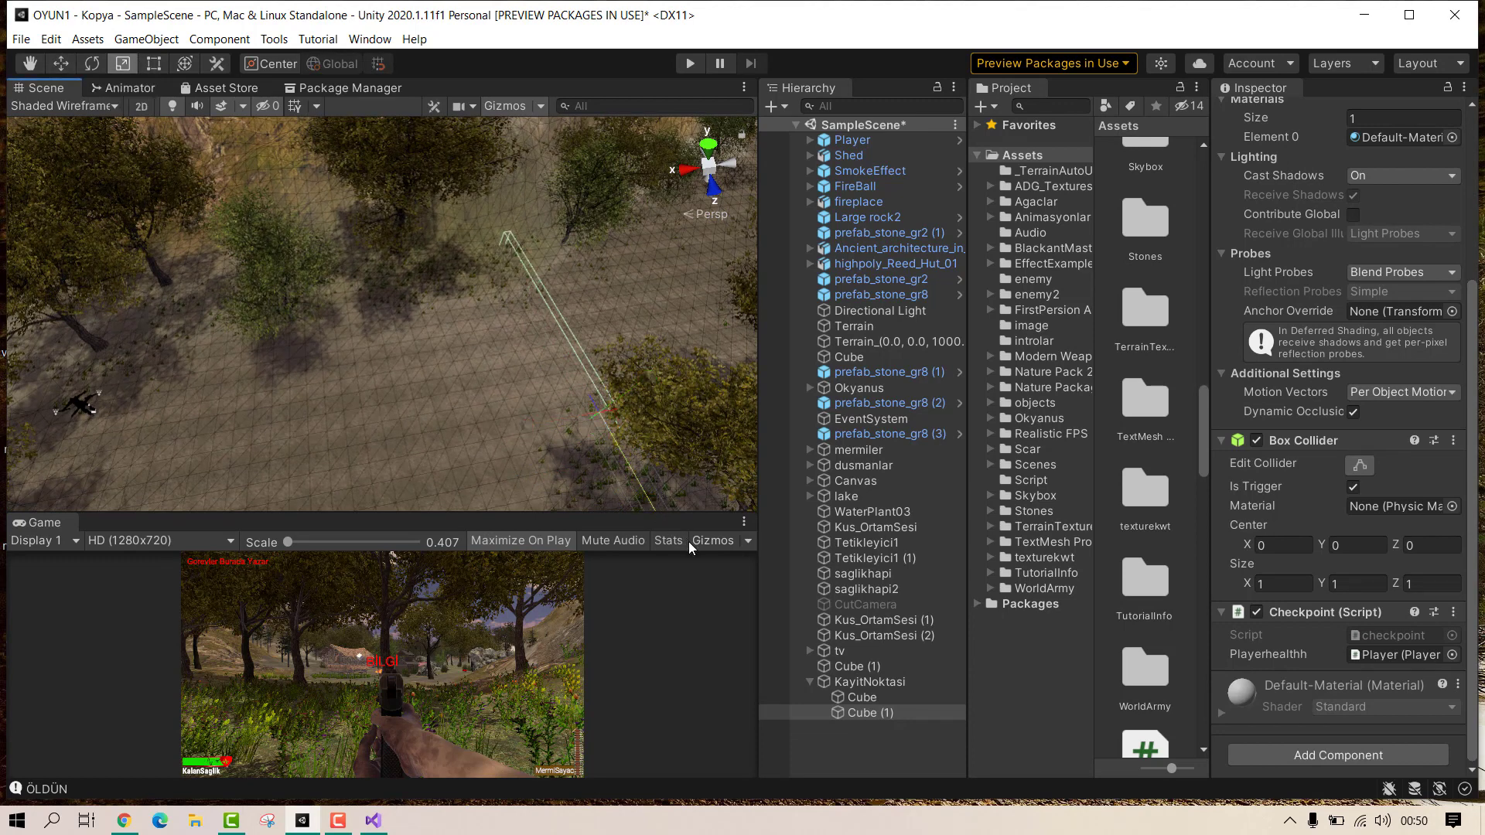
{"action": "left_click_drag", "start_coordinate": [650, 377], "coordinate": [692, 347]}
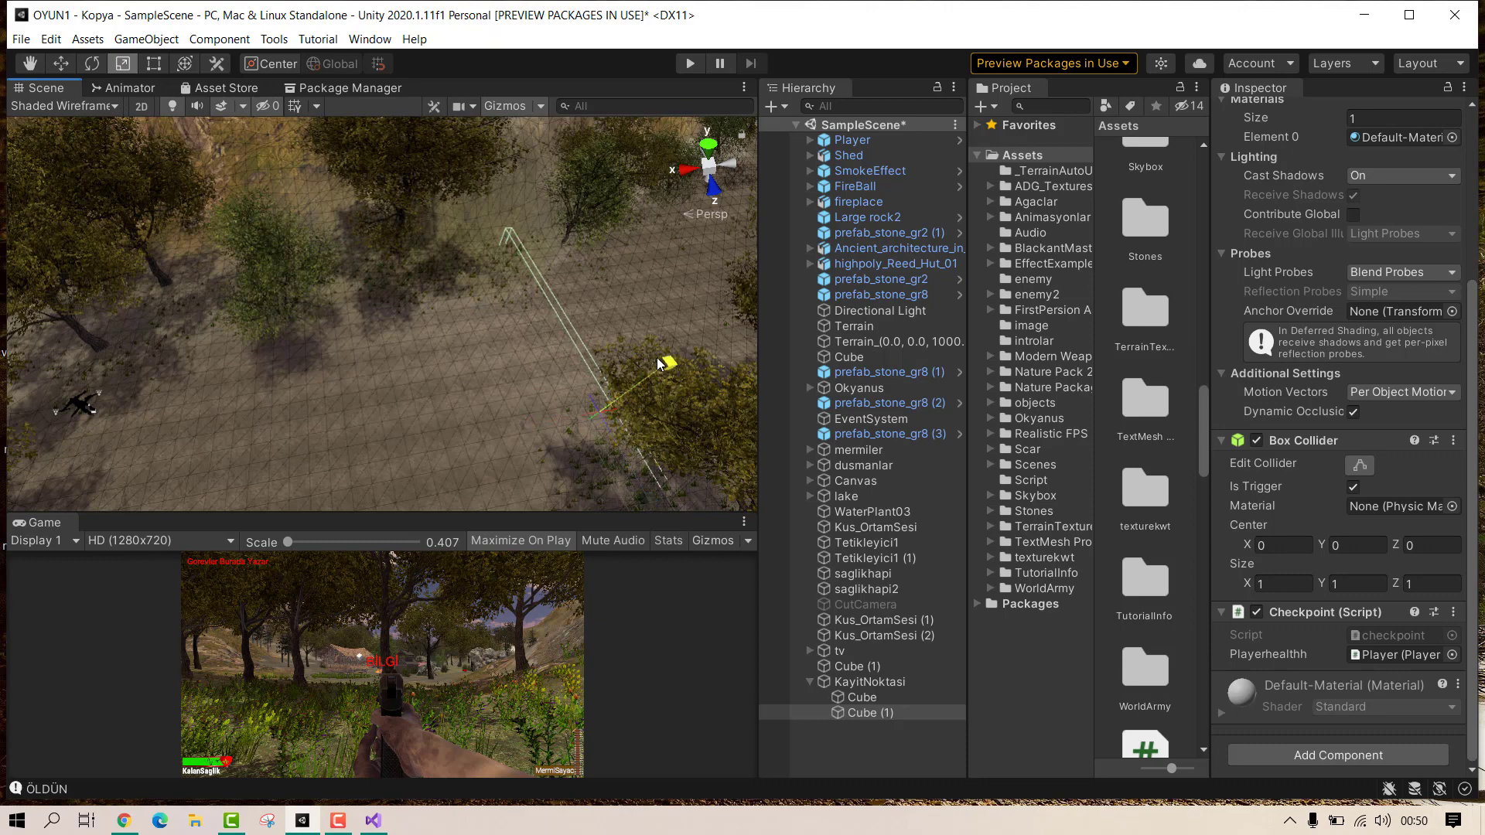
{"action": "left_click", "coordinate": [61, 64]}
{"action": "mouse_move", "coordinate": [479, 372]}
{"action": "right_mouse_down"}
{"action": "mouse_move", "coordinate": [511, 223]}
{"action": "mouse_move", "coordinate": [351, 325]}
{"action": "mouse_move", "coordinate": [22, 350]}
{"action": "right_mouse_up"}
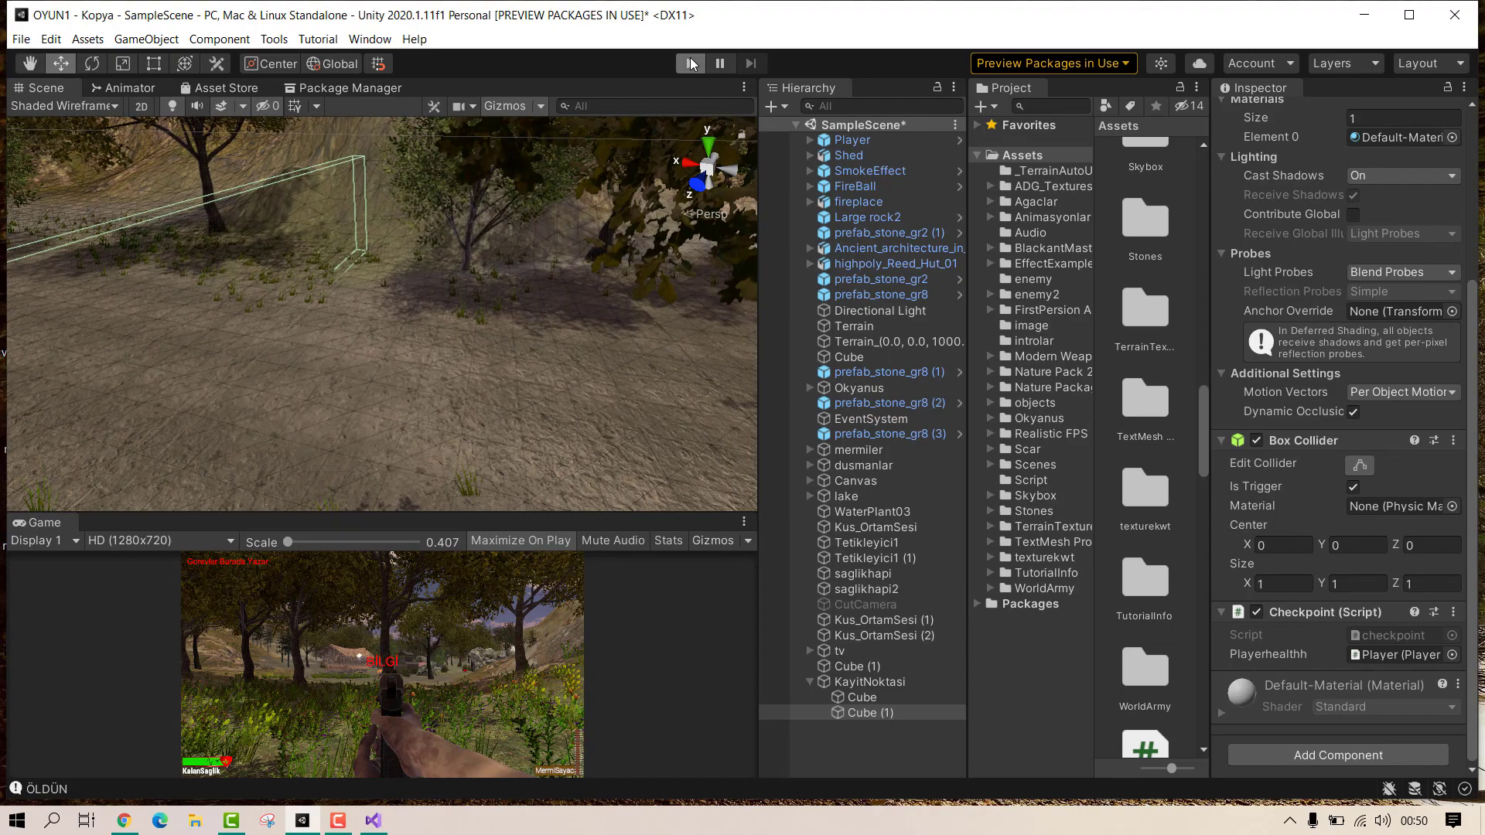
Step: Start Play mode, advance toward the huts, and shoot the enemies near the hut
{"action": "left_click", "coordinate": [691, 63]}
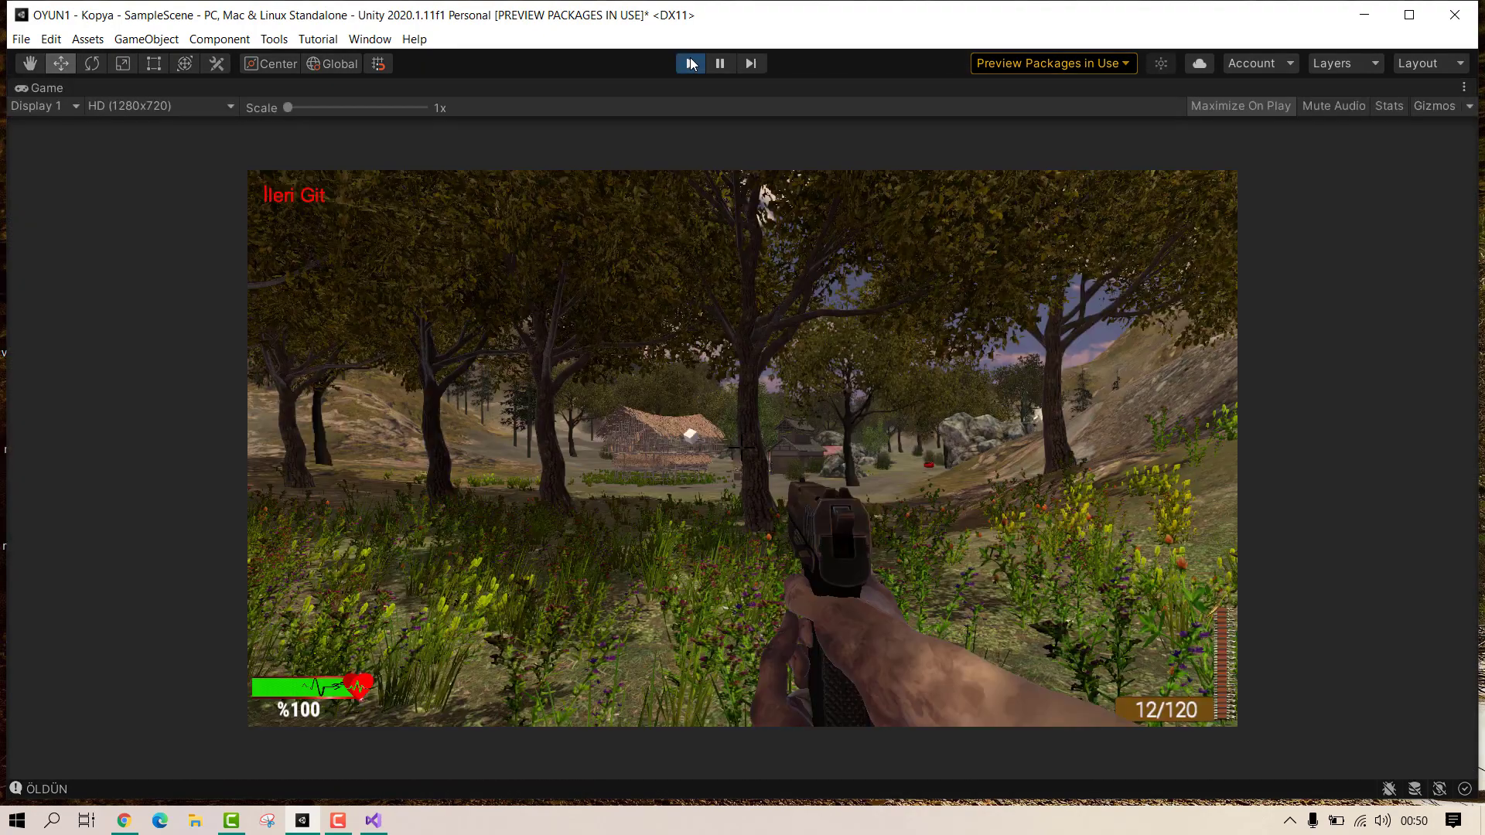
{"action": "key", "text": "w"}
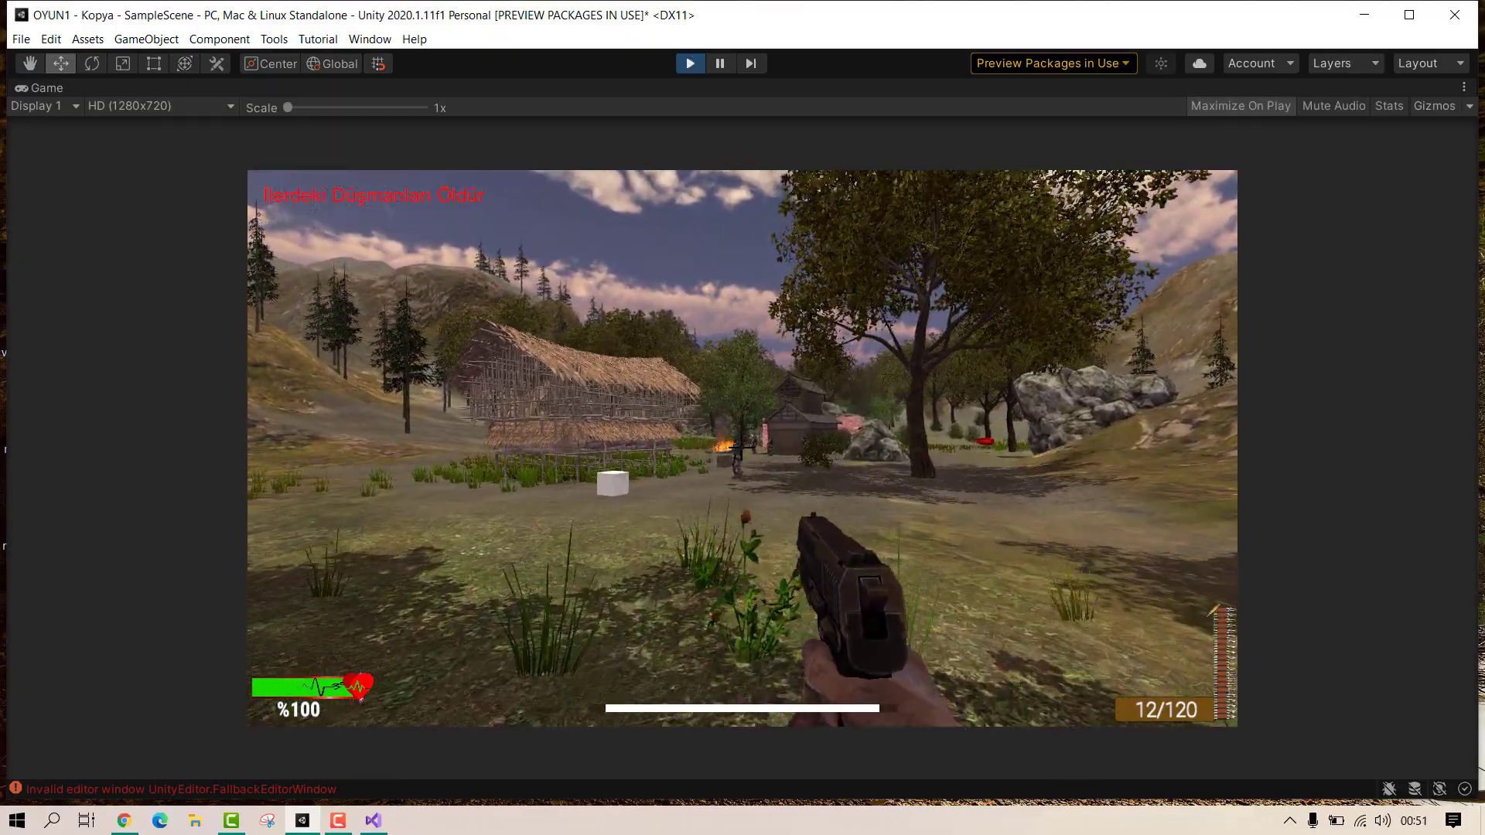
{"action": "left_click", "coordinate": [743, 448]}
{"action": "left_click", "coordinate": [743, 449]}
{"action": "left_click", "coordinate": [742, 449]}
{"action": "left_click", "coordinate": [742, 448]}
{"action": "left_click", "coordinate": [743, 449]}
{"action": "left_click", "coordinate": [743, 449]}
{"action": "key", "text": "w"}
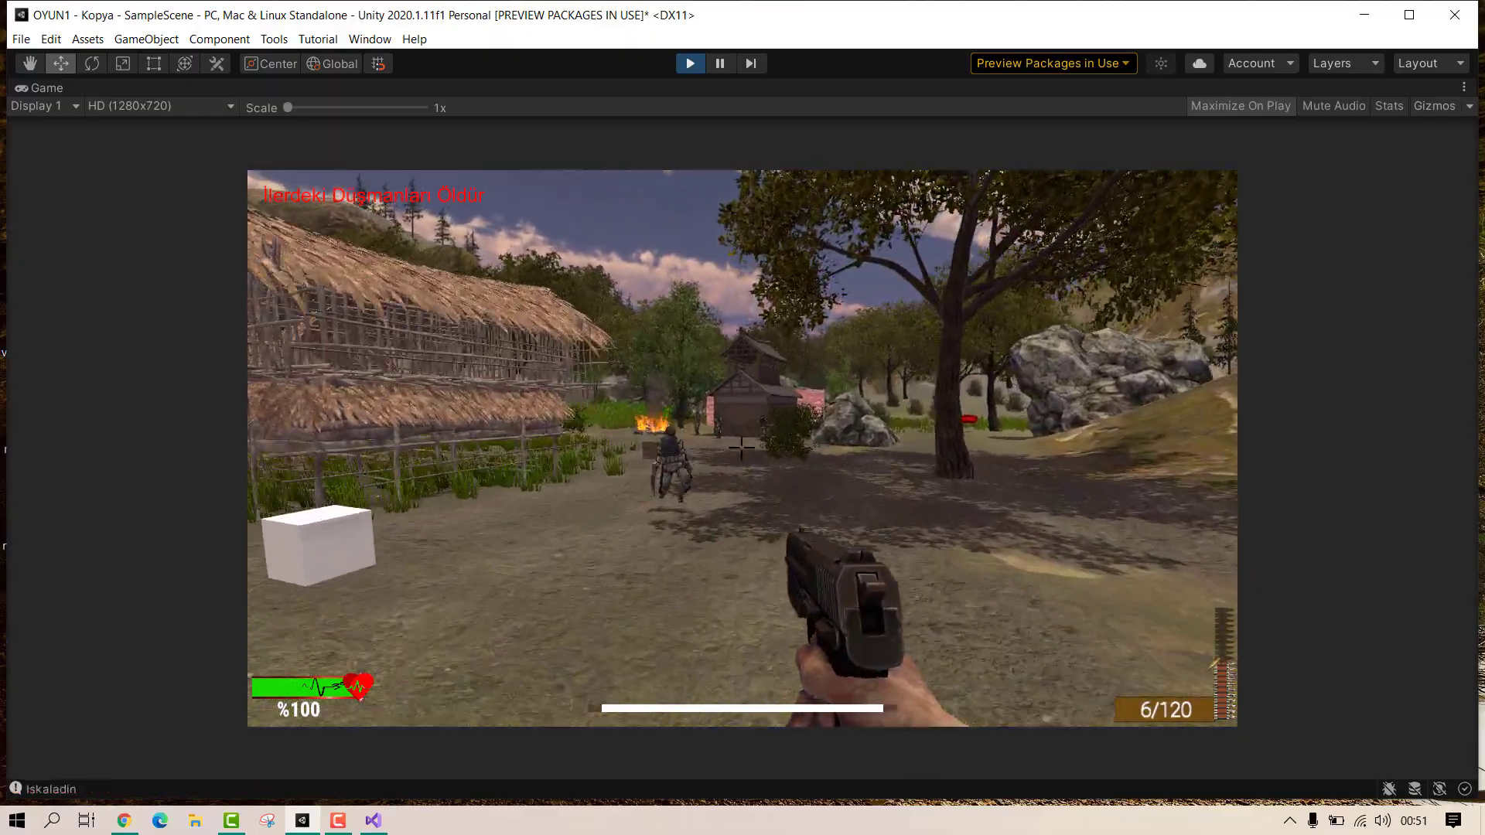
{"action": "key", "text": "w"}
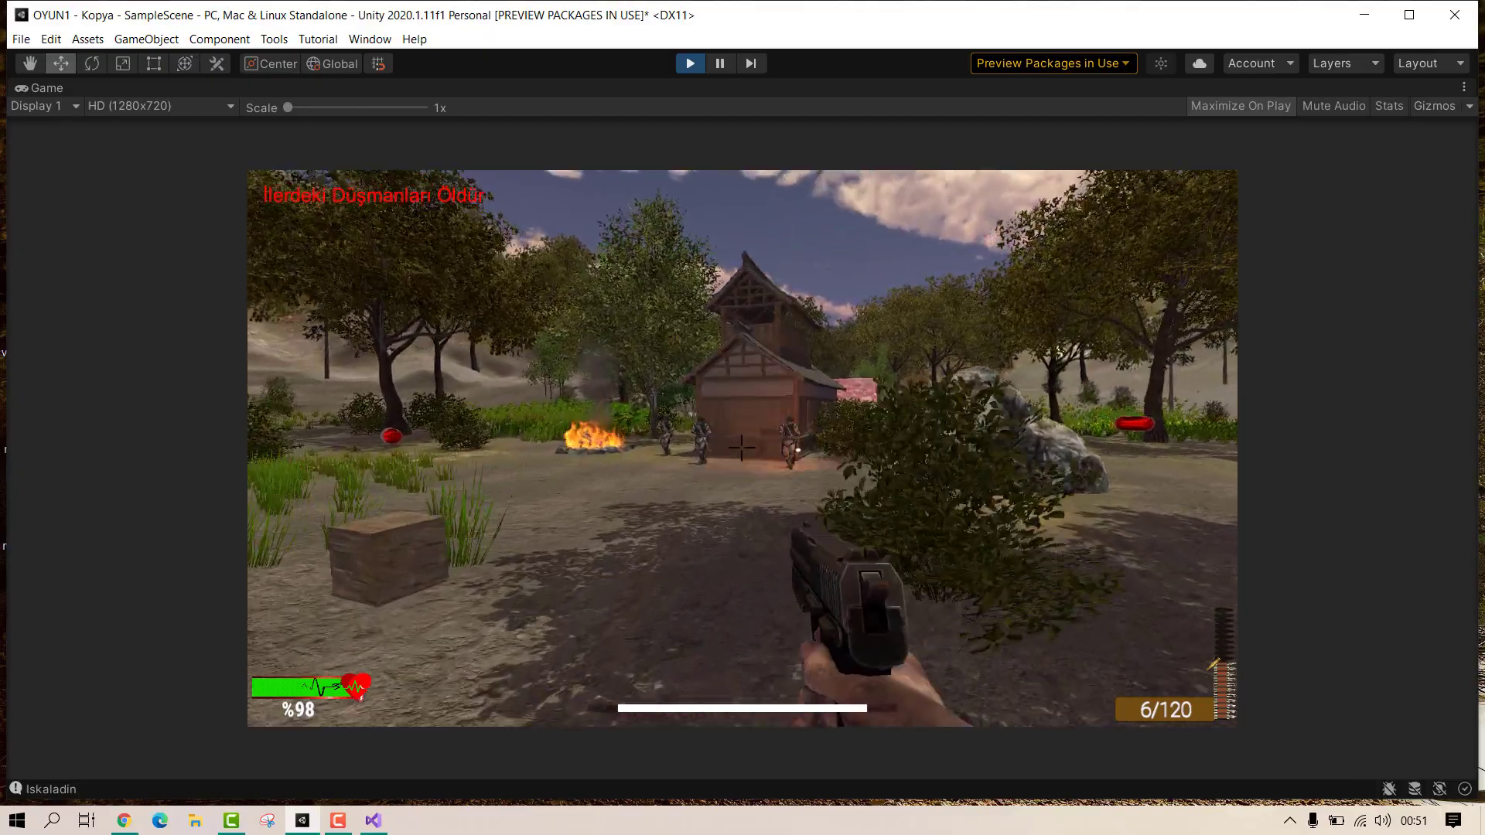
{"action": "key", "text": "w"}
{"action": "left_click", "coordinate": [741, 447]}
{"action": "left_click", "coordinate": [741, 447]}
{"action": "left_click", "coordinate": [741, 447]}
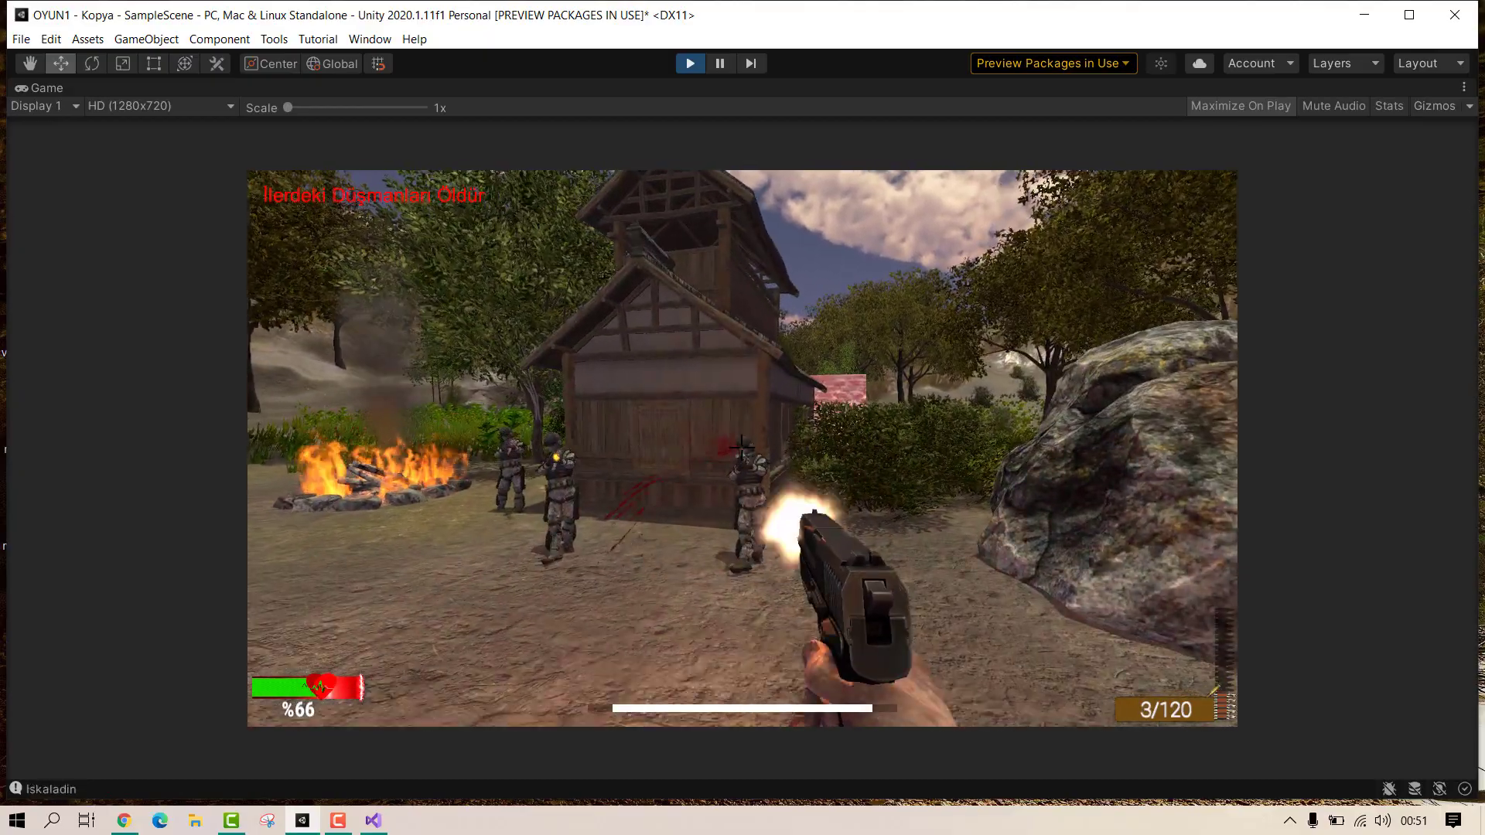
{"action": "left_click", "coordinate": [741, 447]}
{"action": "key", "text": "w"}
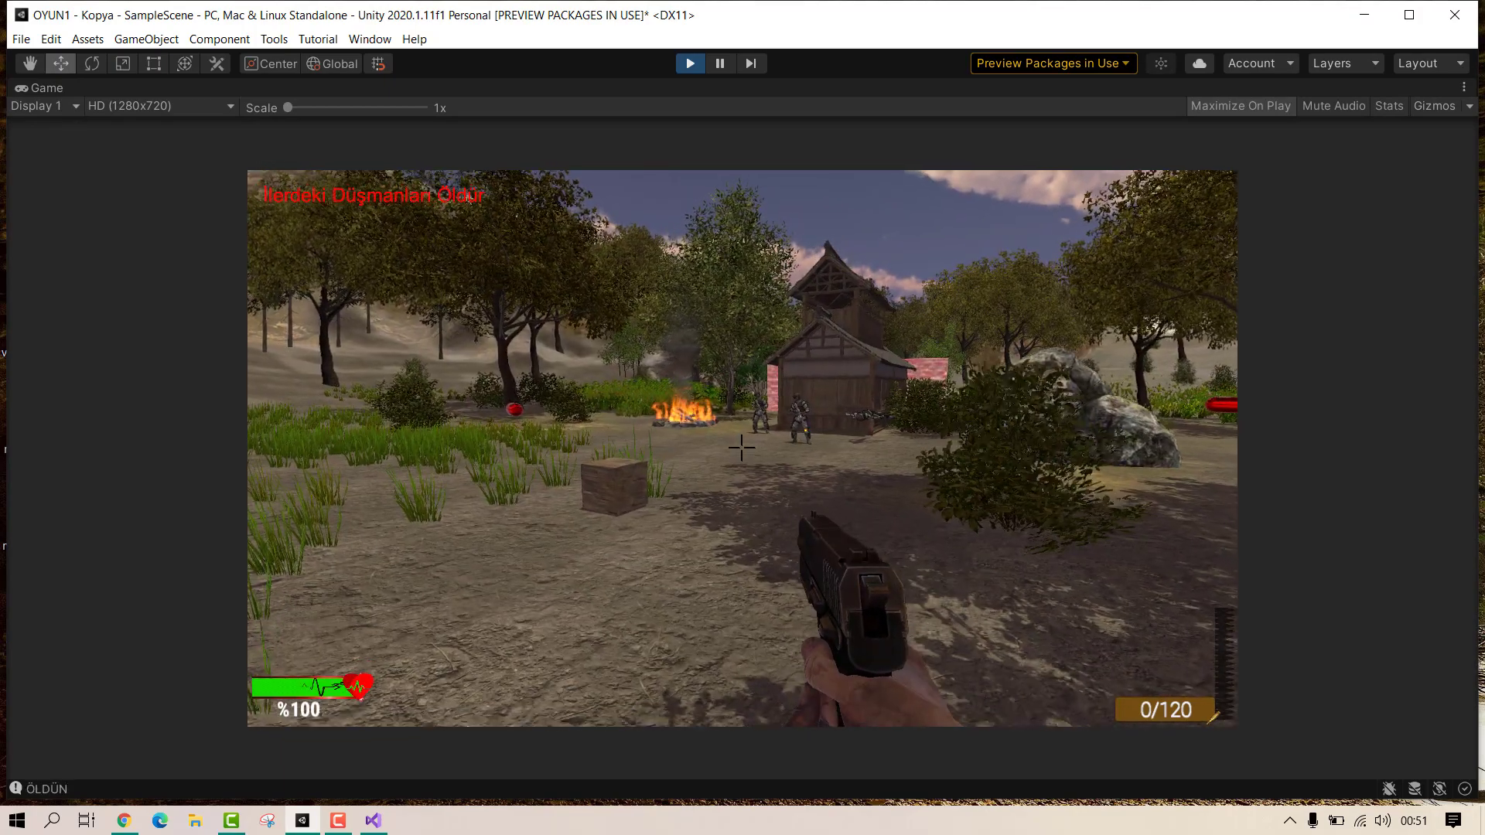
Step: After respawning, walk toward the hut, fire the rifle at the enemies, and reload
{"action": "key", "text": "w"}
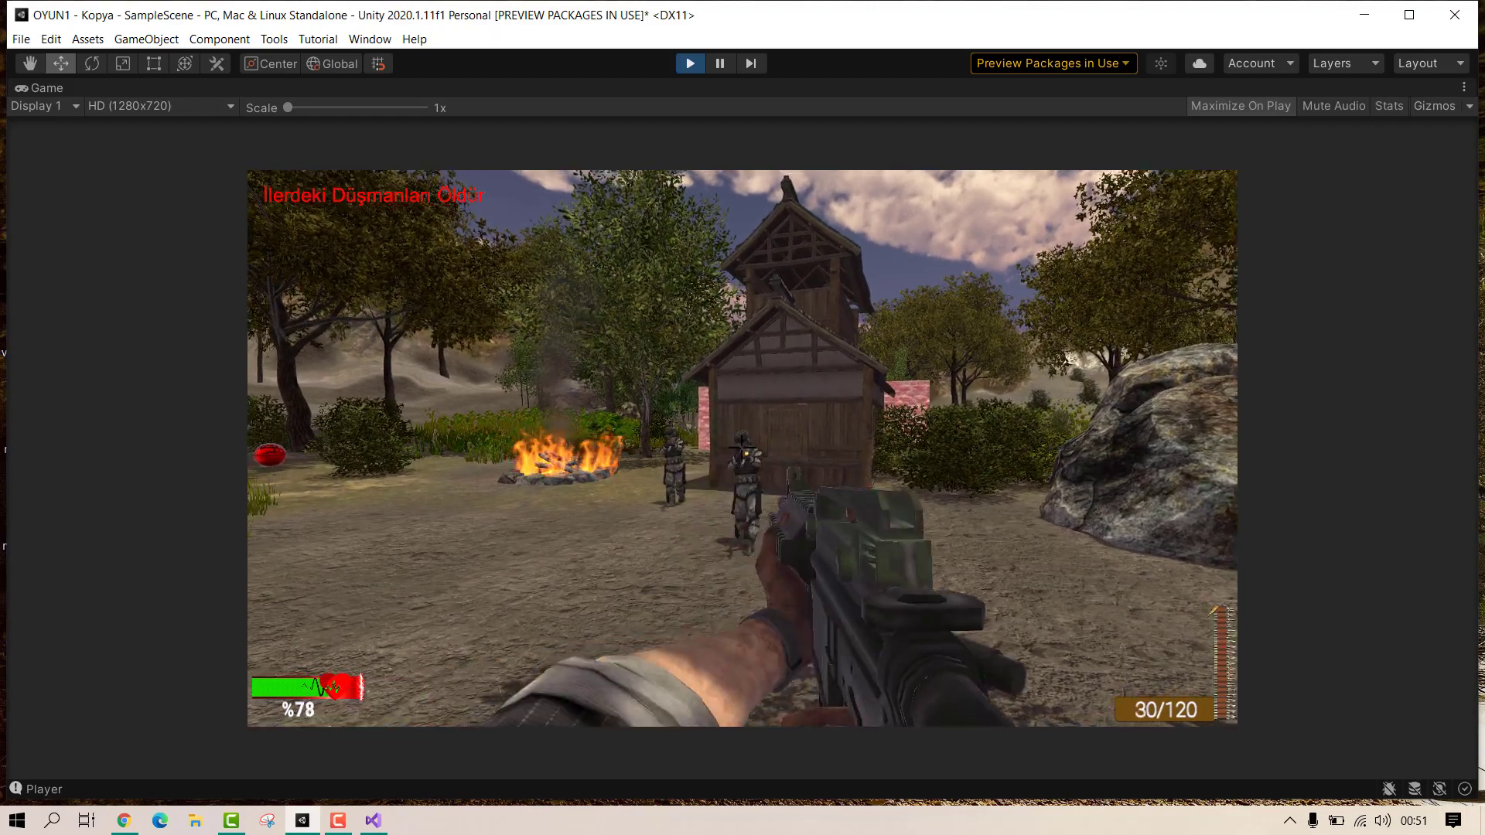
{"action": "left_click", "coordinate": [742, 447]}
{"action": "left_click", "coordinate": [742, 447]}
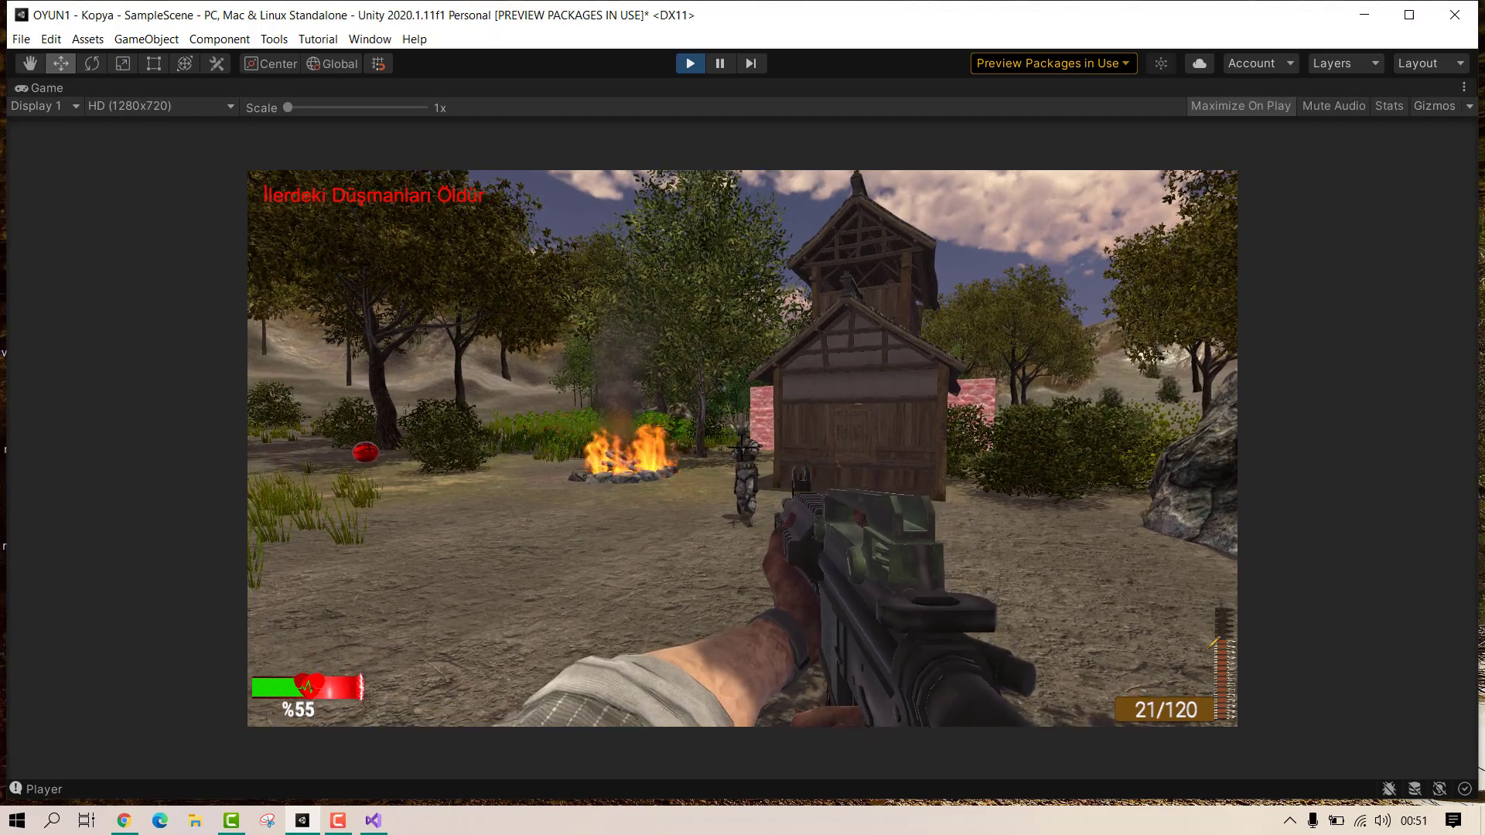
{"action": "left_click", "coordinate": [742, 447]}
{"action": "key", "text": "r"}
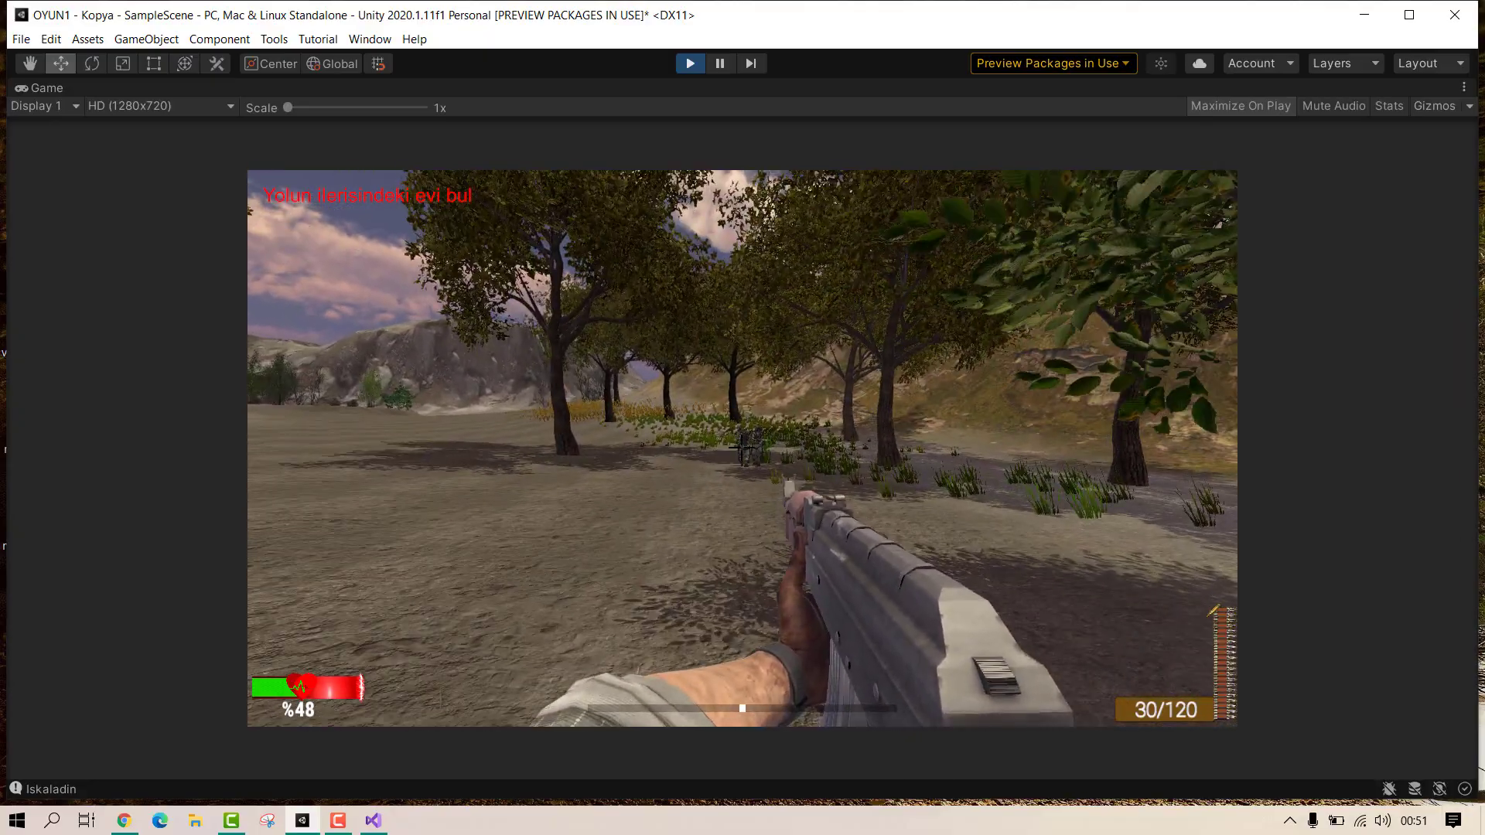
Step: Aim the rifle and shoot the approaching enemies, then walk toward them
{"action": "right_click", "coordinate": [742, 449]}
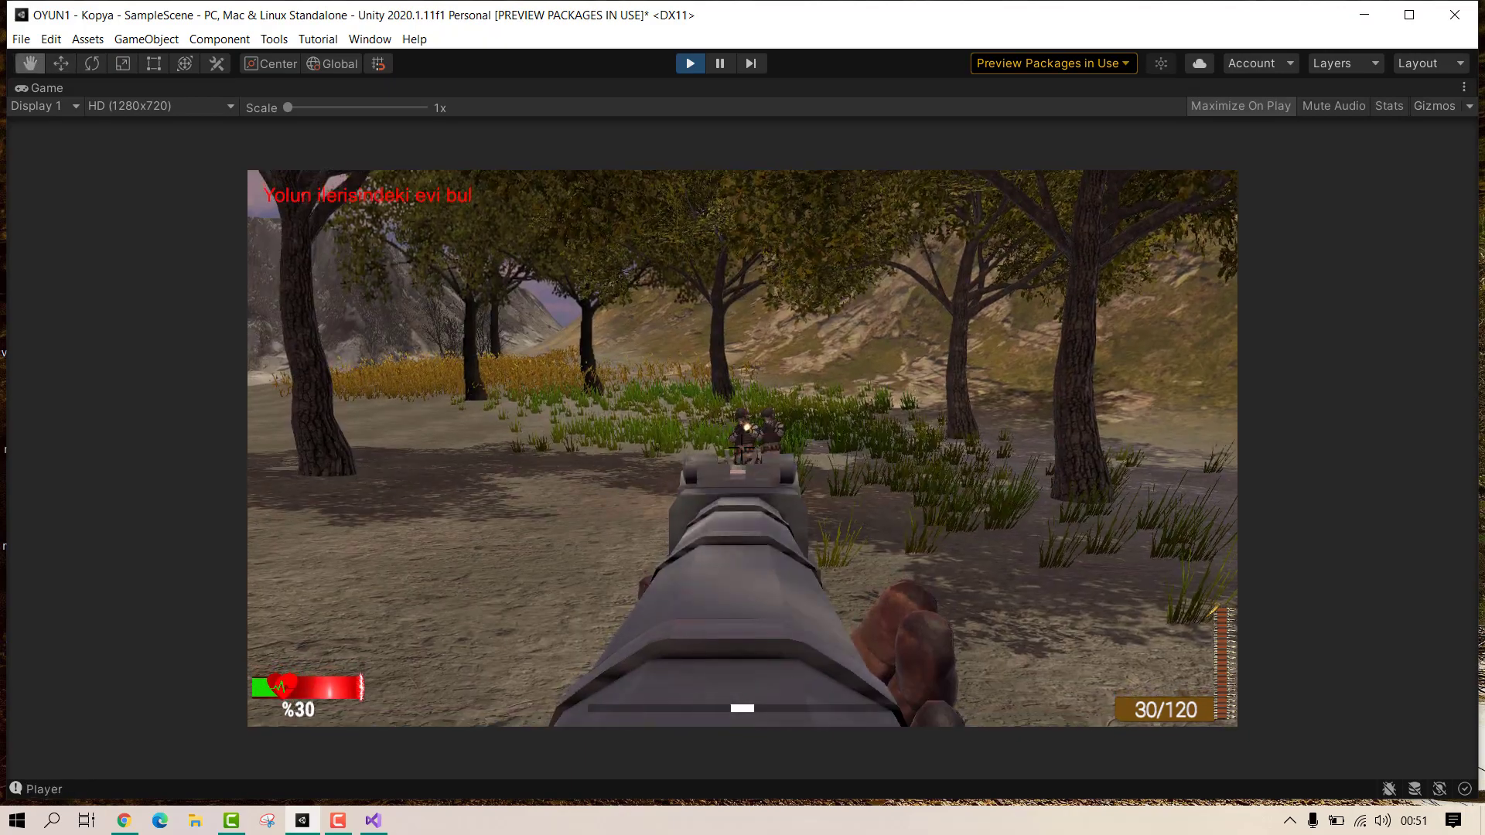
{"action": "left_click", "coordinate": [743, 449]}
{"action": "left_click", "coordinate": [741, 448]}
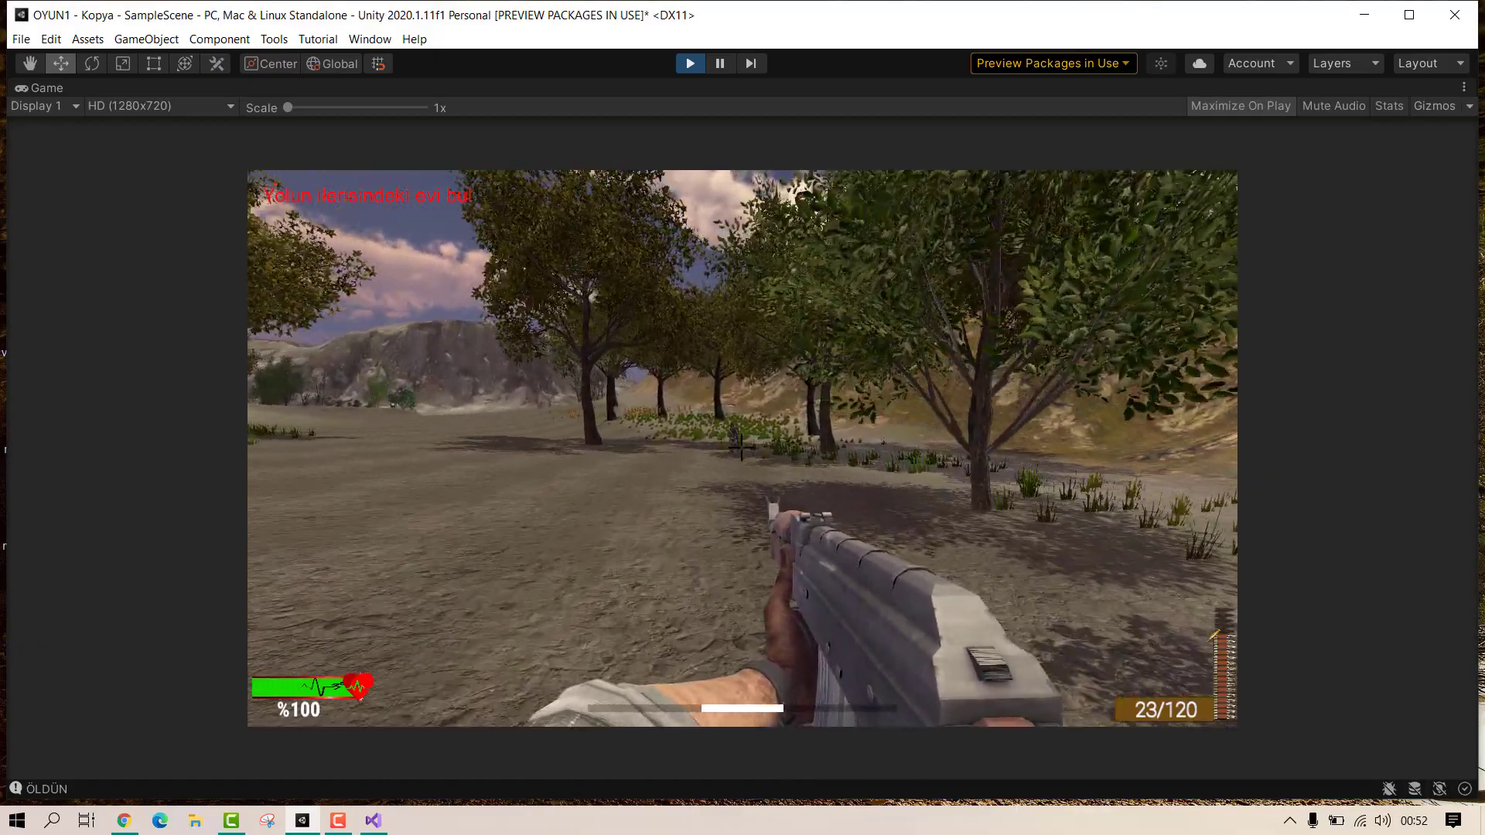
{"action": "key", "text": "w"}
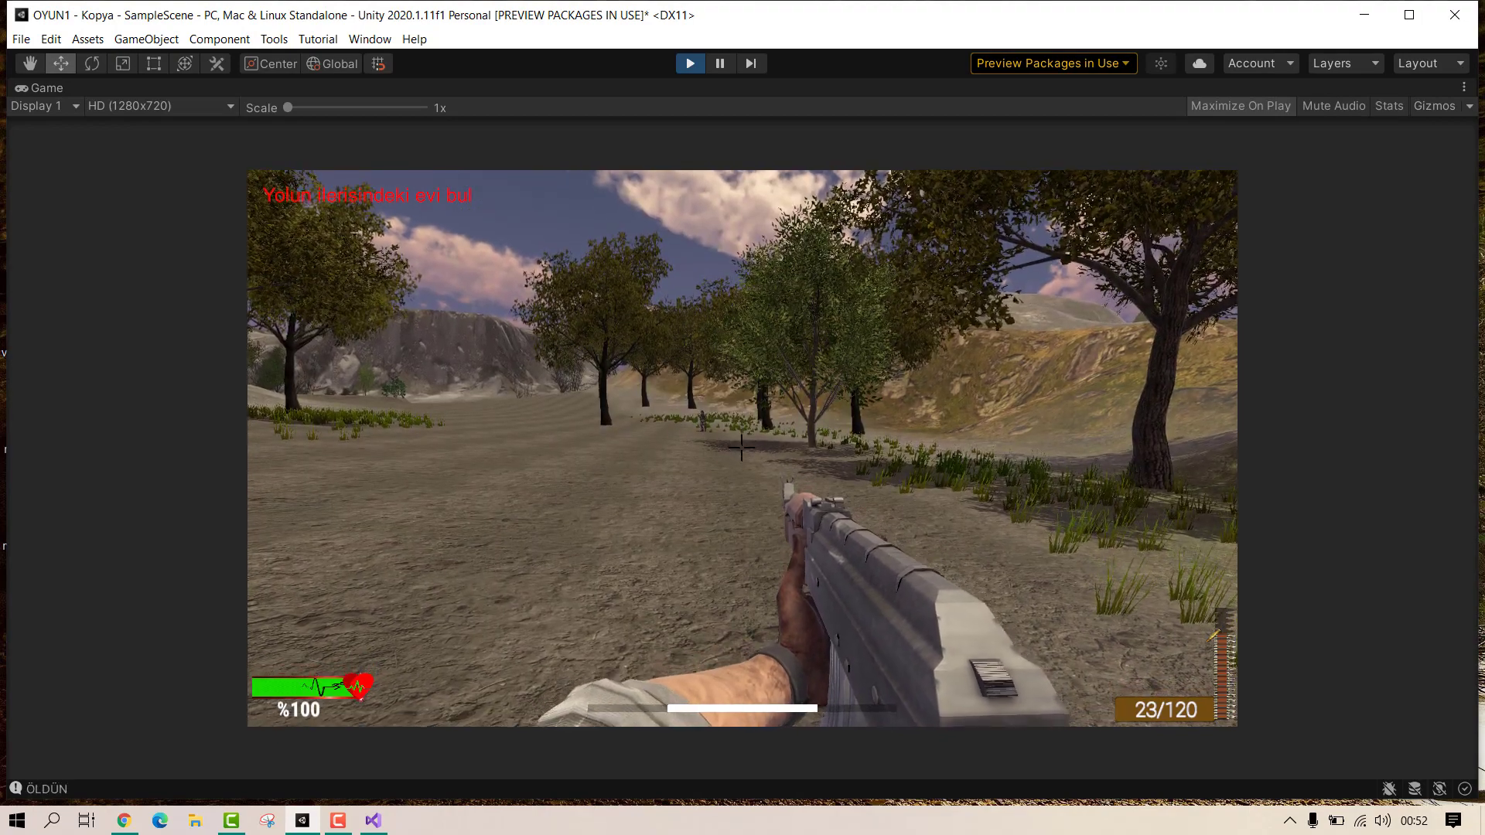
Step: Walk the dirt path, shoot the enemy soldier, then stop Play mode
{"action": "key", "text": "w"}
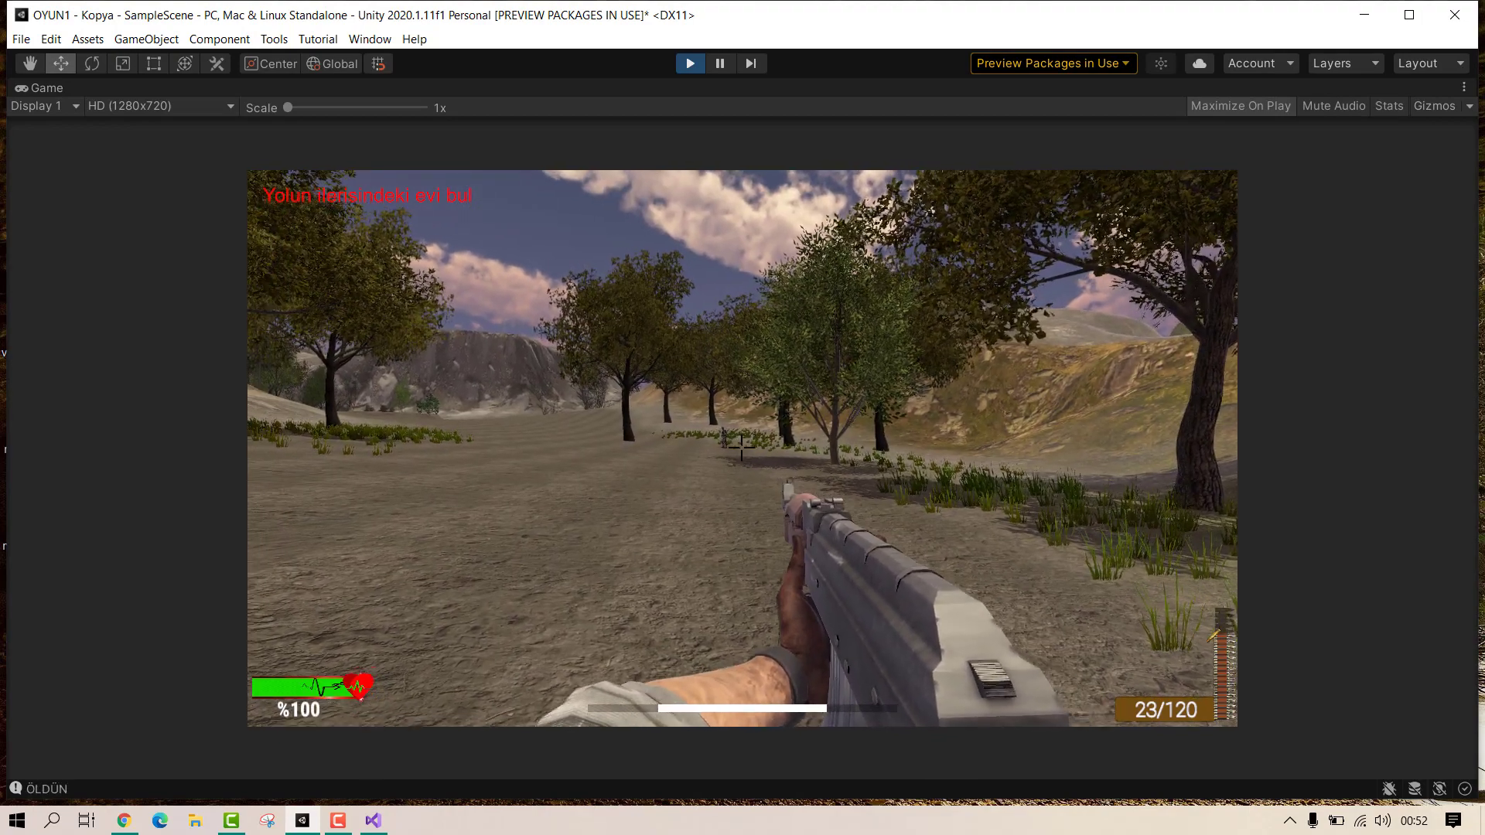
{"action": "key", "text": "w"}
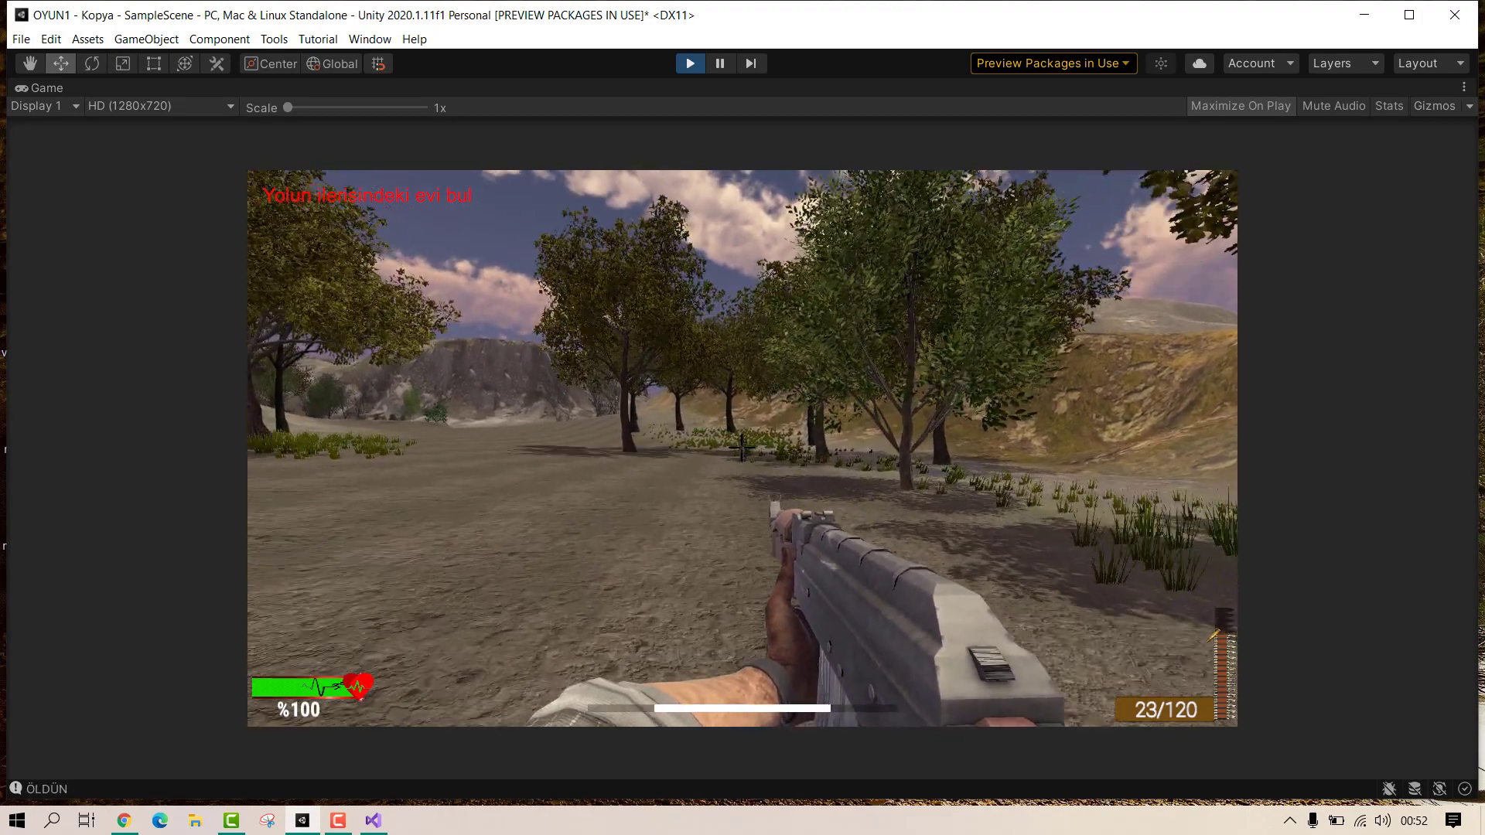
{"action": "right_click", "coordinate": [743, 447]}
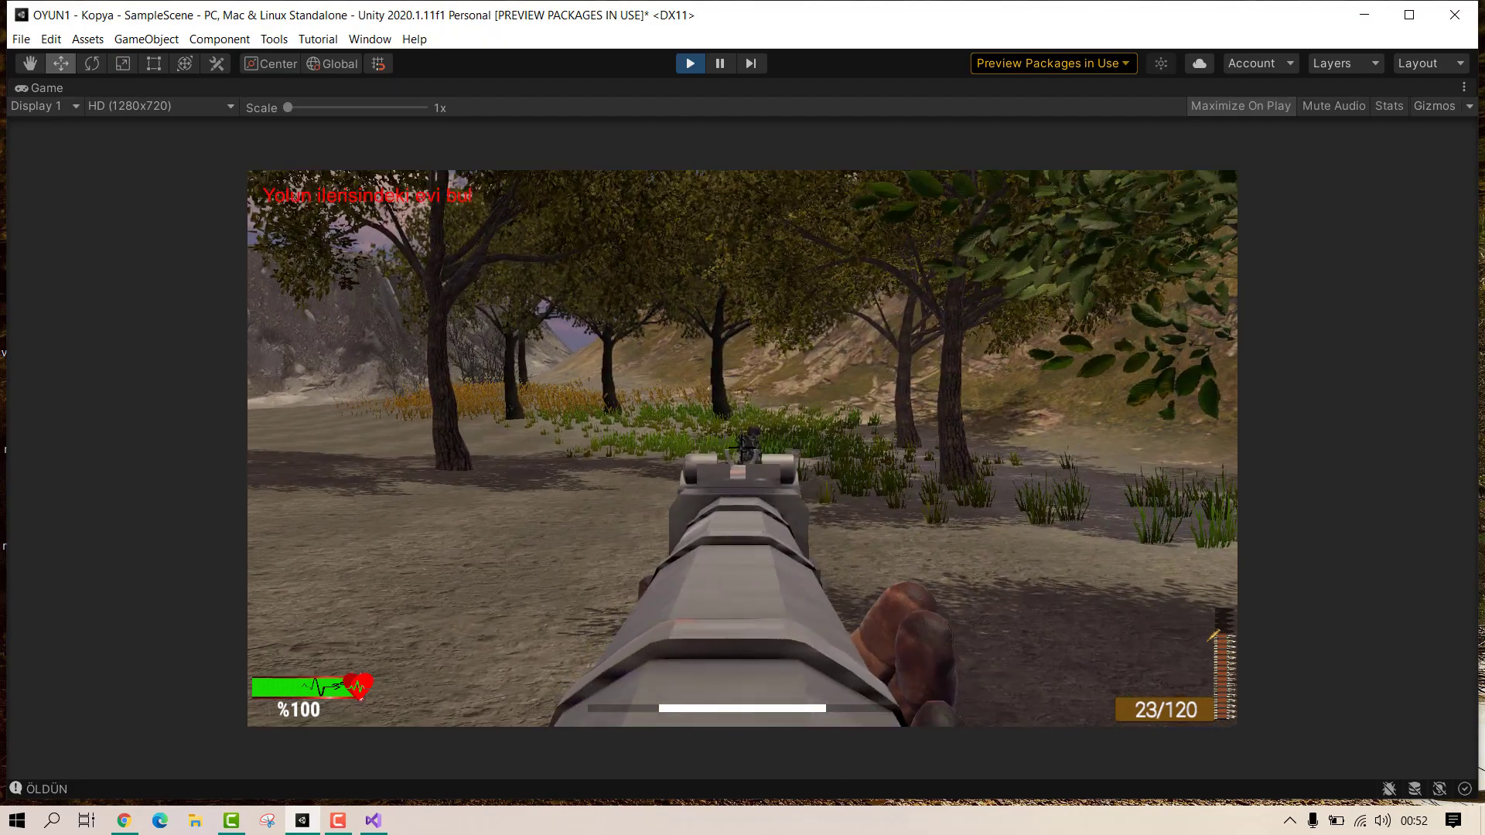
{"action": "left_click", "coordinate": [742, 447]}
{"action": "left_click", "coordinate": [741, 449]}
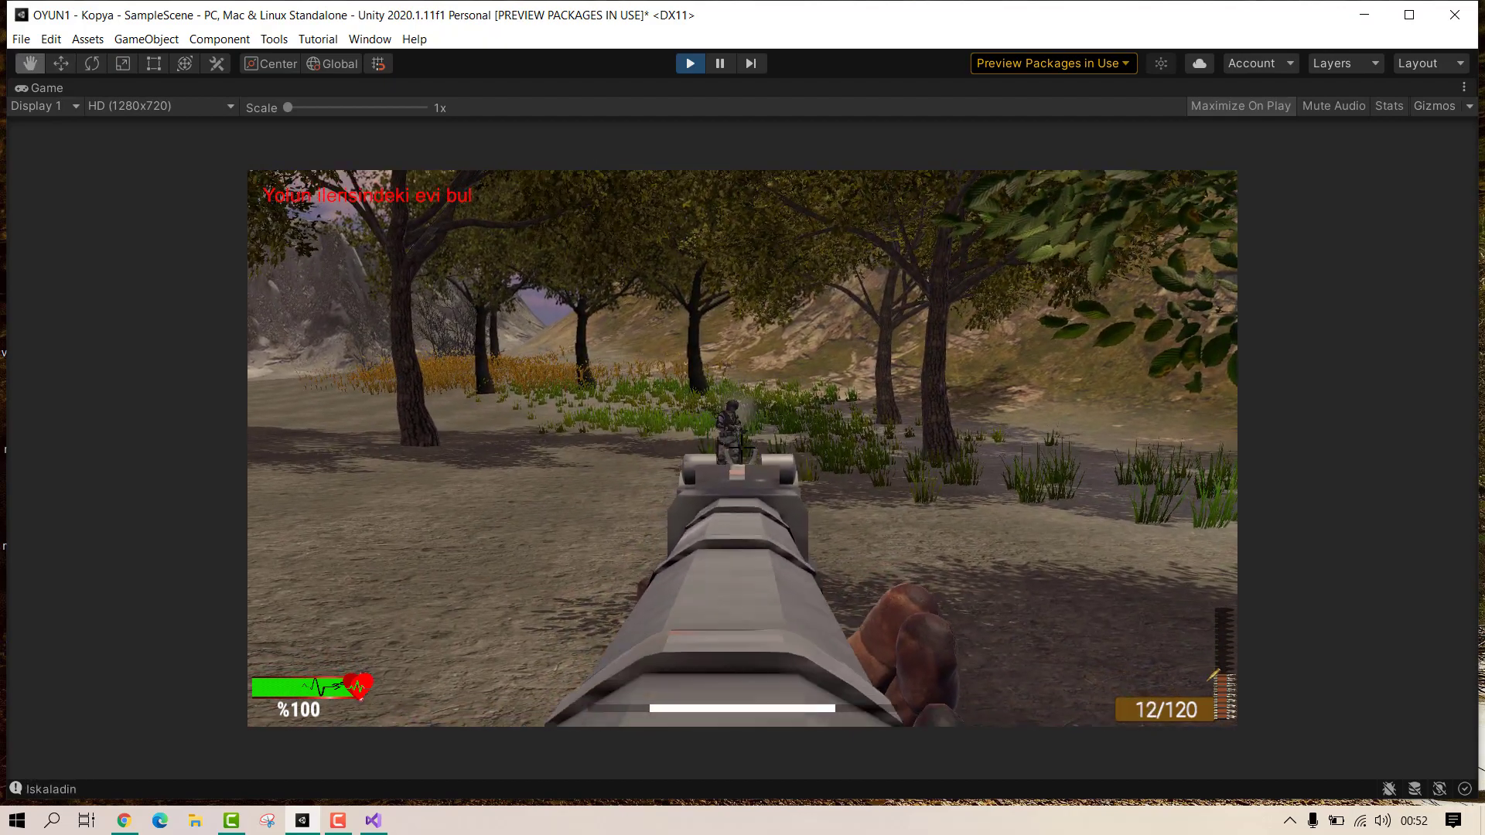
{"action": "key", "text": "w"}
{"action": "left_click_drag", "start_coordinate": [741, 447], "coordinate": [741, 447]}
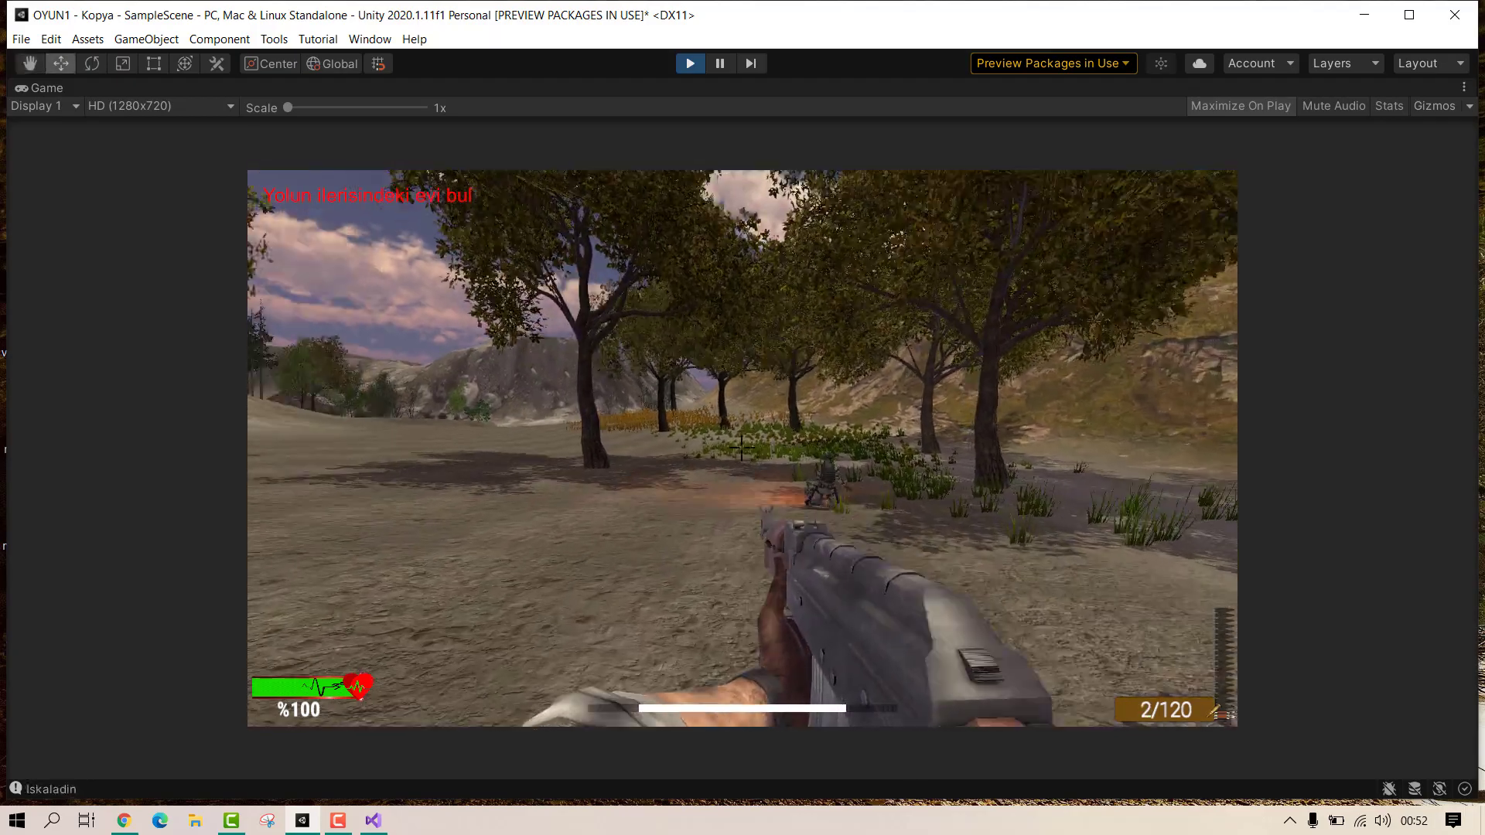
{"action": "left_click", "coordinate": [741, 447]}
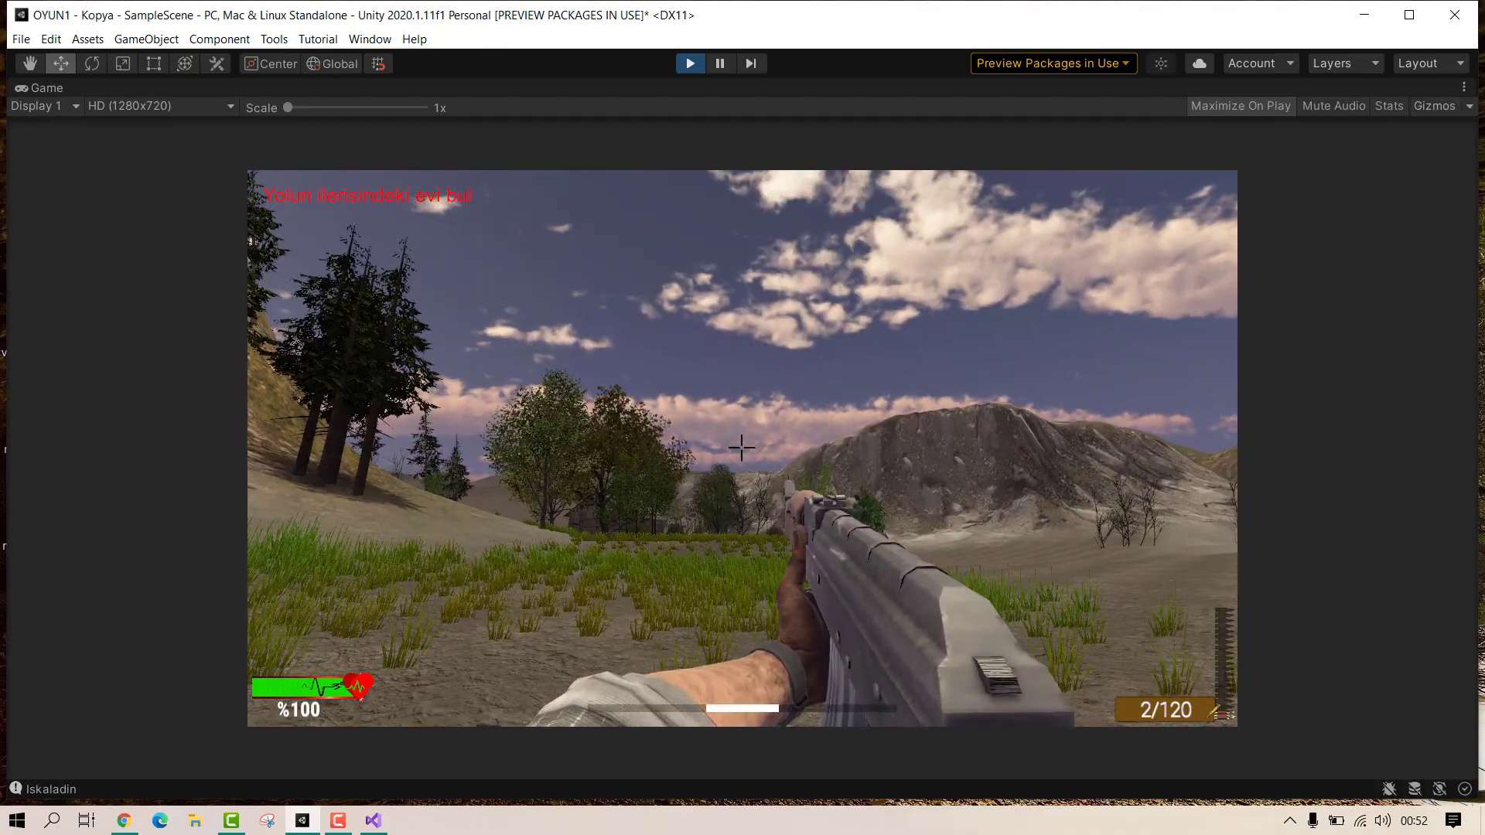
{"action": "left_click", "coordinate": [696, 80]}
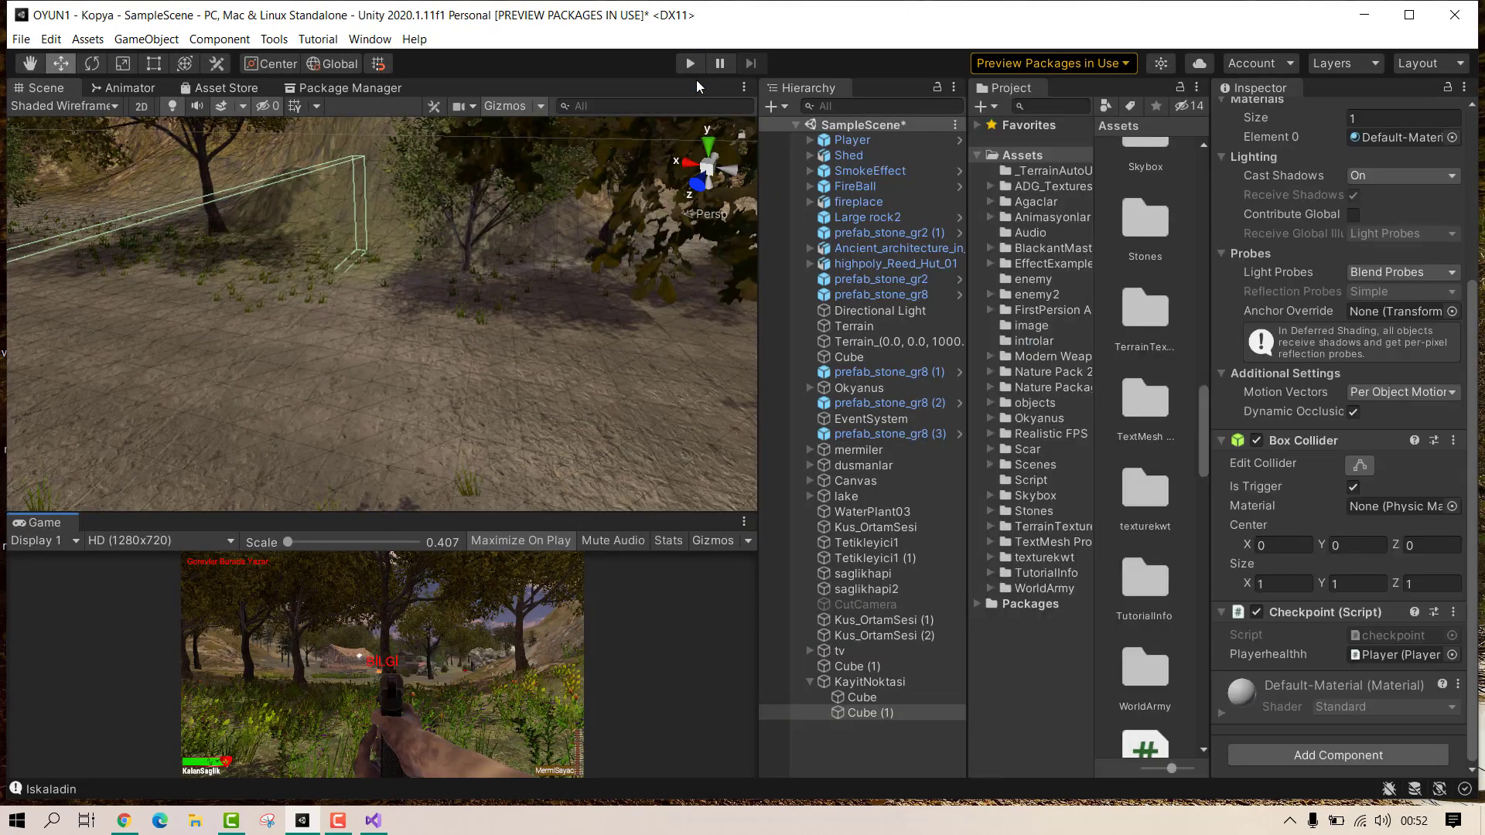